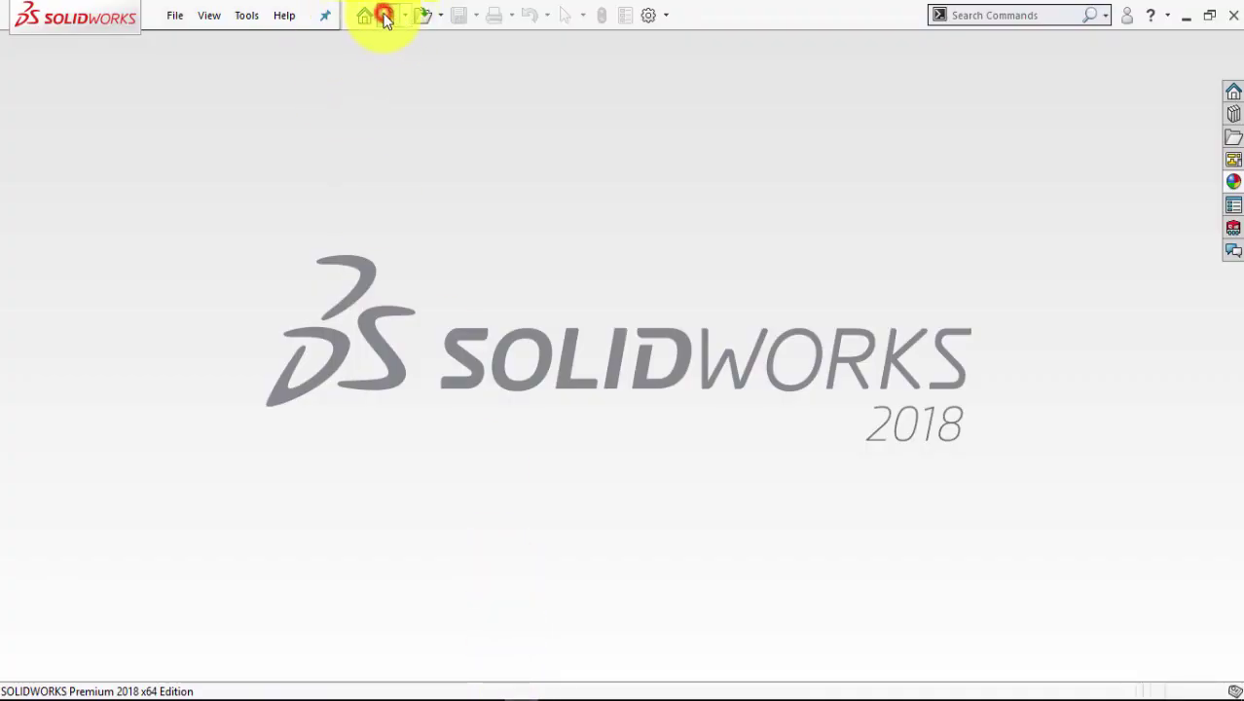
# Start a new SOLIDWORKS document so its type can be chosen.
pyautogui.click(386, 17)
# Create a new part and begin a sketch on the Top Plane.
pyautogui.click(814, 518)
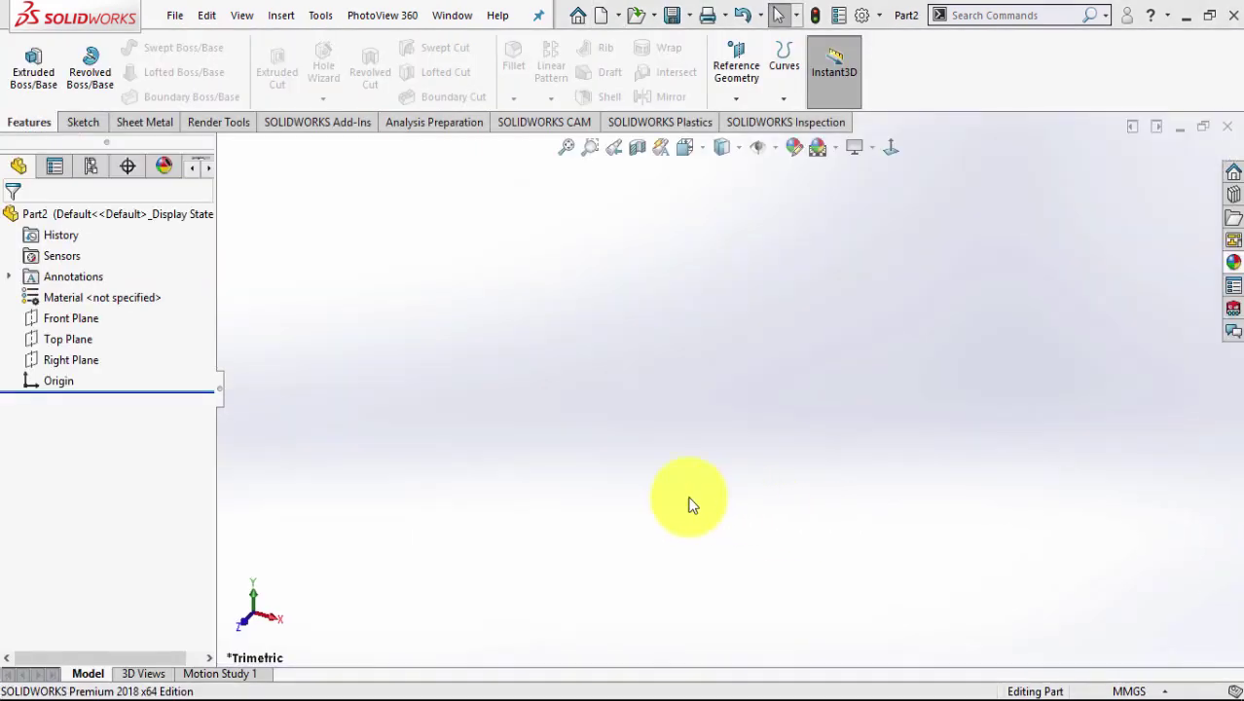
pyautogui.click(70, 338)
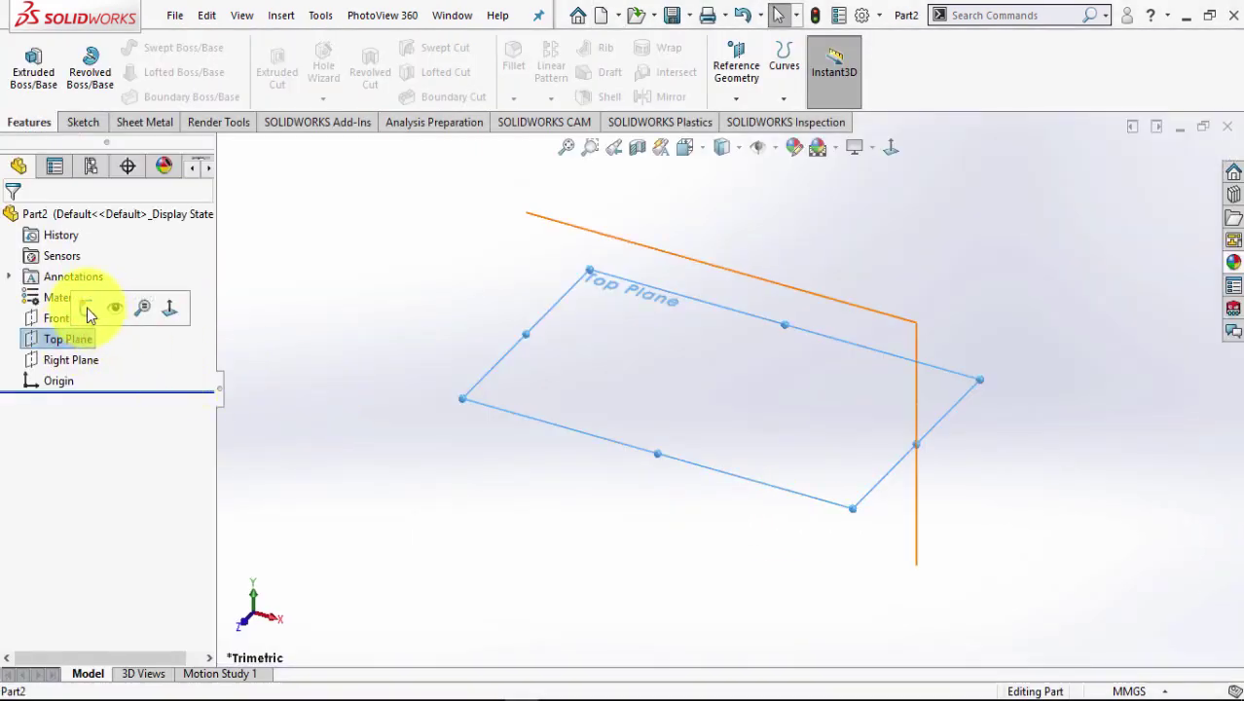
pyautogui.click(87, 307)
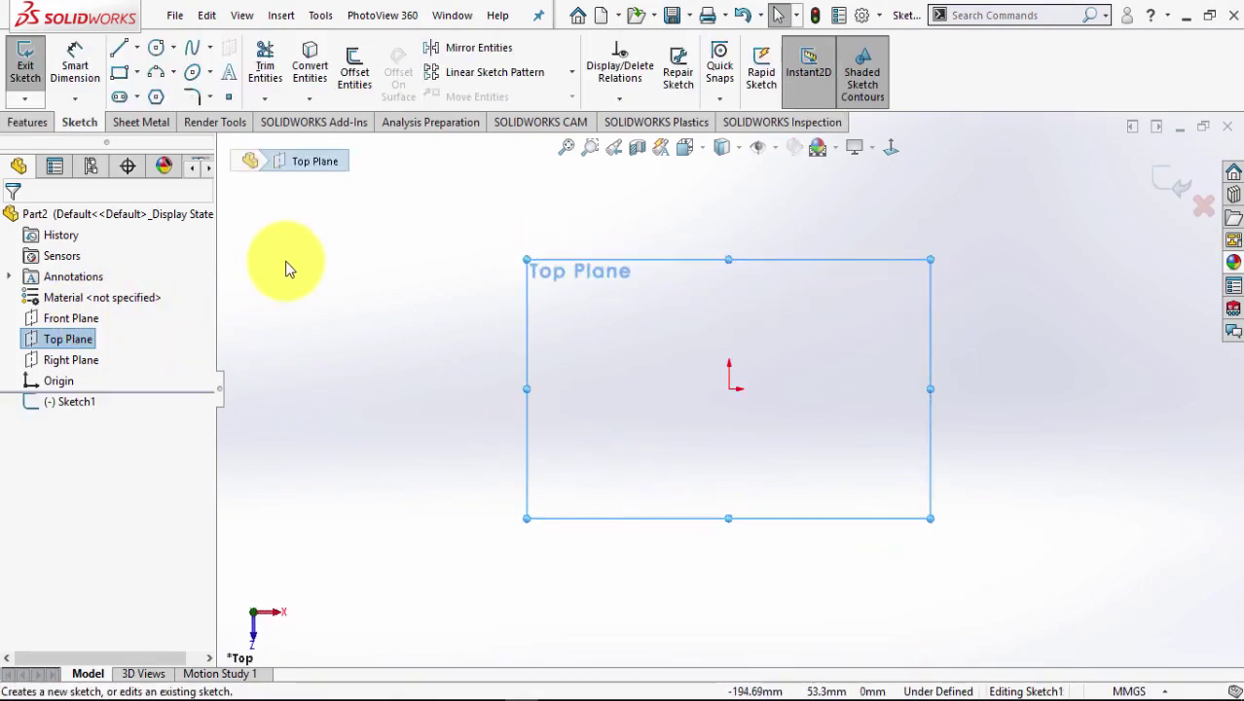
# Draw a corner rectangle from the origin, then check the reference drawing.
pyautogui.click(119, 72)
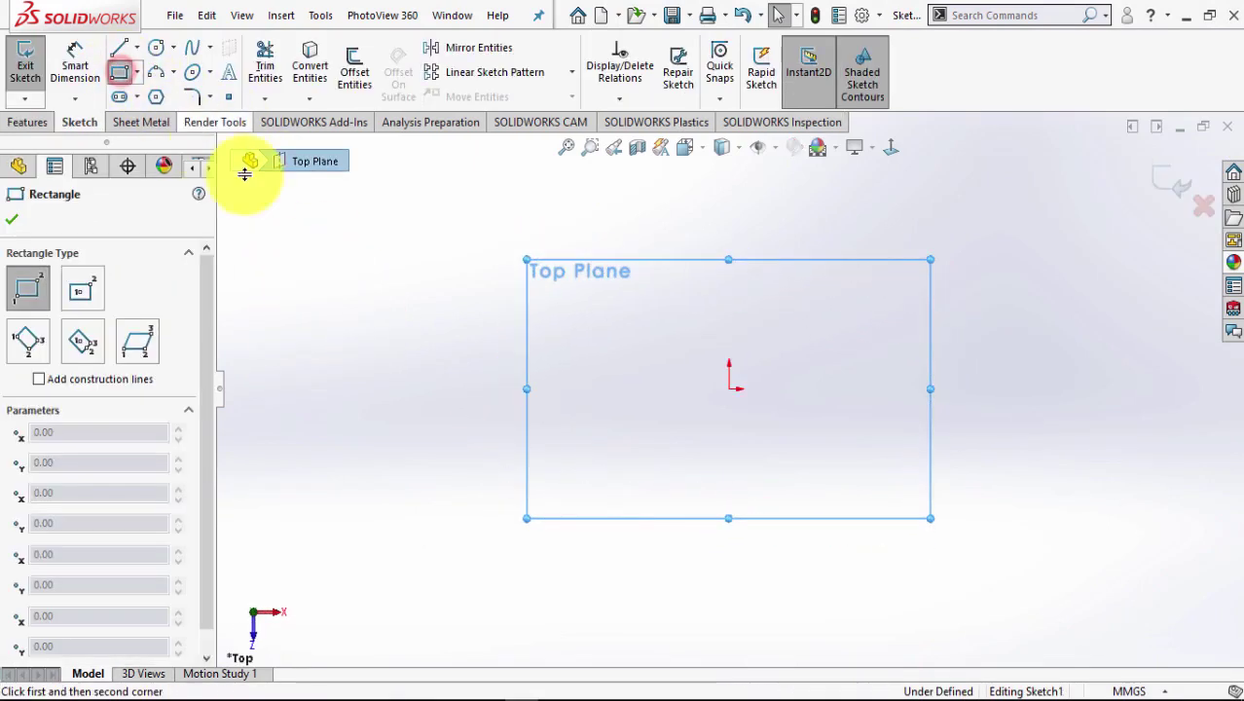
pyautogui.click(728, 388)
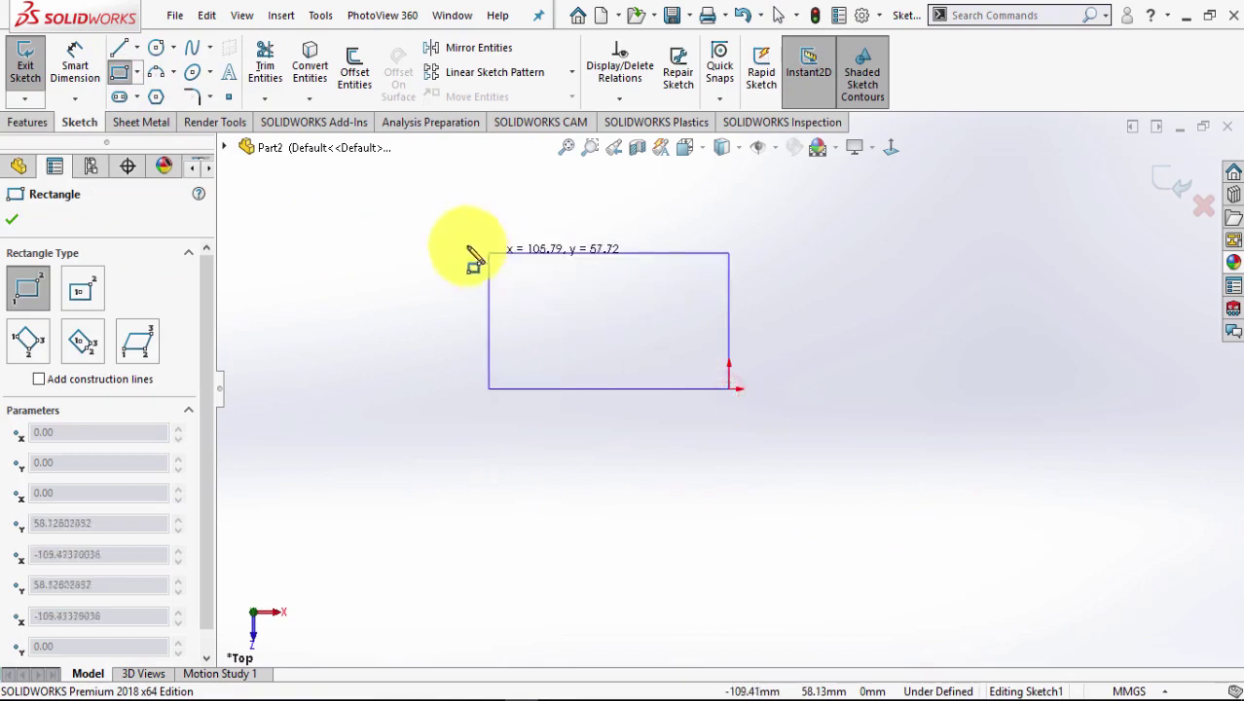
pyautogui.click(418, 310)
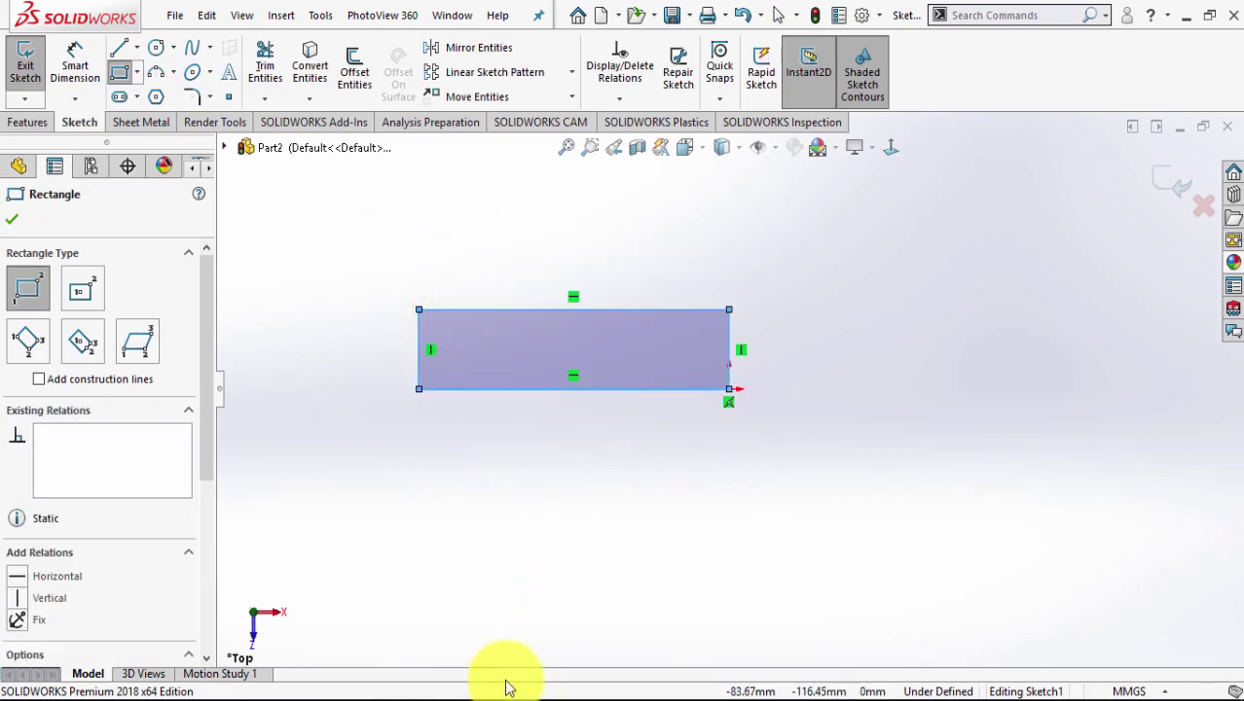
pyautogui.scroll(2, 658, 500)
pyautogui.scroll(2, 808, 272)
pyautogui.scroll(-1, 757, 255)
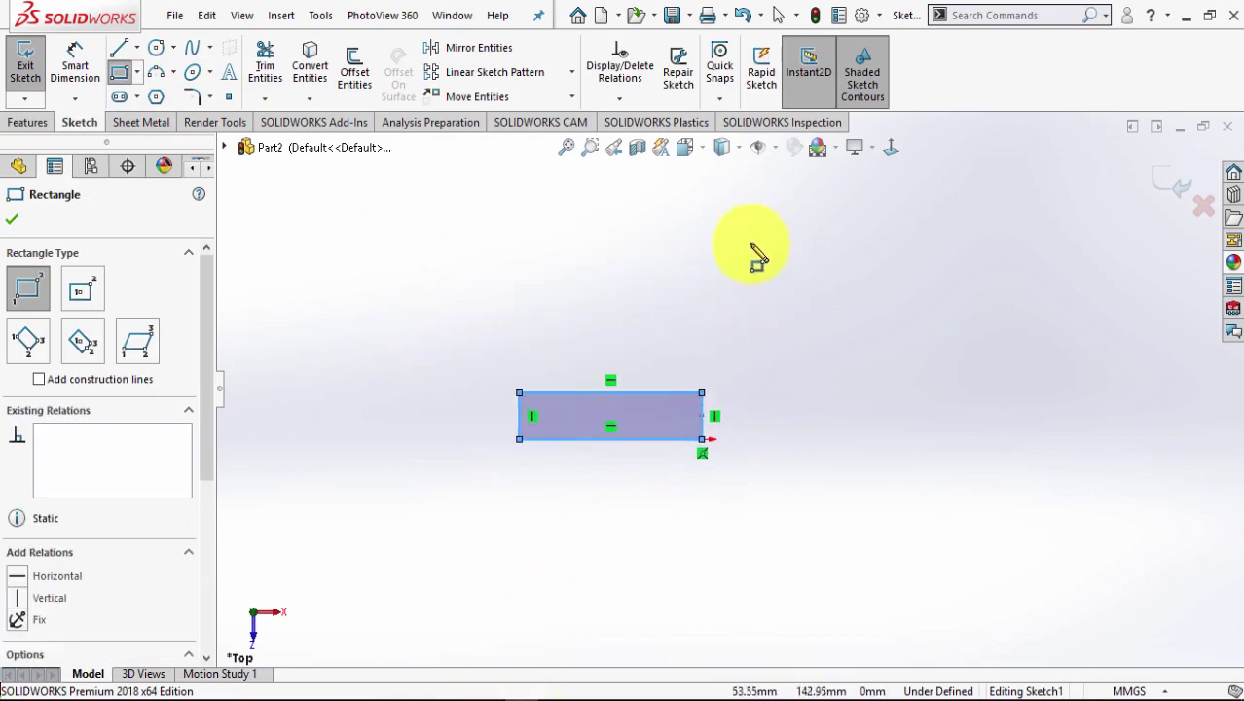
pyautogui.click(487, 693)
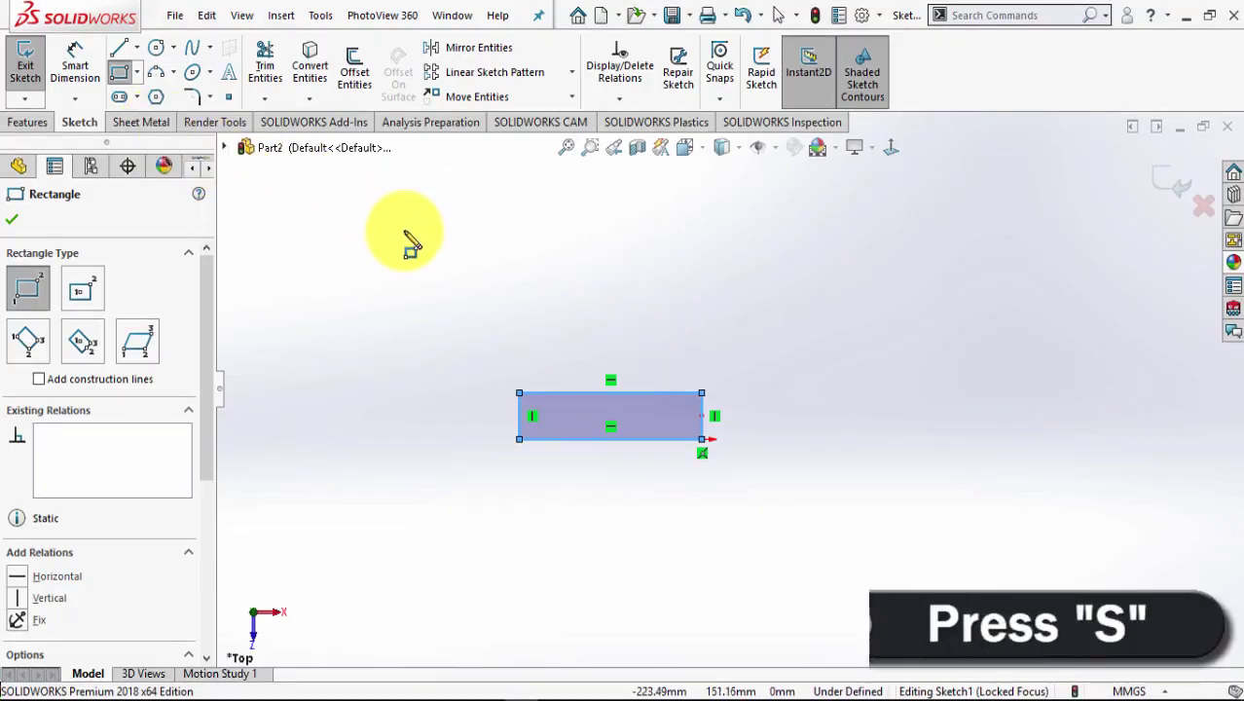
# Dimension the rectangle's bottom edge to 28 and its right edge to 8.
pyautogui.press('s')
pyautogui.click(462, 251)
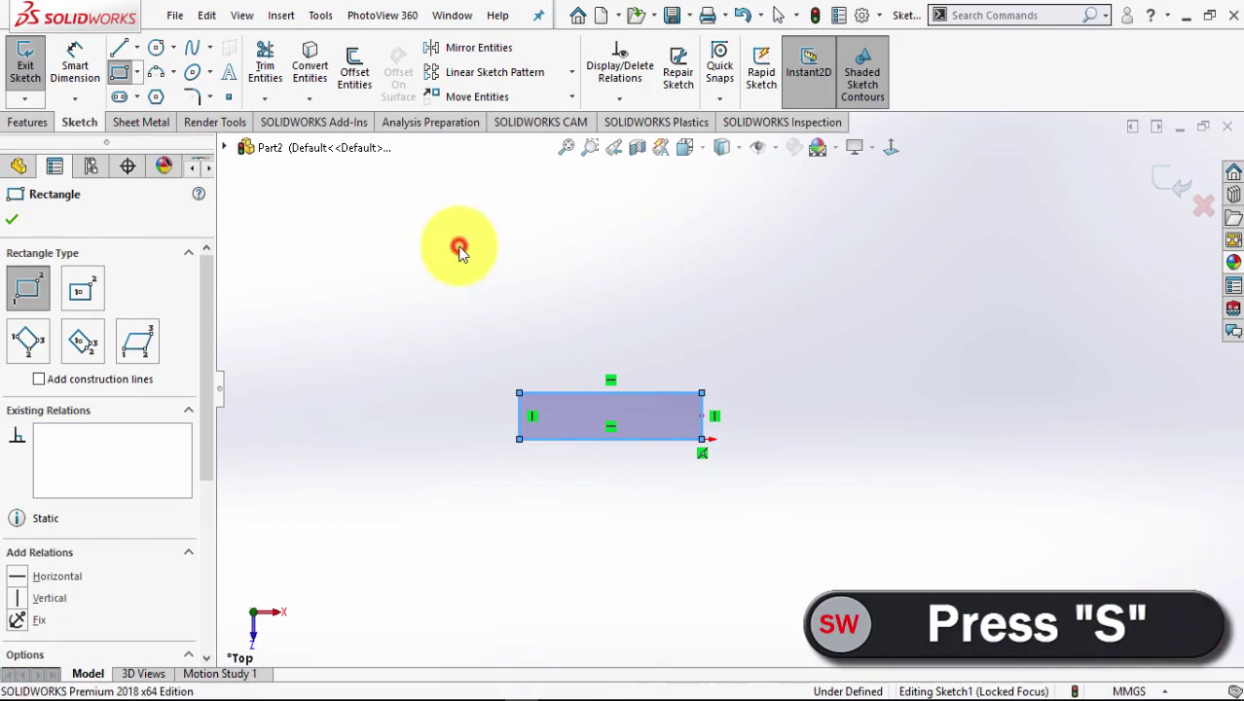
pyautogui.click(588, 447)
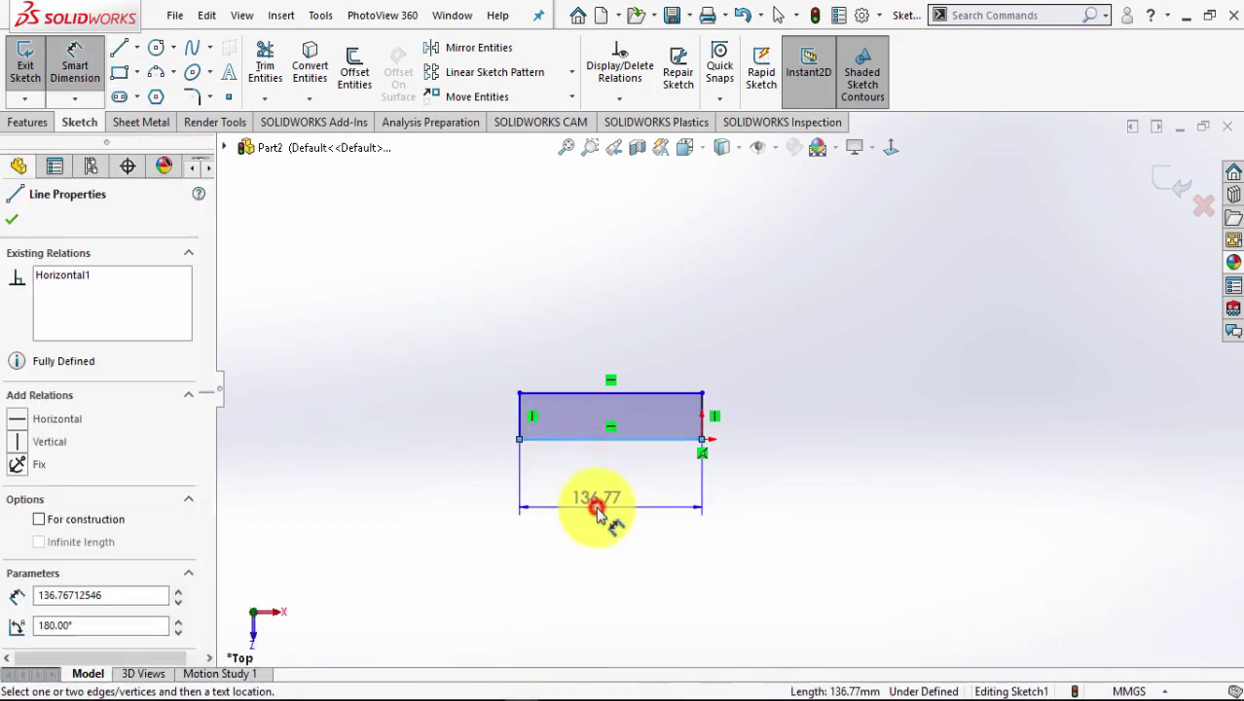
pyautogui.click(597, 508)
pyautogui.write('28')
pyautogui.press('Return')
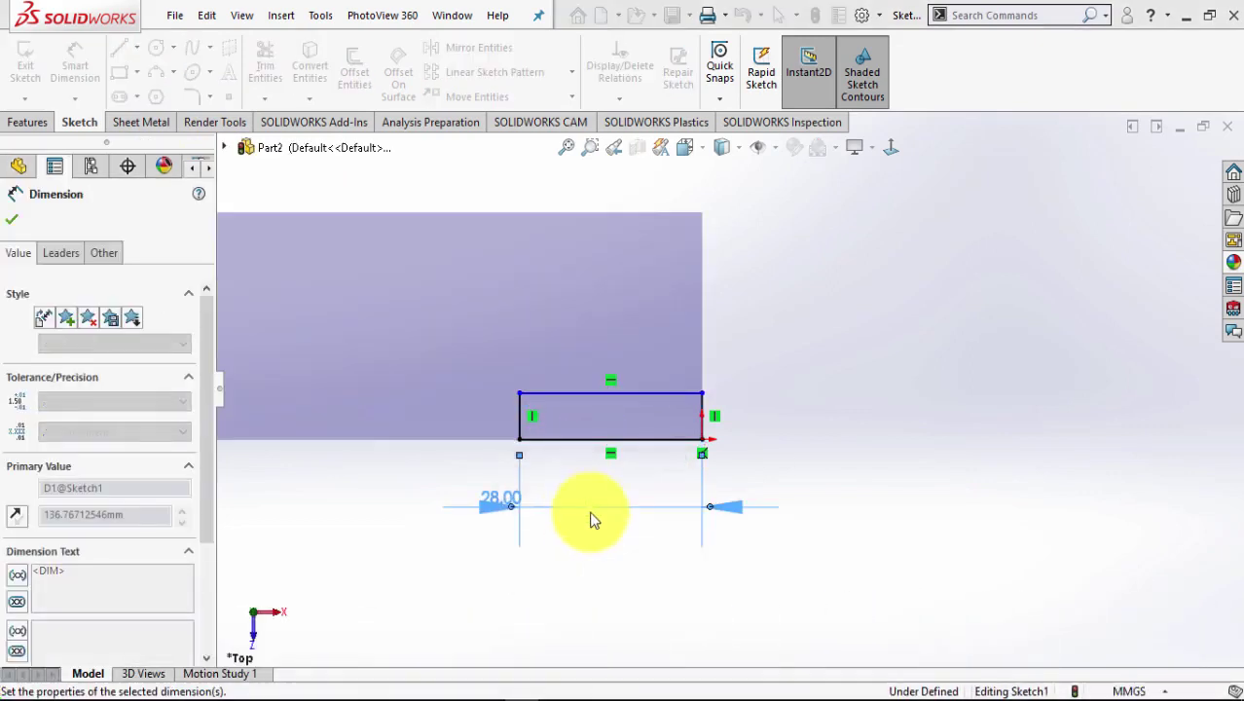
pyautogui.click(703, 411)
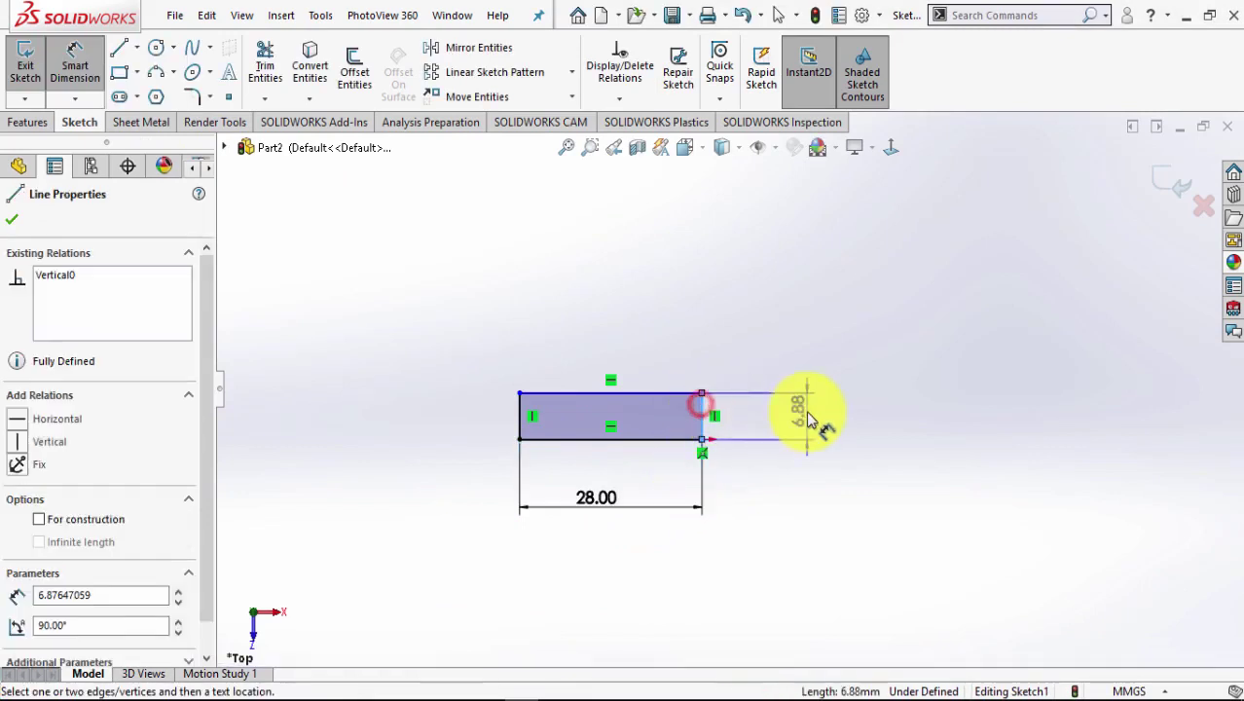
pyautogui.click(800, 417)
pyautogui.write('8')
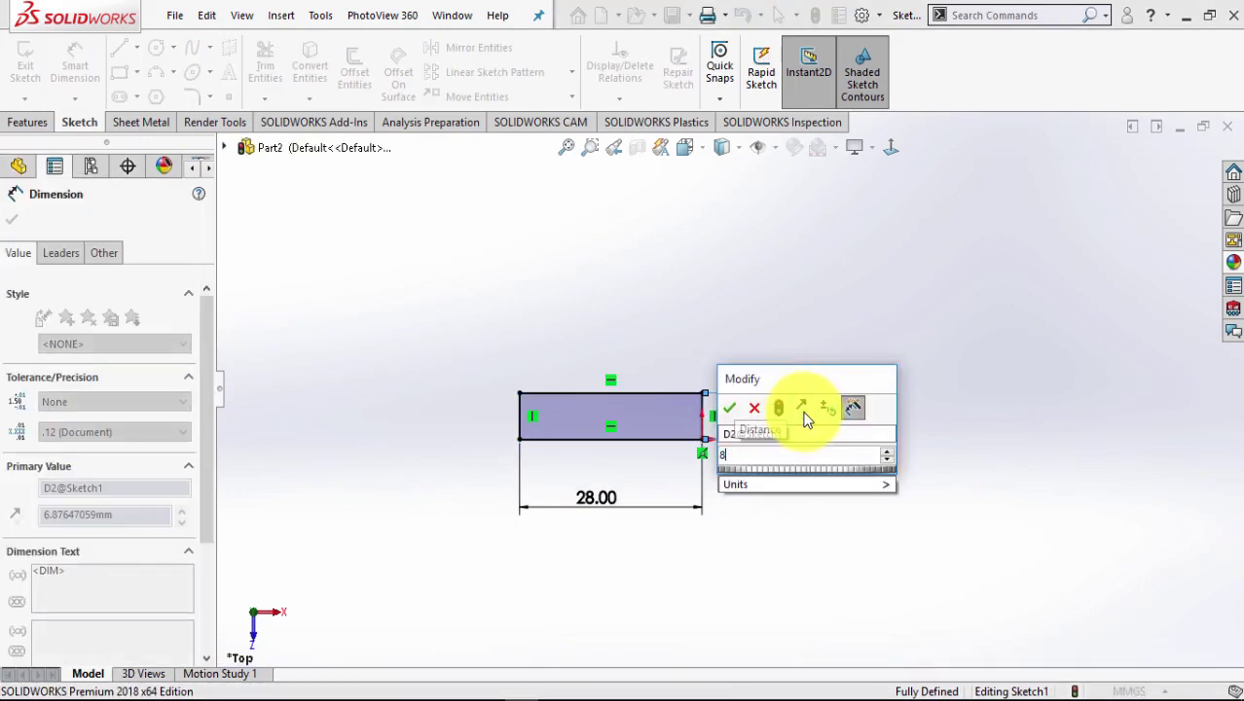
pyautogui.press('Return')
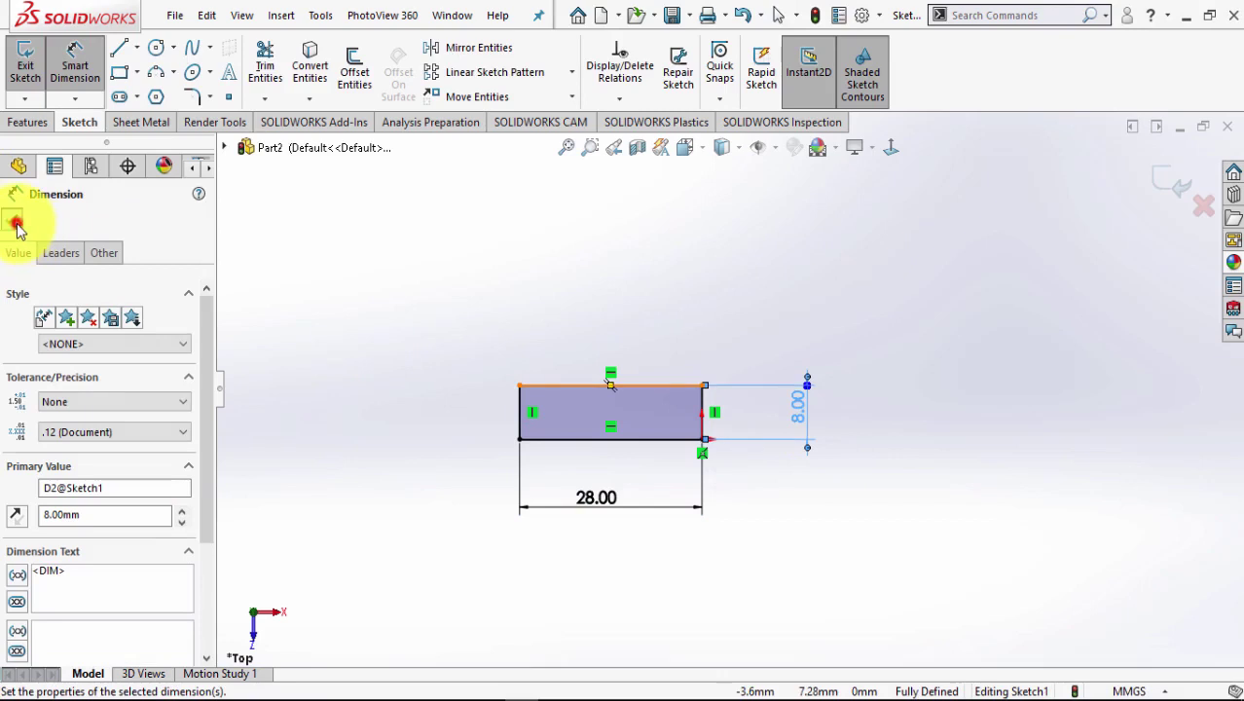
pyautogui.click(15, 223)
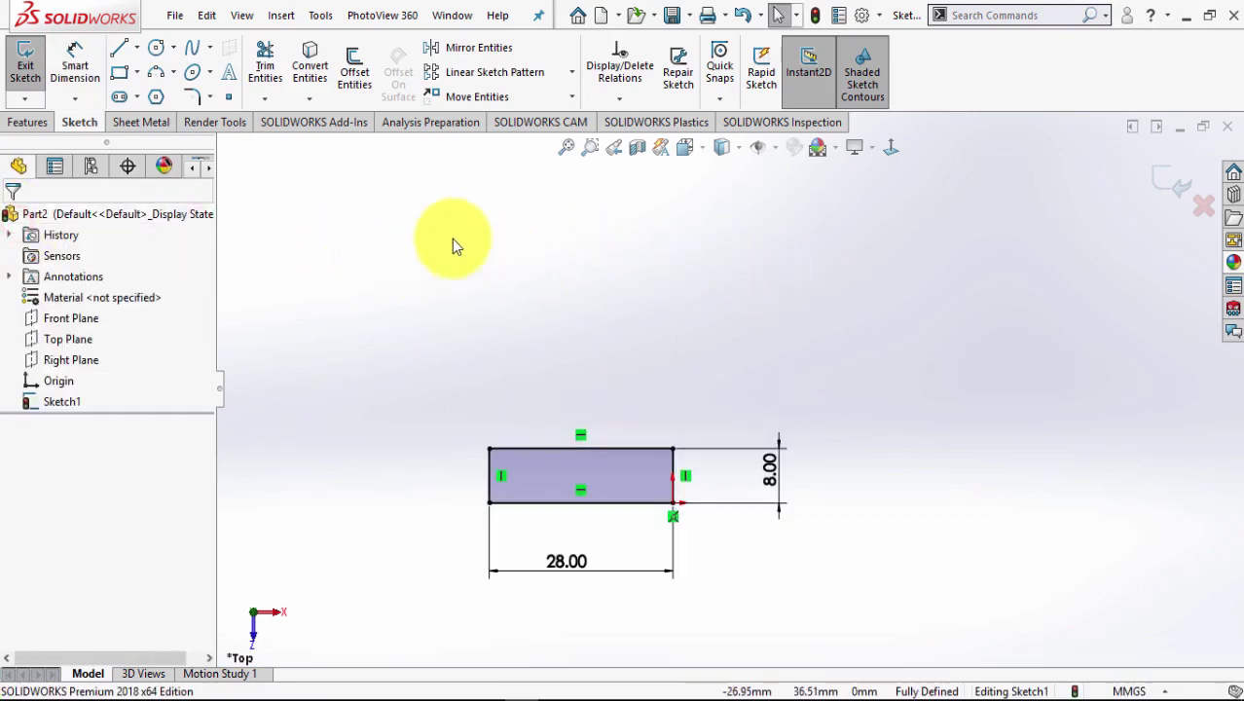
pyautogui.click(156, 48)
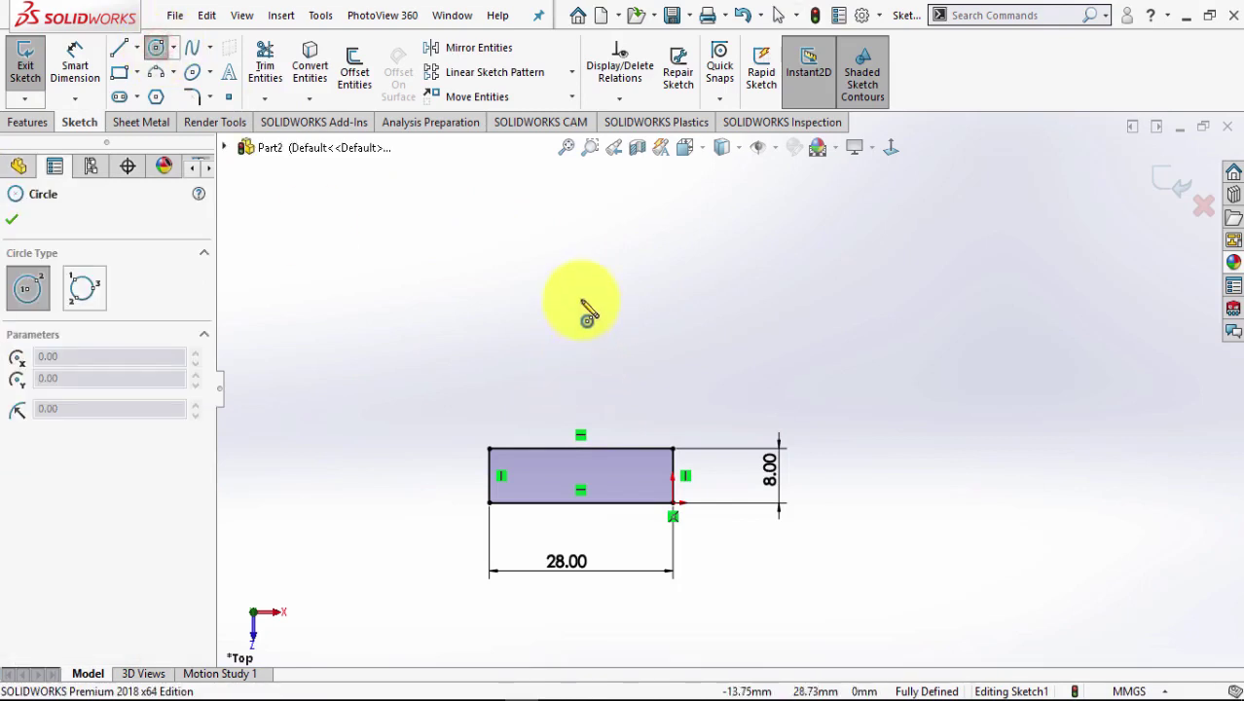
# Draw a circle centred above the rectangle's top midpoint and compare with the reference drawing.
pyautogui.scroll(2, 686, 268)
pyautogui.scroll(-1, 626, 282)
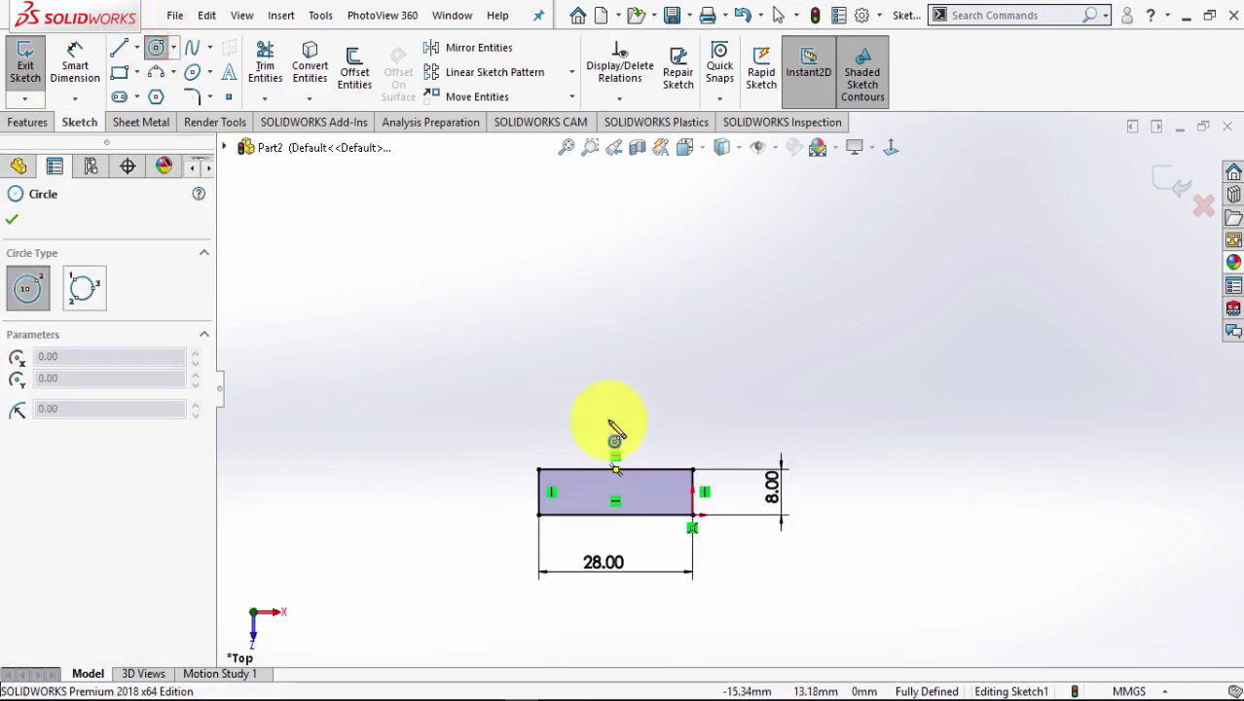
pyautogui.click(615, 231)
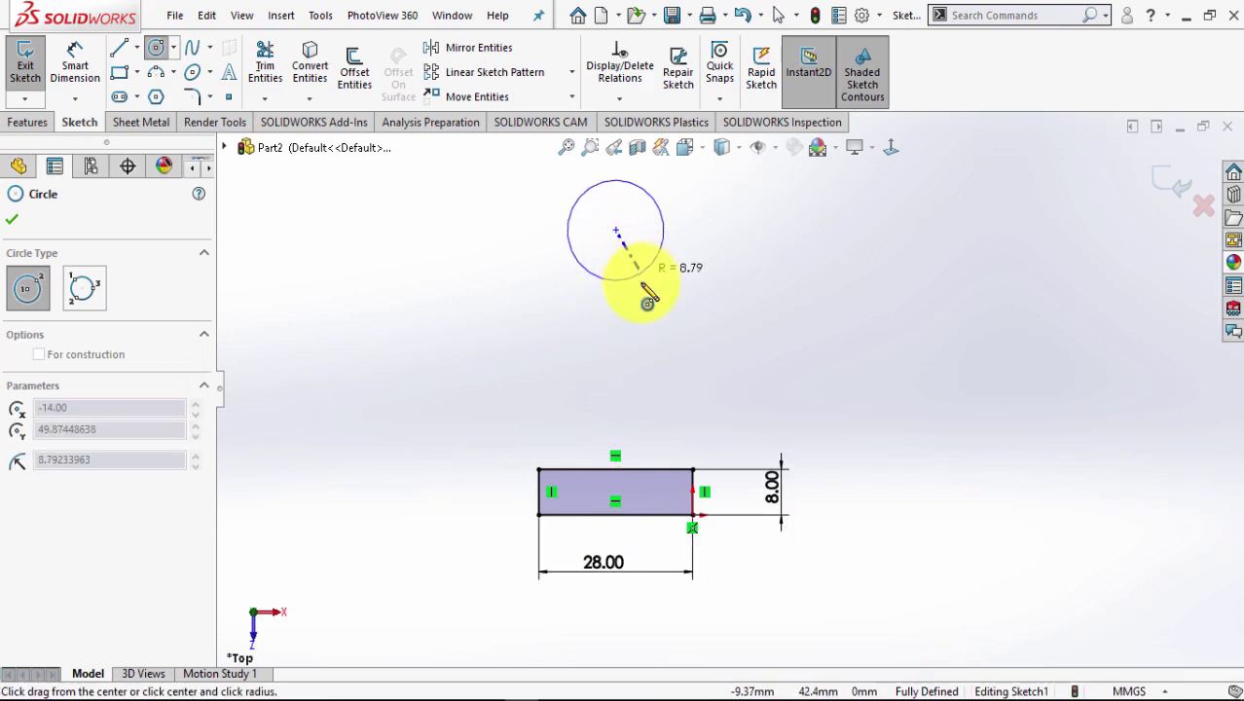
pyautogui.click(642, 283)
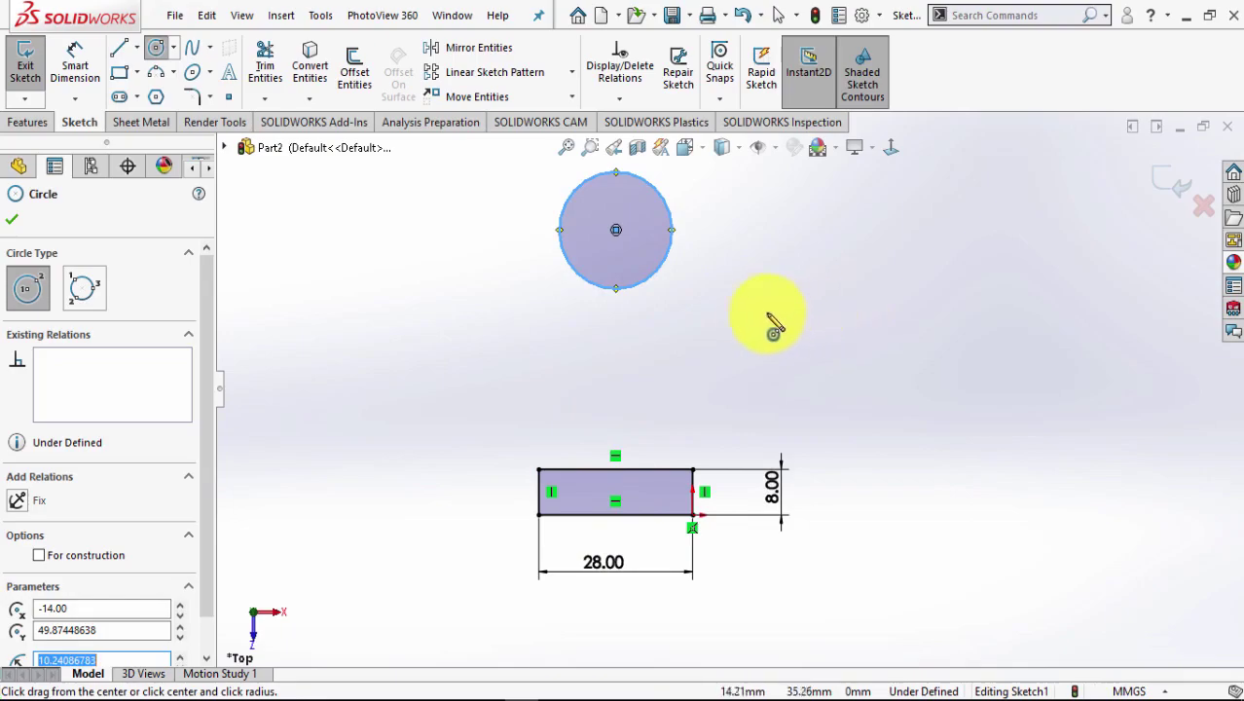
pyautogui.hotkey('alt', 'Tab')
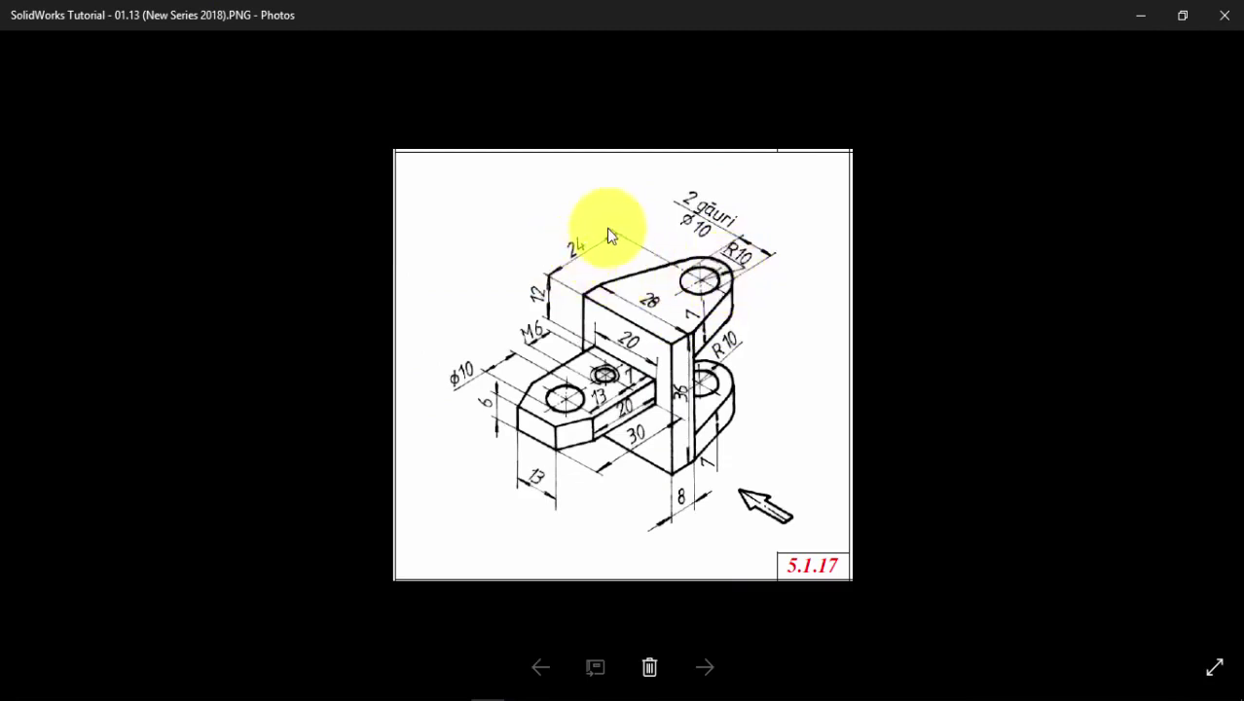
pyautogui.hotkey('alt', 'Tab')
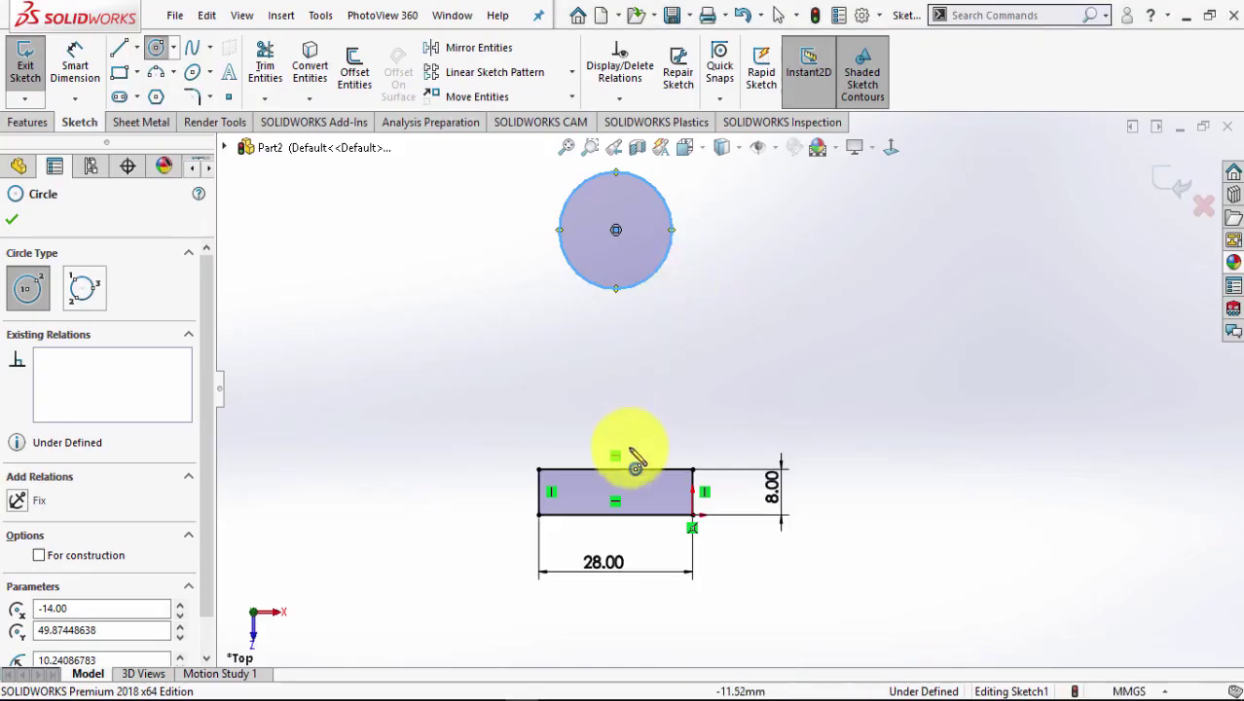
# Dimension the circle centre 24 above the rectangle's top edge and its diameter to 20.
pyautogui.click(71, 53)
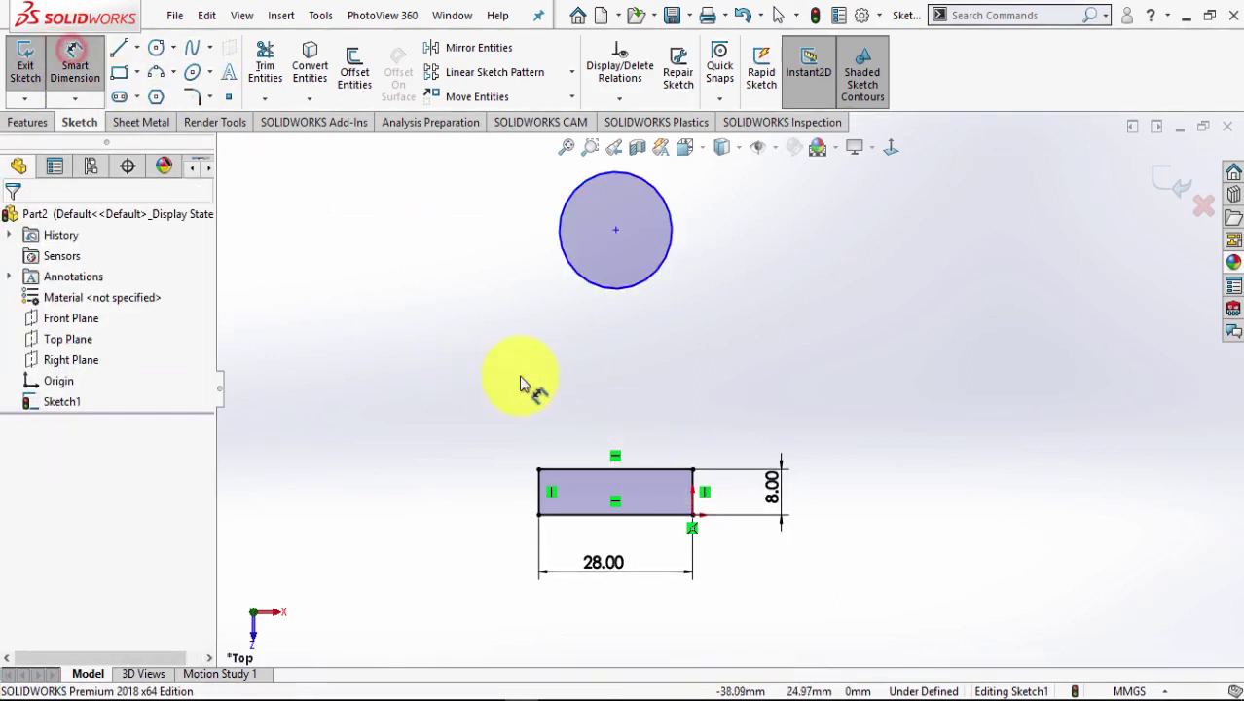
pyautogui.click(646, 469)
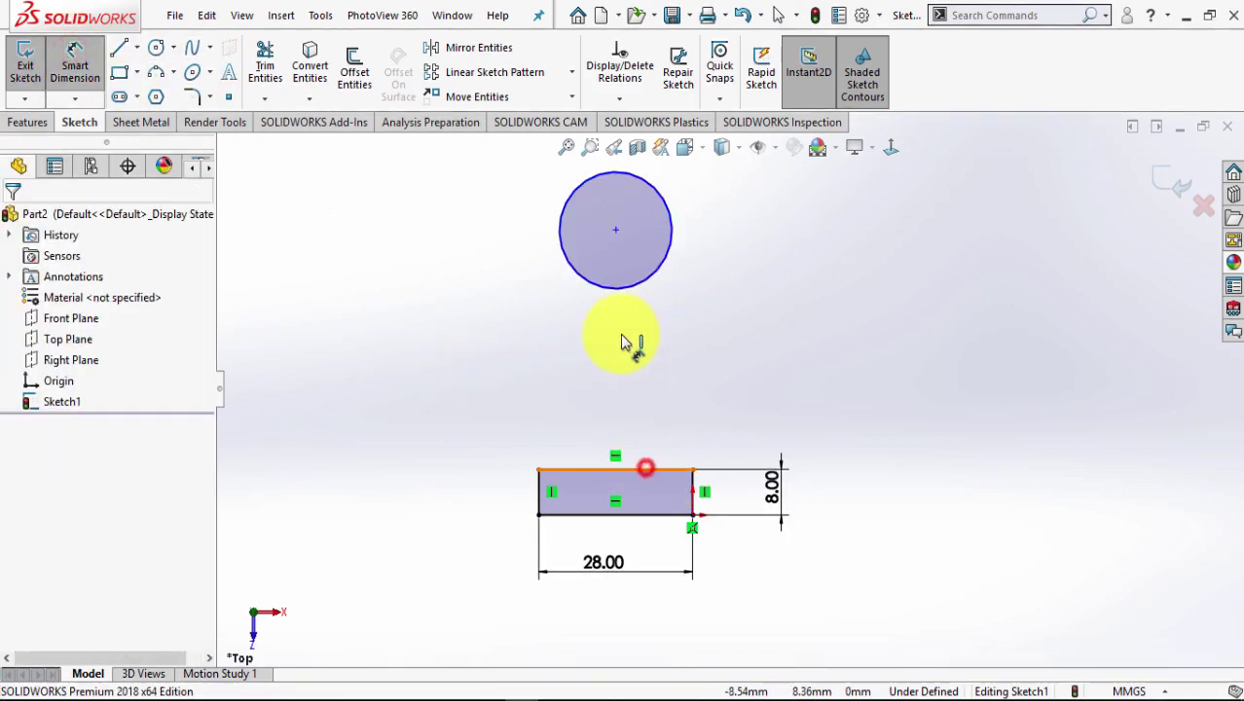
pyautogui.click(615, 230)
pyautogui.click(493, 315)
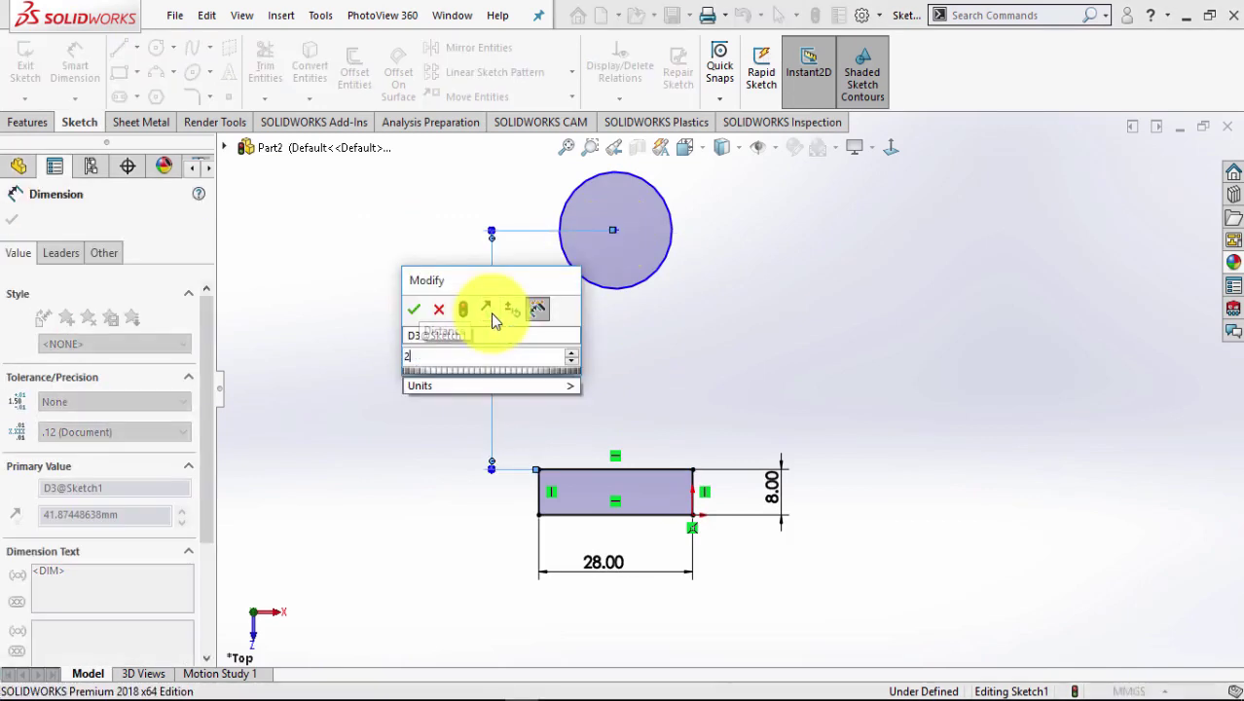
pyautogui.write('24')
pyautogui.press('Return')
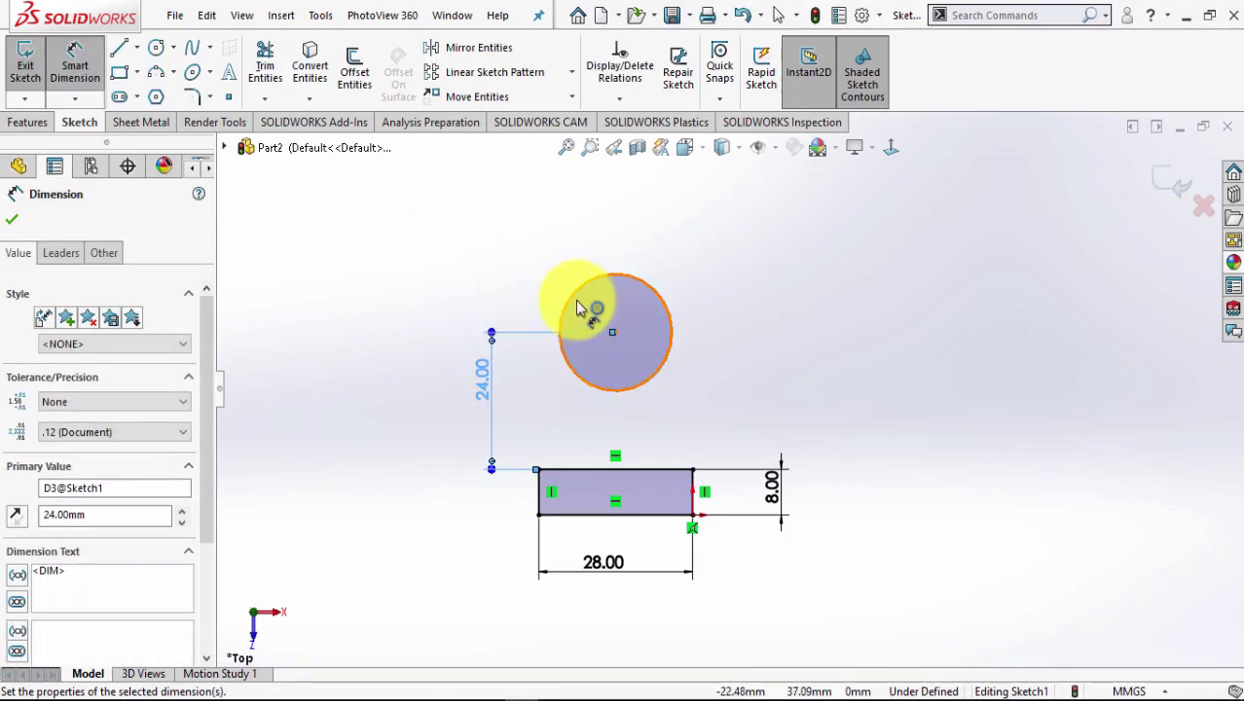
pyautogui.click(580, 286)
pyautogui.click(473, 224)
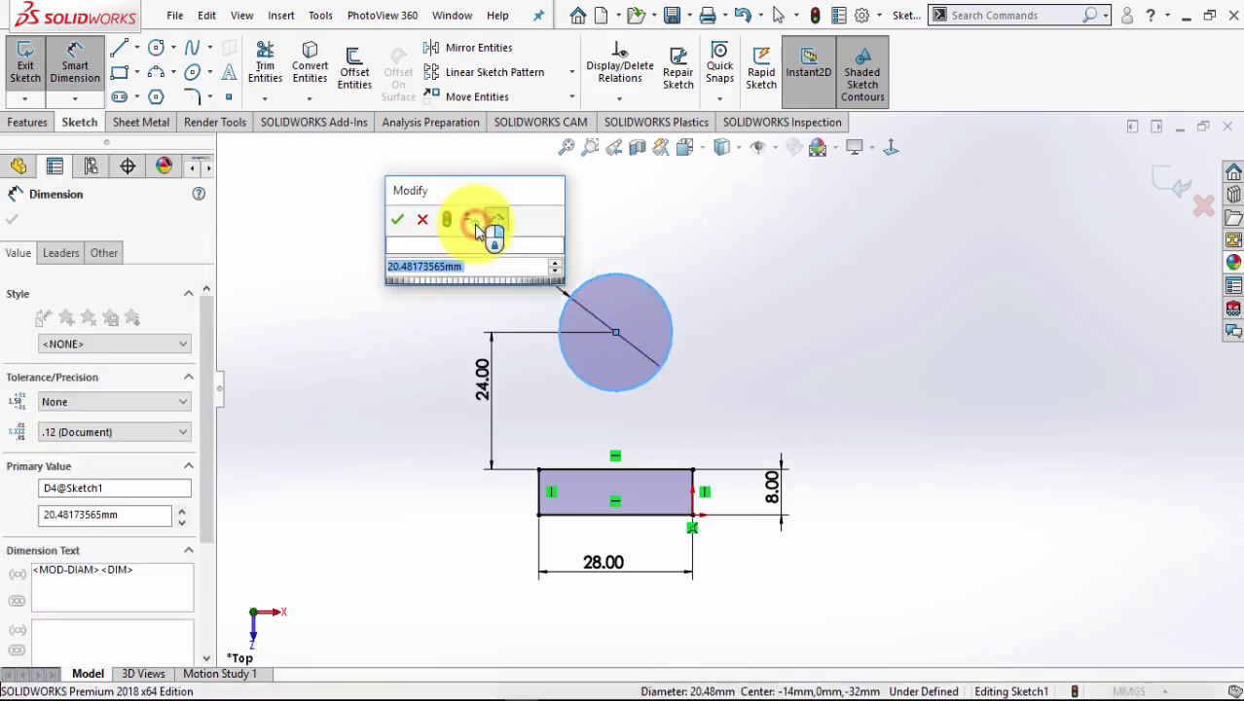
pyautogui.write('1')
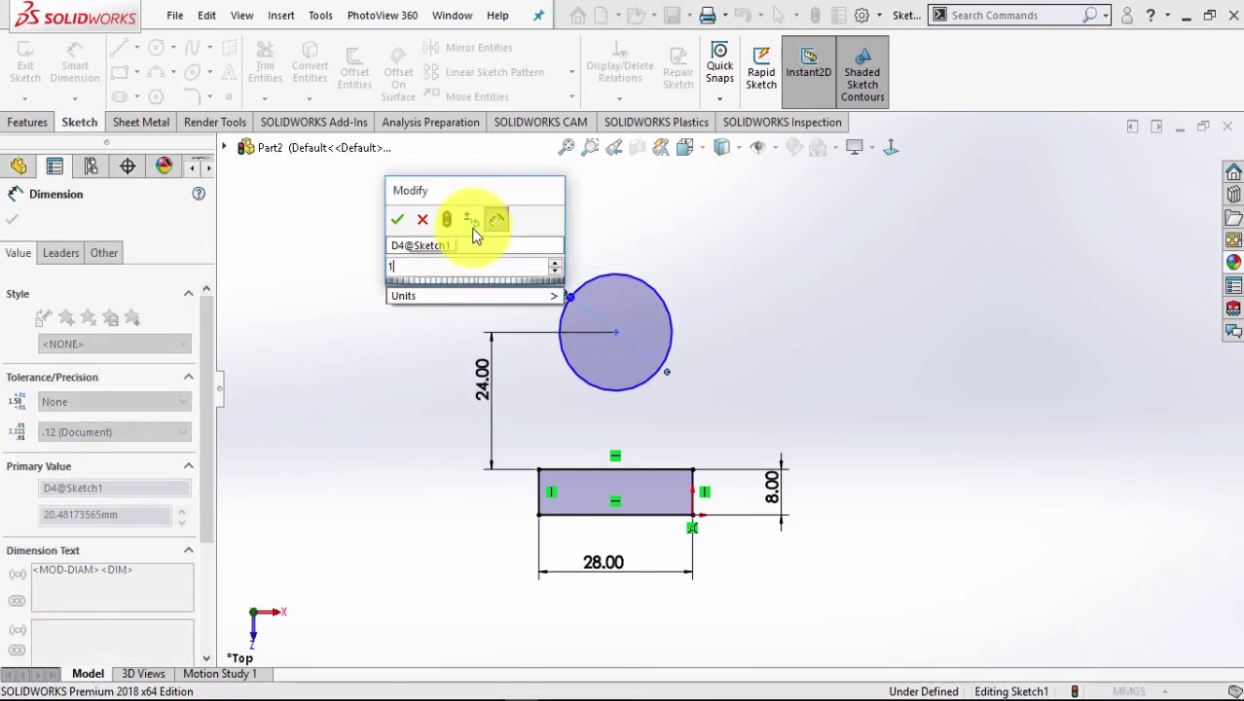
pyautogui.press('BackSpace')
pyautogui.press('BackSpace')
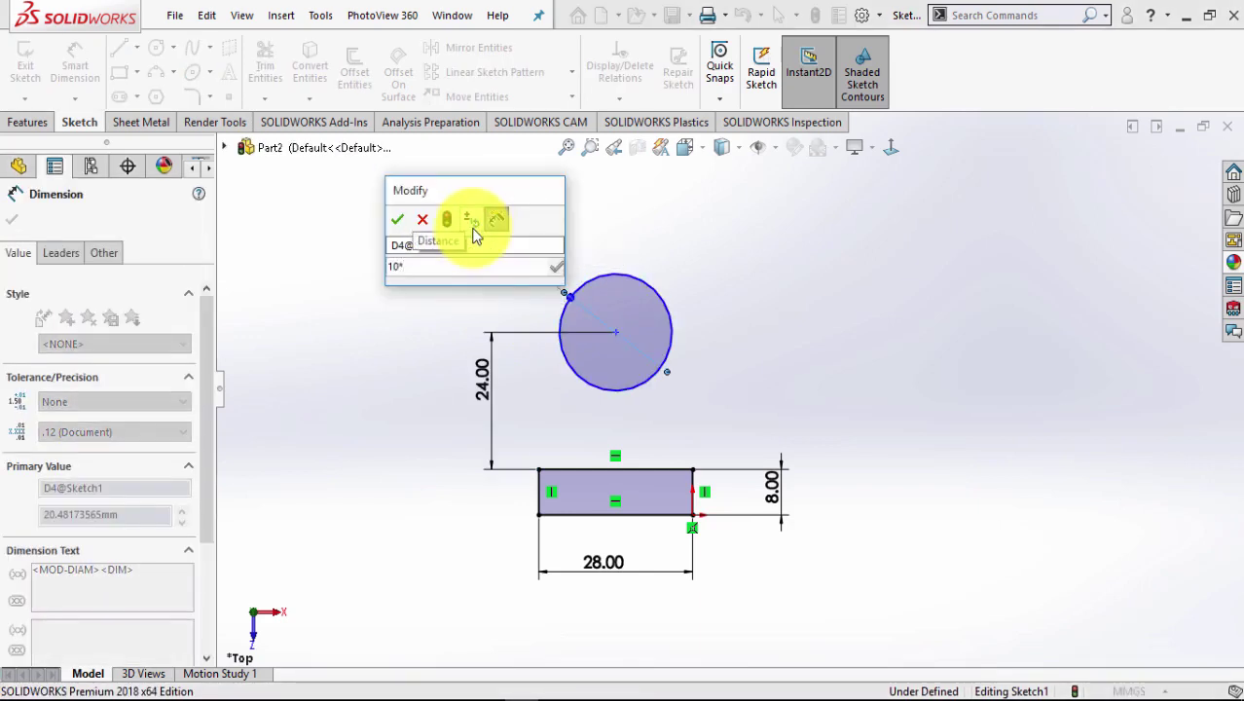
pyautogui.write('20')
pyautogui.press('Return')
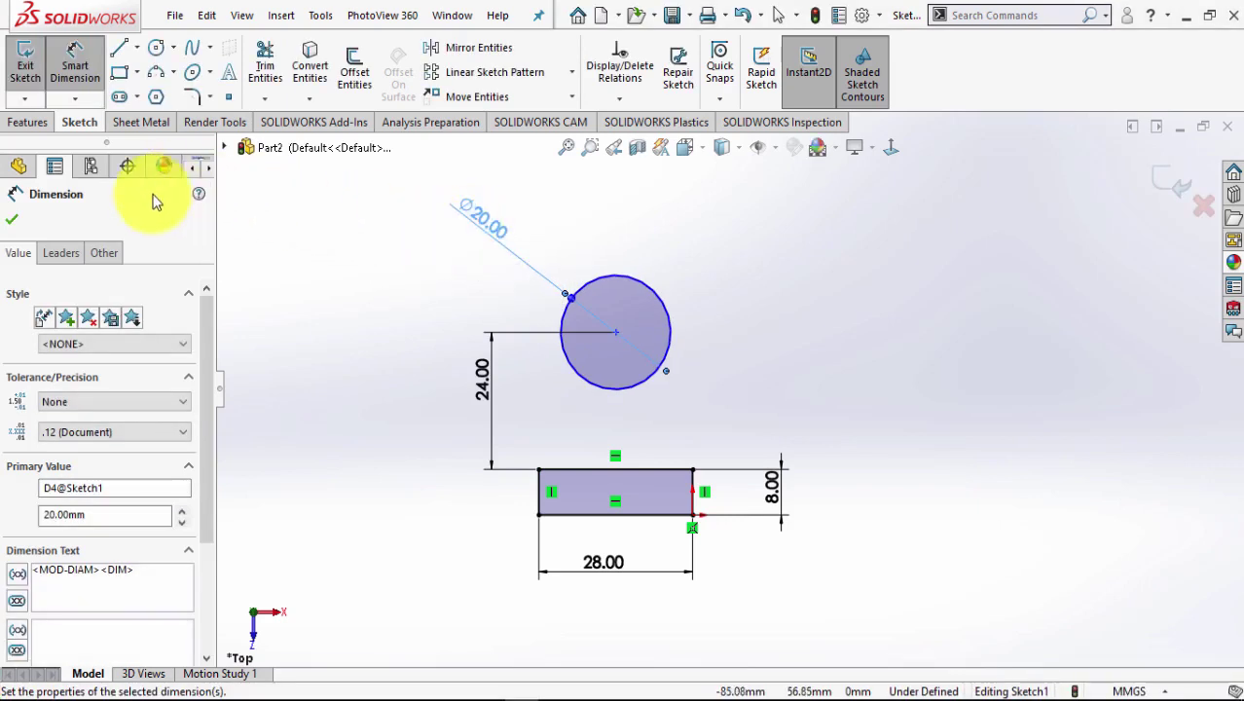
pyautogui.click(17, 231)
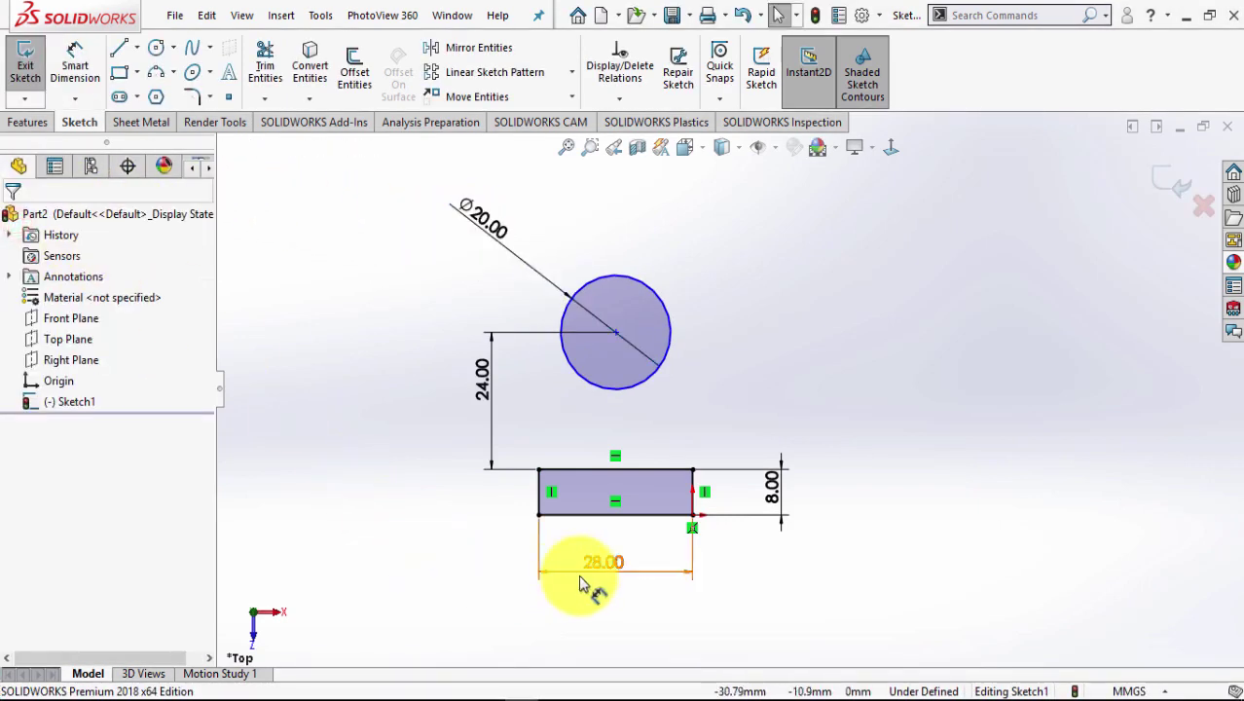
# Make the circle centre vertical with the bottom edge's midpoint.
pyautogui.keyDown('ctrl'); pyautogui.click(617, 521); pyautogui.keyUp('ctrl')
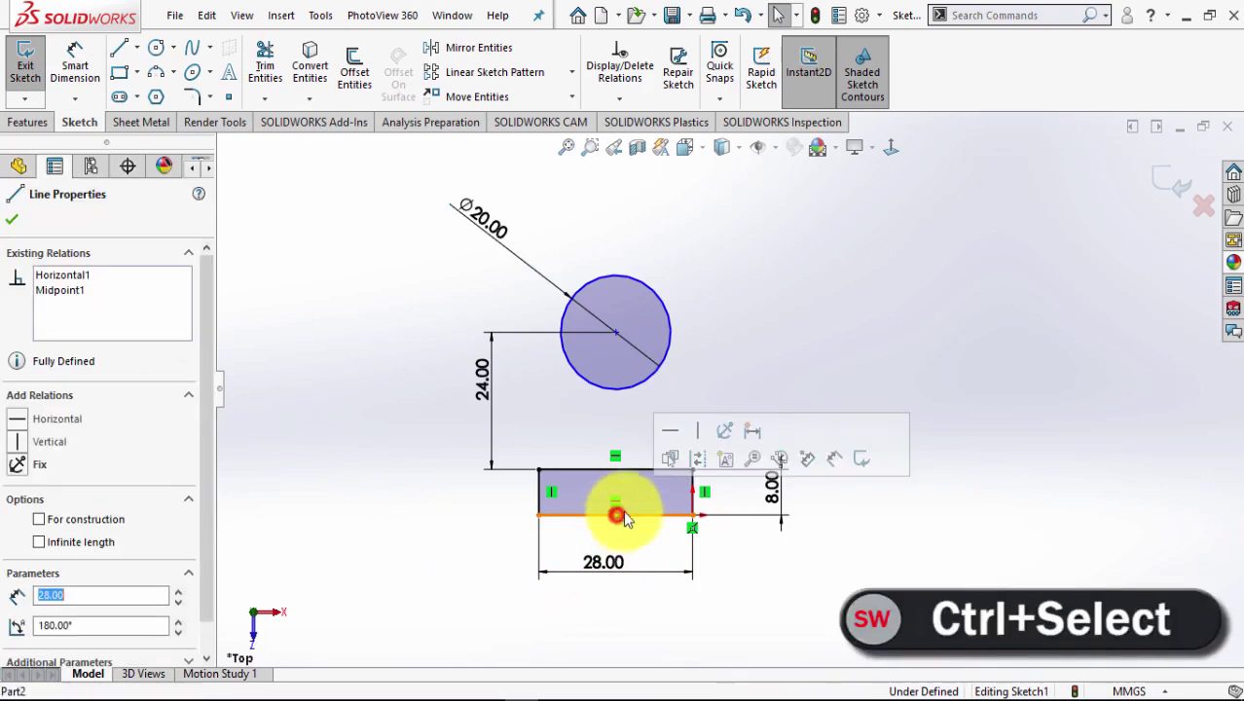
pyautogui.keyDown('ctrl'); pyautogui.click(617, 334); pyautogui.keyUp('ctrl')
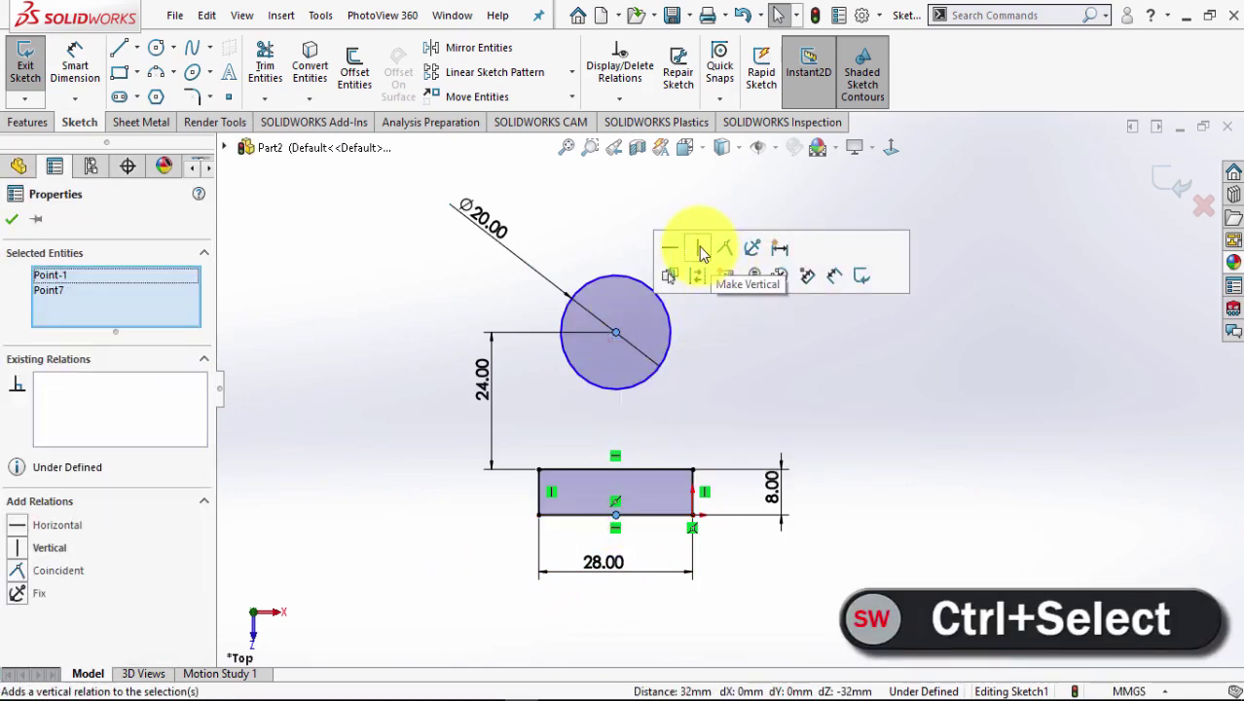
pyautogui.click(697, 249)
pyautogui.click(998, 438)
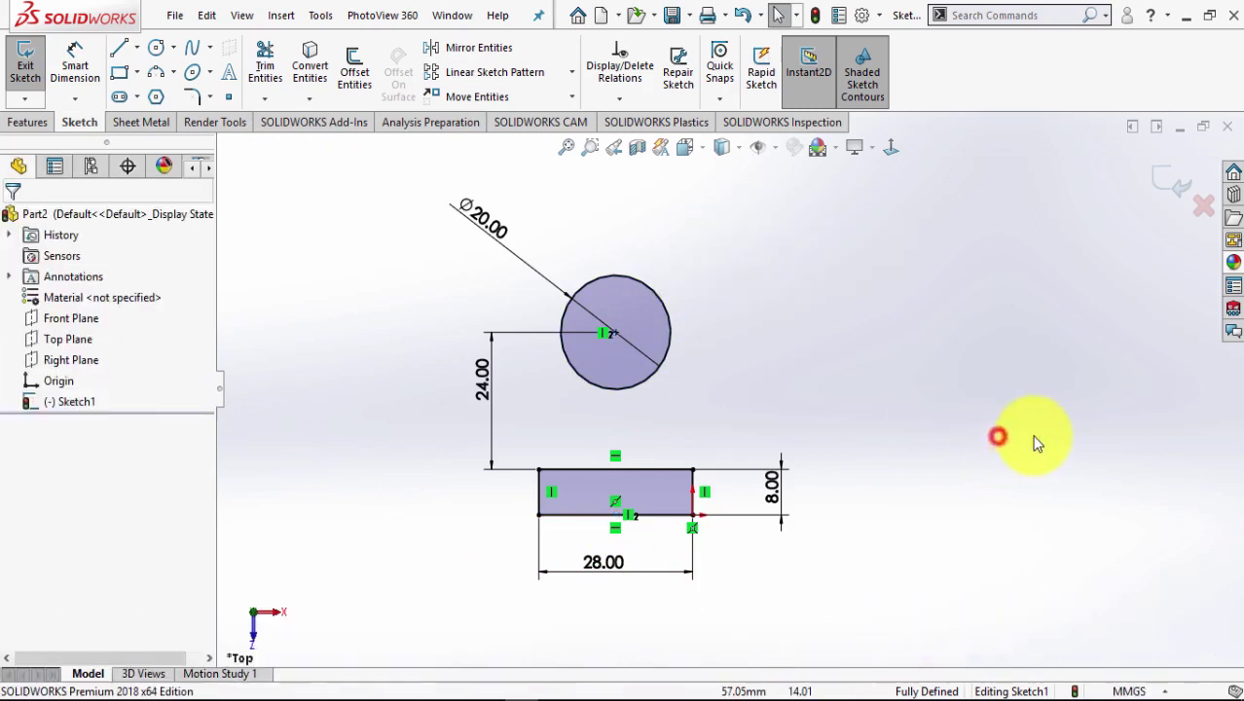
# Connect the top-left and top-right rectangle corners to tangent points on either side of the circle.
pyautogui.click(118, 46)
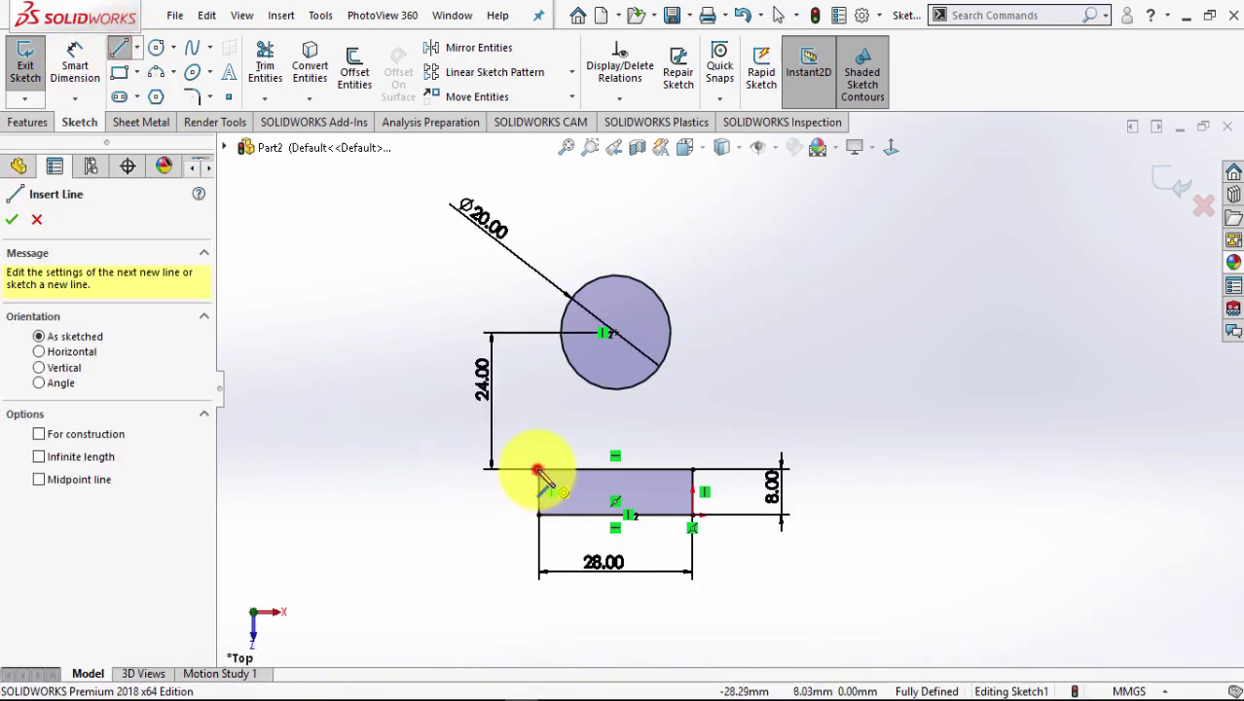
pyautogui.click(538, 471)
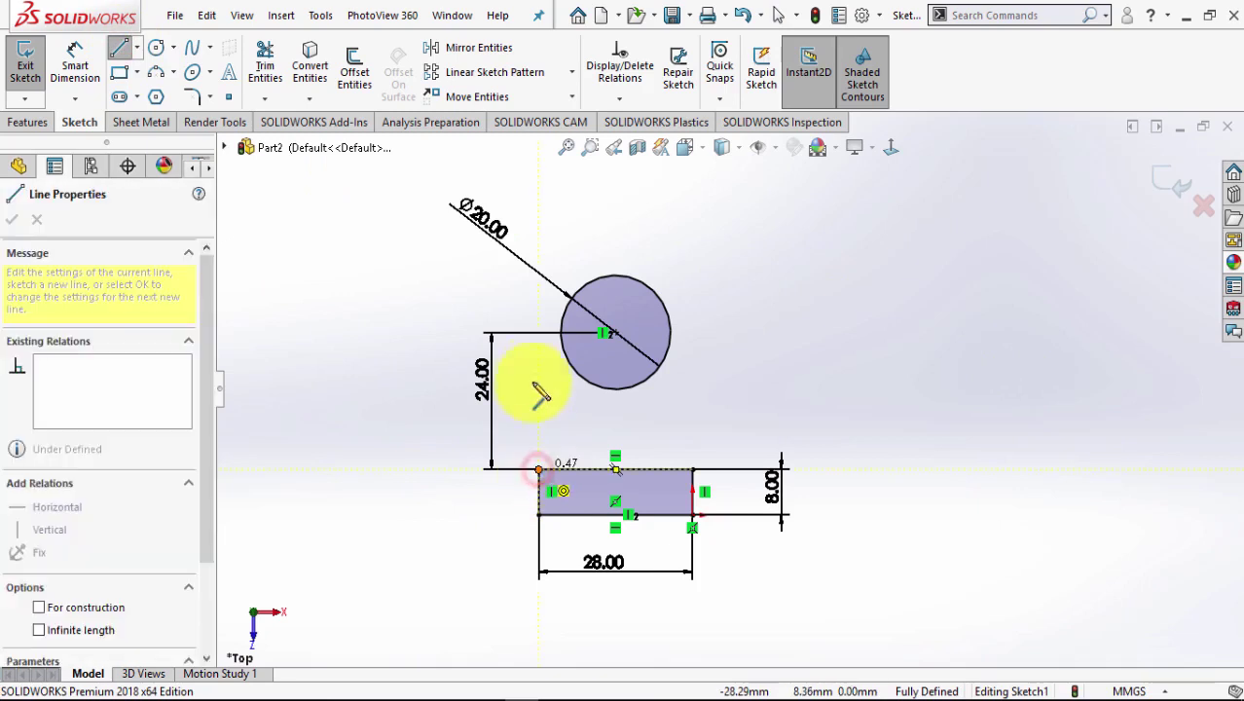
pyautogui.click(564, 323)
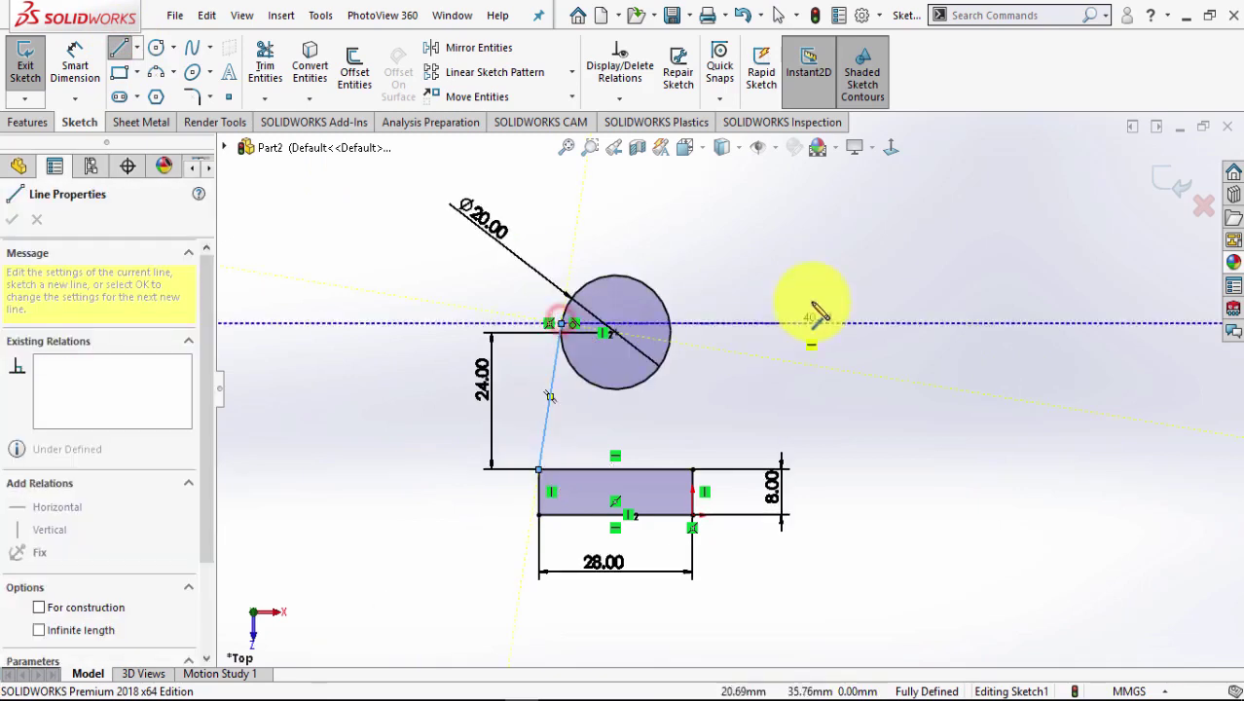
pyautogui.rightClick(810, 312)
pyautogui.click(863, 316)
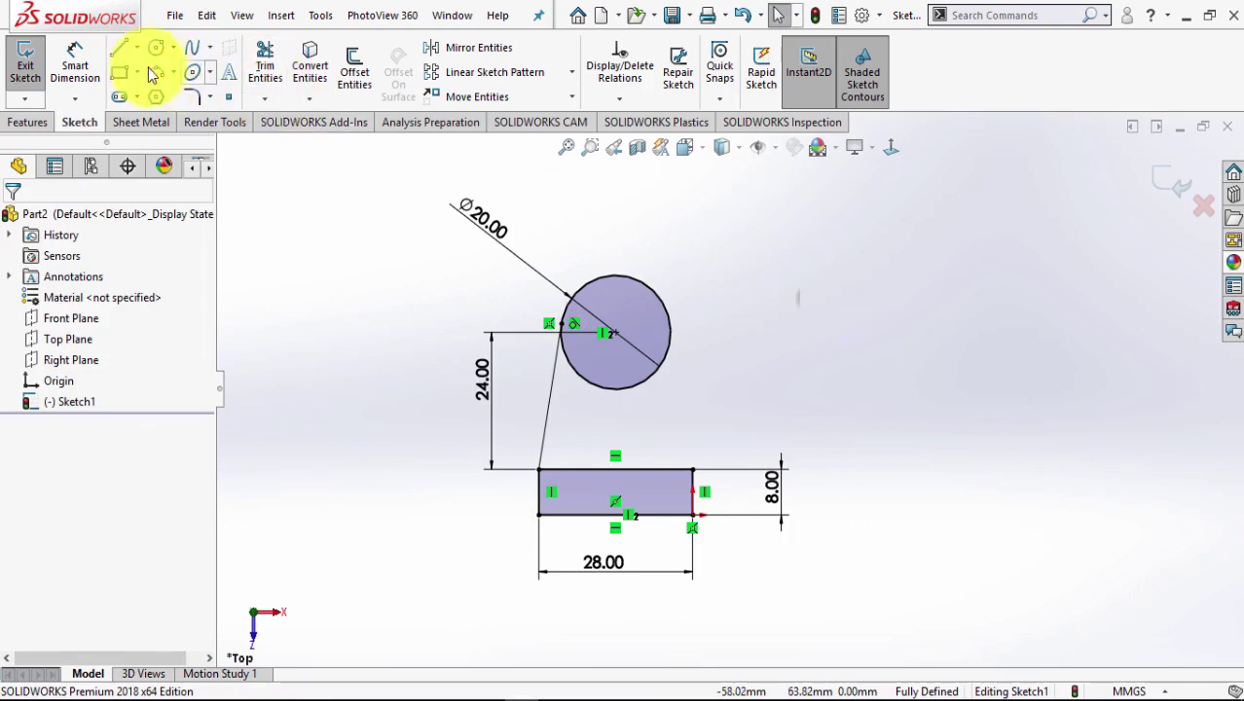
pyautogui.click(121, 48)
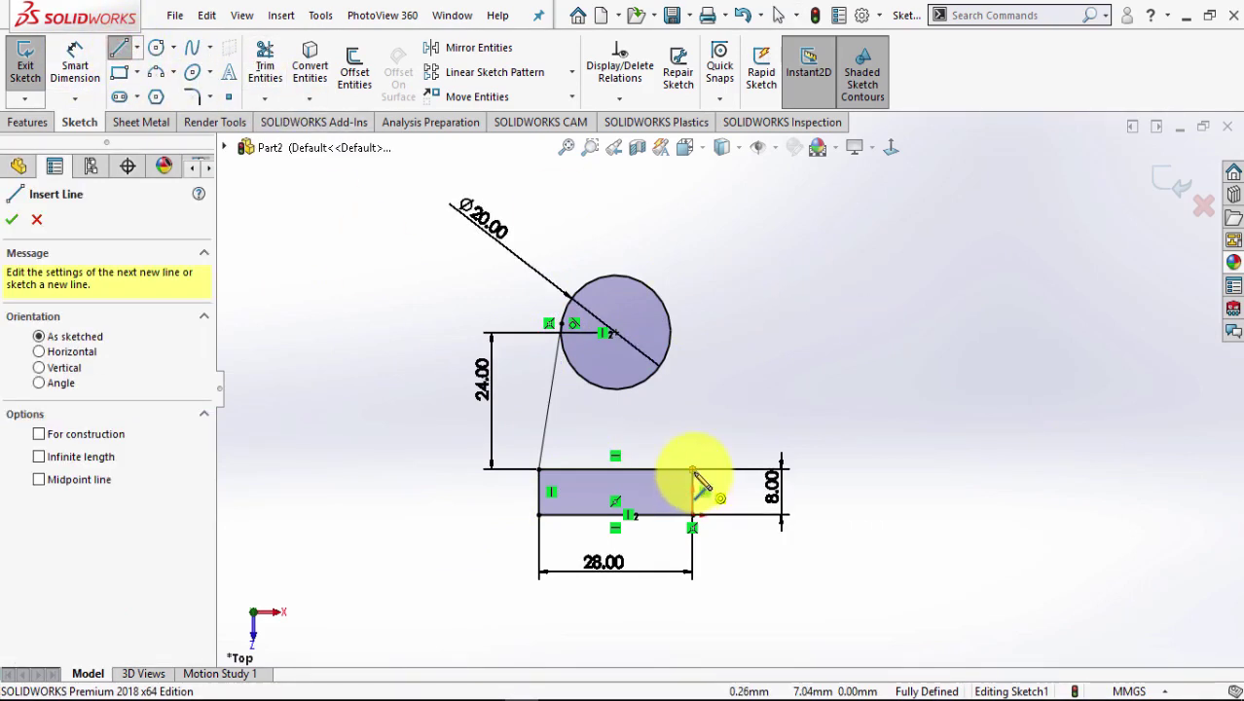
pyautogui.click(693, 470)
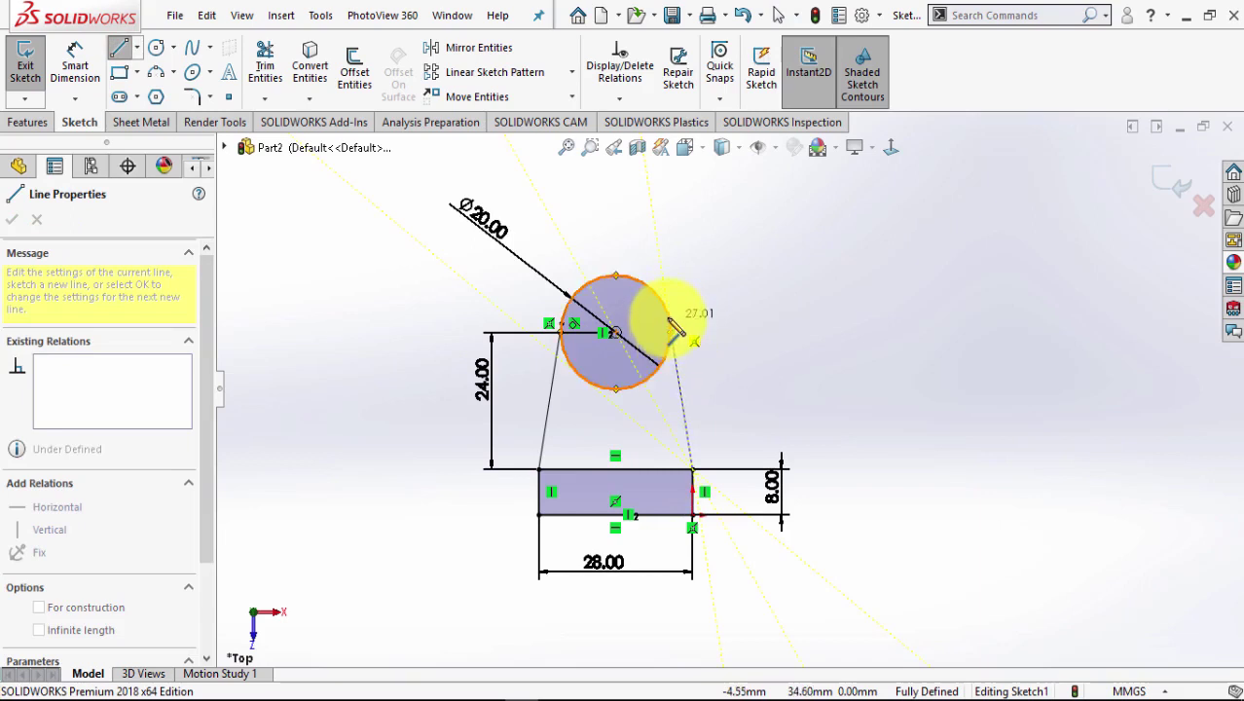
pyautogui.click(665, 324)
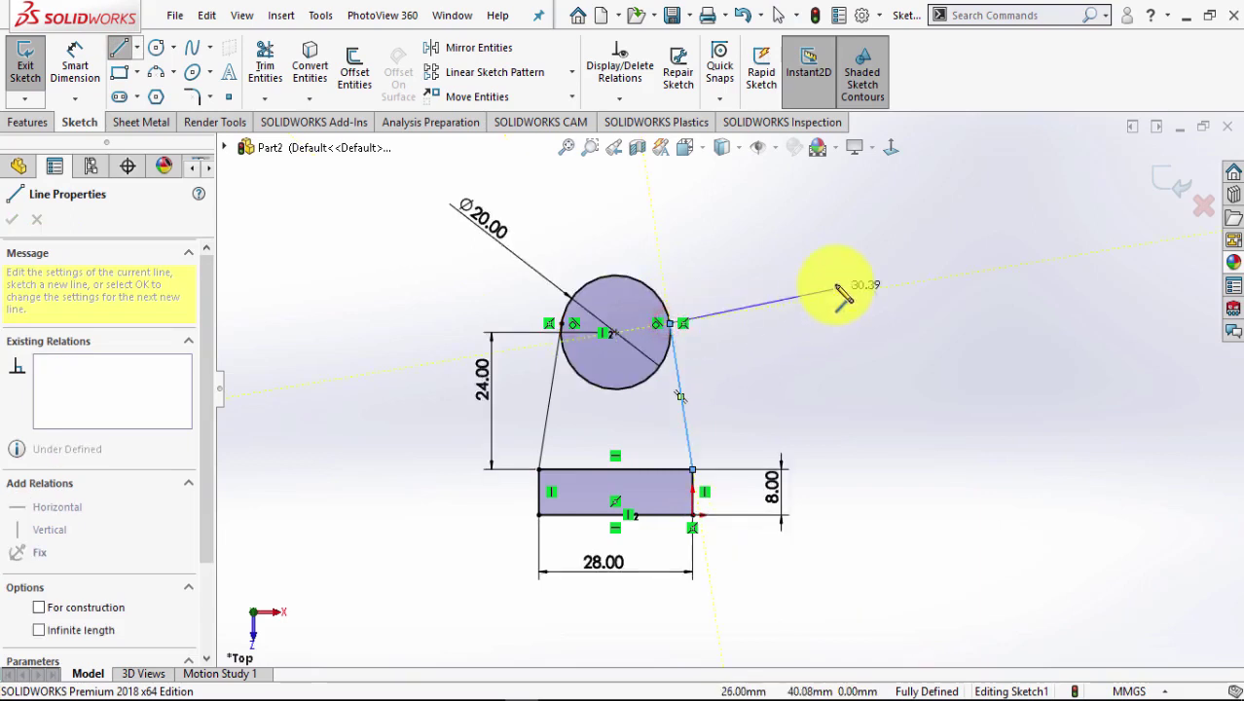
pyautogui.rightClick(841, 290)
pyautogui.click(871, 286)
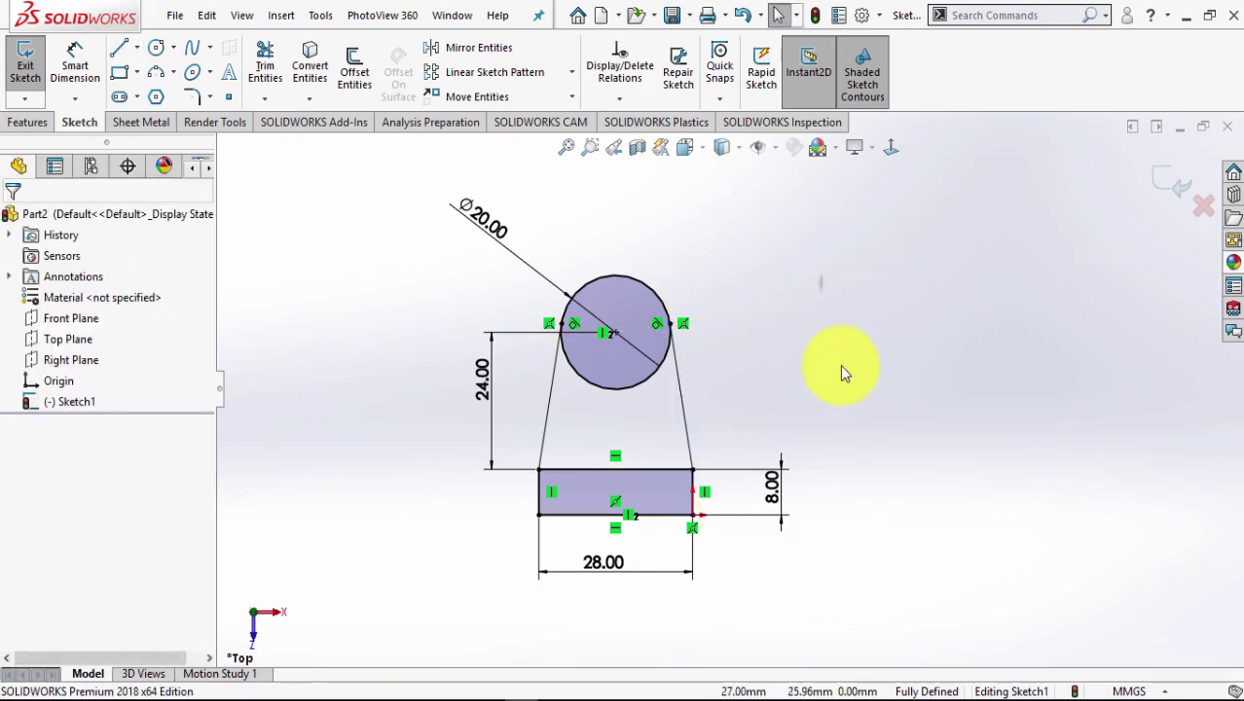
pyautogui.click(261, 54)
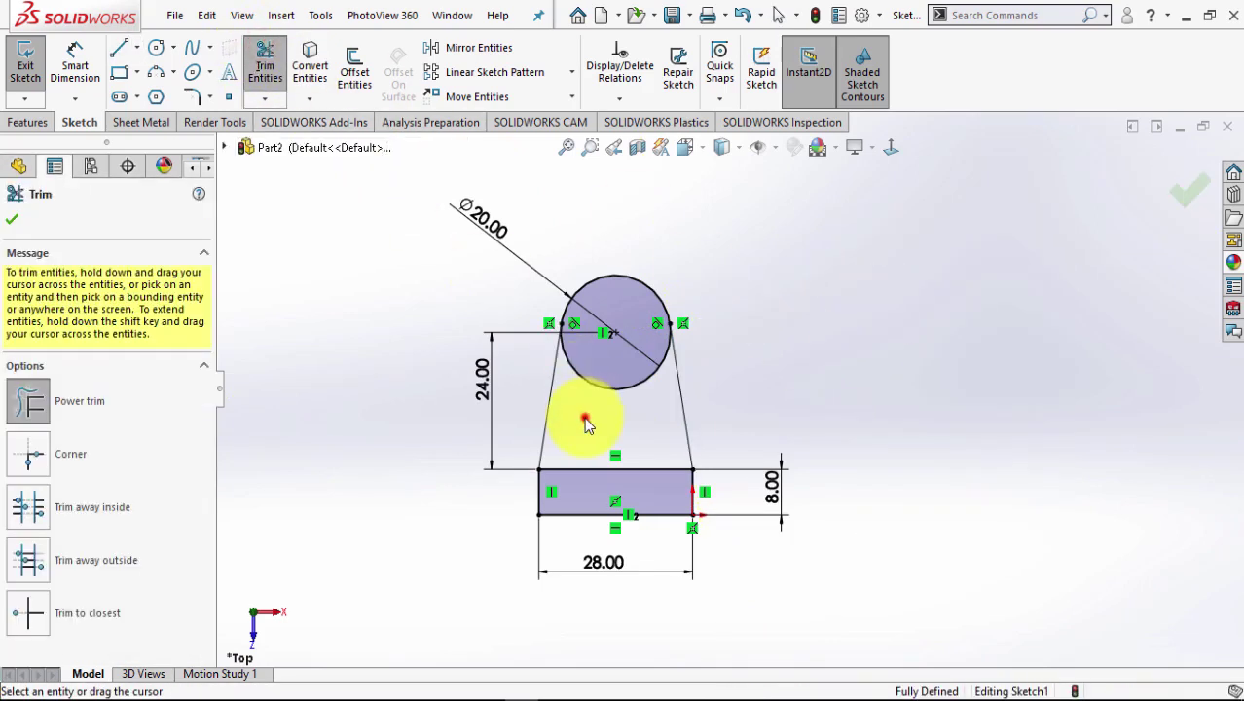
# Trim away the circle's lower arc and the rectangle's top edge.
pyautogui.moveTo(584, 414); pyautogui.dragTo(607, 373)
pyautogui.moveTo(582, 417); pyautogui.dragTo(577, 475)
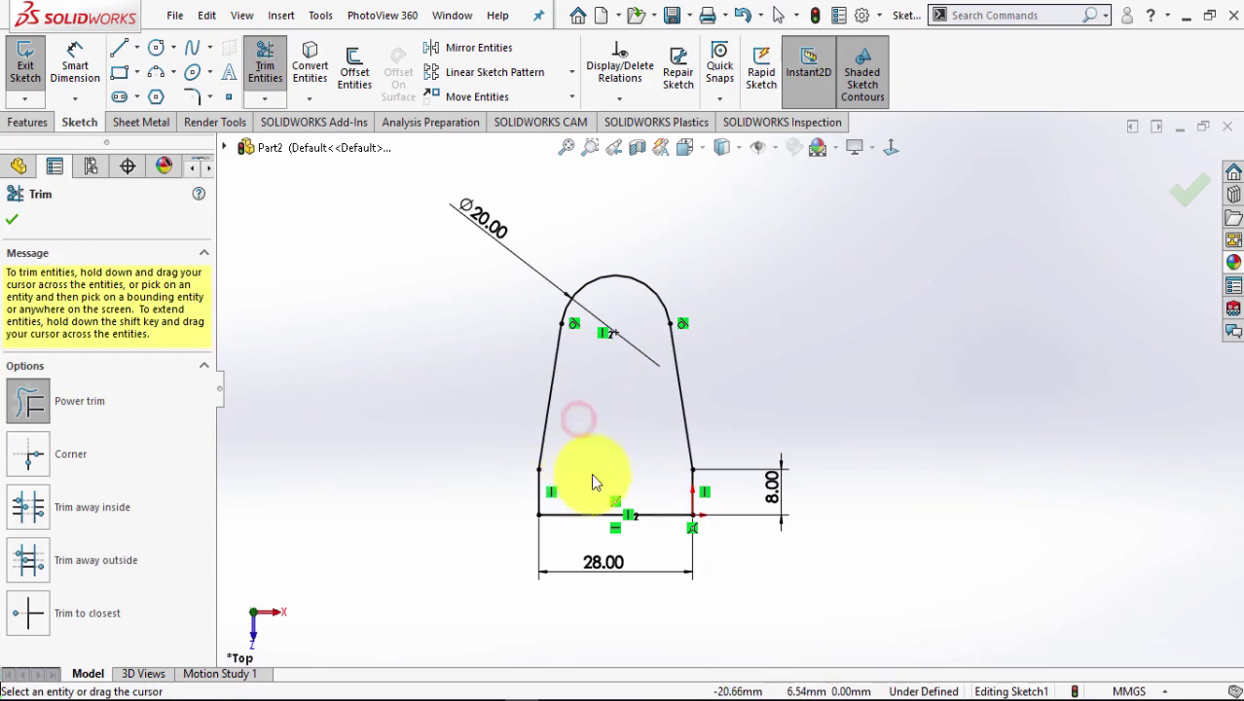
pyautogui.click(11, 219)
# Make the outline's left and right corner points horizontal to each other.
pyautogui.scroll(-2, 712, 510)
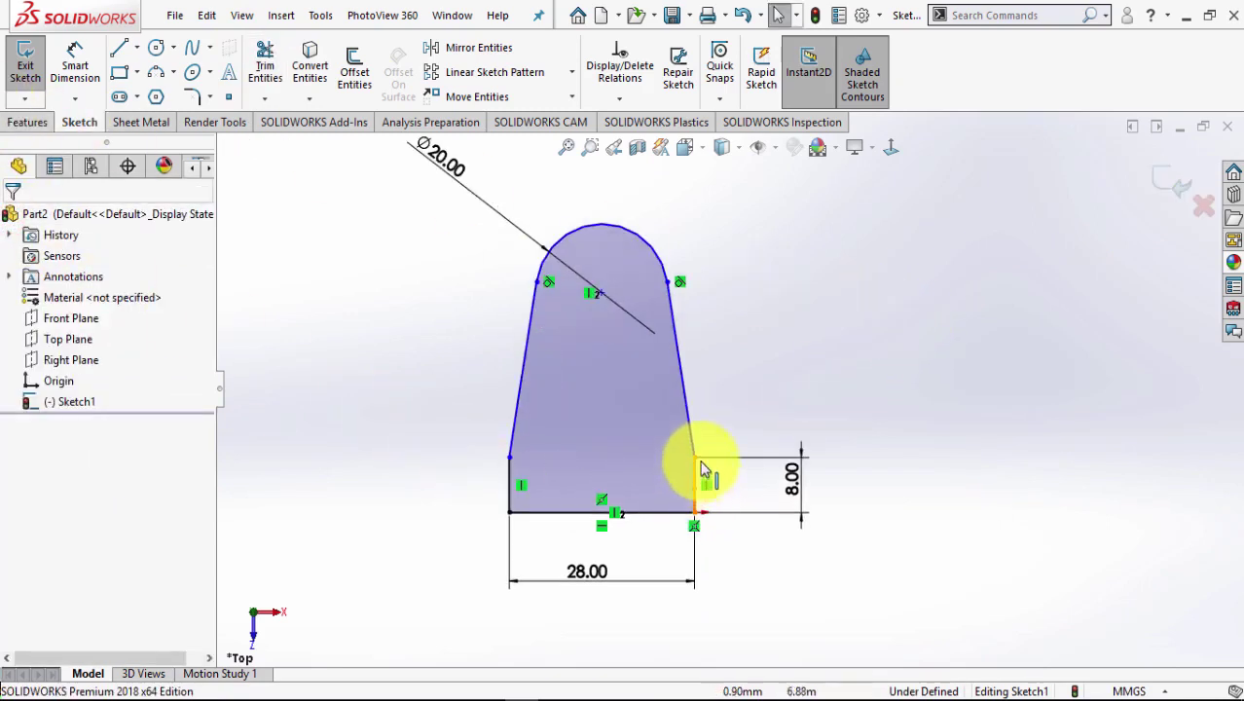
pyautogui.click(511, 459)
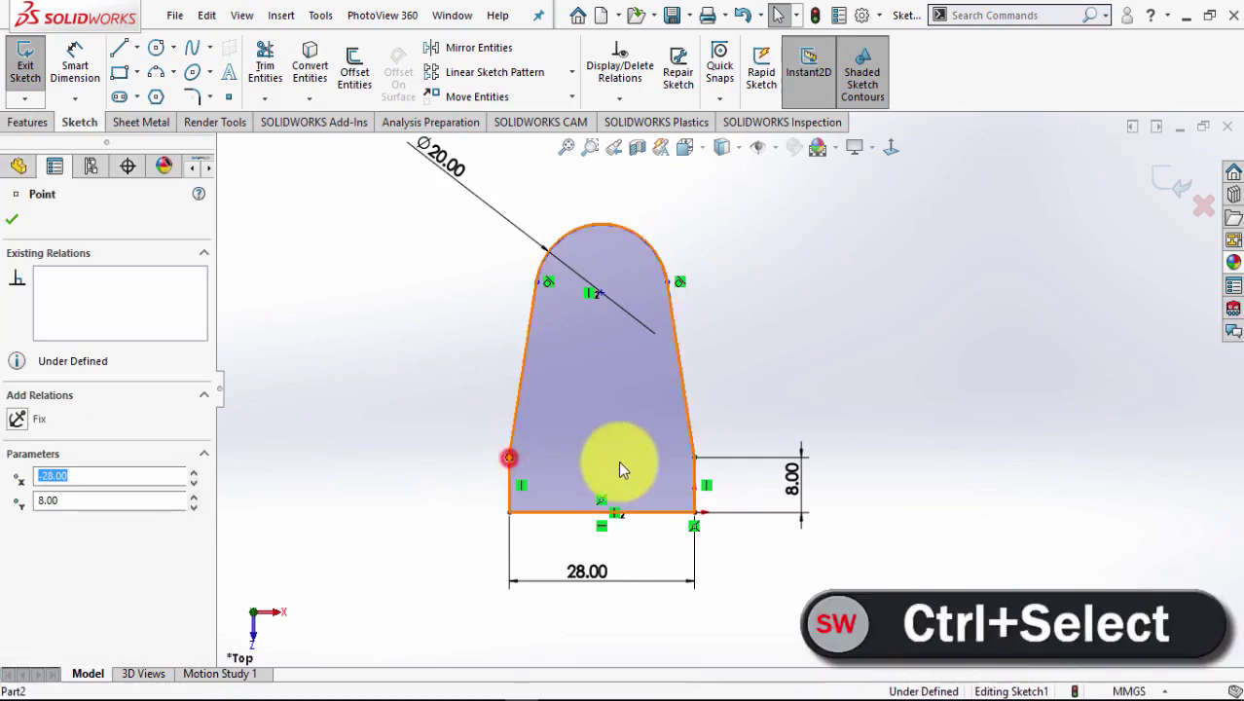
pyautogui.keyDown('ctrl'); pyautogui.click(696, 458); pyautogui.keyUp('ctrl')
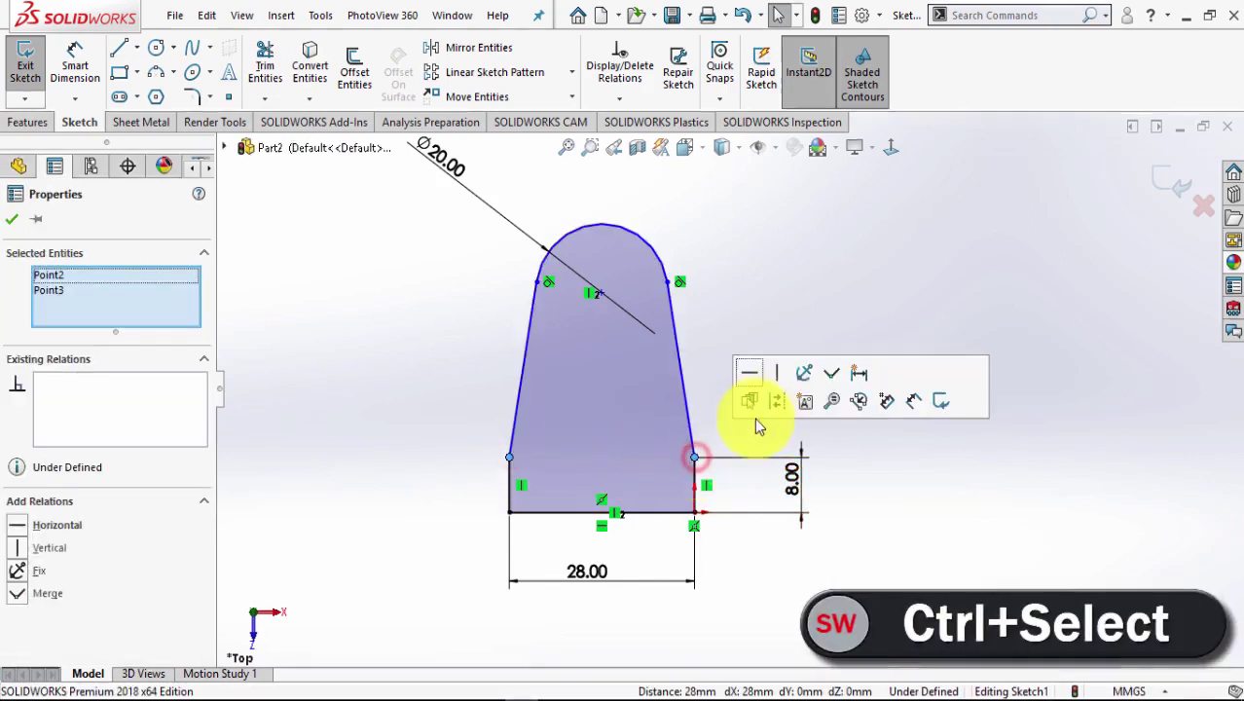
pyautogui.click(756, 378)
pyautogui.click(1081, 477)
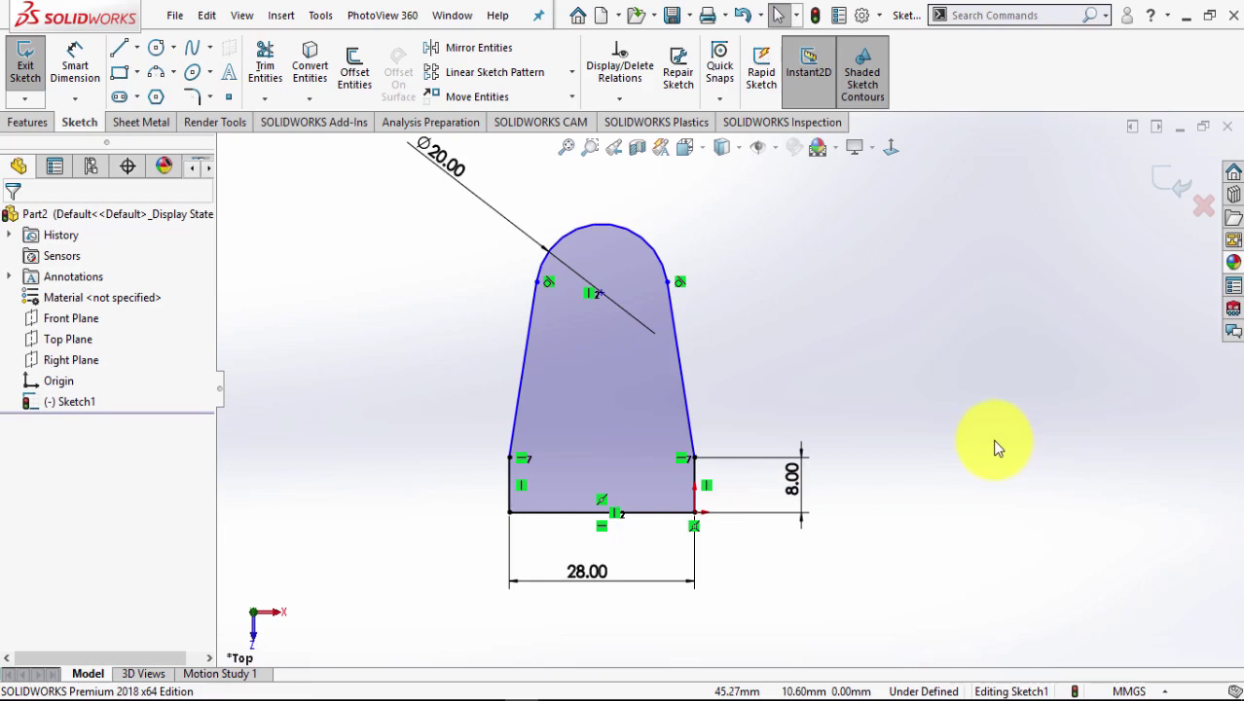
pyautogui.click(71, 54)
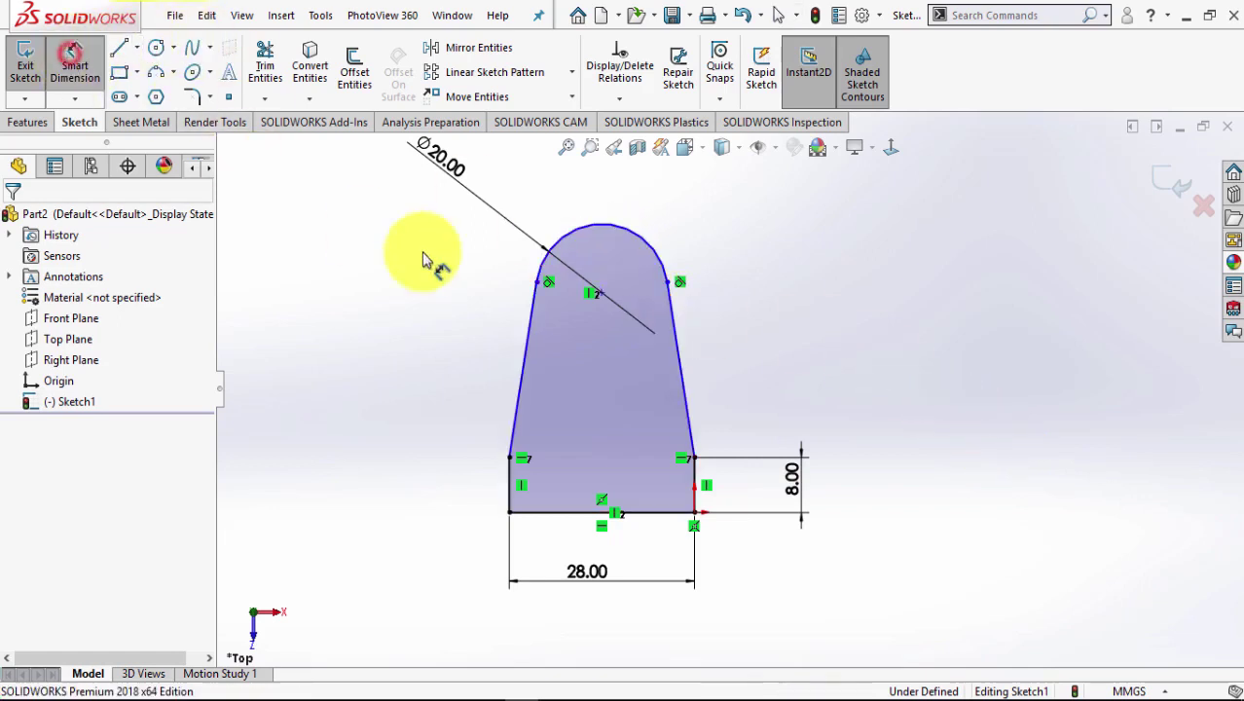
# Dimension the arc centre 24 mm above the right corner point.
pyautogui.click(604, 295)
pyautogui.click(697, 465)
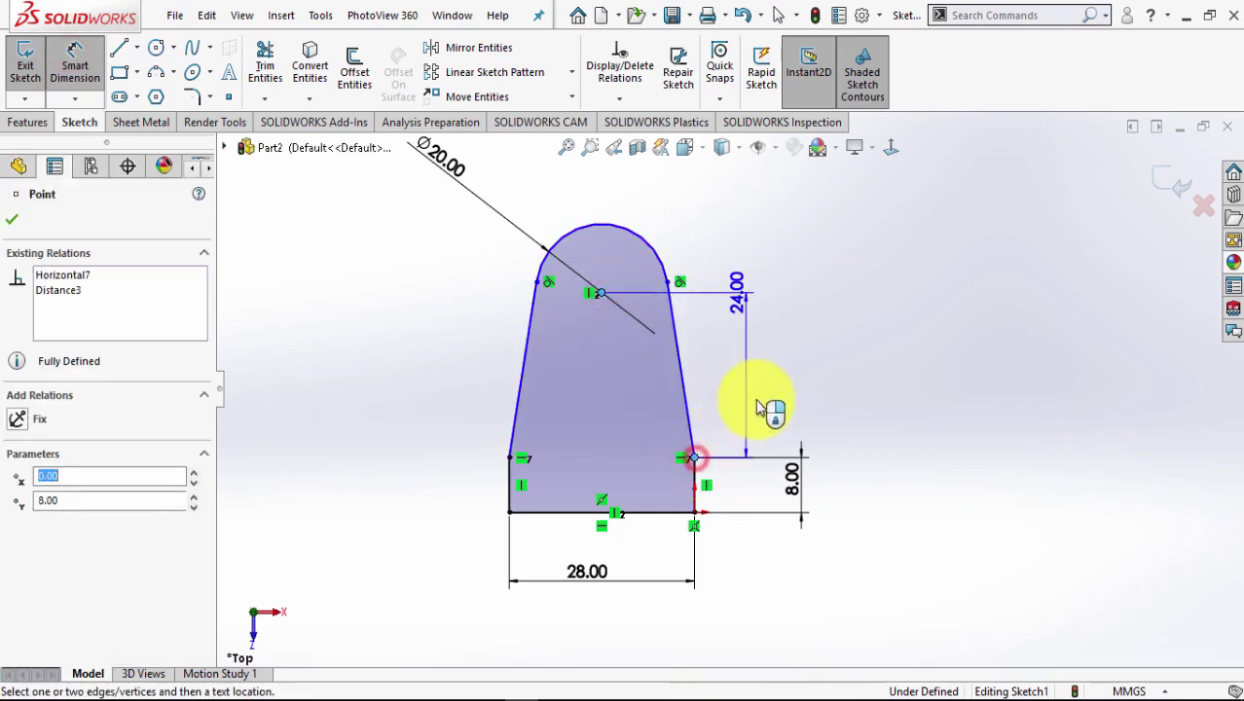
pyautogui.click(768, 401)
pyautogui.click(684, 389)
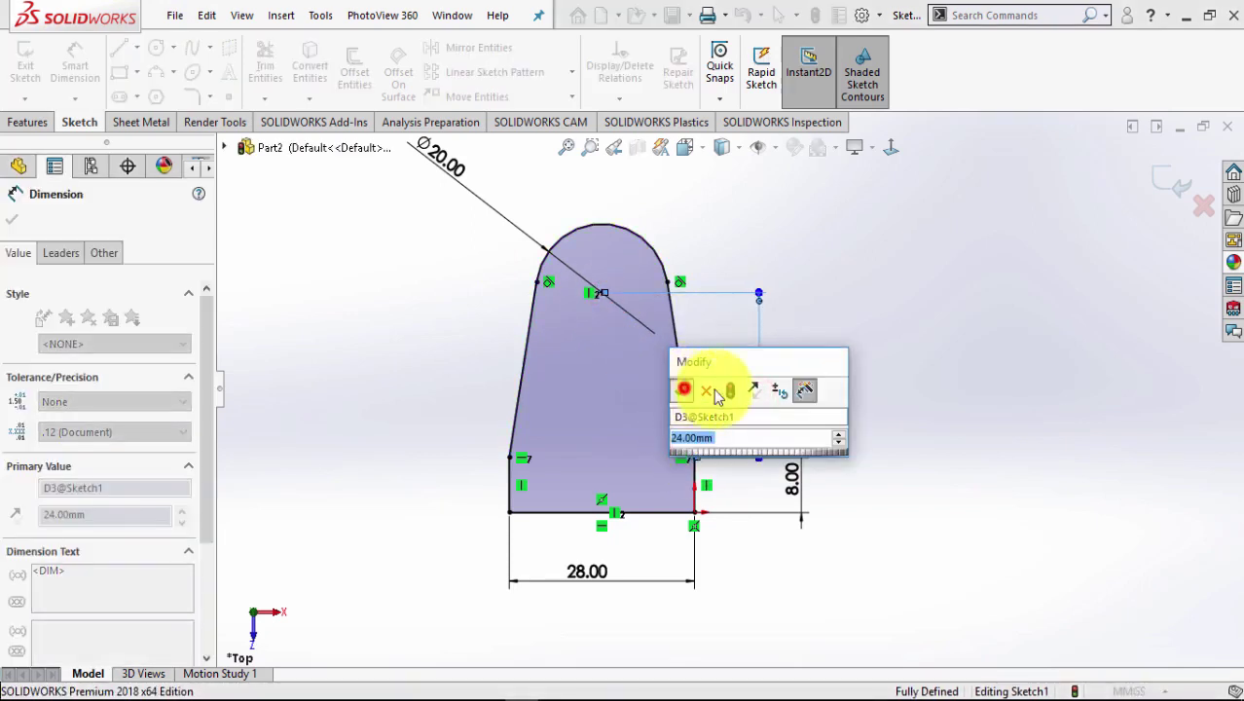
pyautogui.click(928, 372)
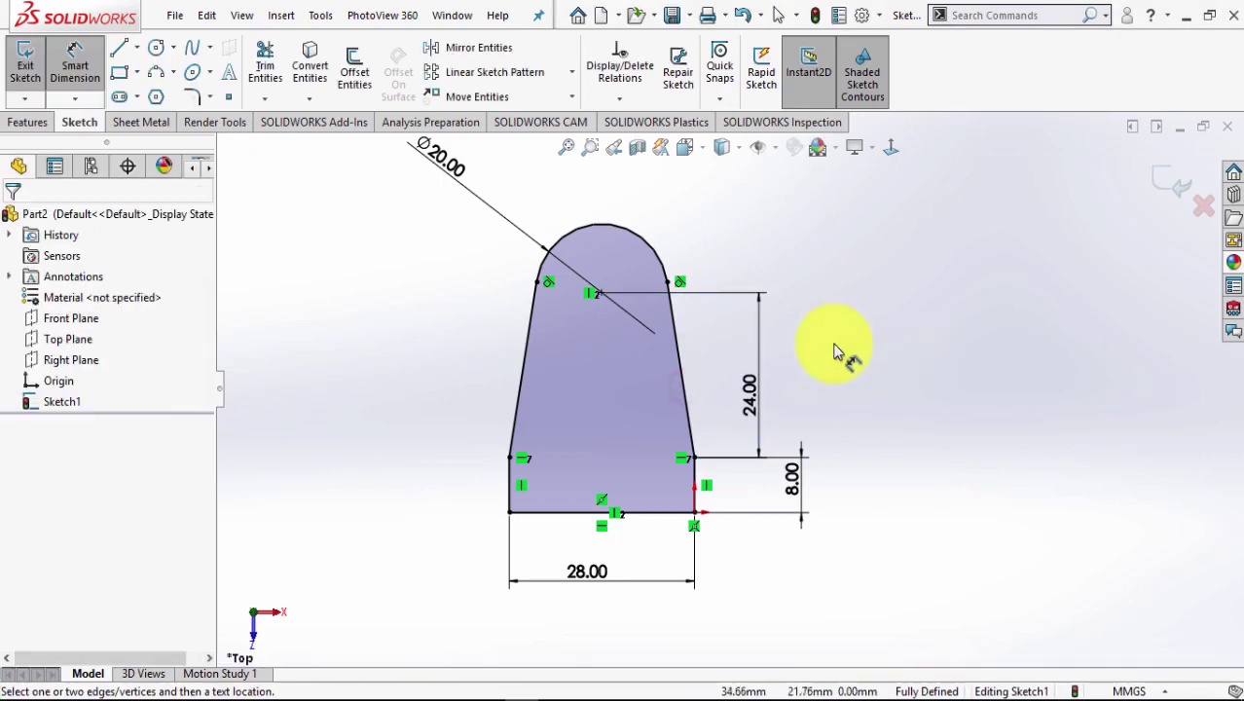
# Add a 10 mm diameter circle centred on the arc centre.
pyautogui.click(161, 48)
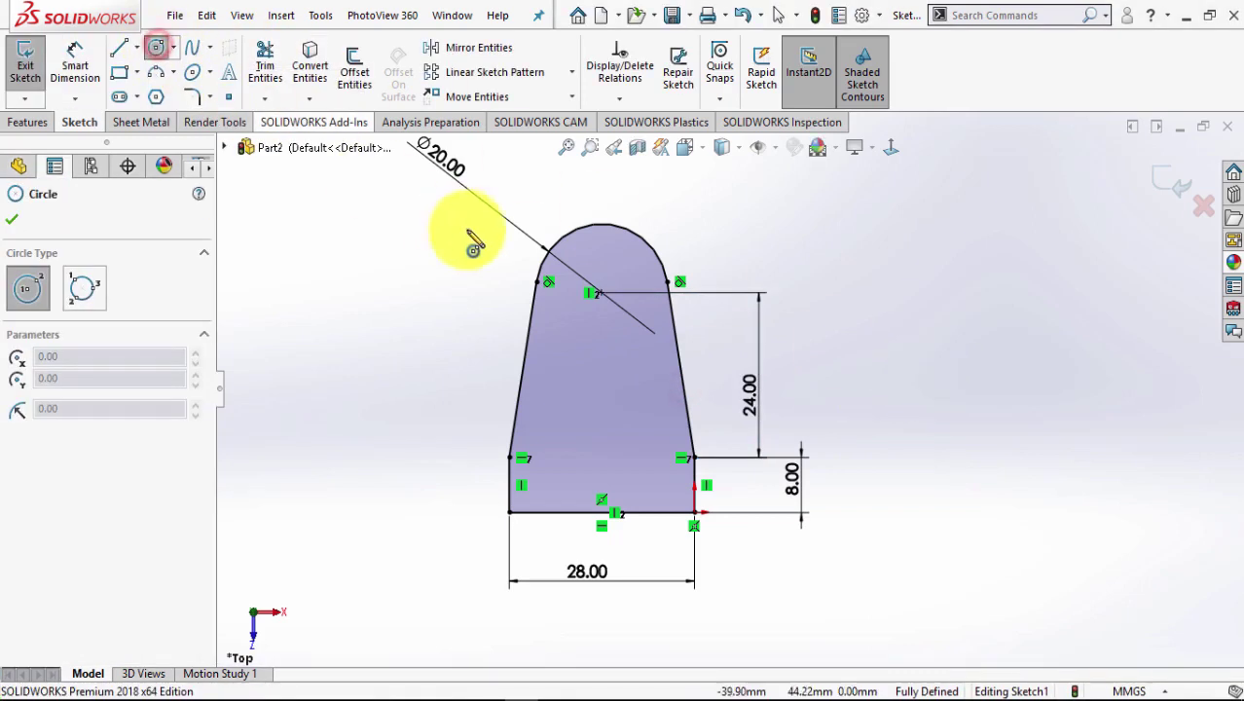
pyautogui.click(601, 292)
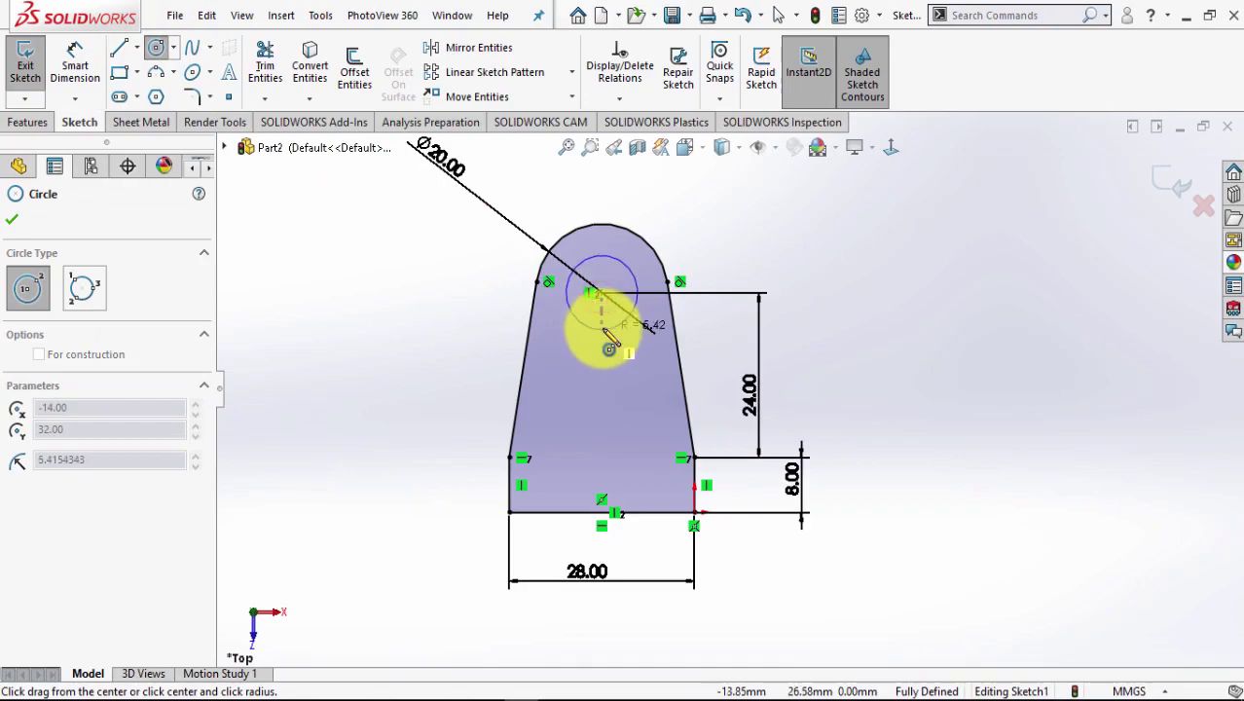
pyautogui.click(624, 316)
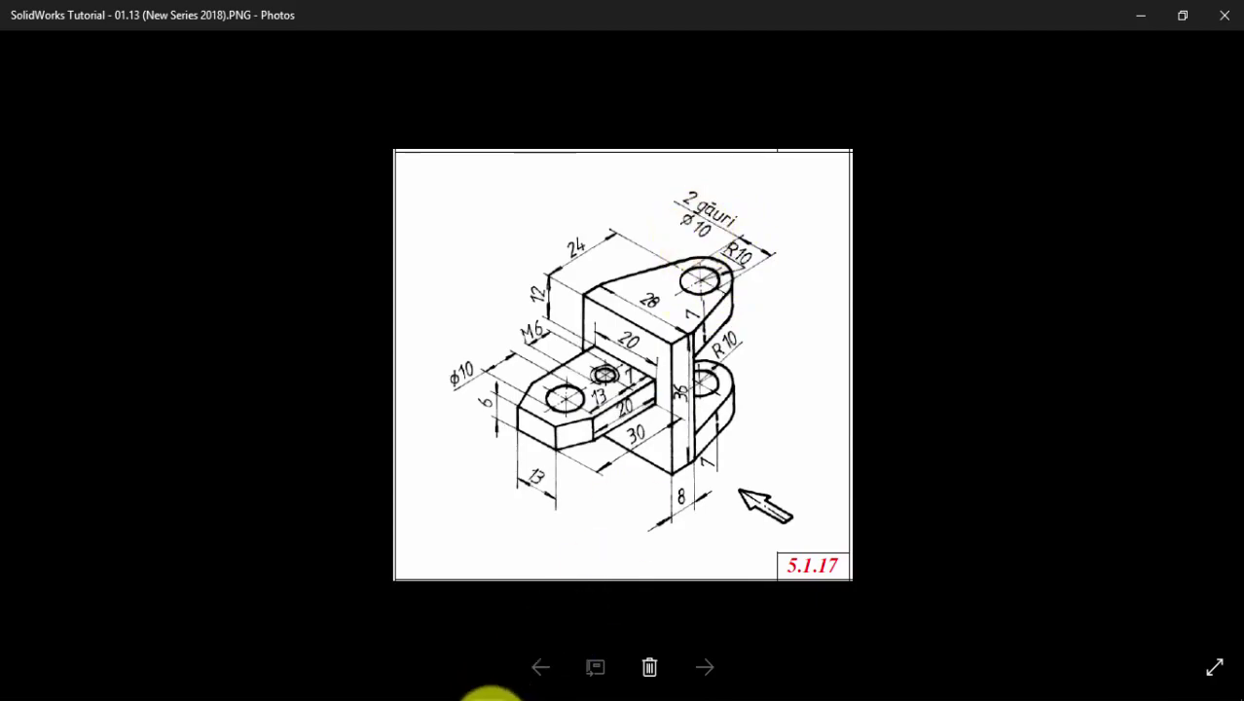
pyautogui.click(490, 698)
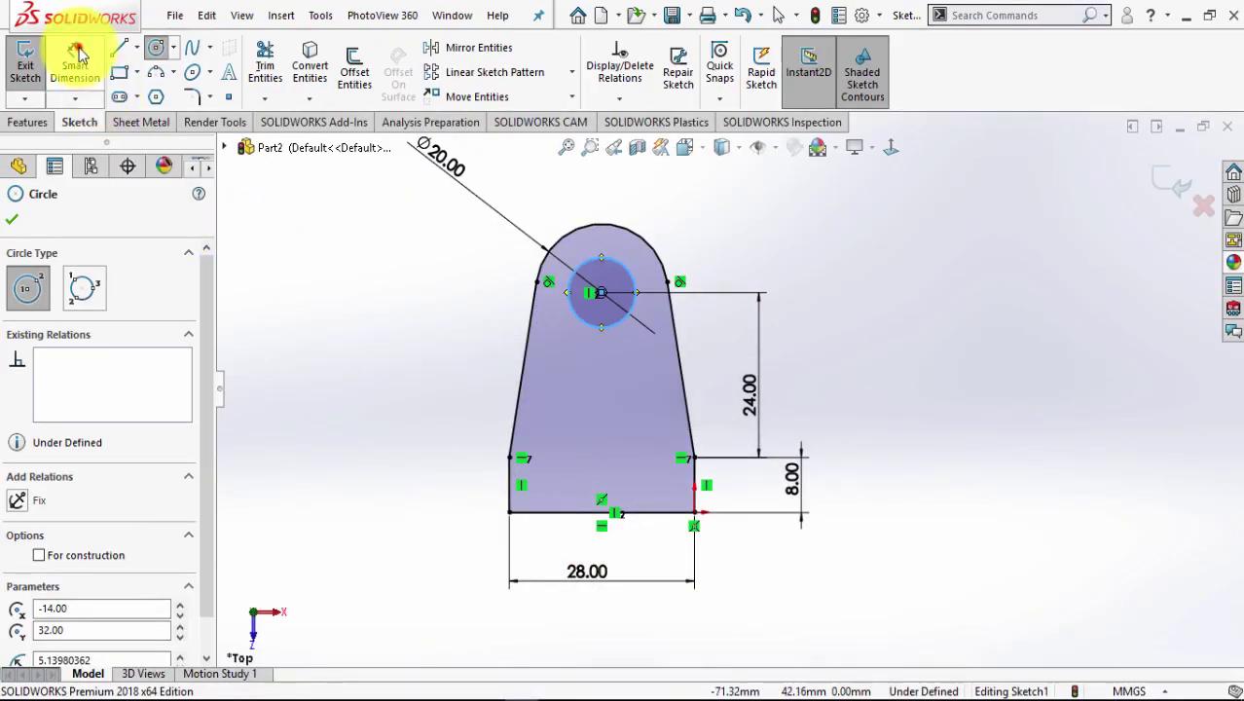
pyautogui.click(75, 63)
pyautogui.click(616, 268)
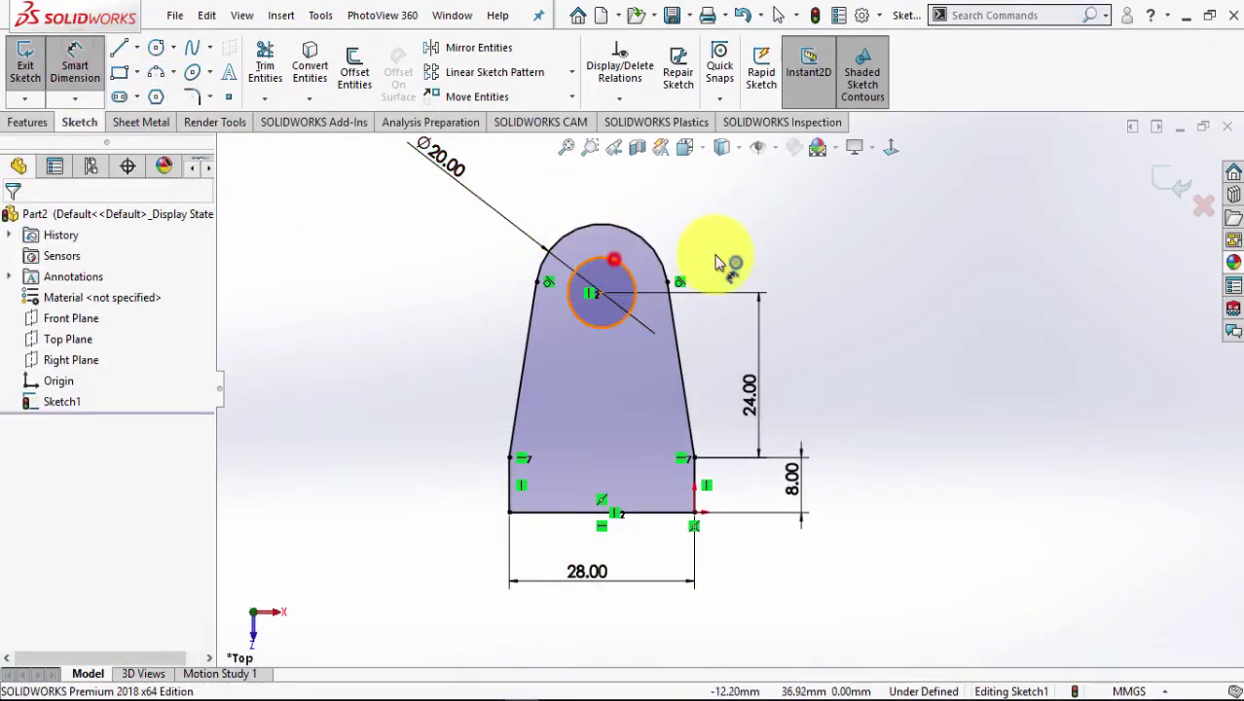
pyautogui.click(794, 235)
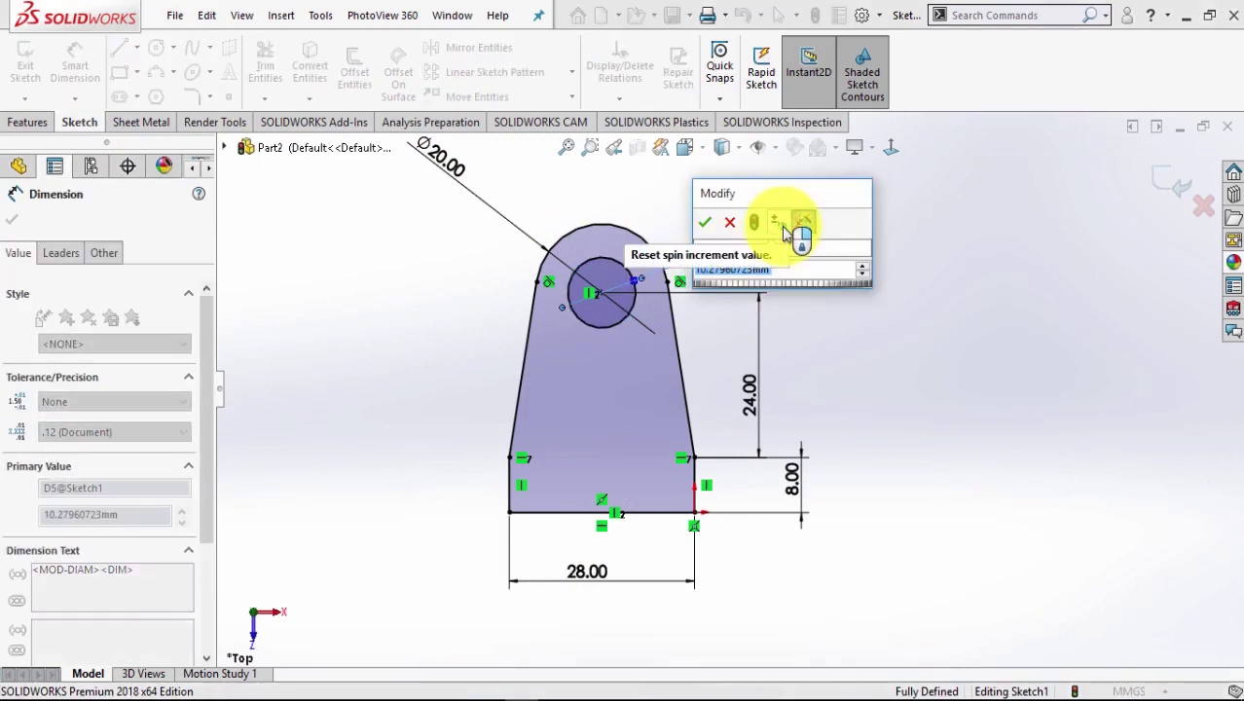
pyautogui.write('10')
pyautogui.press('Return')
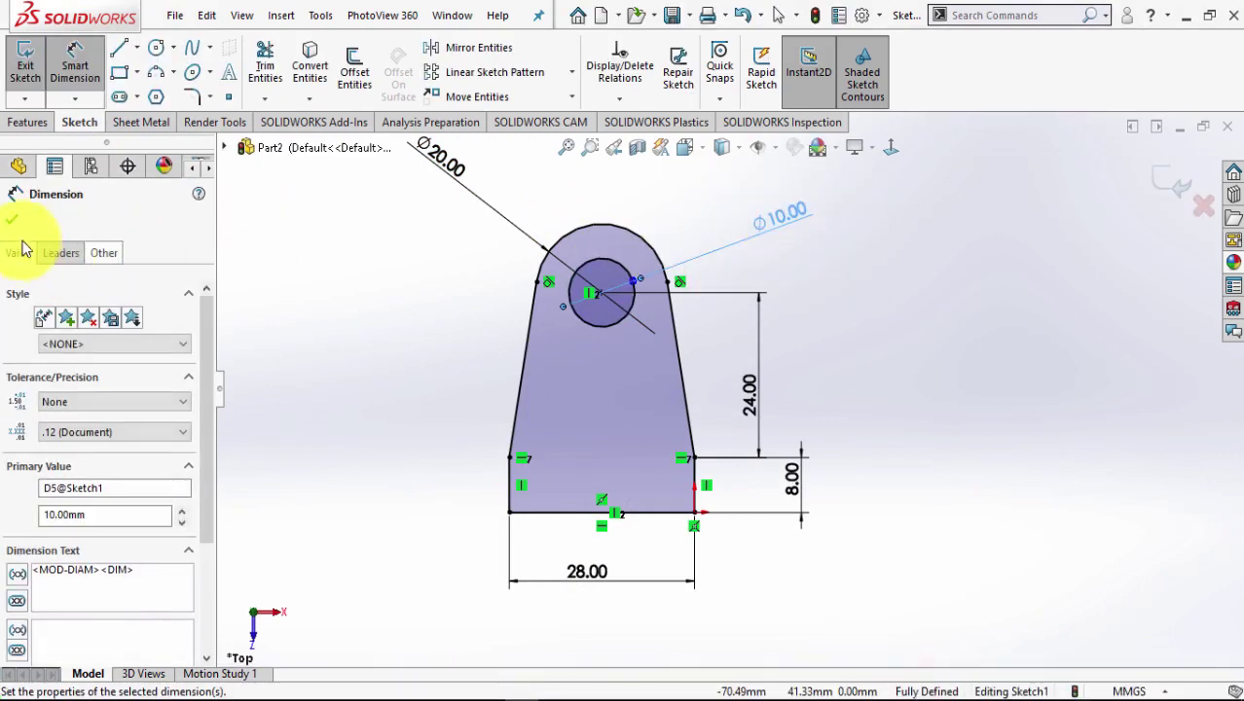
pyautogui.click(12, 219)
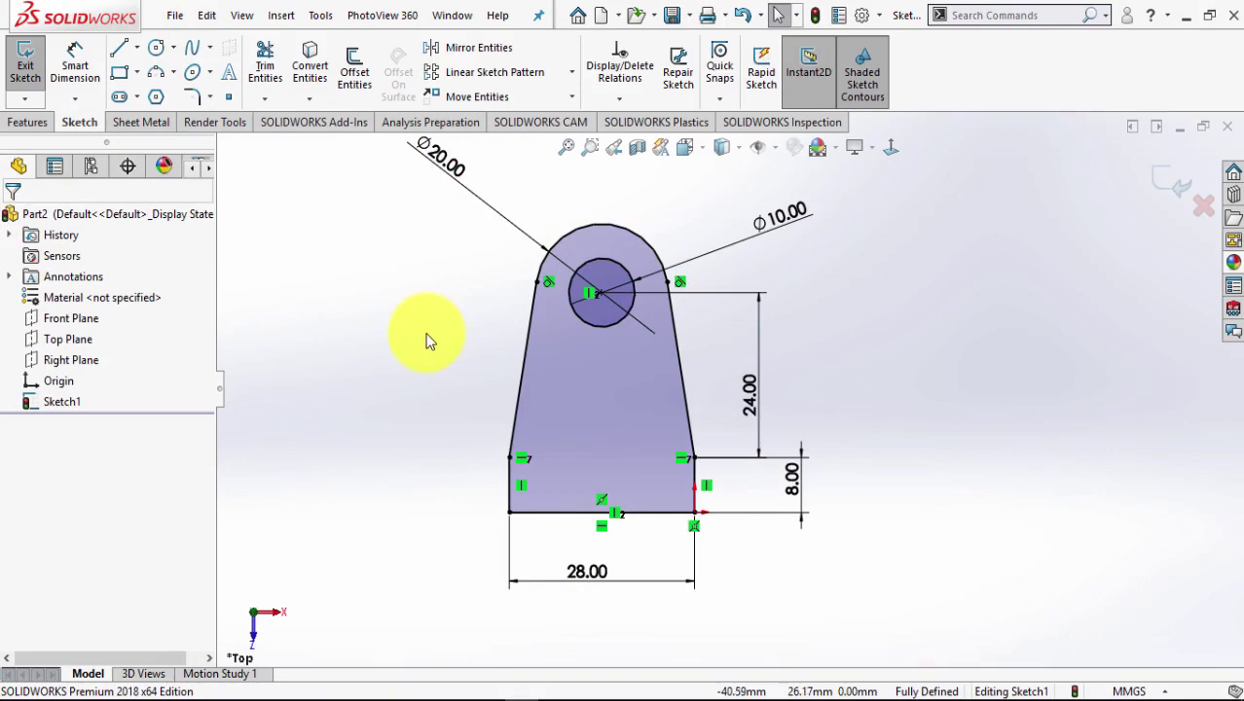
pyautogui.click(28, 122)
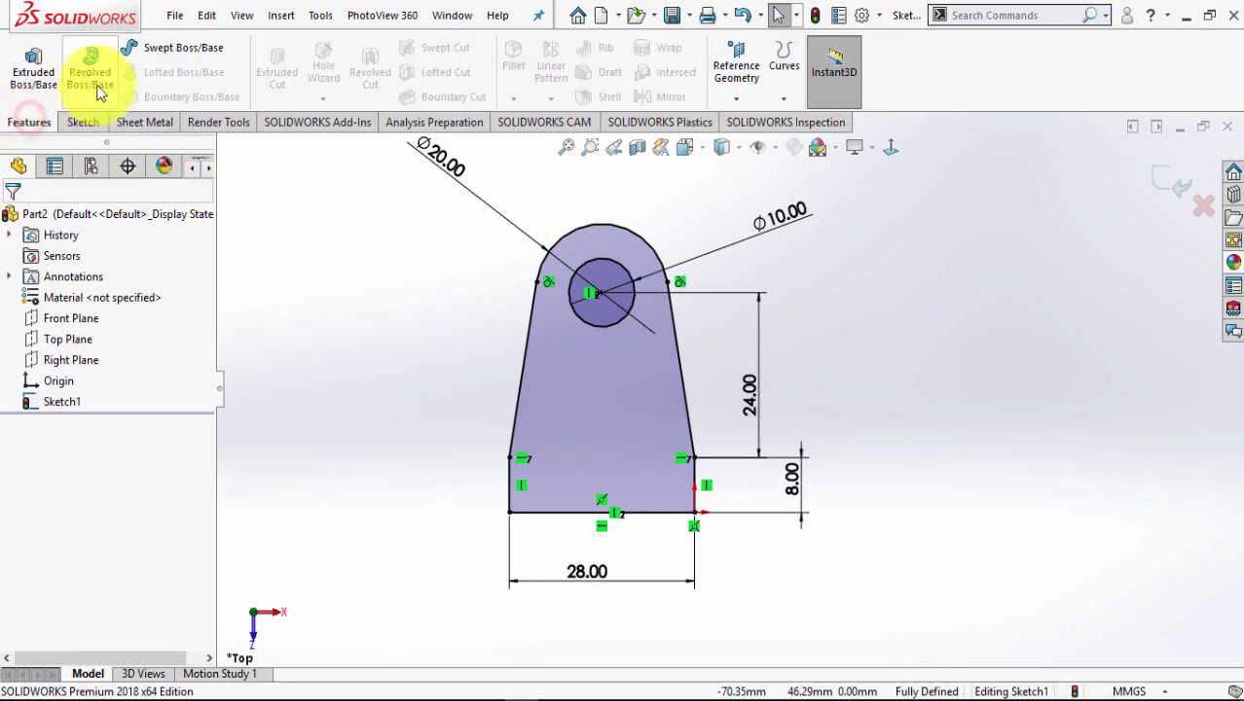
# Create Boss-Extrude1 by extruding the profile 36 mm with the direction reversed.
pyautogui.click(33, 65)
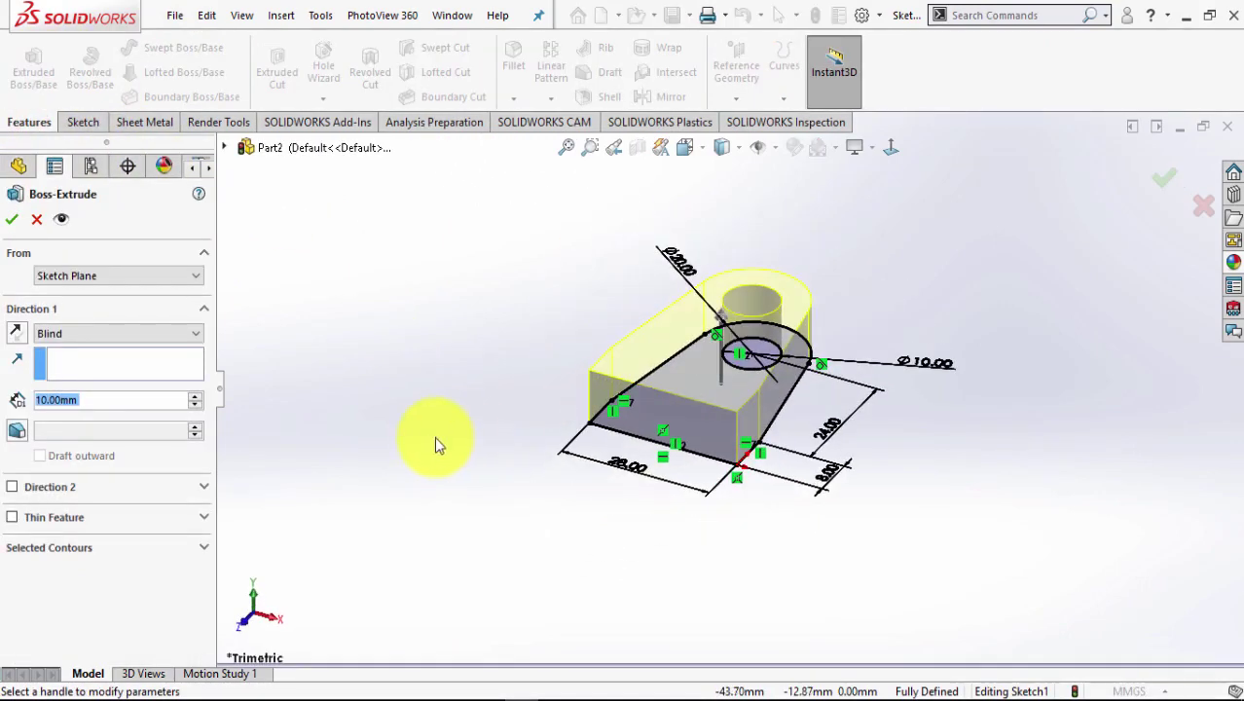
pyautogui.moveTo(444, 485)
pyautogui.mouseDown(button='middle')
pyautogui.moveTo(388, 550)
pyautogui.moveTo(537, 522)
pyautogui.mouseUp(button='middle')
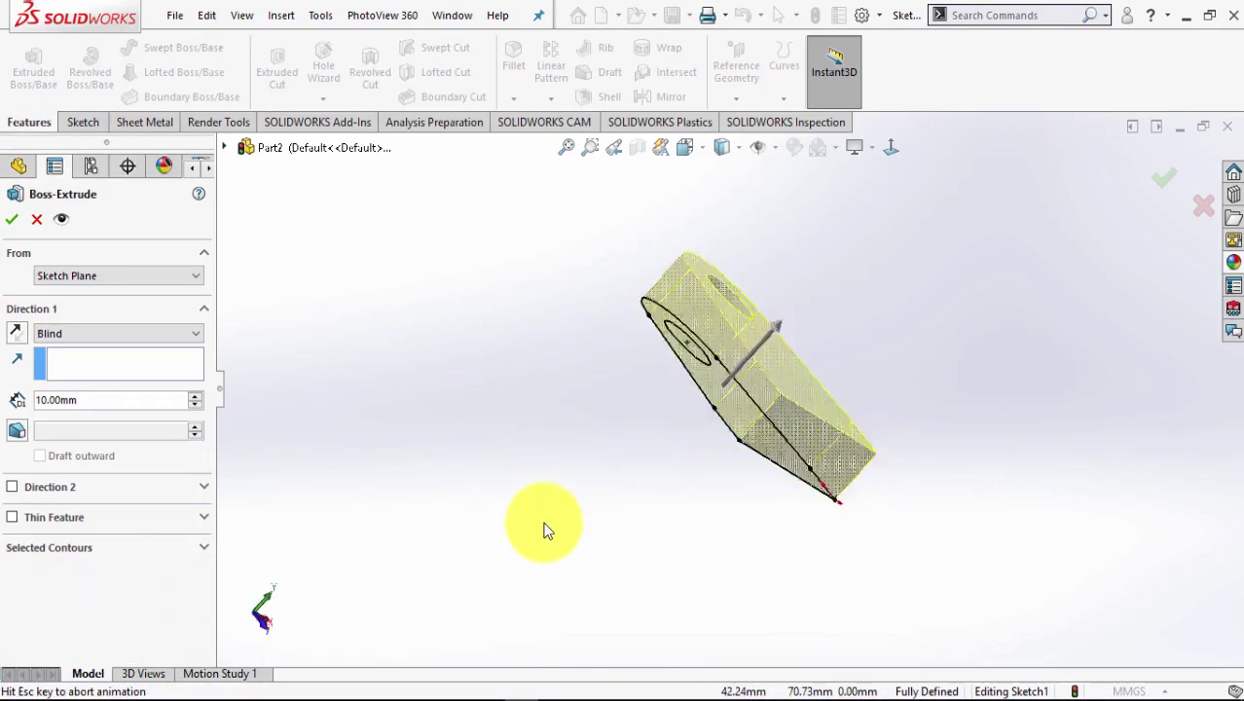
pyautogui.moveTo(510, 535); pyautogui.dragTo(547, 550, button='middle')
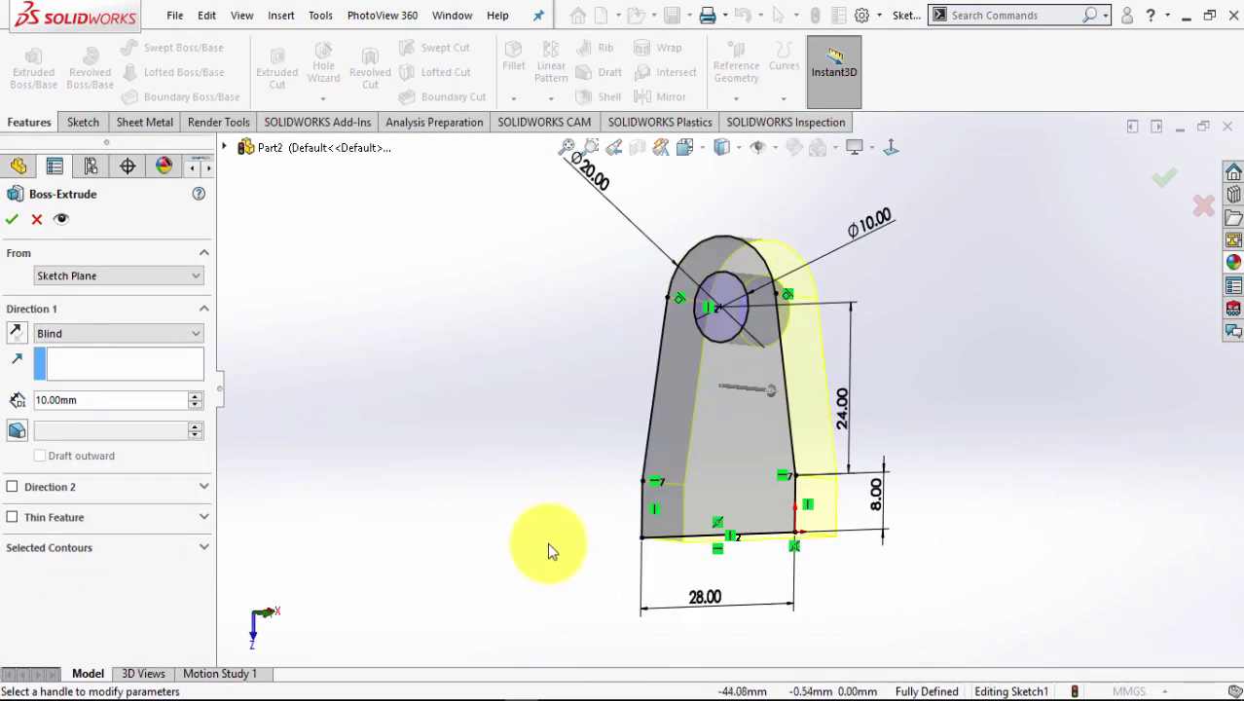
pyautogui.click(17, 334)
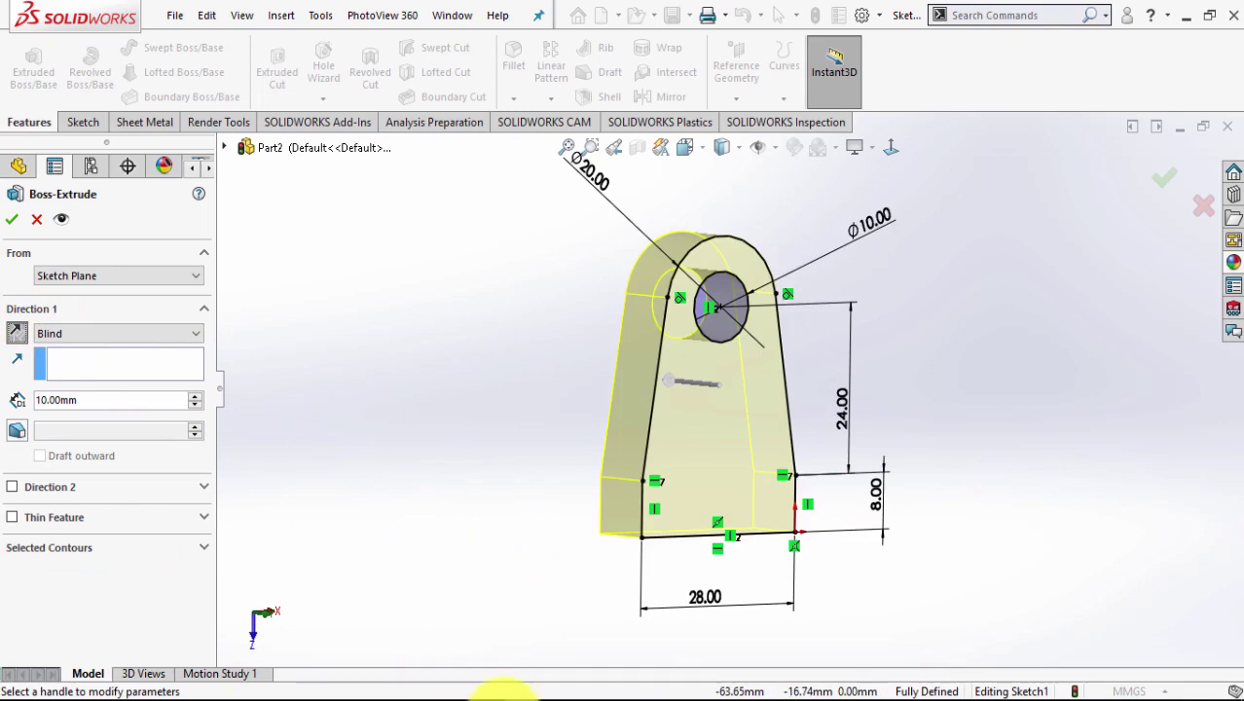
pyautogui.click(482, 694)
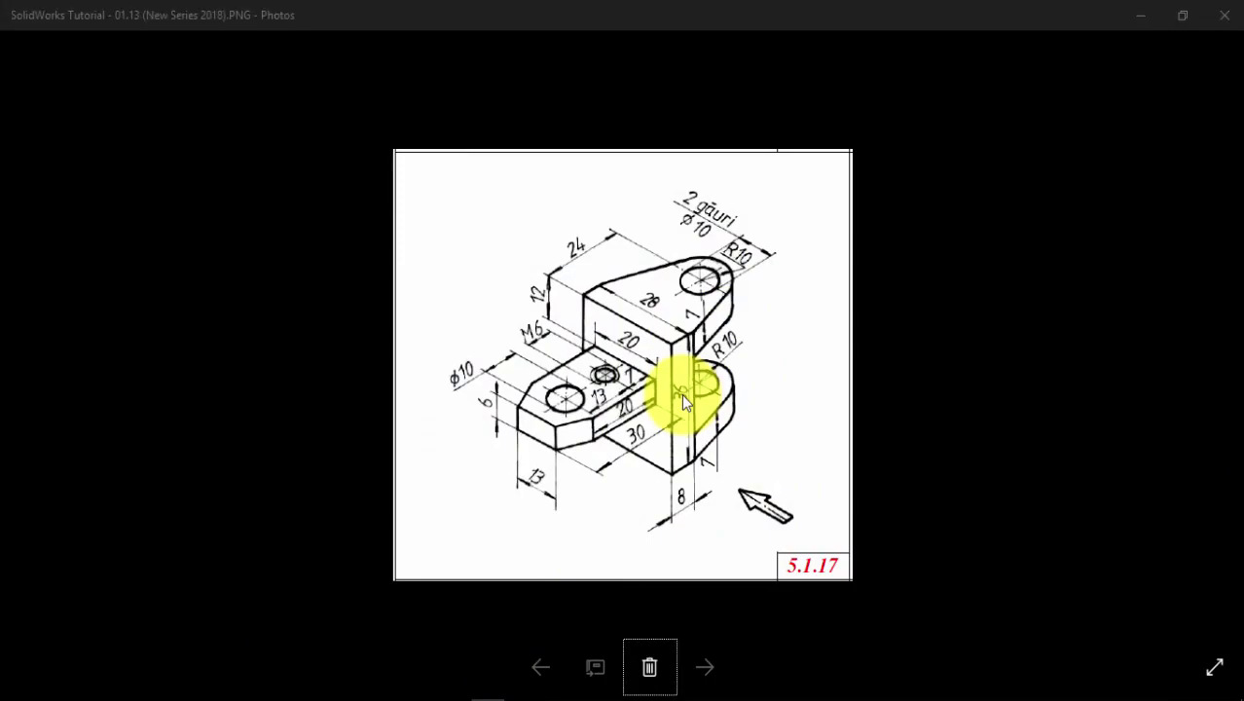
pyautogui.hotkey('alt', 'Tab')
pyautogui.click(96, 400)
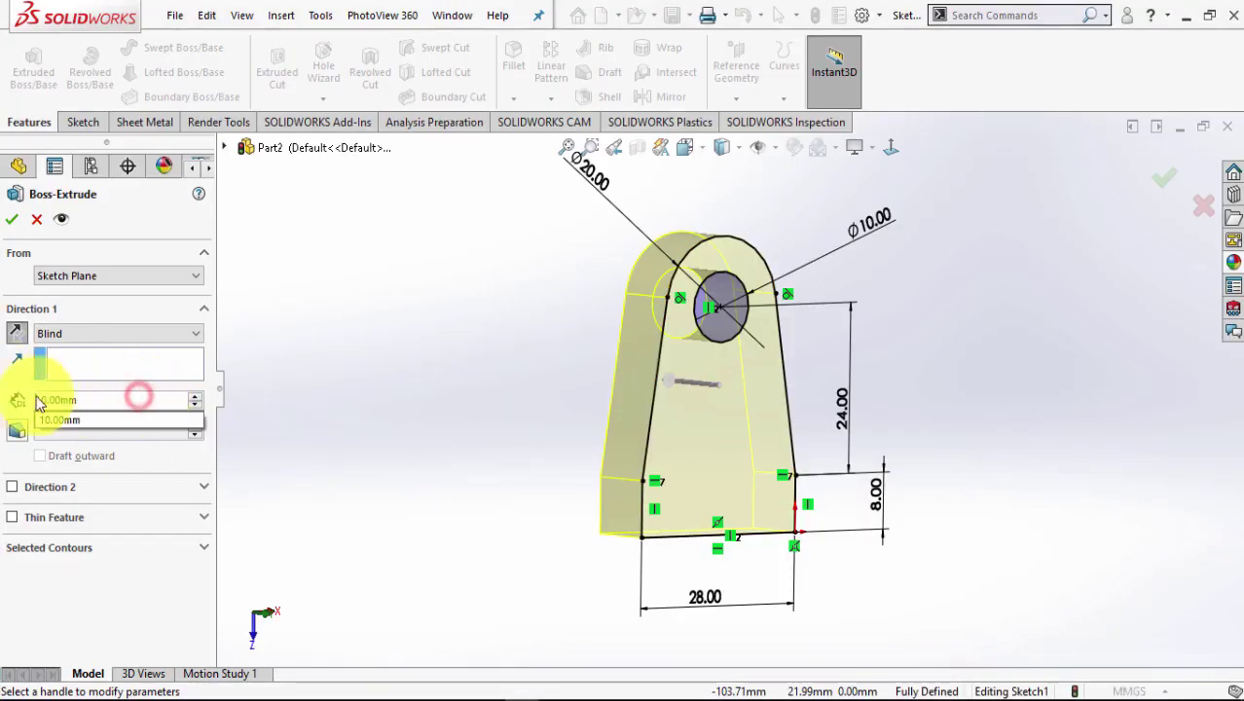
pyautogui.moveTo(140, 396); pyautogui.dragTo(106, 401)
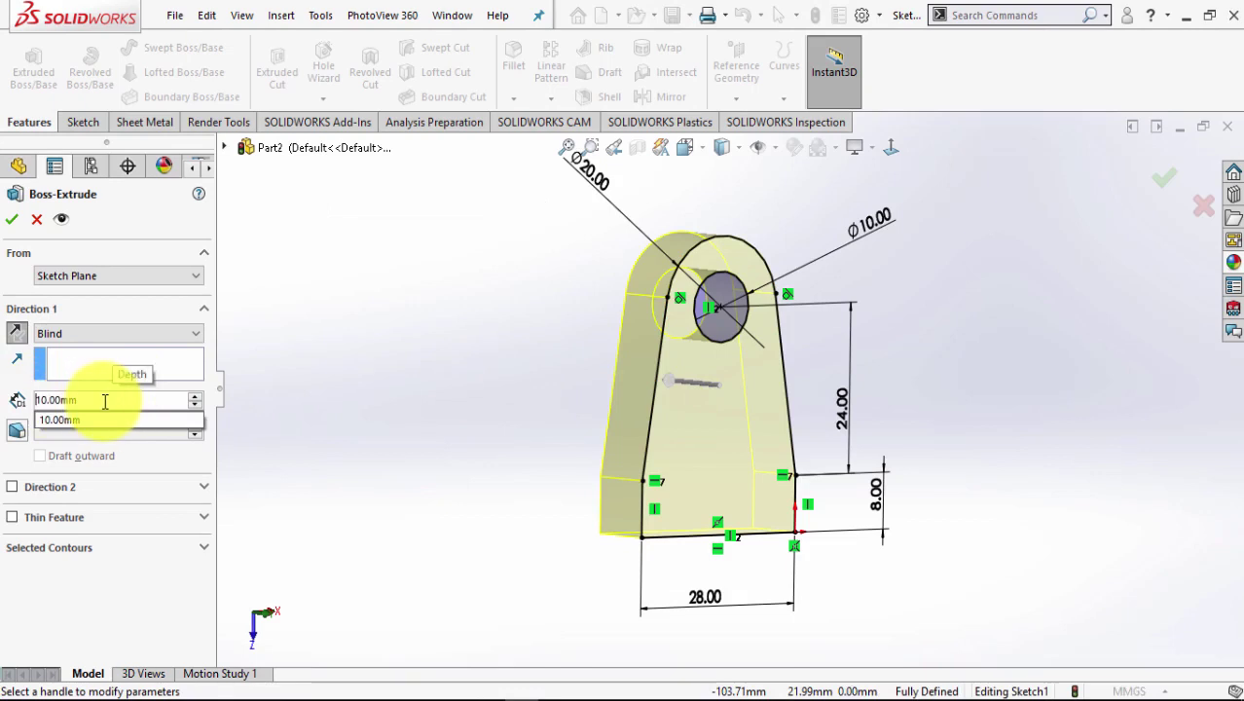
pyautogui.press('BackSpace')
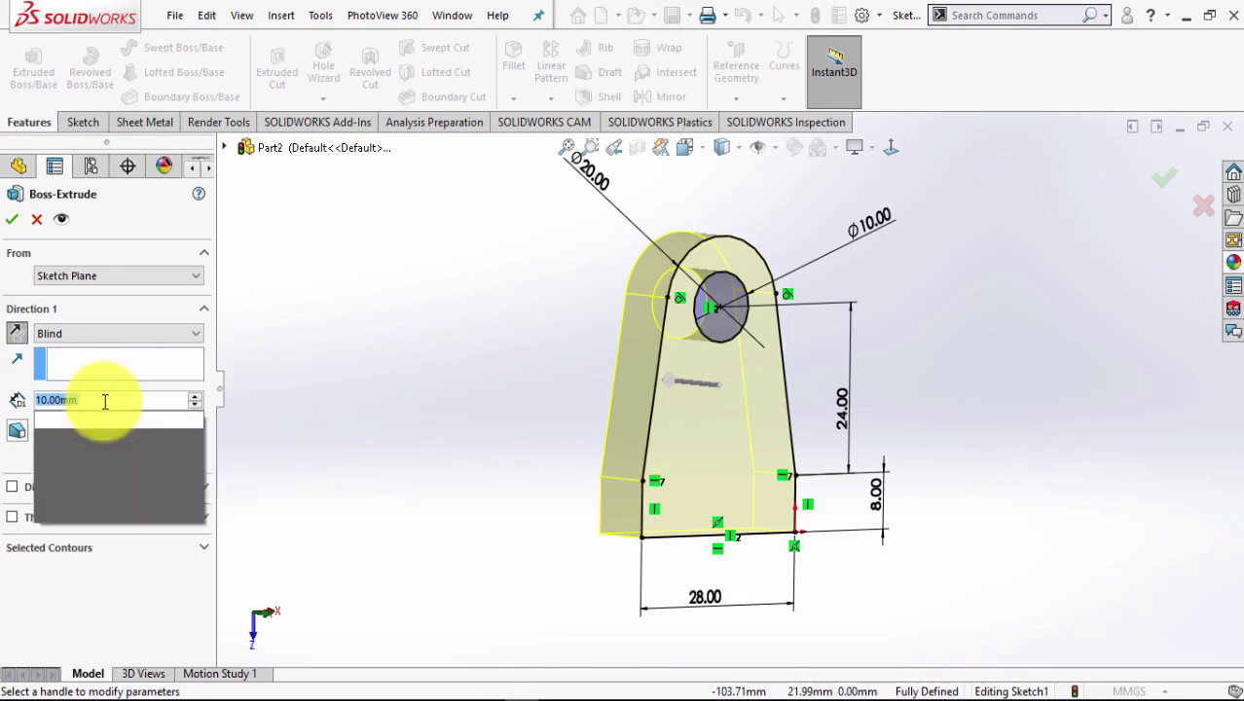
pyautogui.write('3')
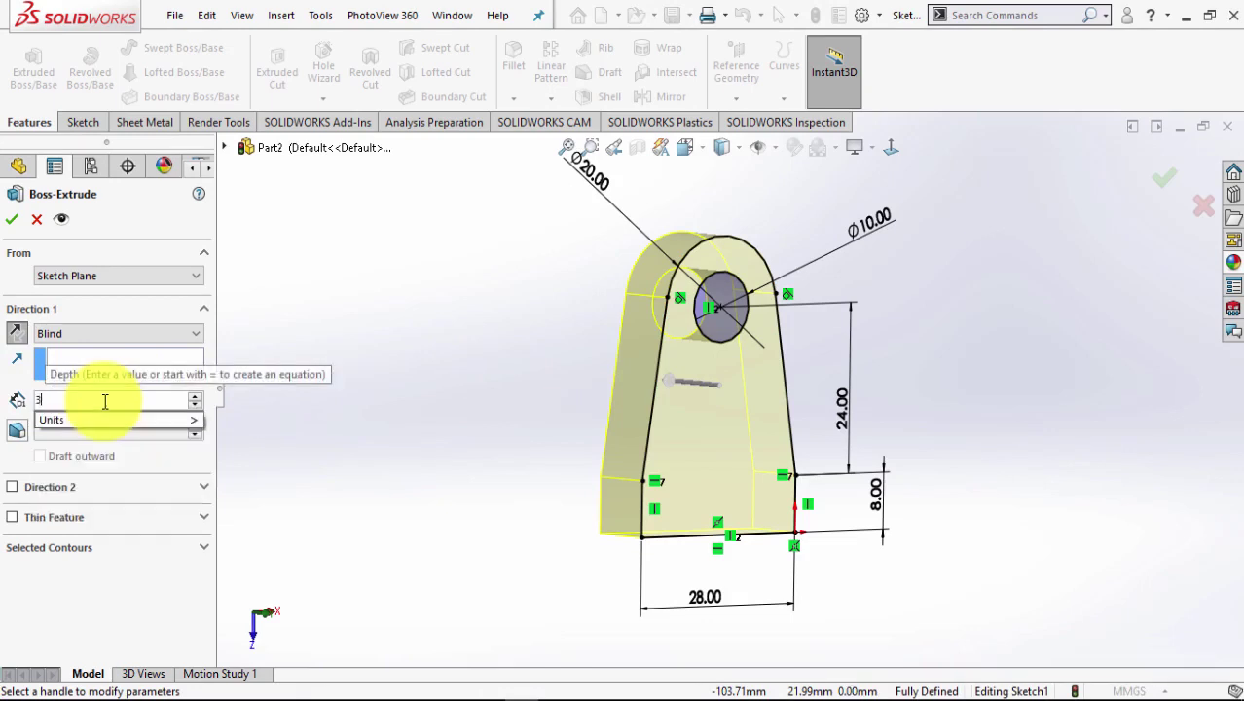
pyautogui.write('6')
pyautogui.press('Return')
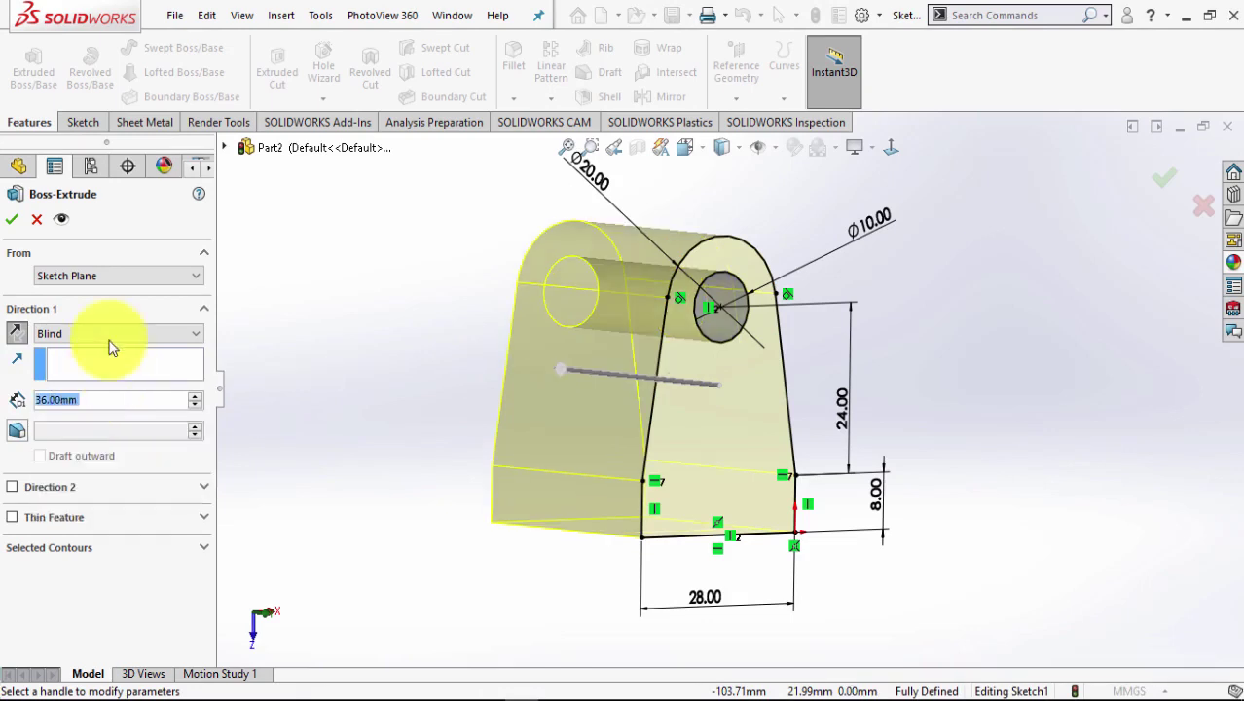
pyautogui.click(13, 222)
pyautogui.click(326, 424)
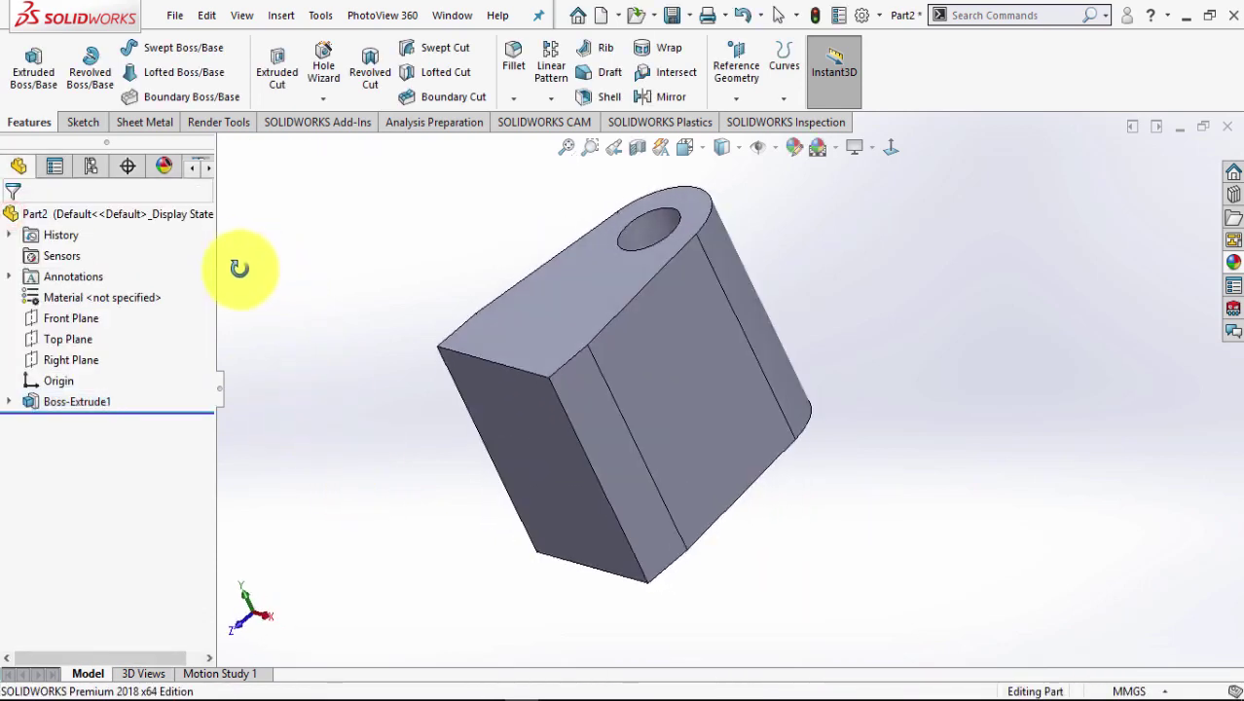
# Start a new sketch on the block's large side face, checking the reference drawing.
pyautogui.moveTo(366, 478); pyautogui.dragTo(250, 286, button='middle')
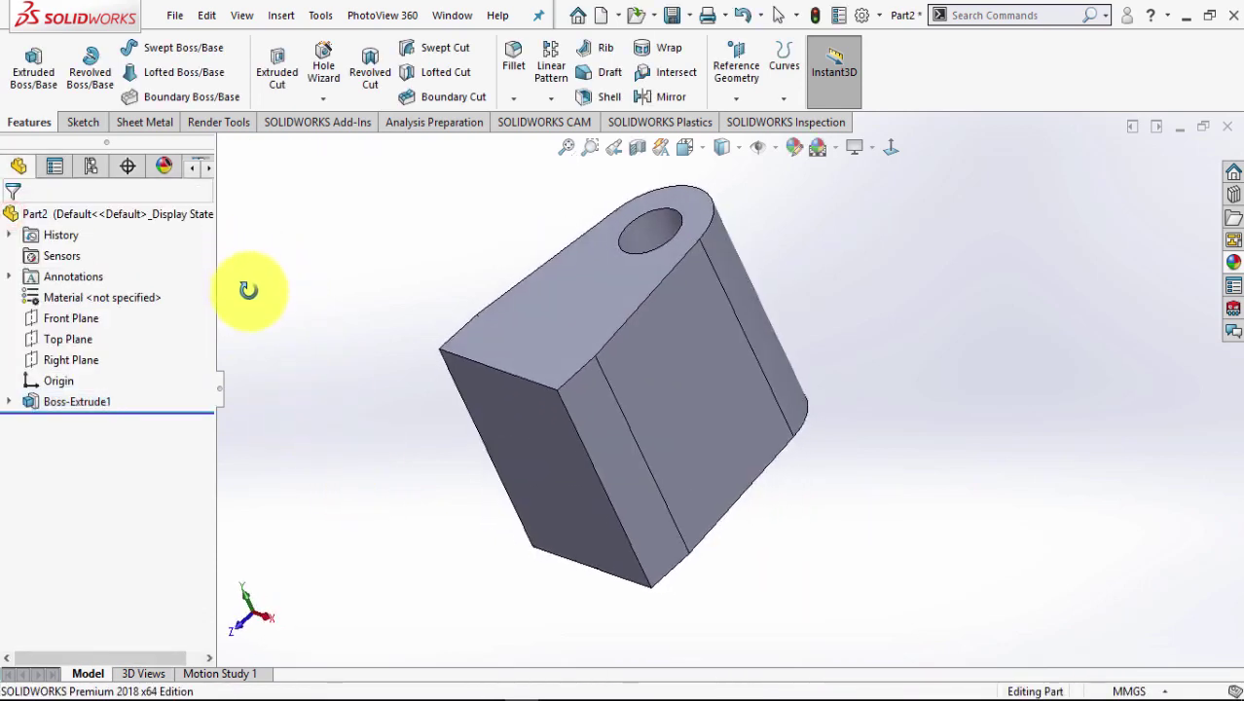
pyautogui.click(637, 483)
pyautogui.click(714, 432)
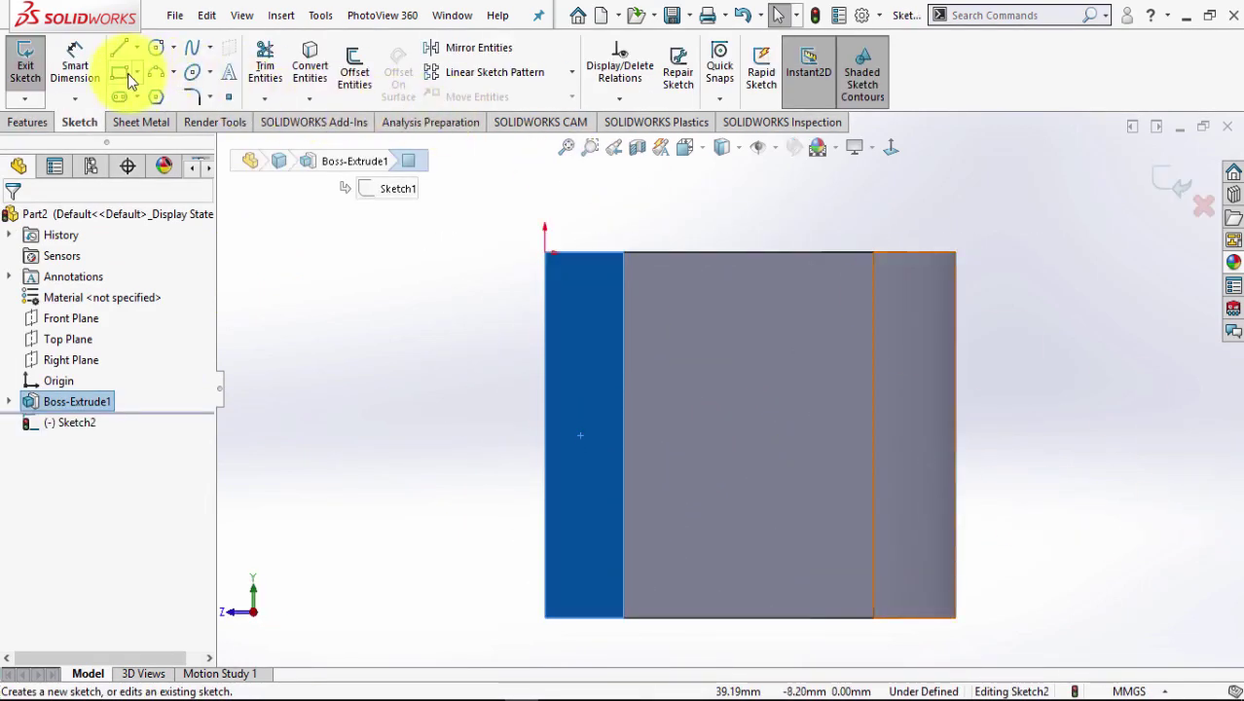
pyautogui.click(482, 695)
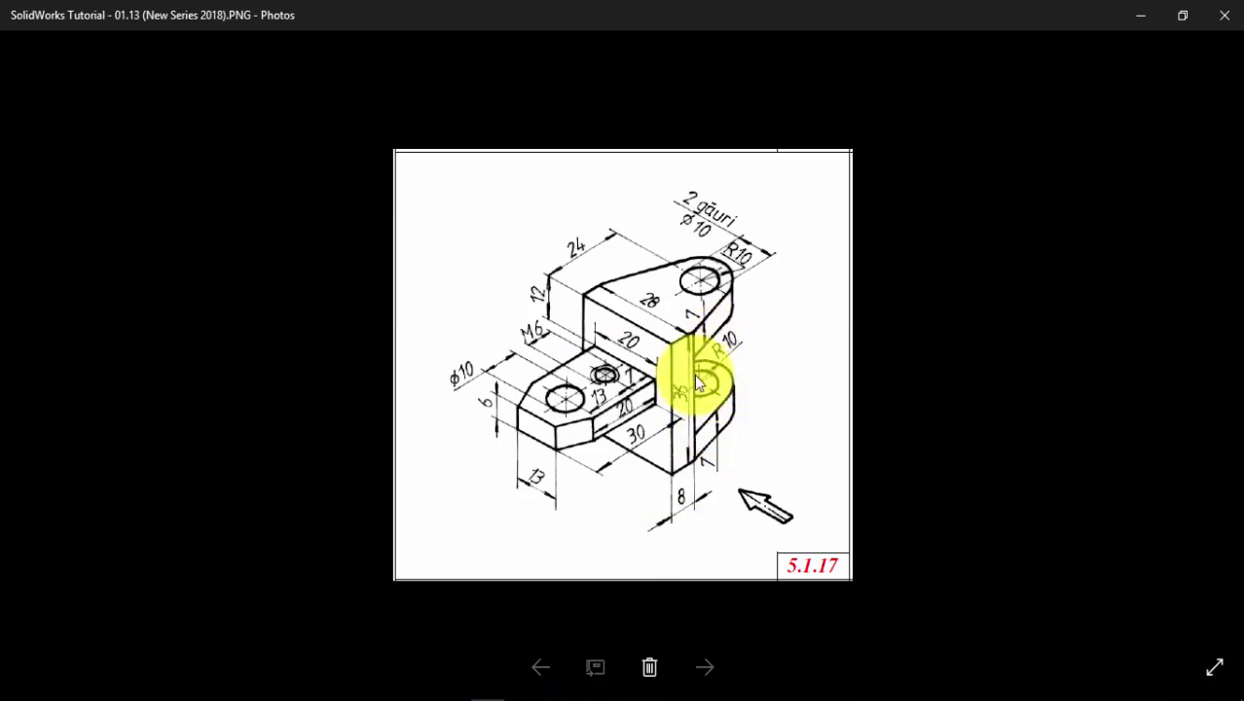
pyautogui.click(487, 696)
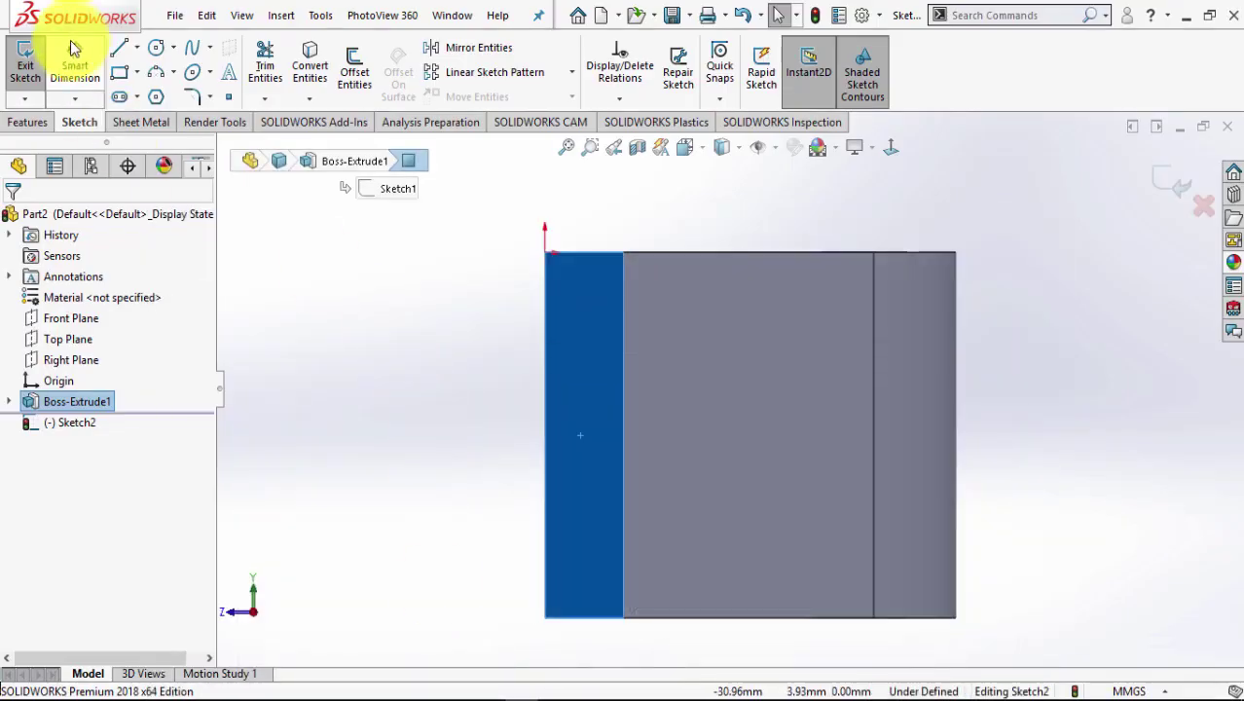
# Draw a corner rectangle and make its left side collinear with the part's inner vertical edge.
pyautogui.click(119, 72)
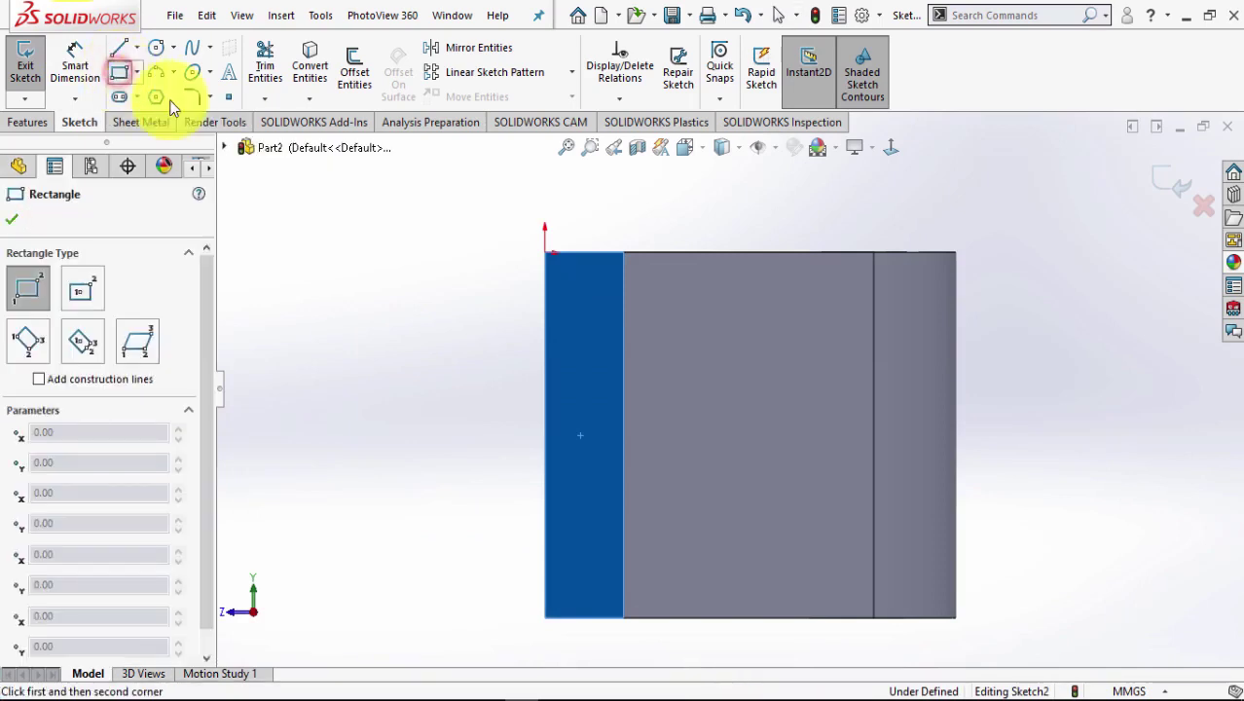
pyautogui.click(663, 327)
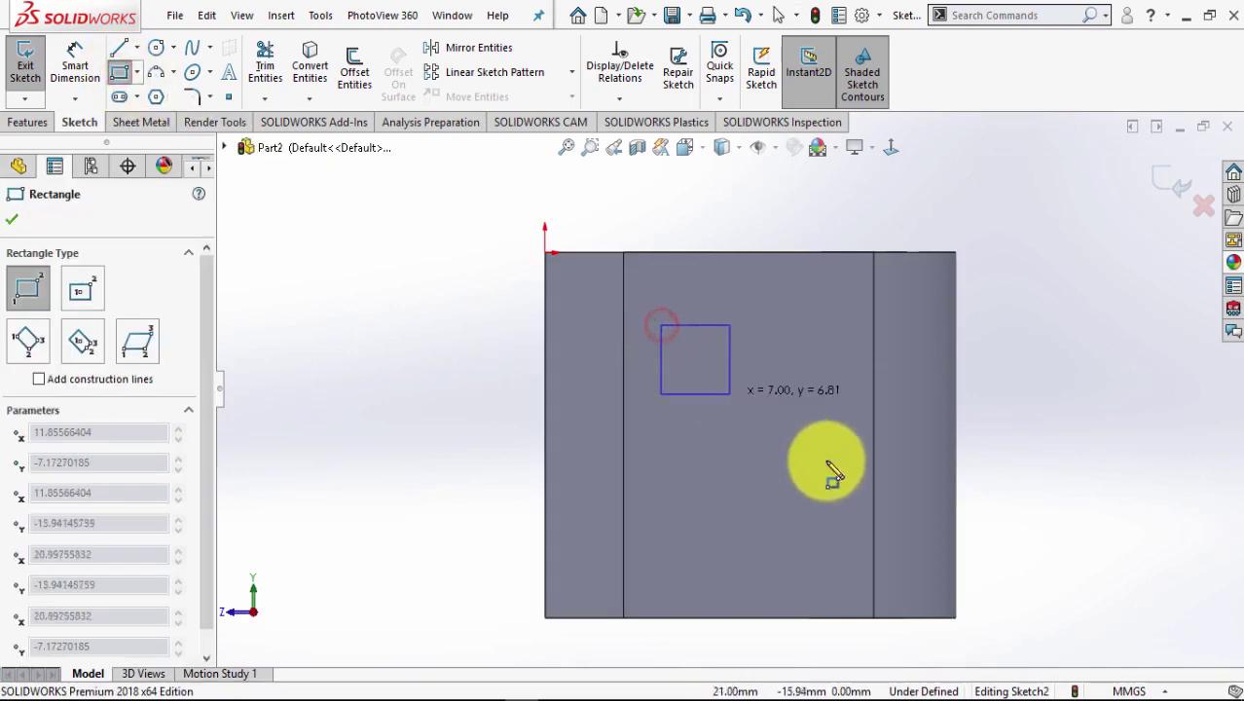
pyautogui.click(1041, 521)
pyautogui.press('Escape')
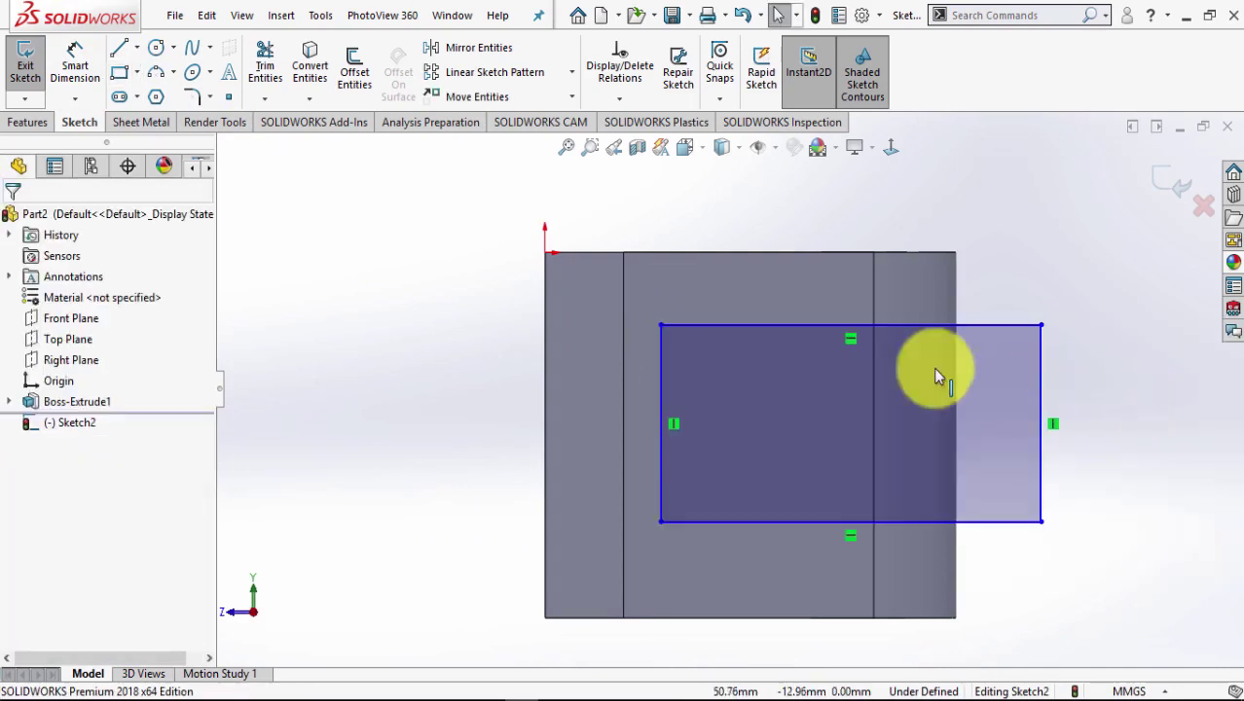
pyautogui.click(662, 360)
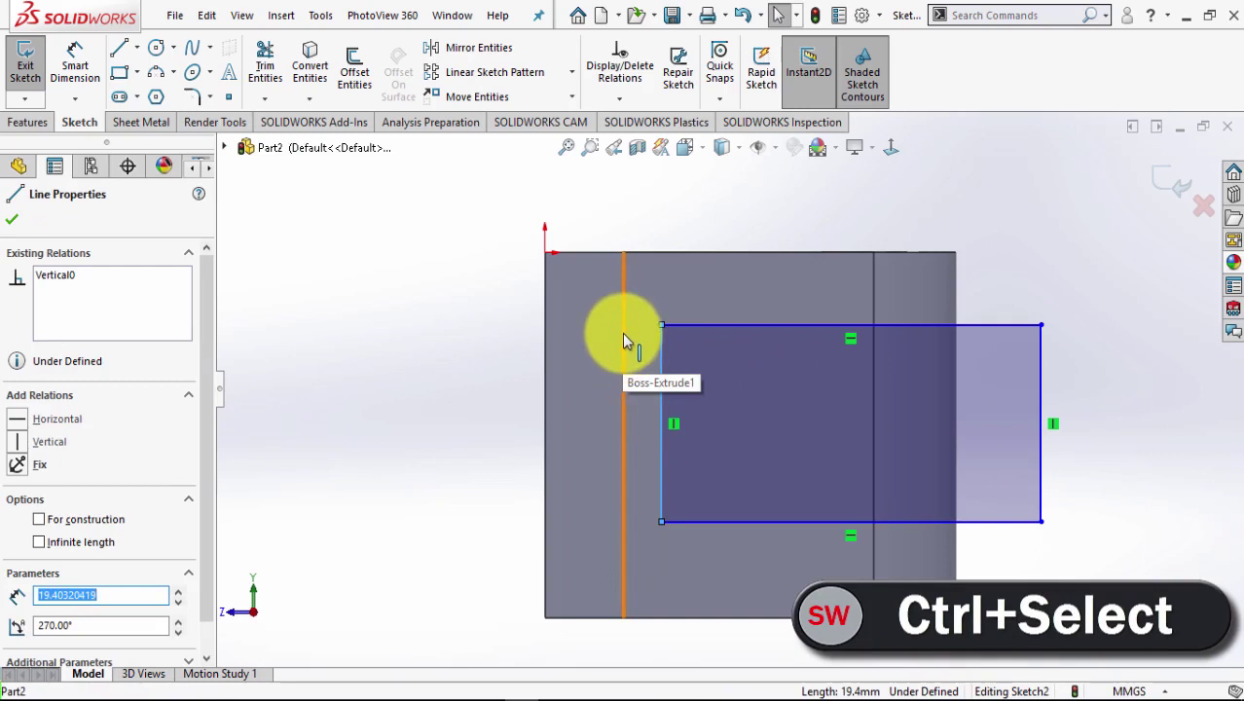
pyautogui.keyDown('ctrl'); pyautogui.click(624, 334); pyautogui.keyUp('ctrl')
pyautogui.click(678, 251)
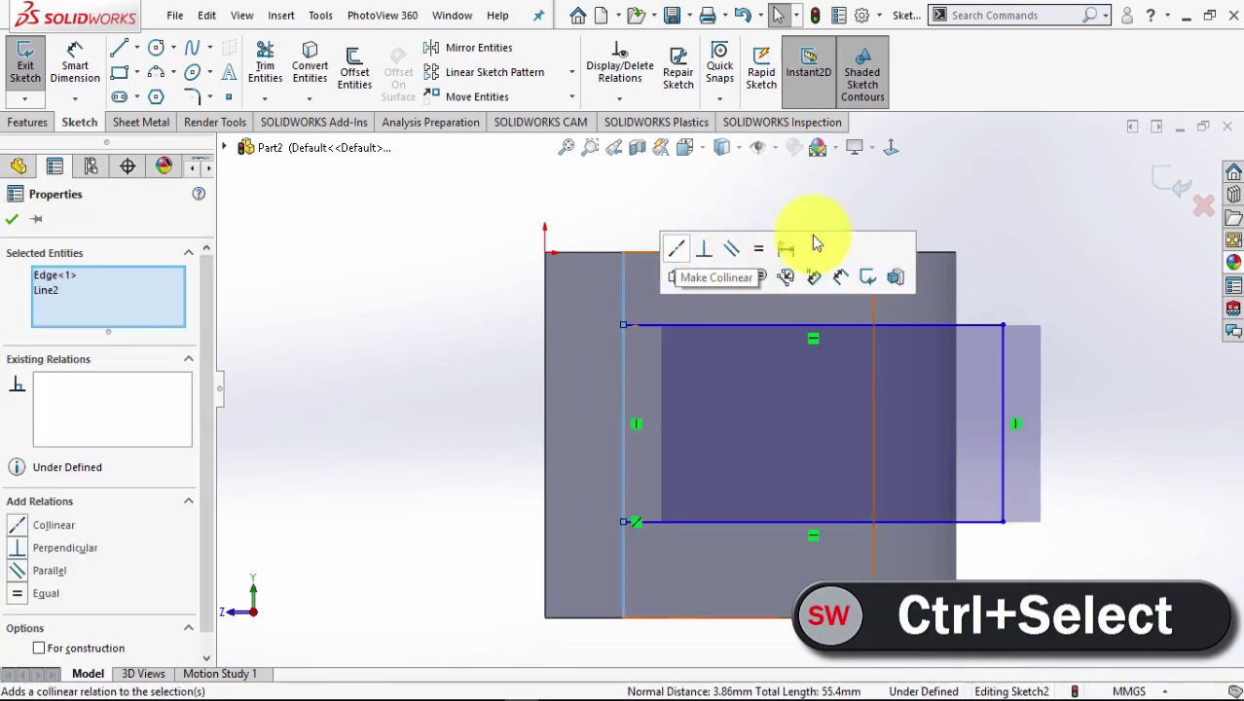
pyautogui.click(1092, 284)
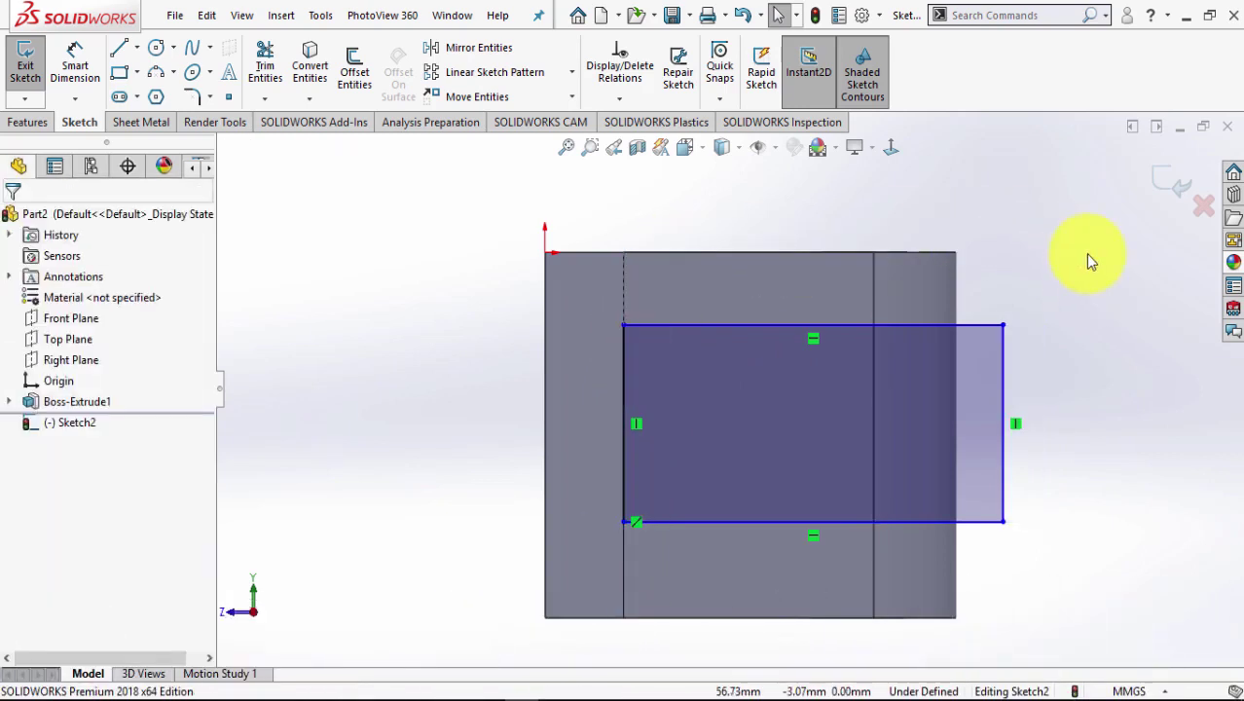
pyautogui.click(75, 61)
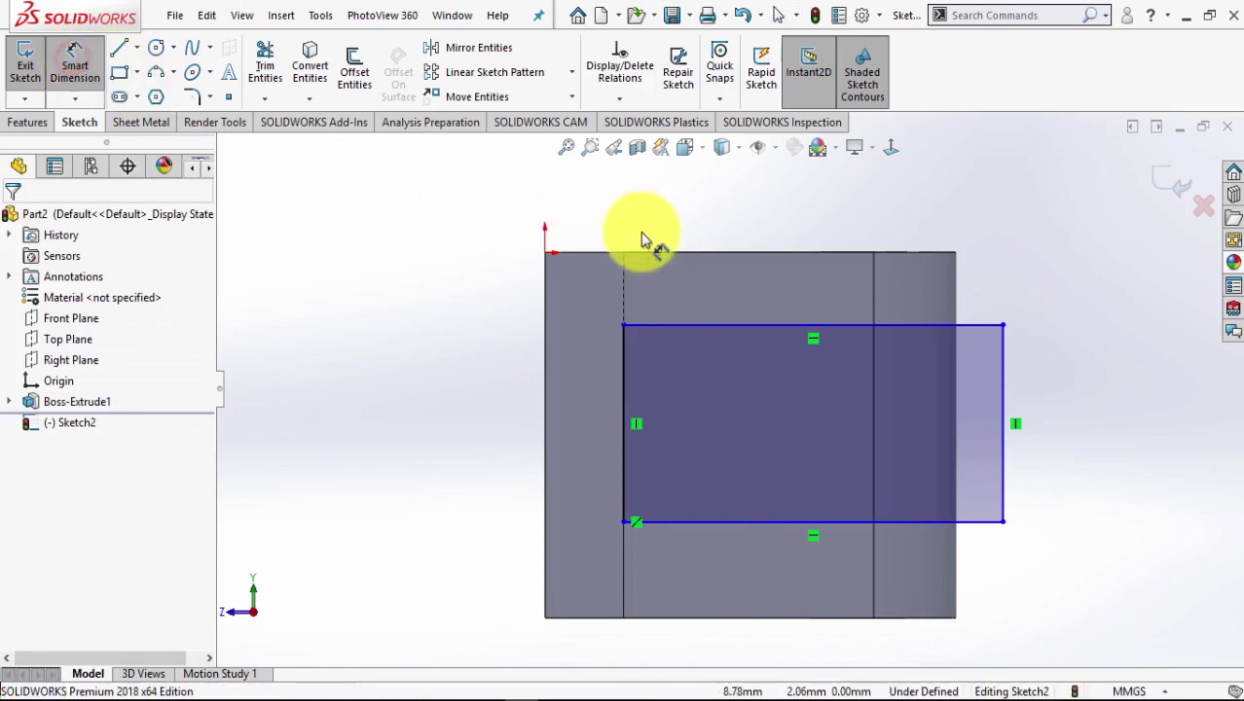
# Dimension the gap between the part's top edge and the rectangle's top side to 7 mm.
pyautogui.click(690, 253)
pyautogui.click(718, 326)
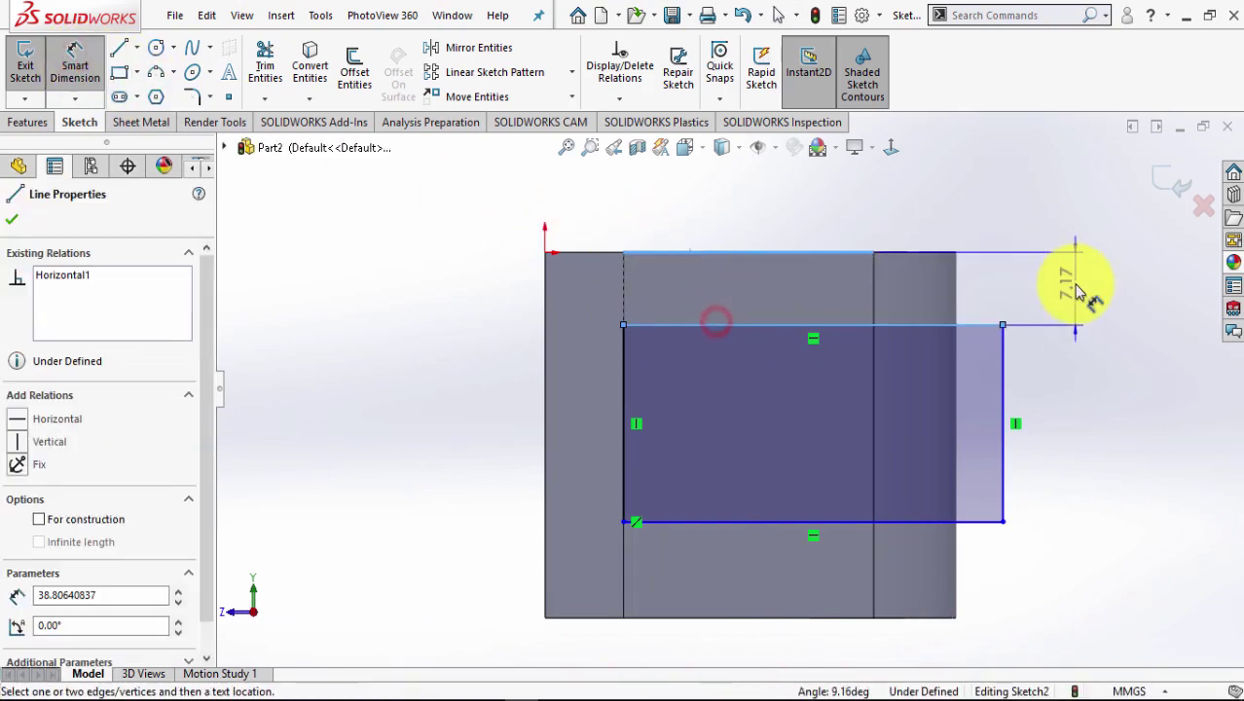
pyautogui.click(1071, 285)
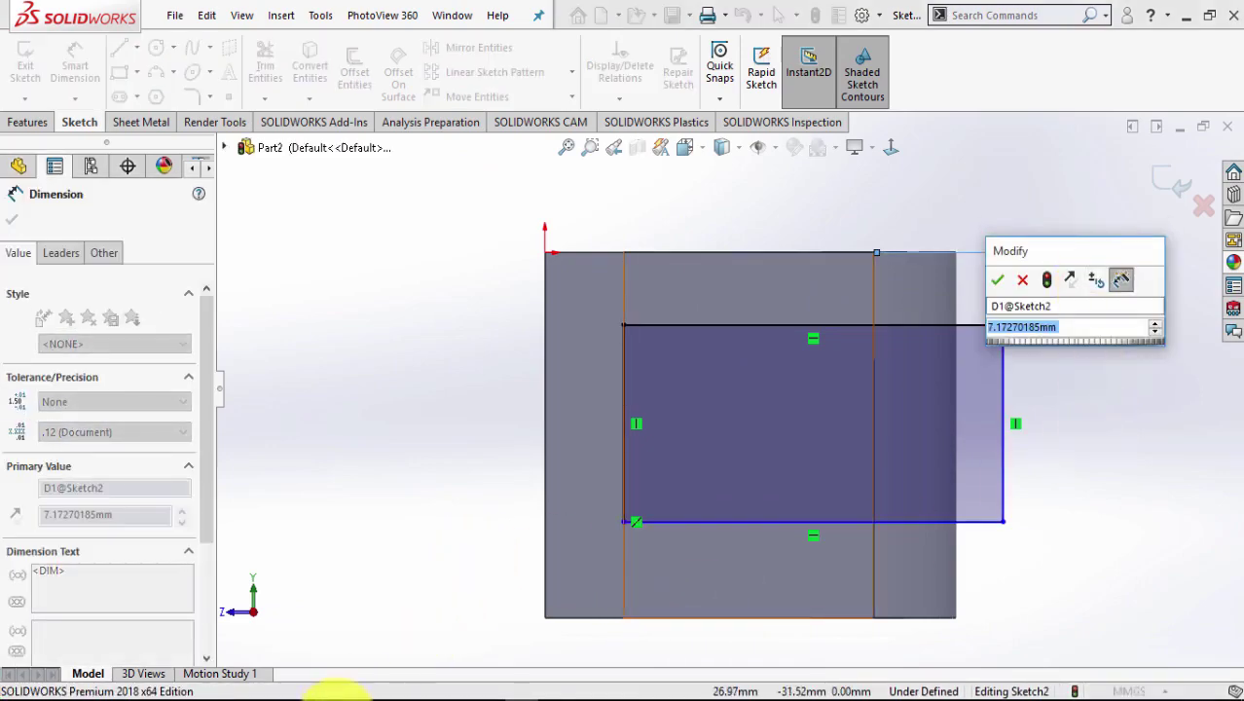
pyautogui.click(487, 696)
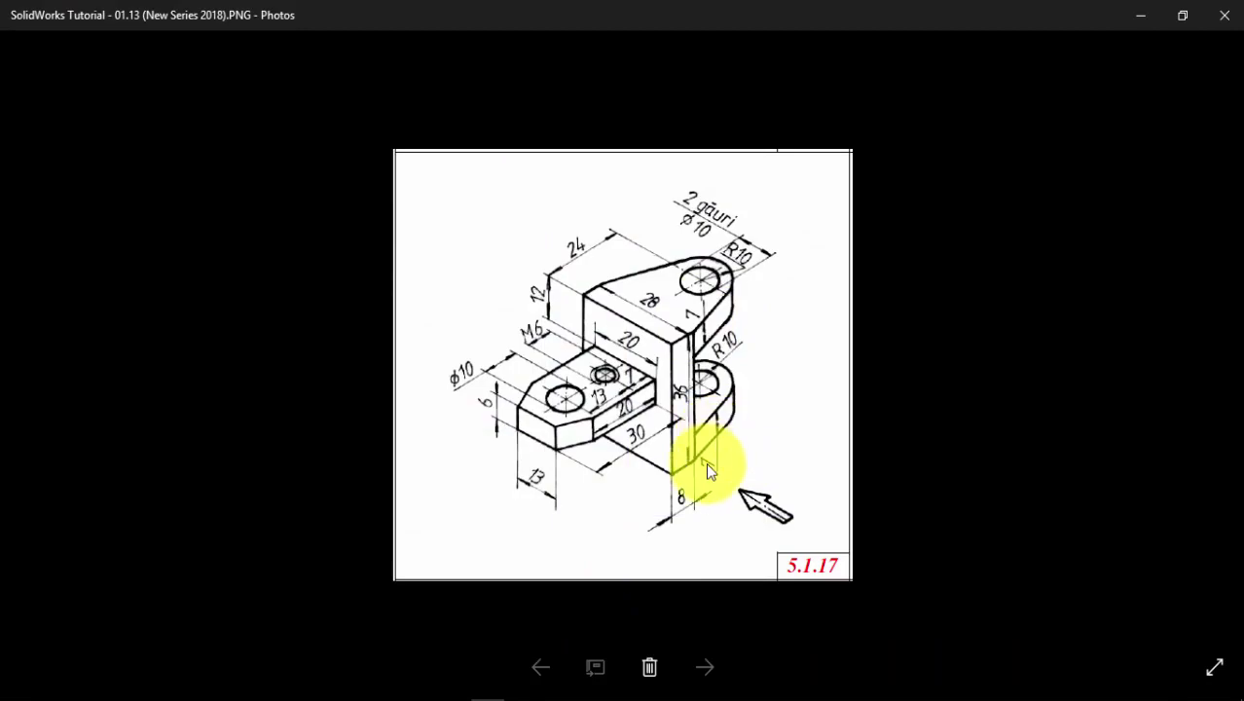
pyautogui.click(487, 695)
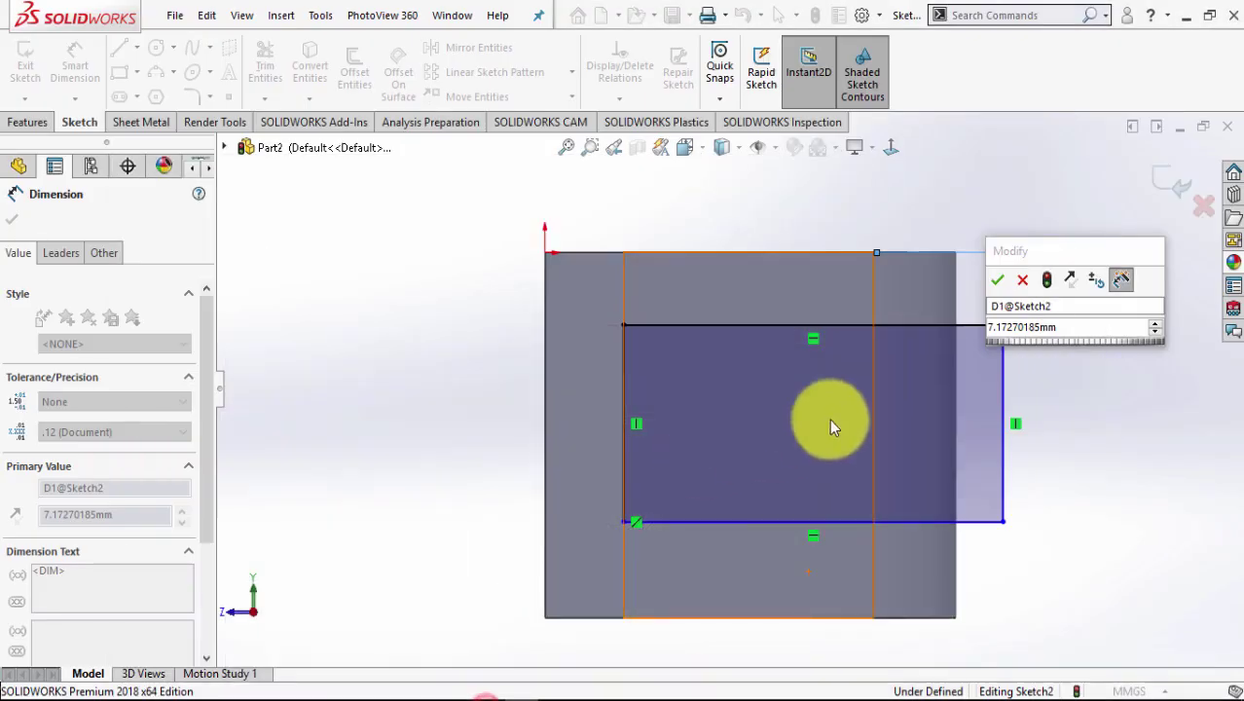
pyautogui.click(1067, 324)
pyautogui.write('7')
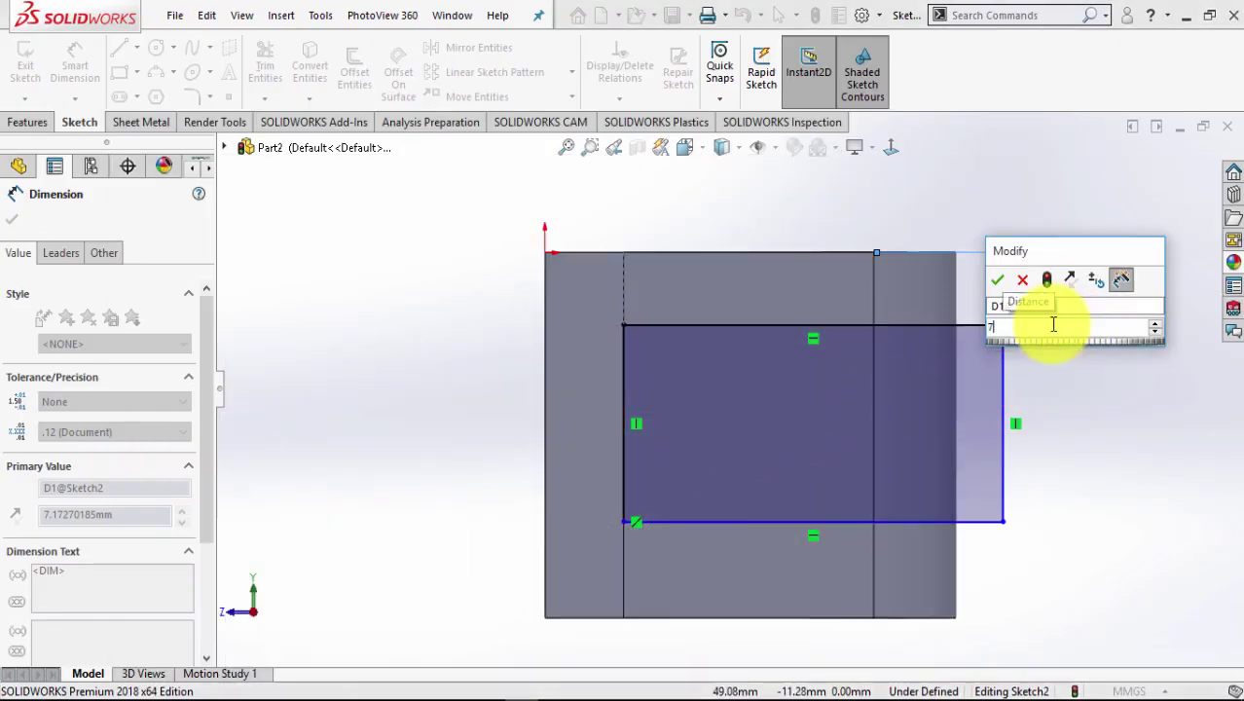
pyautogui.press('Return')
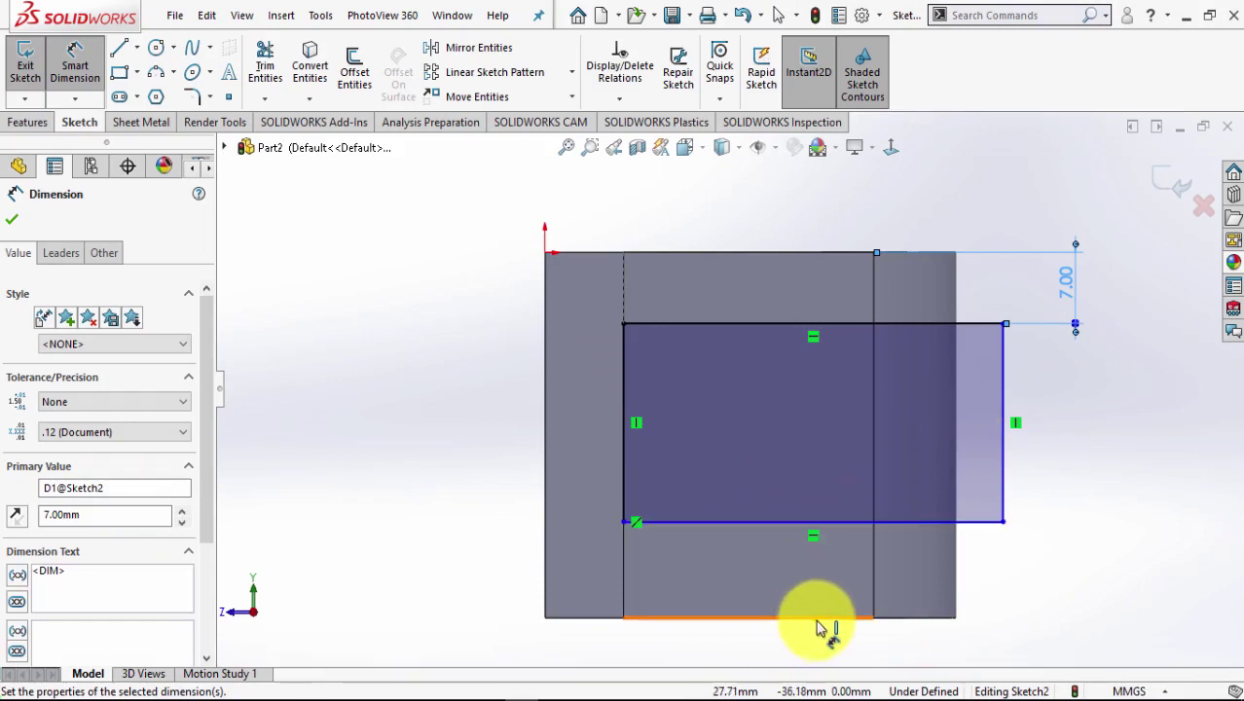
# Dimension the lower gap between the rectangle and the part's bottom edge to 7 mm.
pyautogui.click(820, 619)
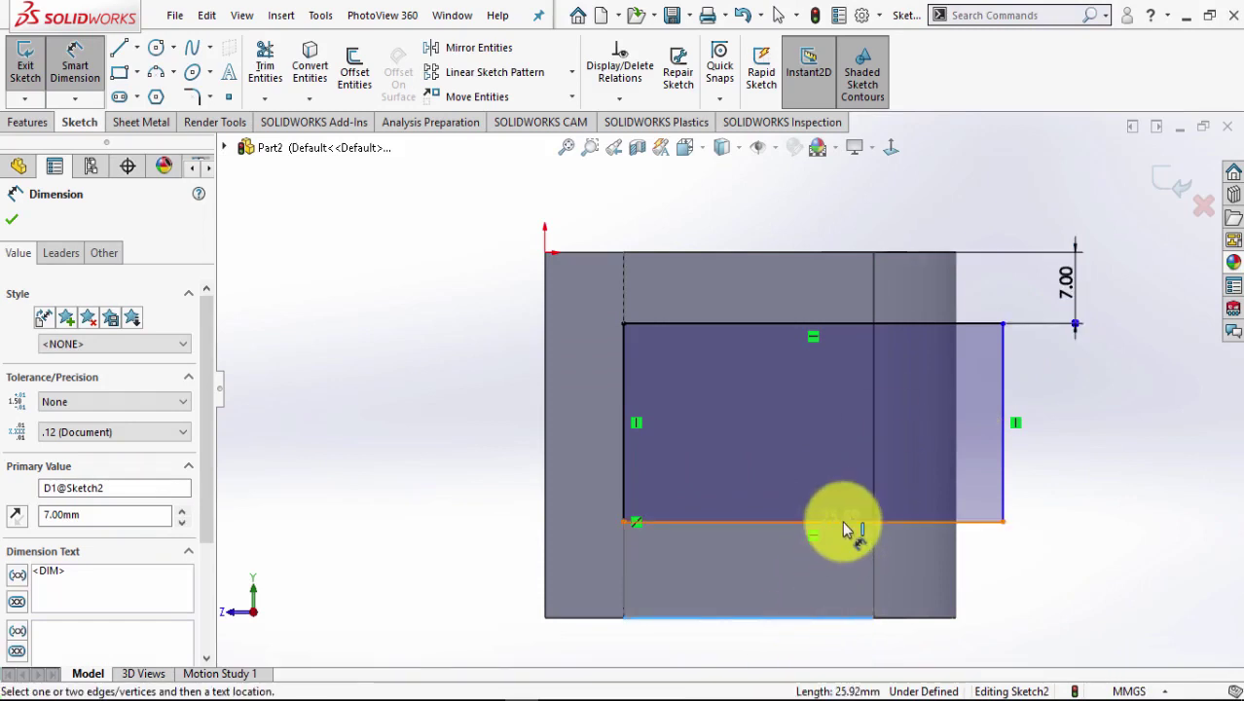
pyautogui.click(844, 526)
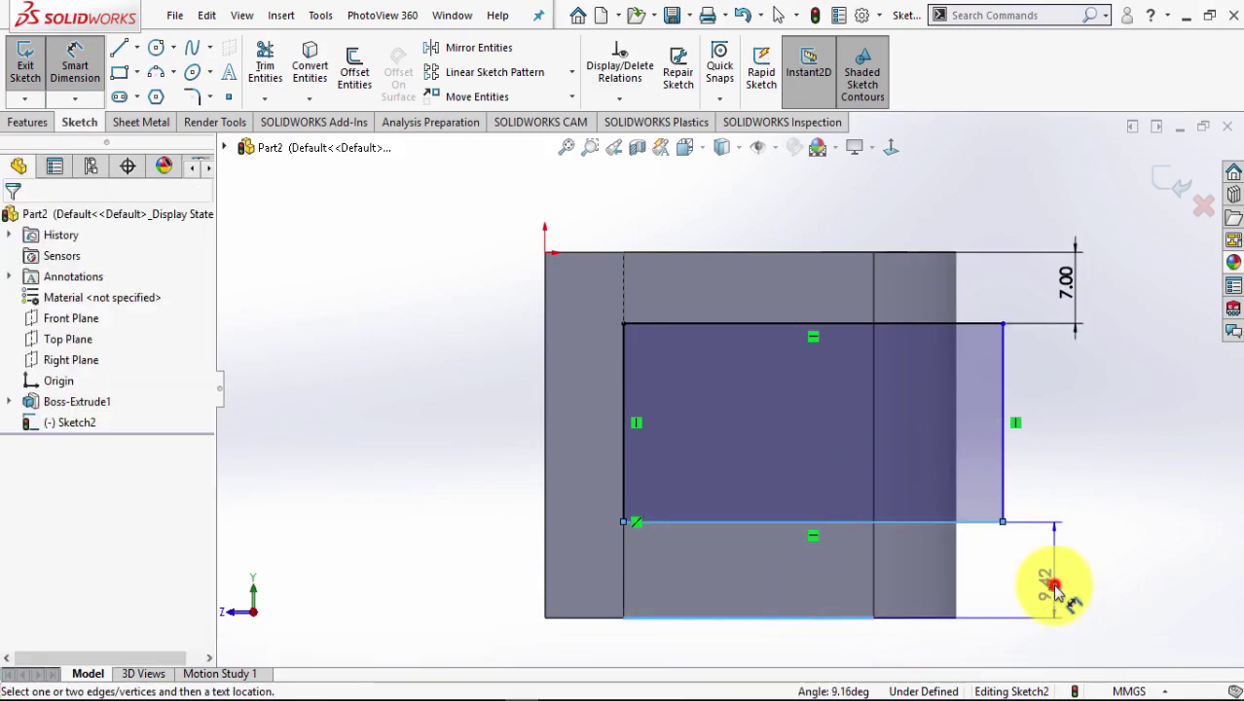
pyautogui.click(1055, 586)
pyautogui.write('7')
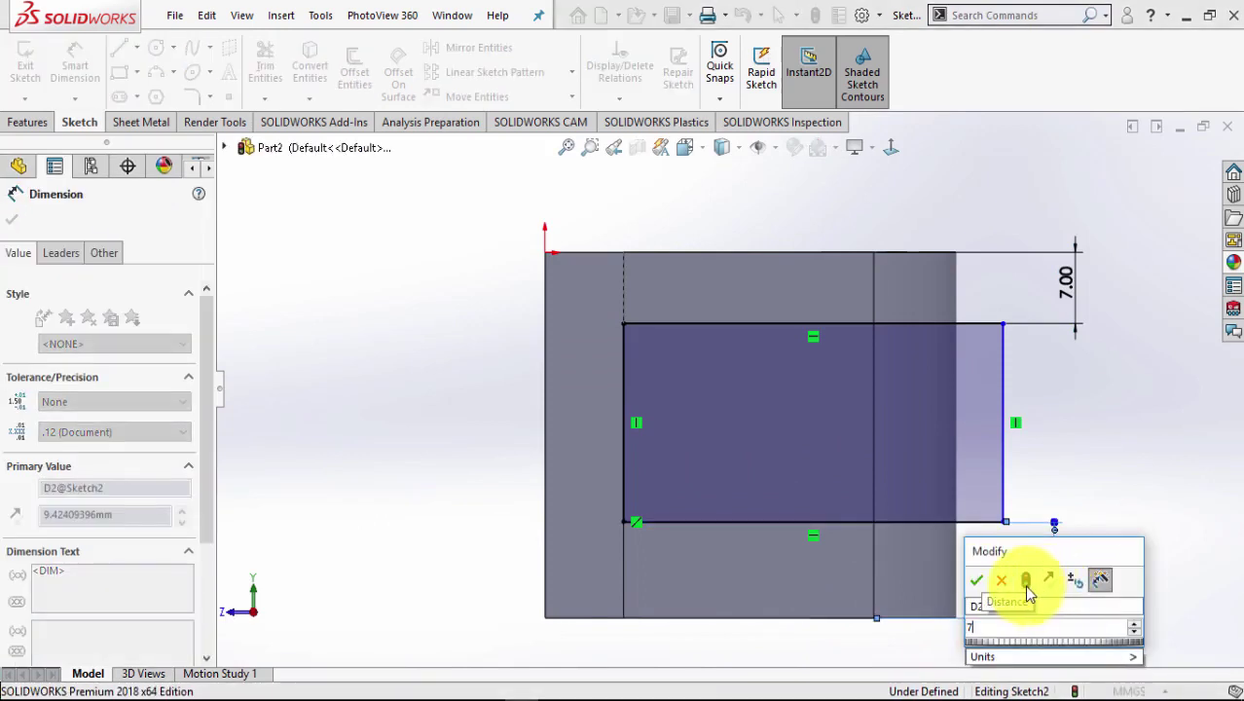
pyautogui.click(976, 581)
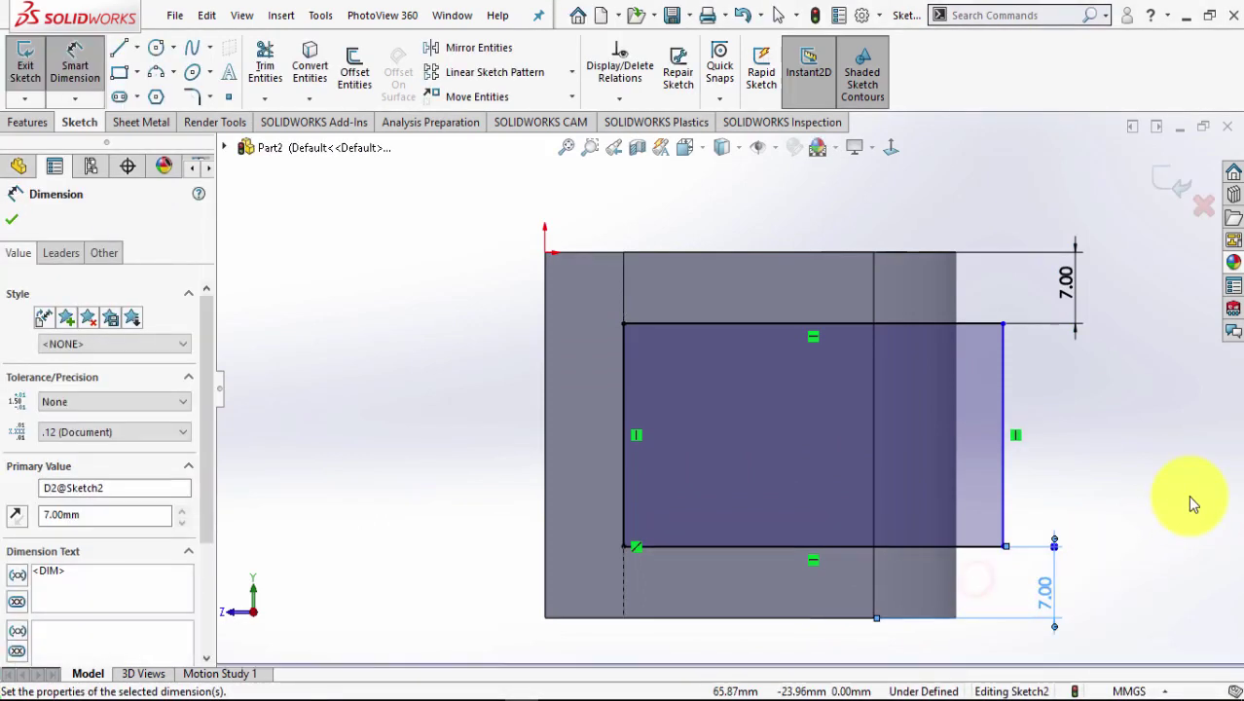
pyautogui.click(12, 219)
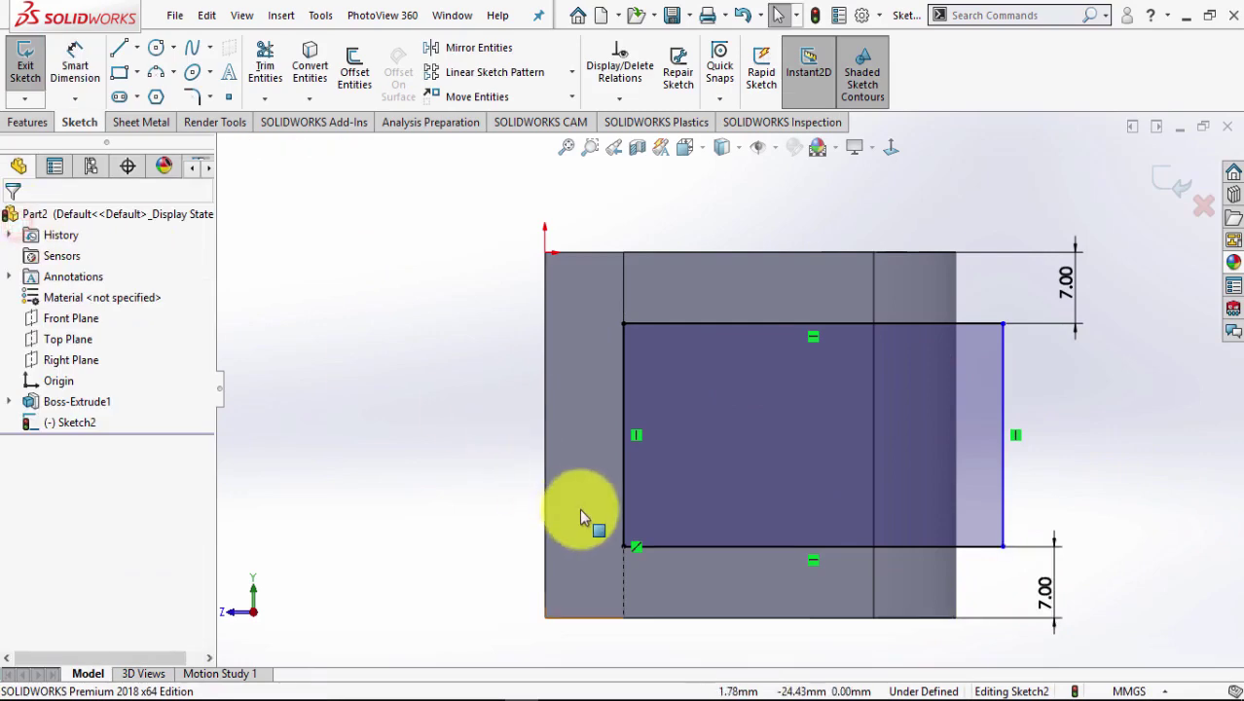
# Extrude-cut the rectangle 36 mm blind to form the slot, then return to Isometric view.
pyautogui.moveTo(453, 495)
pyautogui.mouseDown(button='middle')
pyautogui.moveTo(436, 458)
pyautogui.moveTo(472, 607)
pyautogui.moveTo(403, 596)
pyautogui.moveTo(269, 445)
pyautogui.moveTo(277, 473)
pyautogui.mouseUp(button='middle')
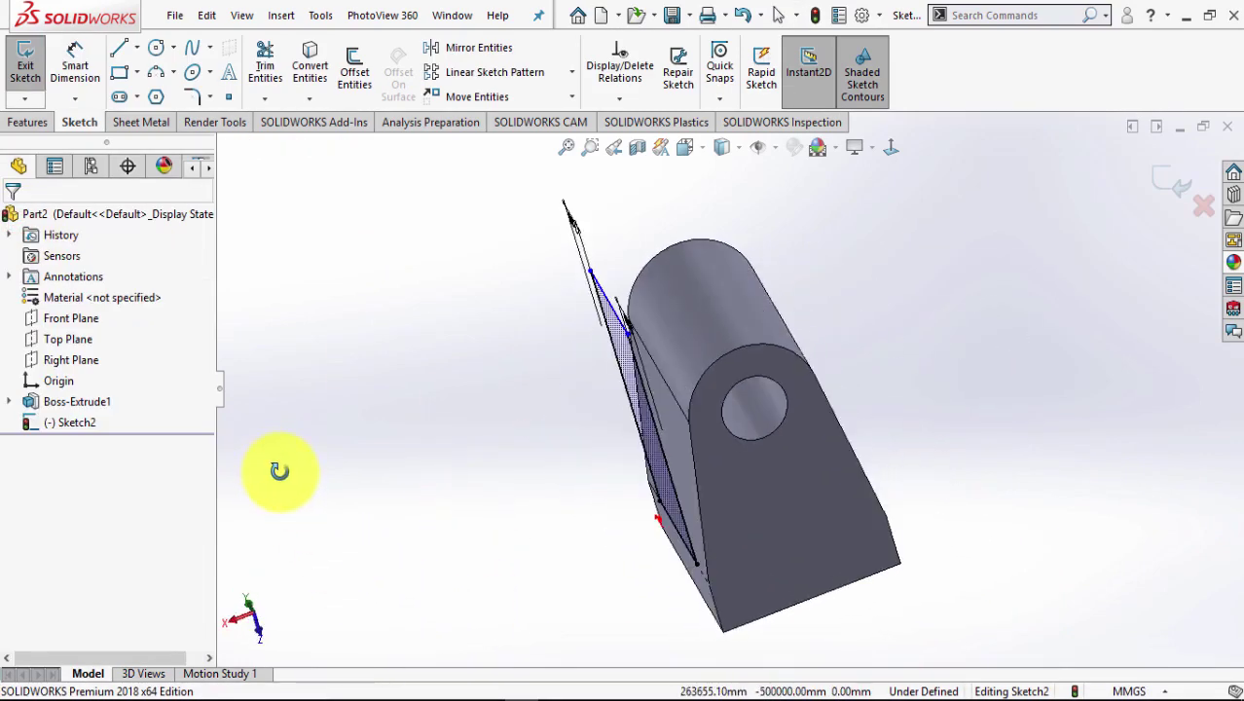
pyautogui.click(28, 122)
pyautogui.click(281, 60)
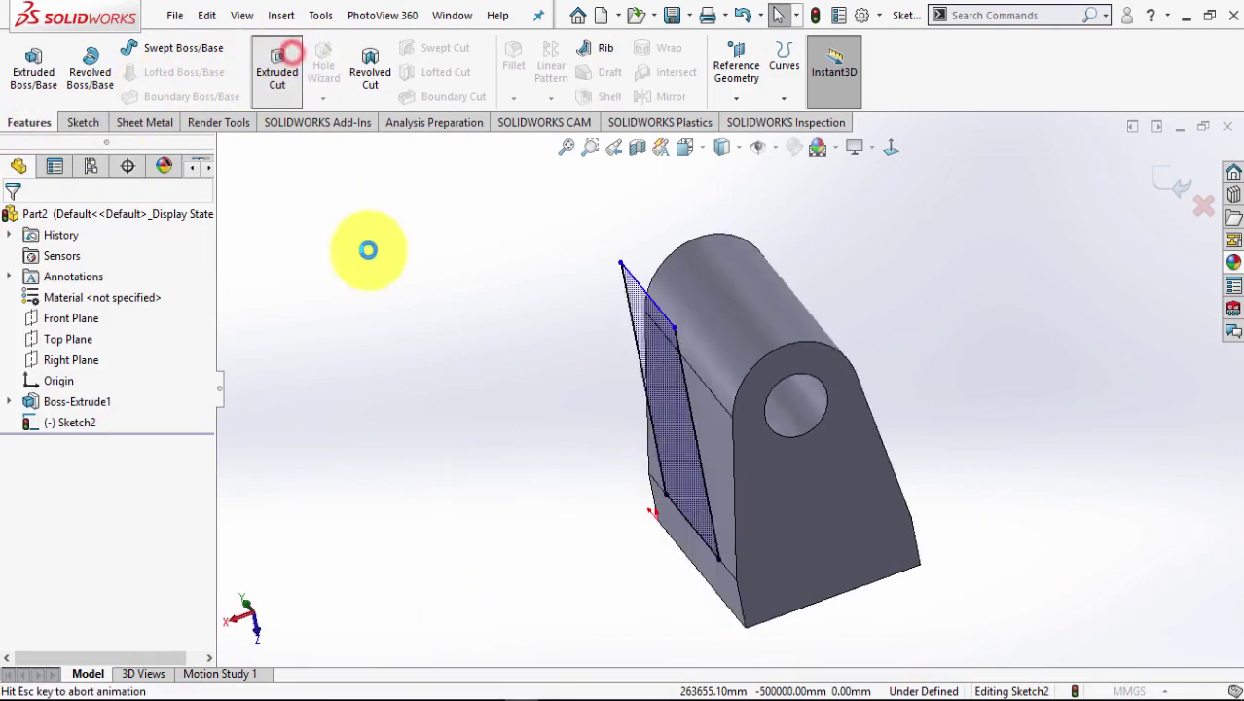
pyautogui.moveTo(356, 411)
pyautogui.mouseDown(button='middle')
pyautogui.moveTo(325, 451)
pyautogui.moveTo(365, 548)
pyautogui.moveTo(311, 575)
pyautogui.mouseUp(button='middle')
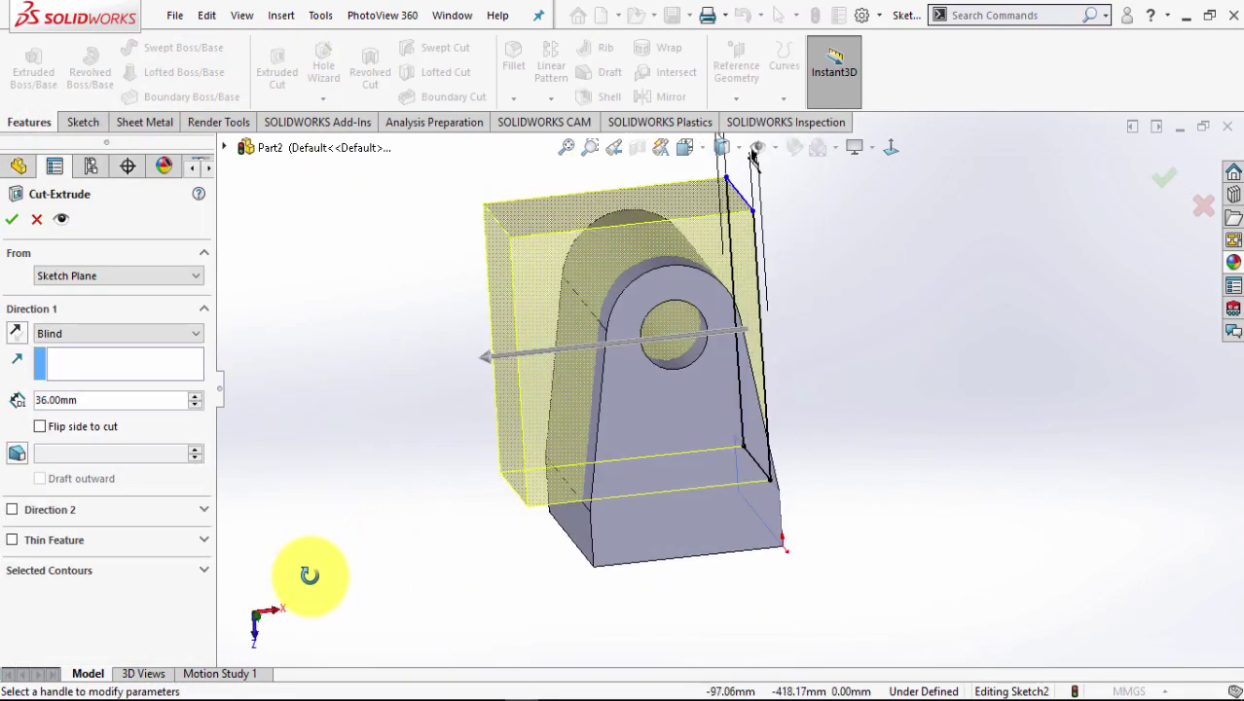
pyautogui.click(10, 216)
pyautogui.moveTo(436, 472)
pyautogui.mouseDown(button='middle')
pyautogui.moveTo(295, 397)
pyautogui.moveTo(281, 270)
pyautogui.moveTo(600, 398)
pyautogui.moveTo(636, 370)
pyautogui.moveTo(584, 282)
pyautogui.moveTo(574, 359)
pyautogui.mouseUp(button='middle')
pyautogui.press('space')
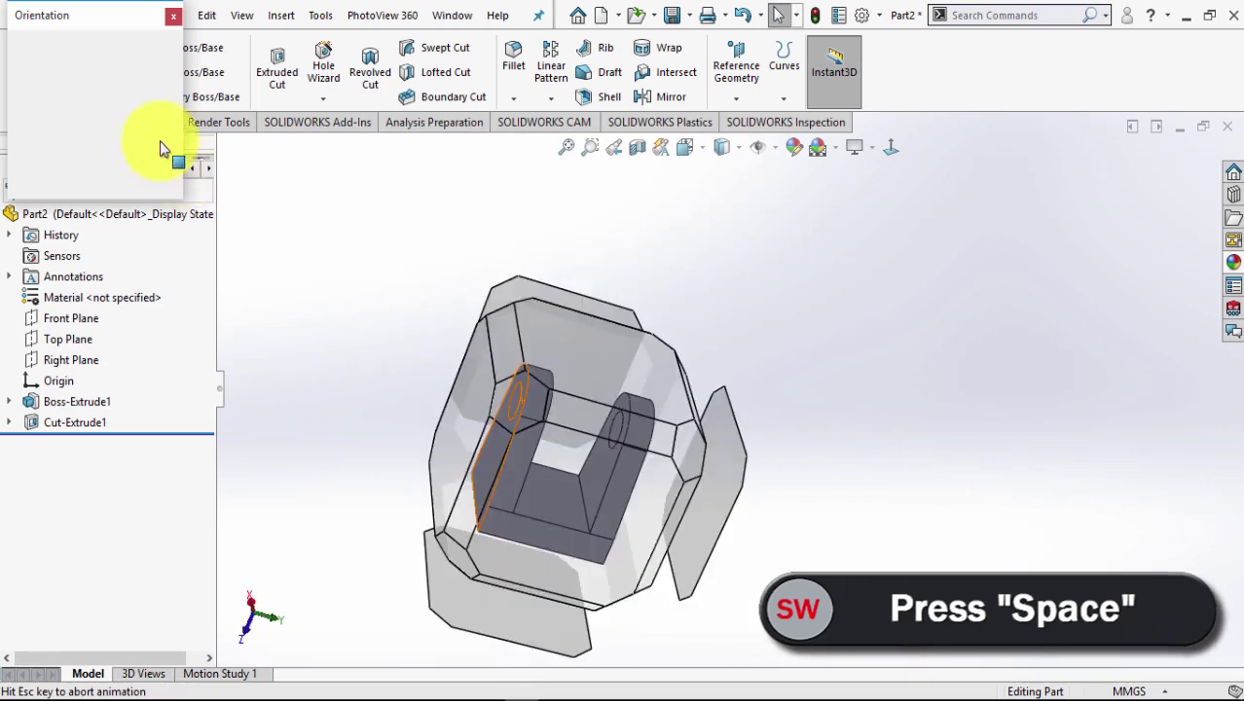
pyautogui.click(125, 68)
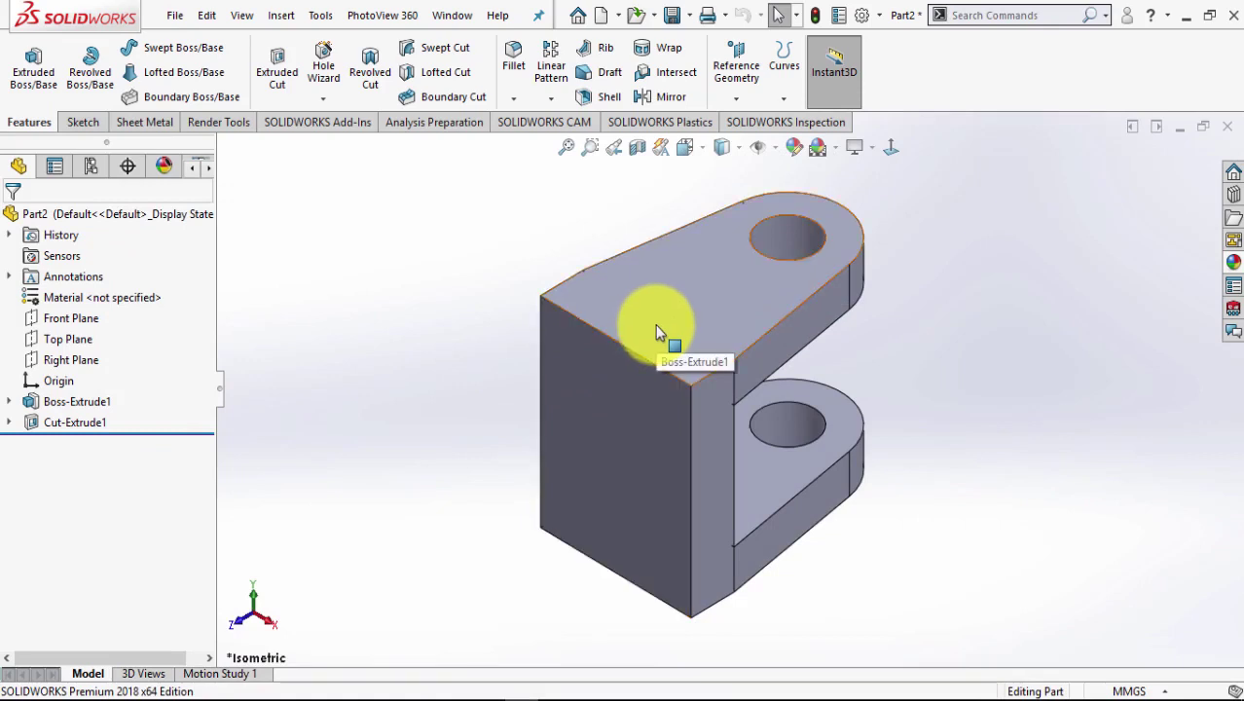
# Create Plane1 parallel to the top arm's face, passing through the corner vertex on the back edge.
pyautogui.click(656, 326)
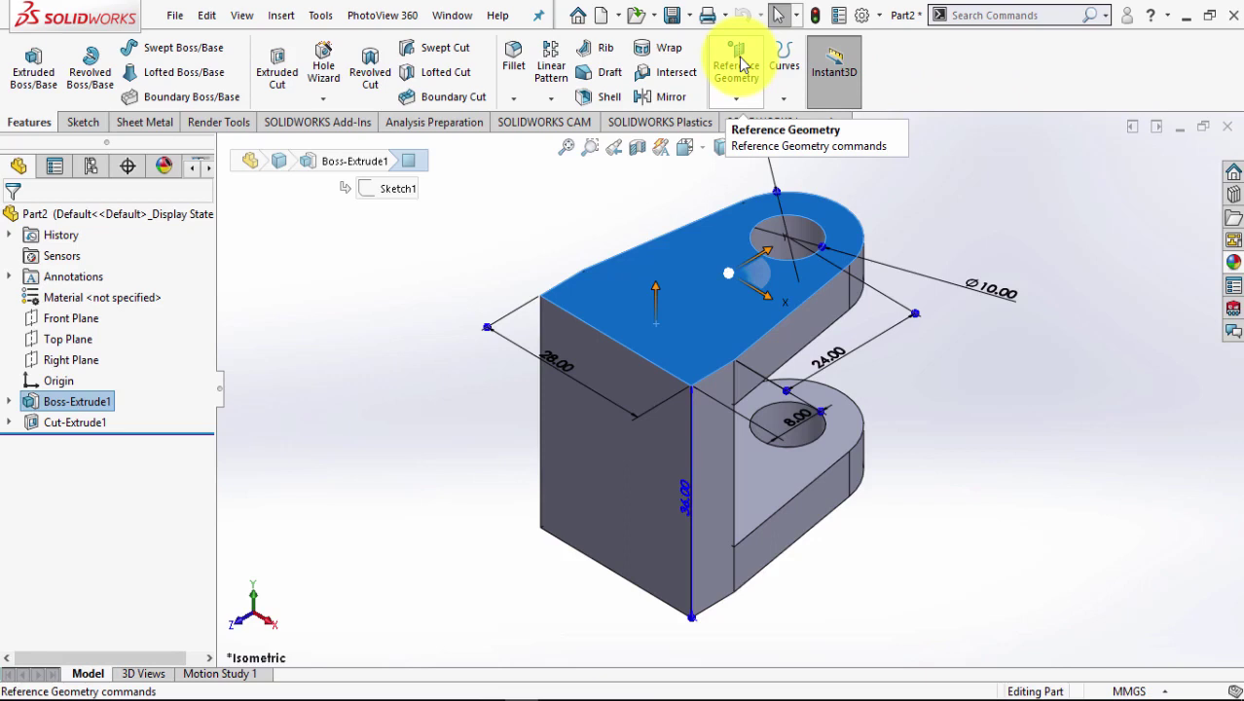
pyautogui.click(738, 60)
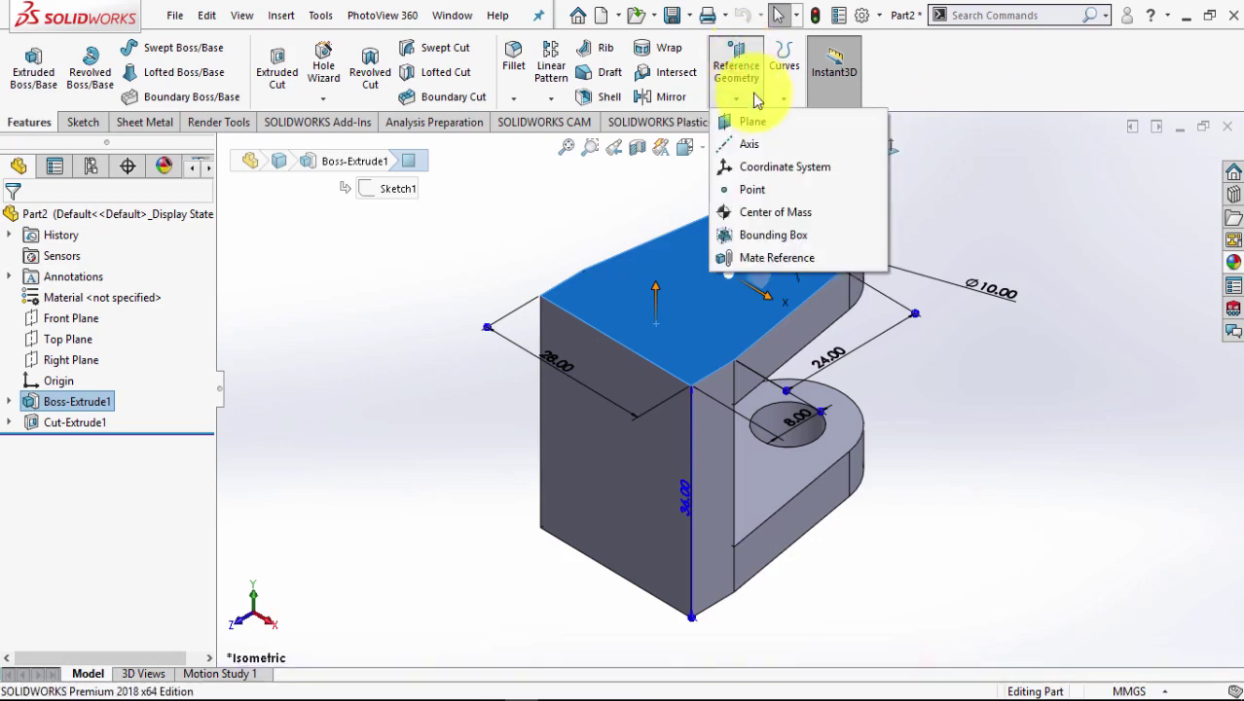
pyautogui.click(756, 119)
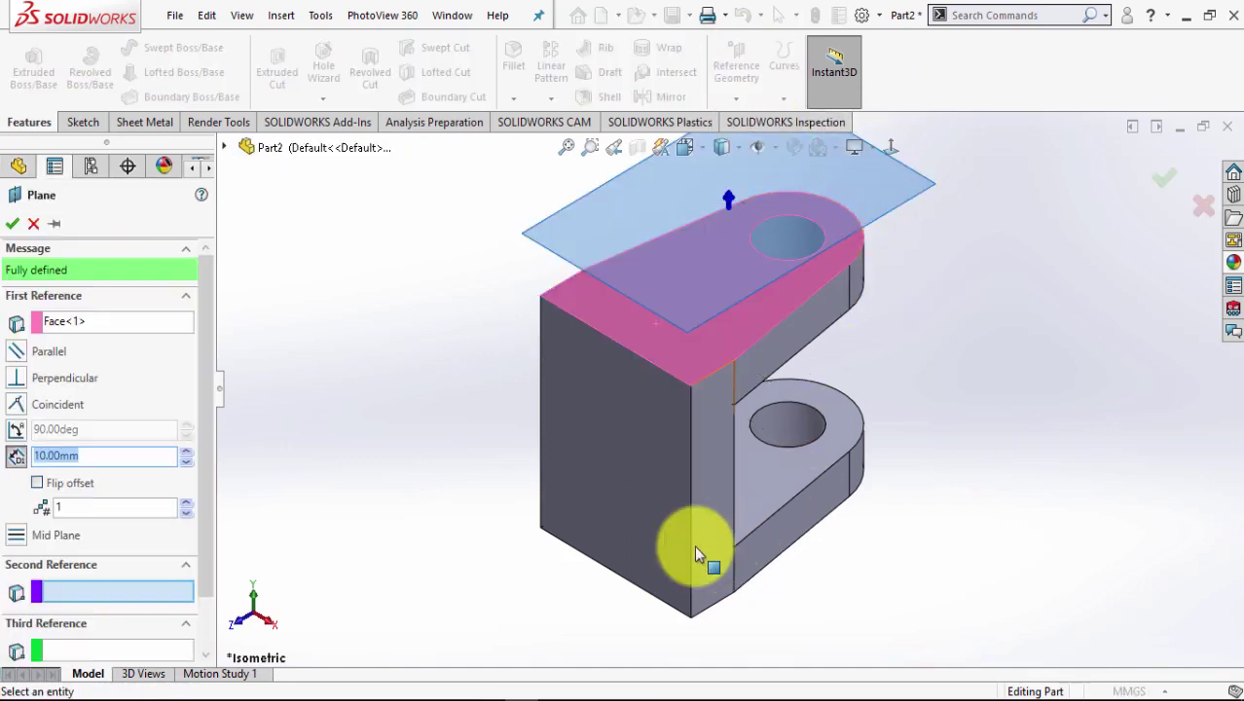
pyautogui.click(689, 500)
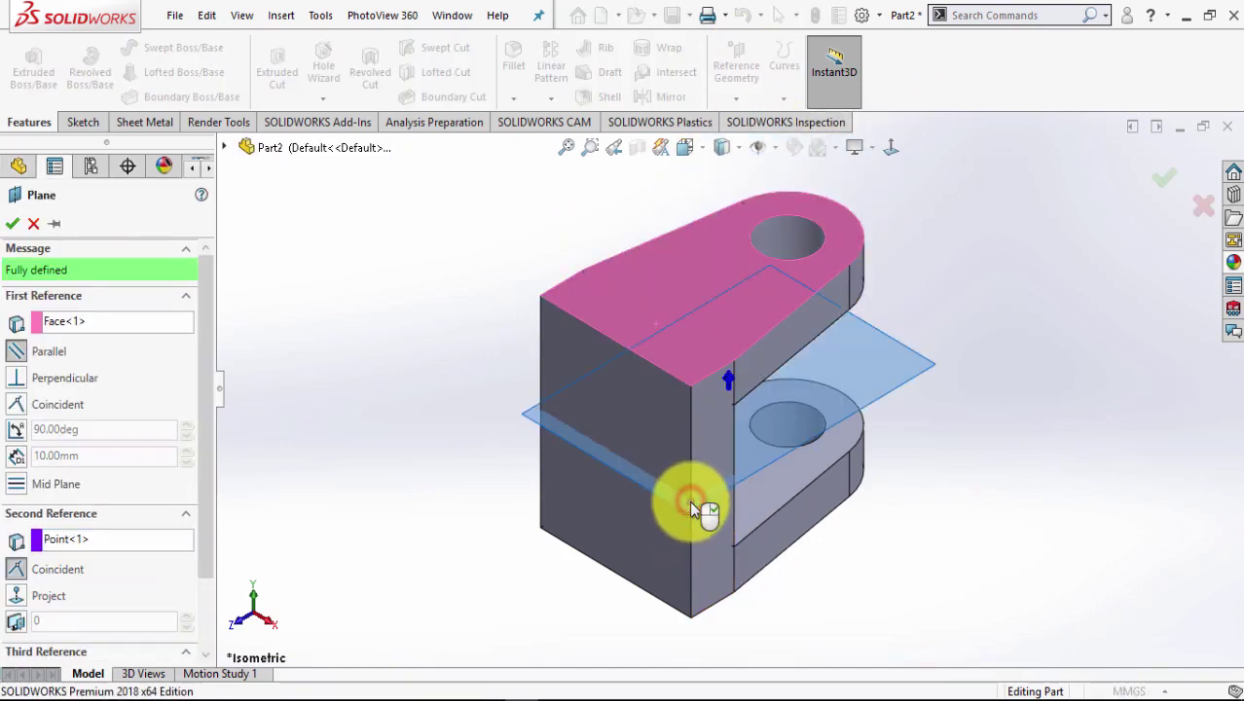
pyautogui.moveTo(1046, 497)
pyautogui.mouseDown(button='middle')
pyautogui.moveTo(1074, 425)
pyautogui.moveTo(1030, 397)
pyautogui.mouseUp(button='middle')
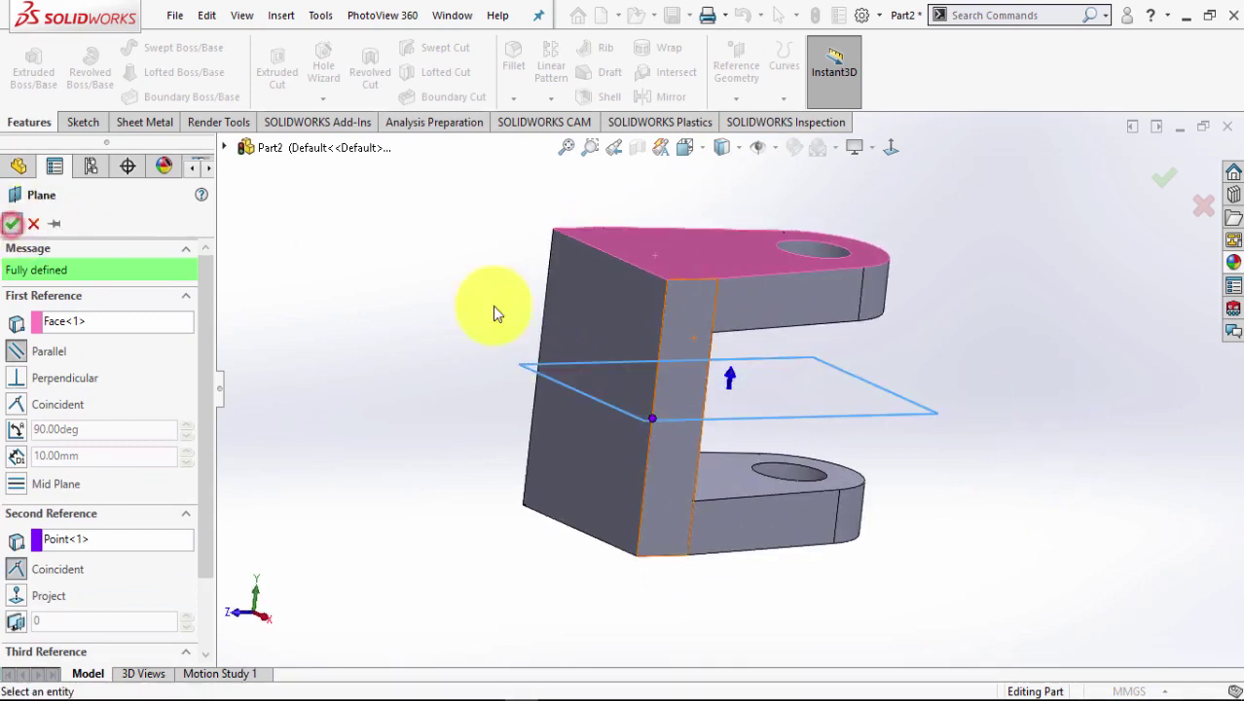
pyautogui.click(536, 333)
pyautogui.rightClick(592, 375)
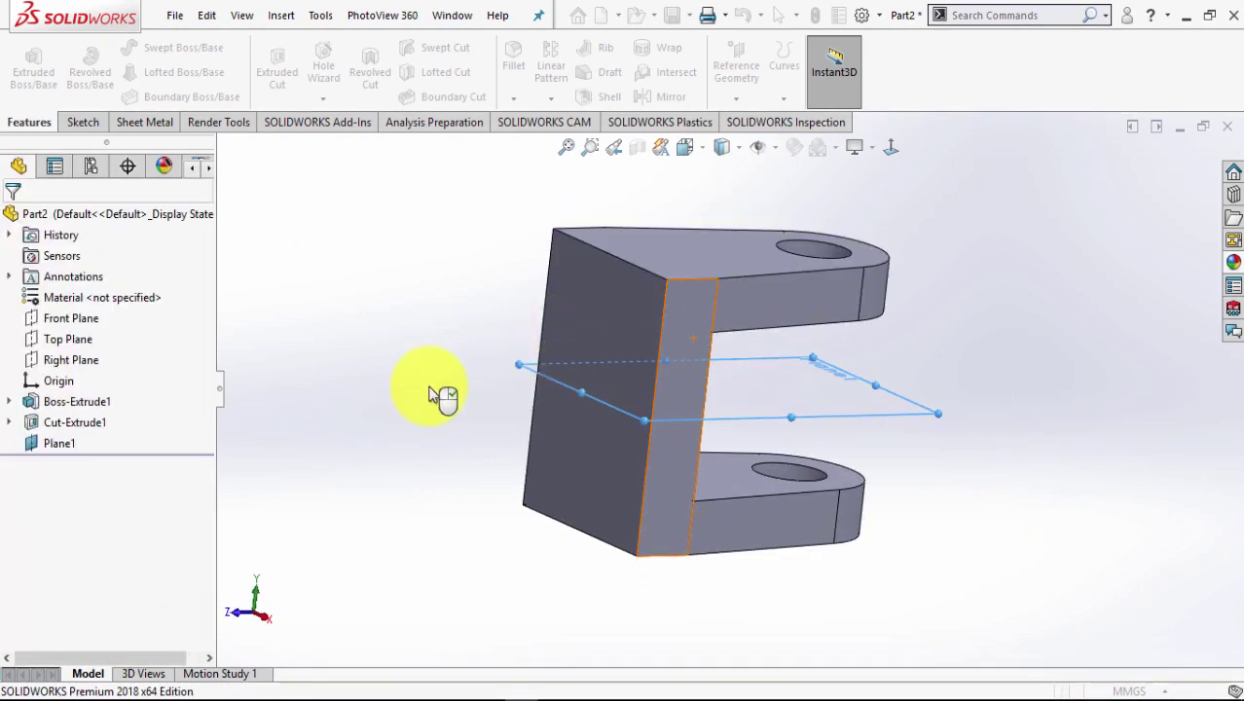
# Drag Plane1's lower, lower-left and upper-left edges outward so it extends past the bracket.
pyautogui.moveTo(426, 383)
pyautogui.mouseDown(button='middle')
pyautogui.moveTo(431, 494)
pyautogui.moveTo(638, 477)
pyautogui.mouseUp(button='middle')
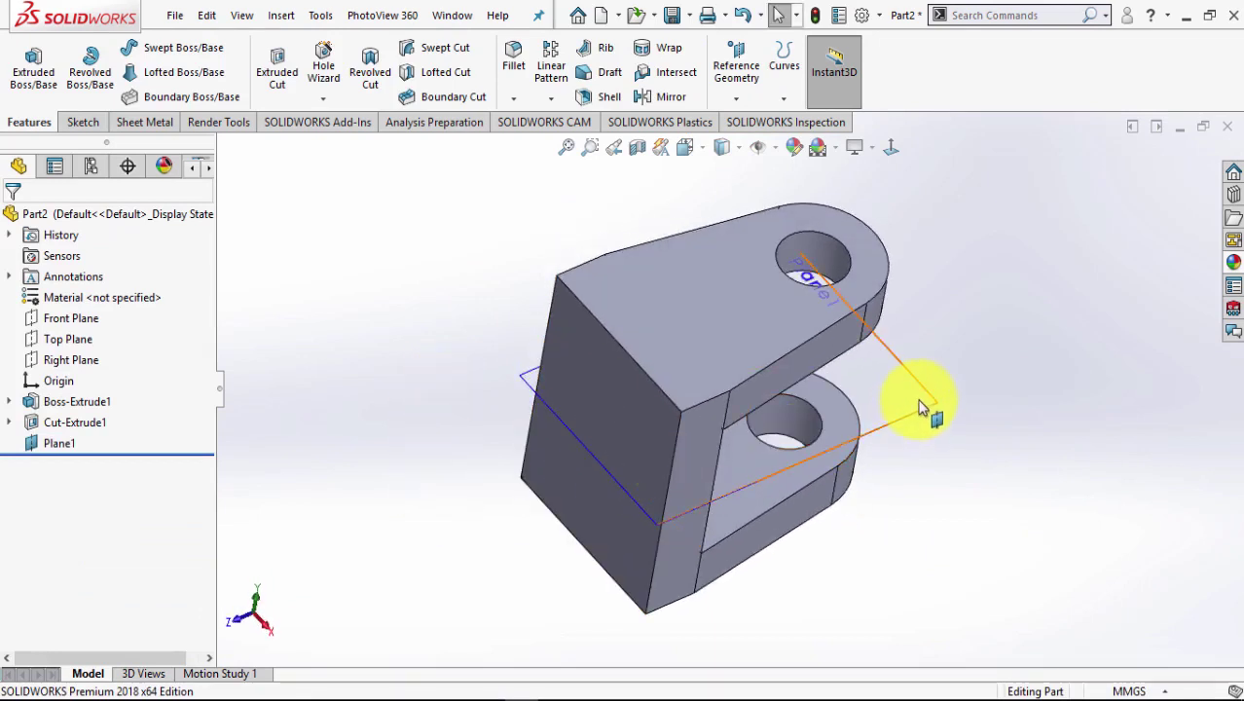
pyautogui.click(919, 400)
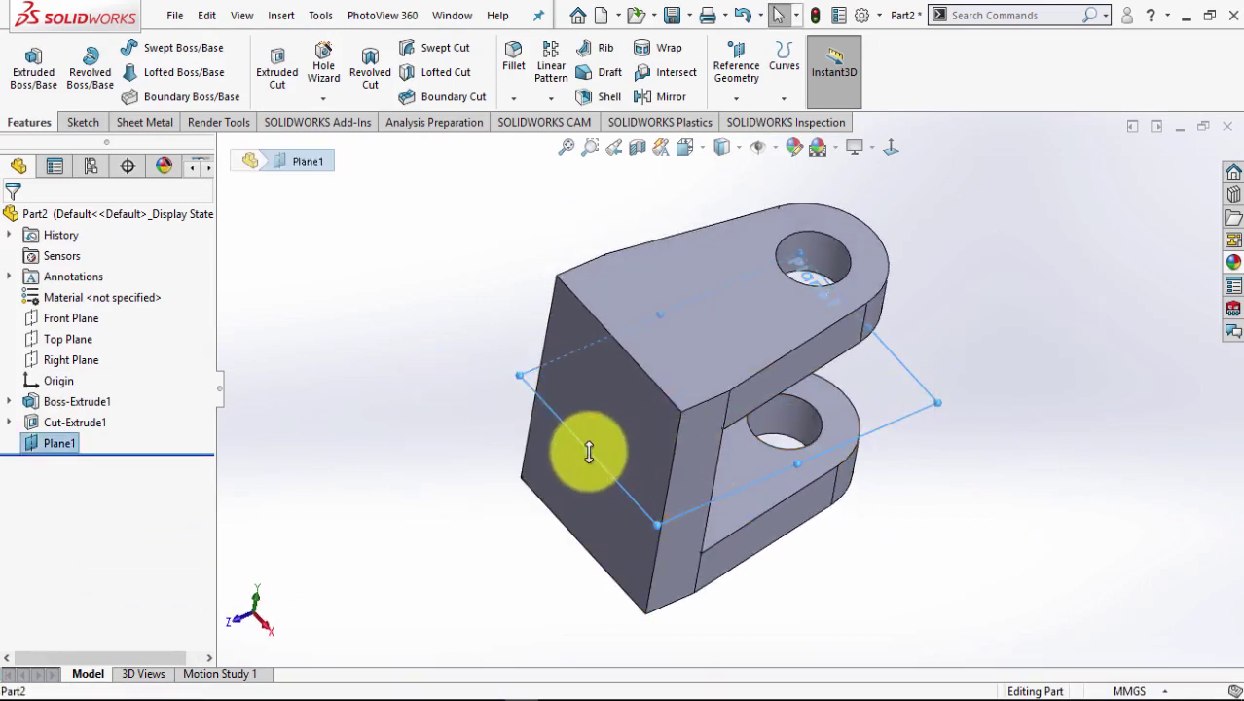
pyautogui.moveTo(593, 453); pyautogui.dragTo(335, 526)
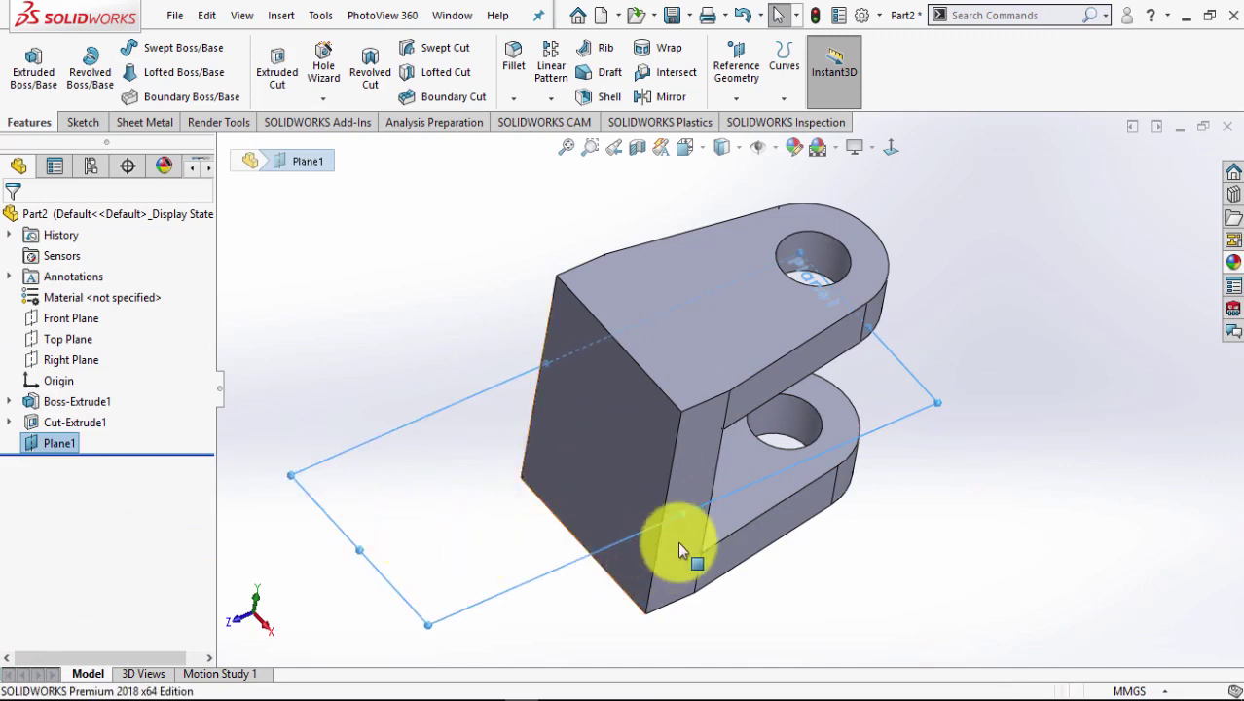
pyautogui.moveTo(682, 514); pyautogui.dragTo(729, 573)
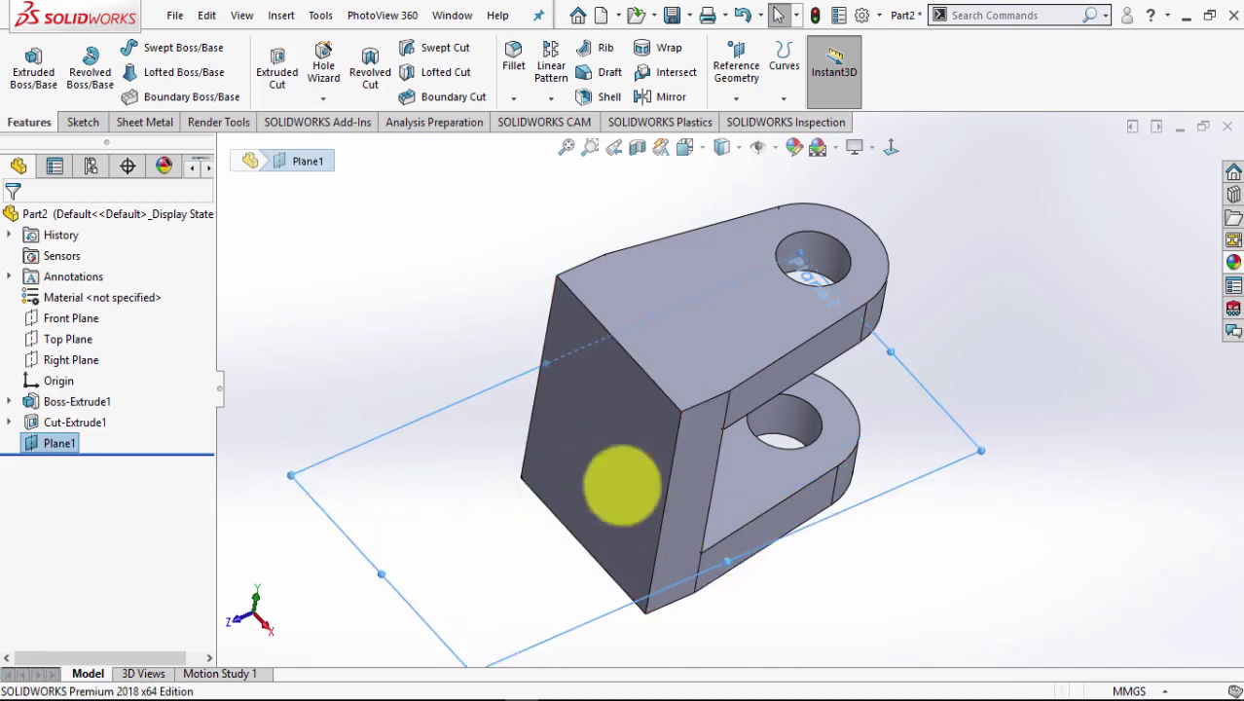
pyautogui.moveTo(548, 367); pyautogui.dragTo(472, 294)
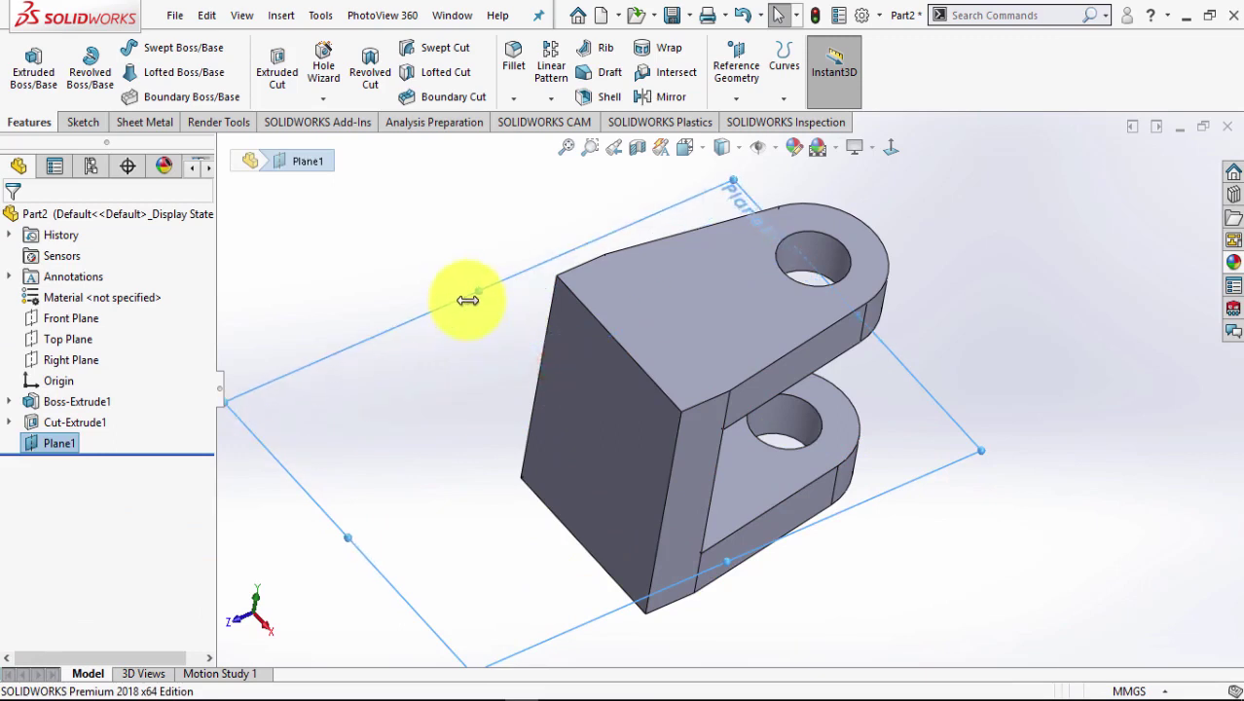
pyautogui.click(1132, 499)
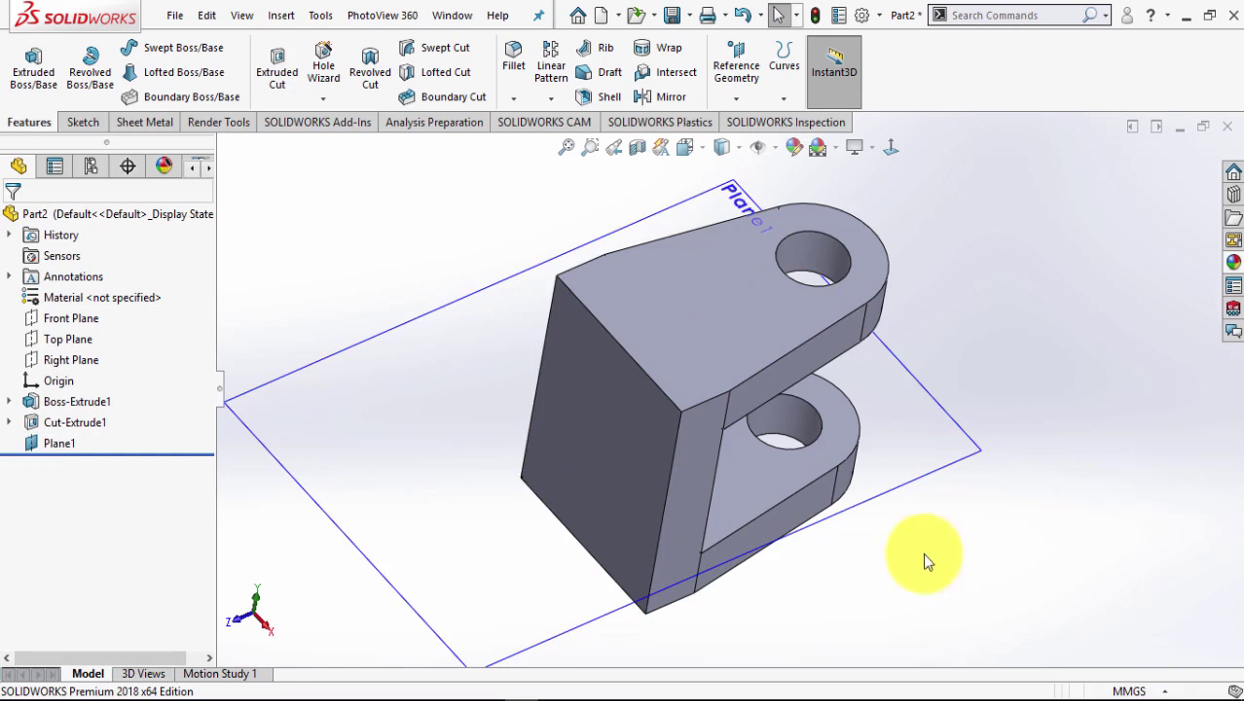
pyautogui.rightClick(428, 490)
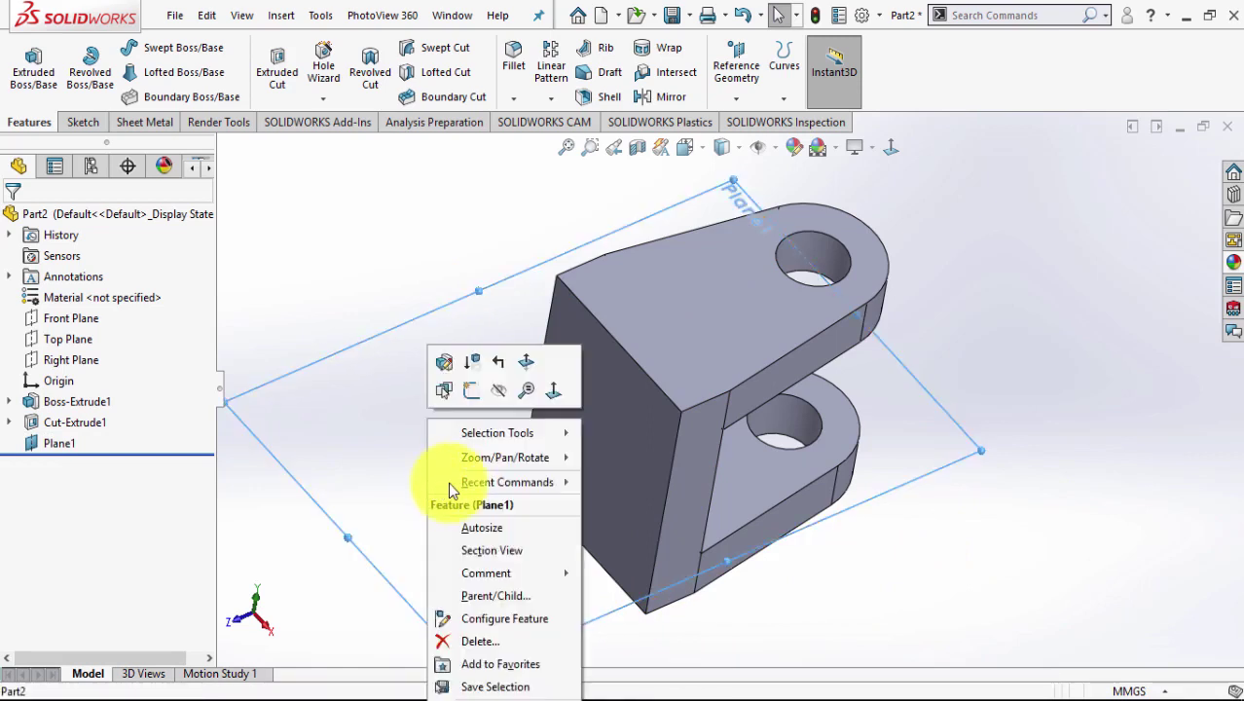
# Open a new sketch on Plane1 and consult the reference drawing before sketching.
pyautogui.click(470, 391)
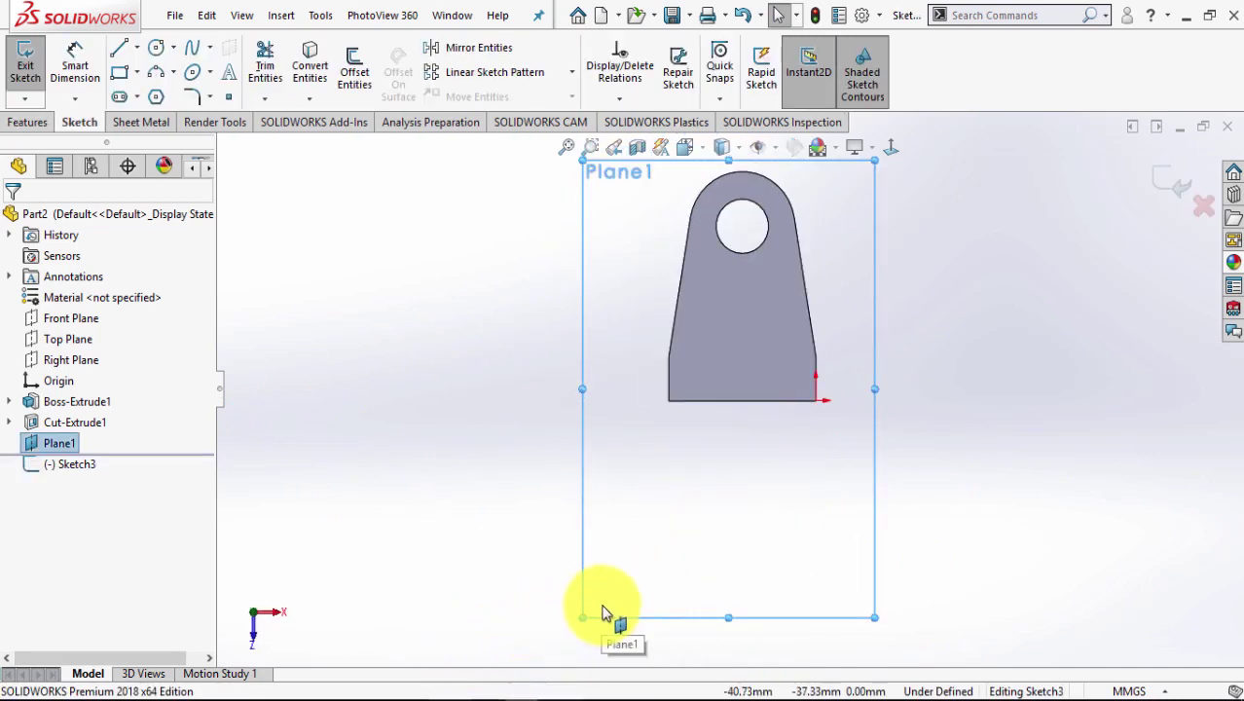
pyautogui.click(477, 693)
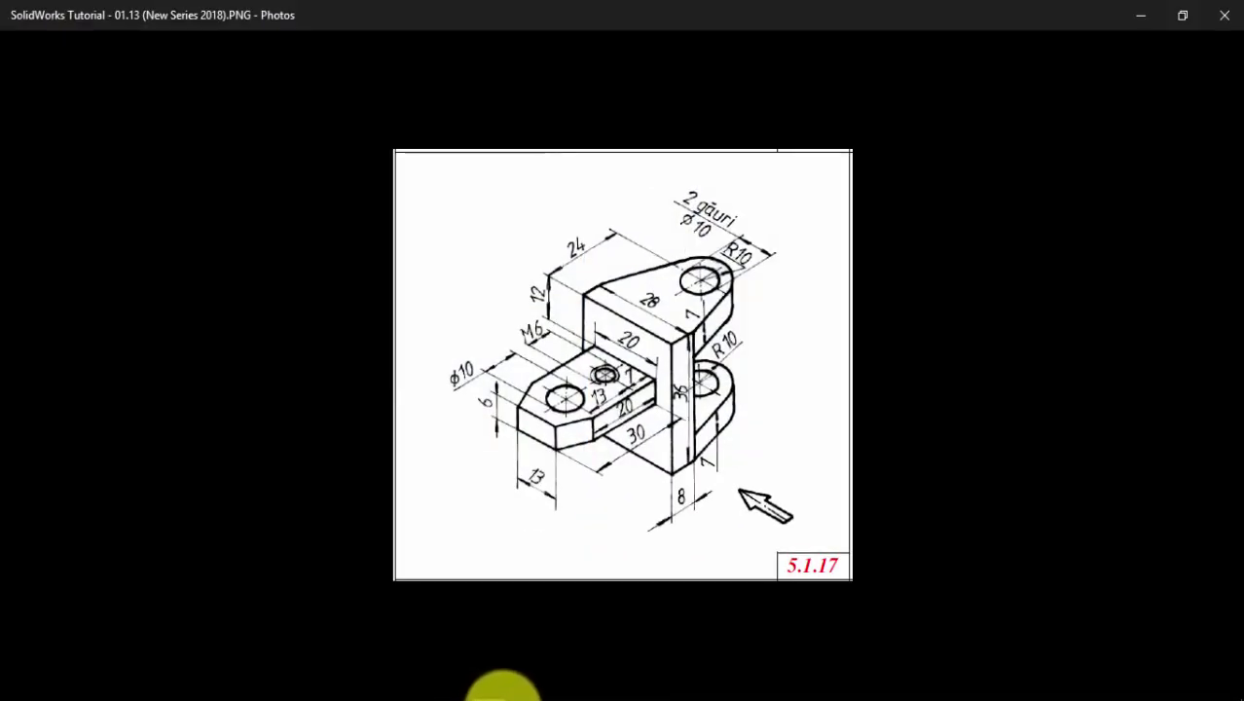
pyautogui.click(492, 692)
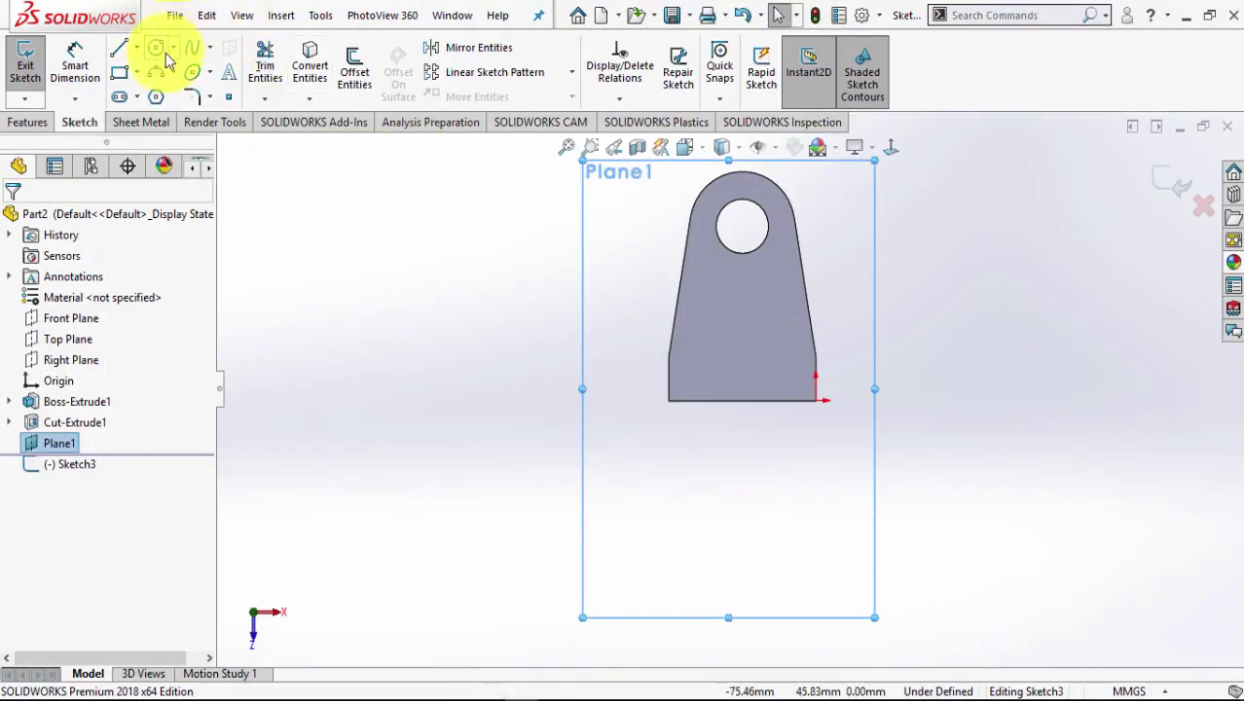
# Draw a corner rectangle on Plane1 hanging below the bracket's bottom edge.
pyautogui.click(121, 75)
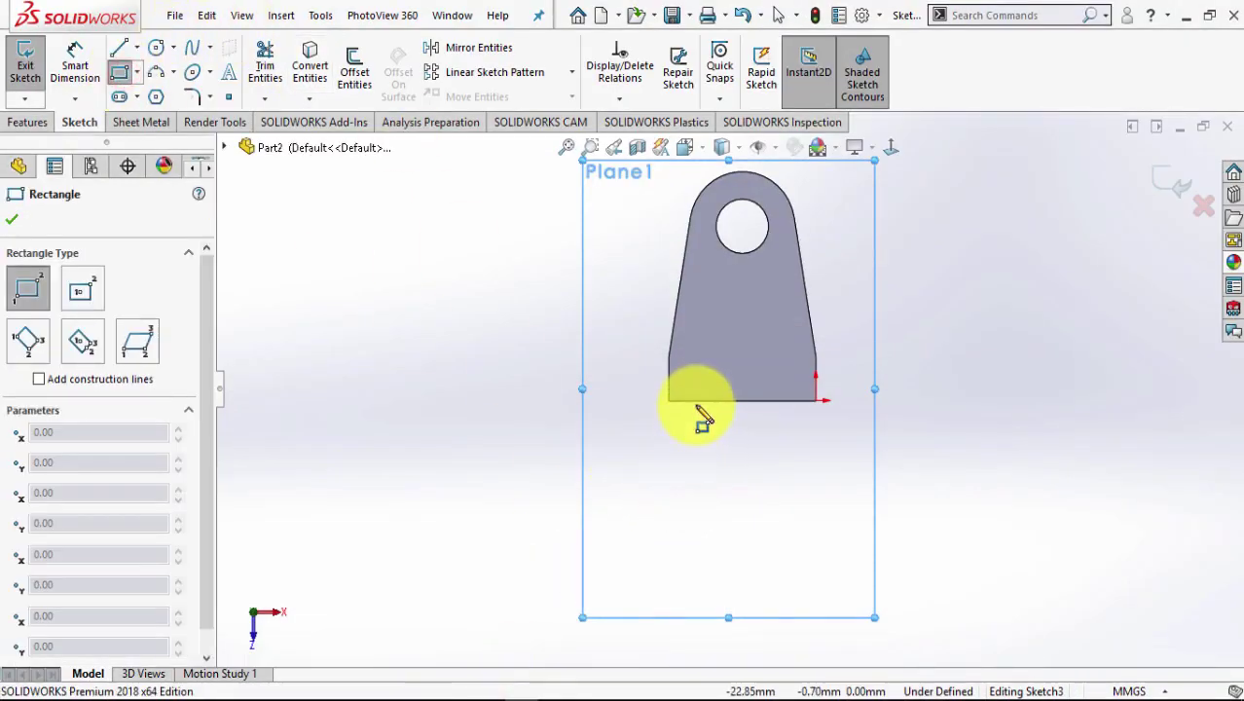
pyautogui.click(781, 563)
pyautogui.rightClick(1025, 484)
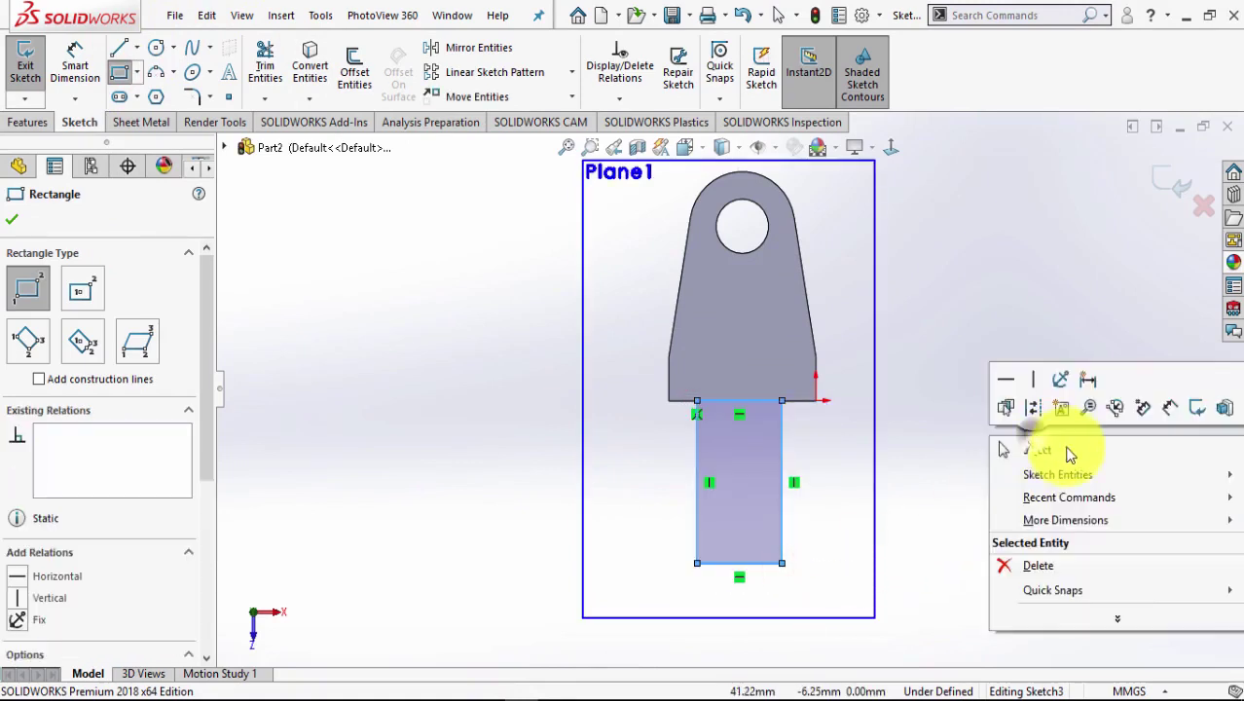
pyautogui.click(1071, 448)
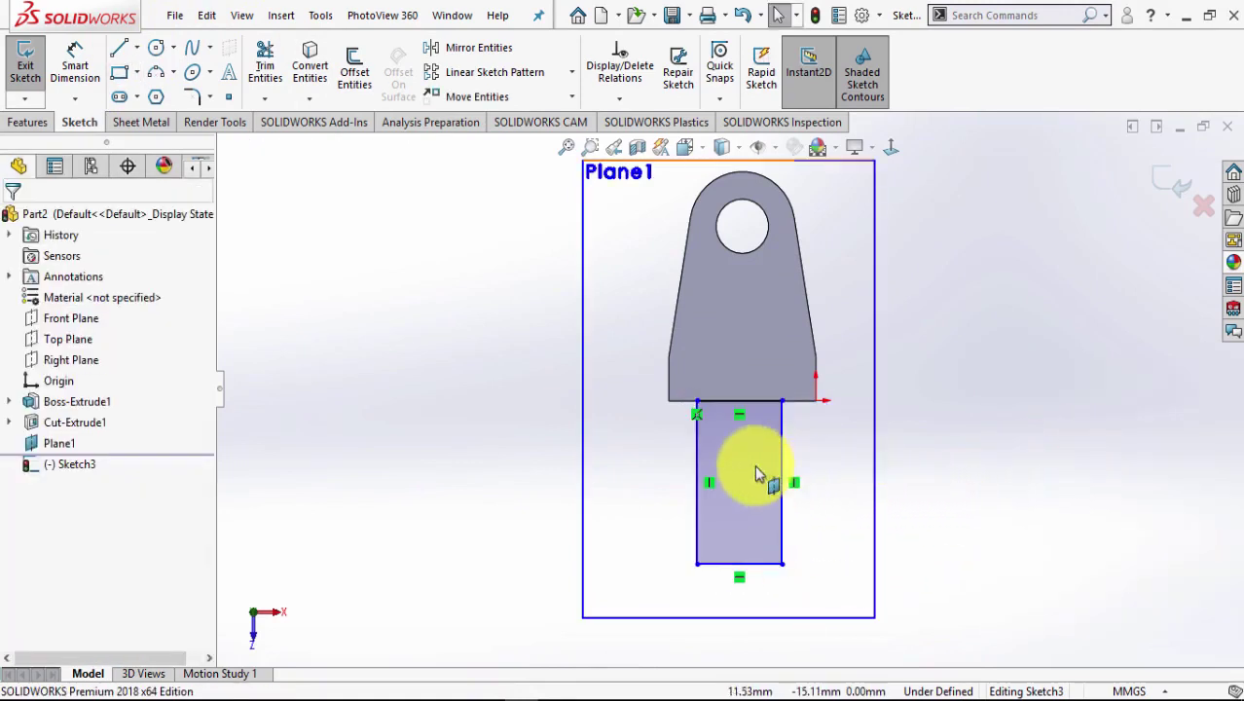
pyautogui.click(75, 54)
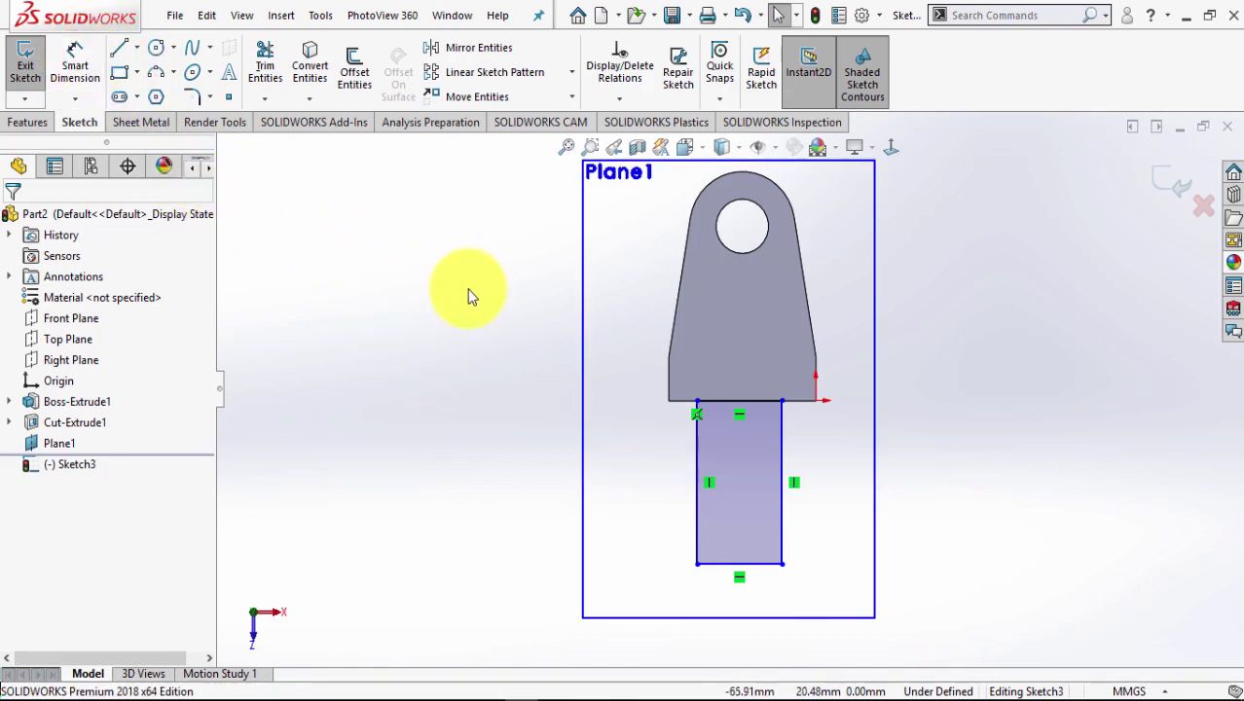
# Dimension the rectangle's top edge to 20 mm and its left edge to 30 mm.
pyautogui.click(74, 54)
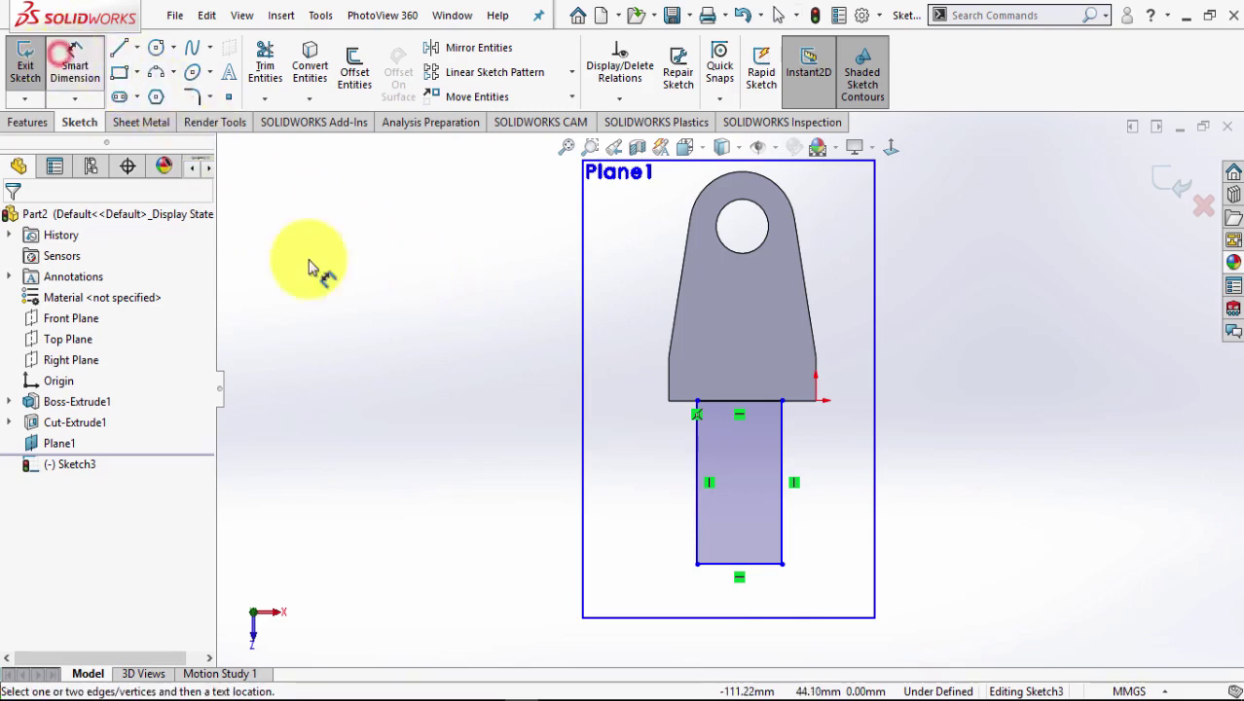
pyautogui.click(715, 406)
pyautogui.click(747, 353)
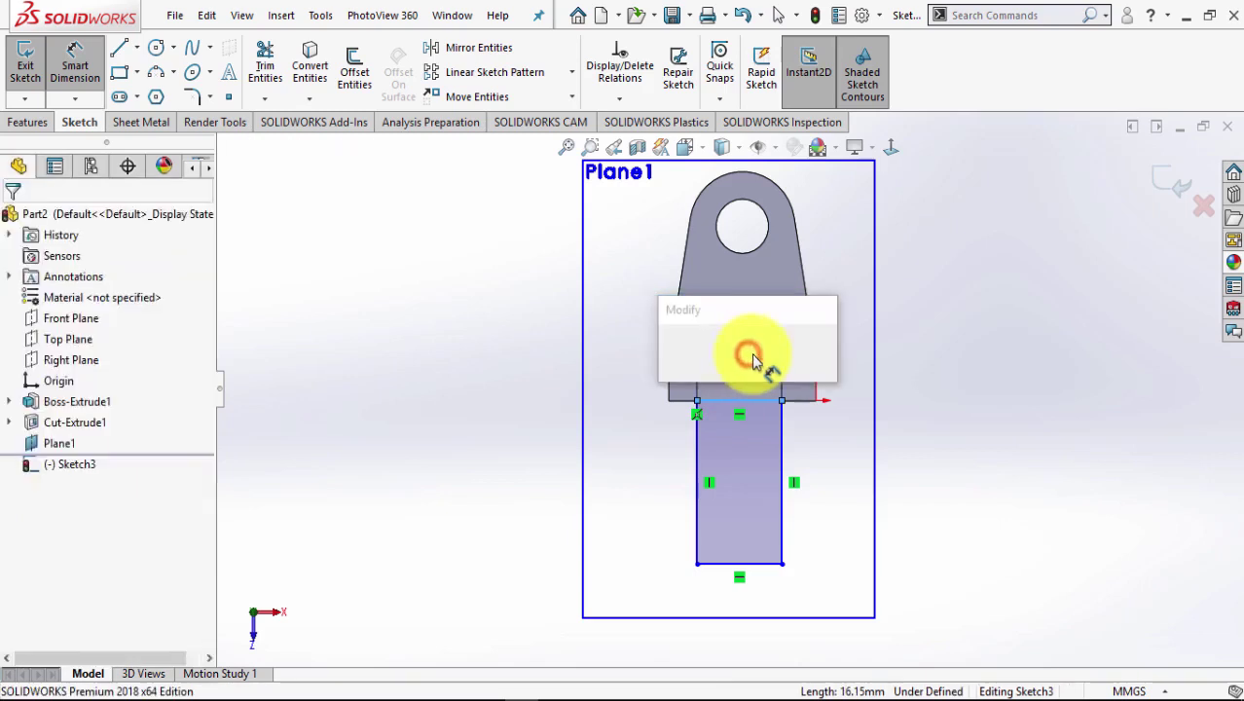
pyautogui.write('20')
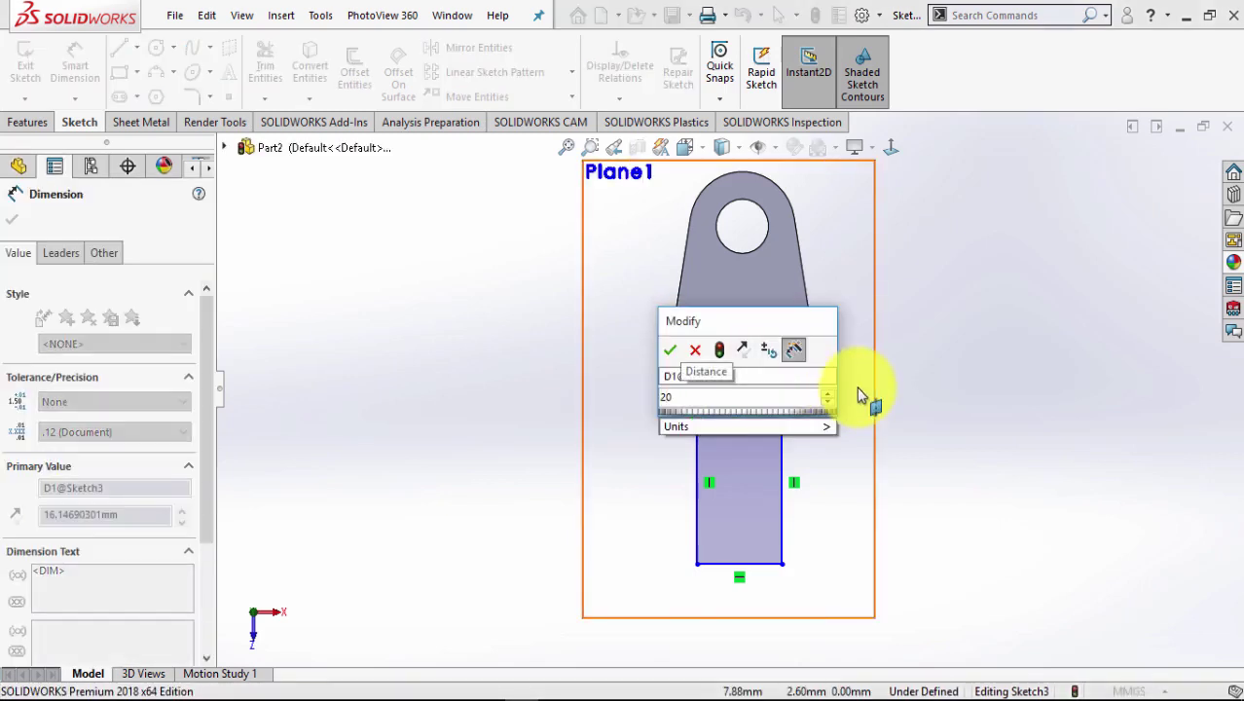
pyautogui.press('Return')
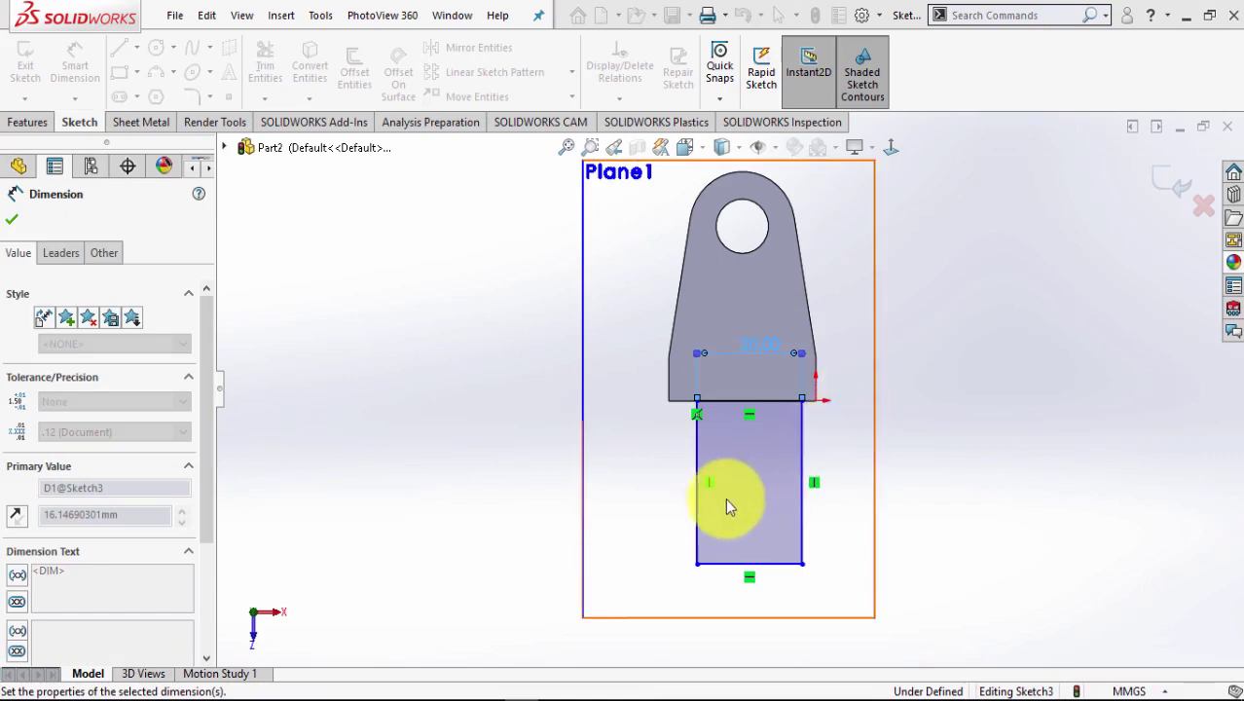
pyautogui.click(698, 521)
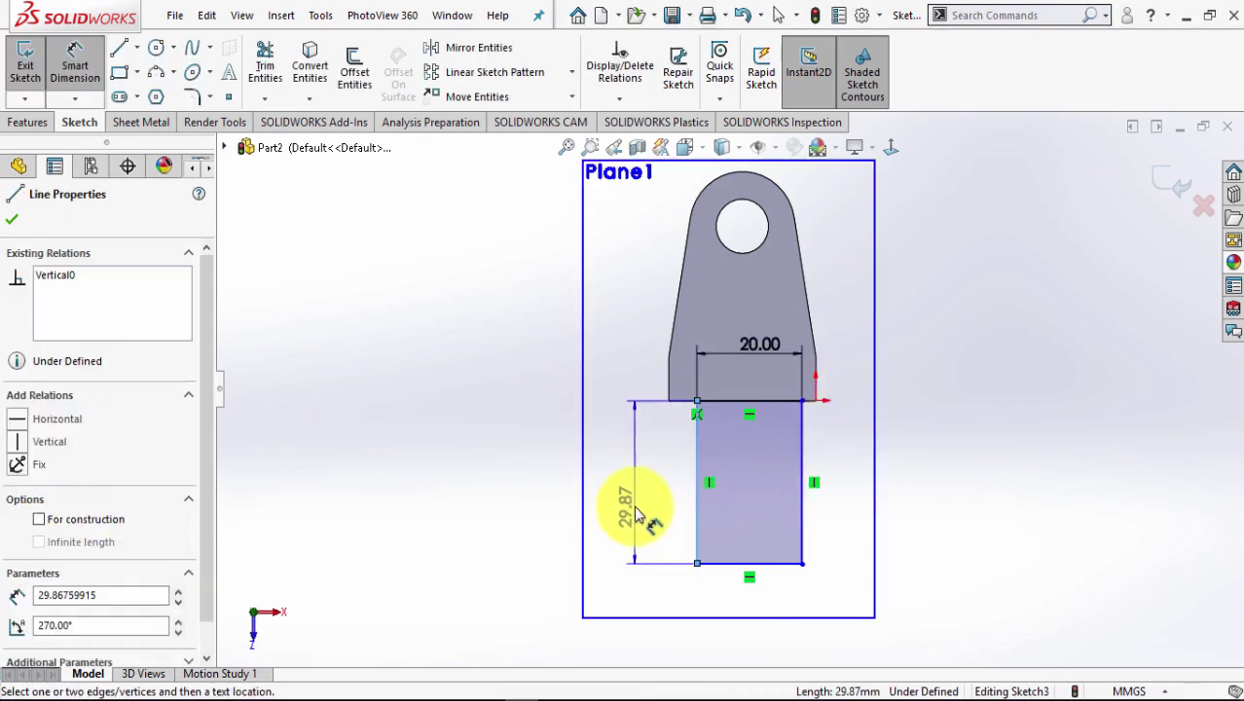
pyautogui.click(635, 513)
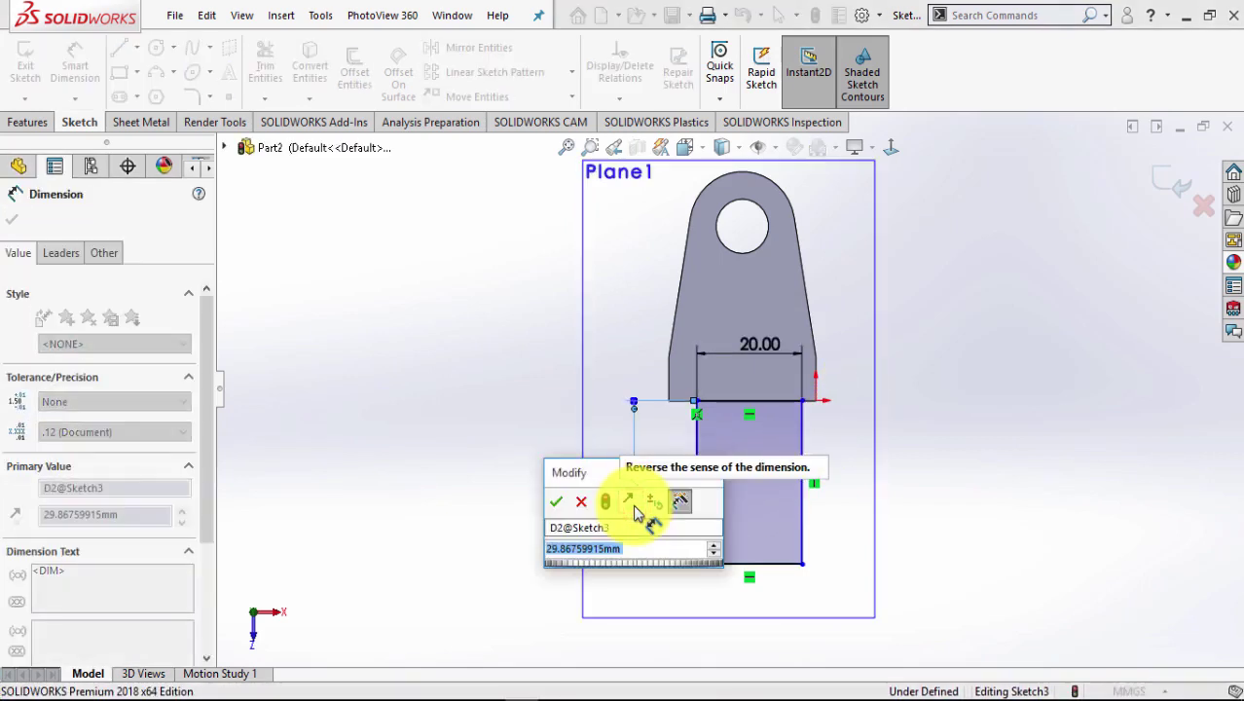
pyautogui.write('30')
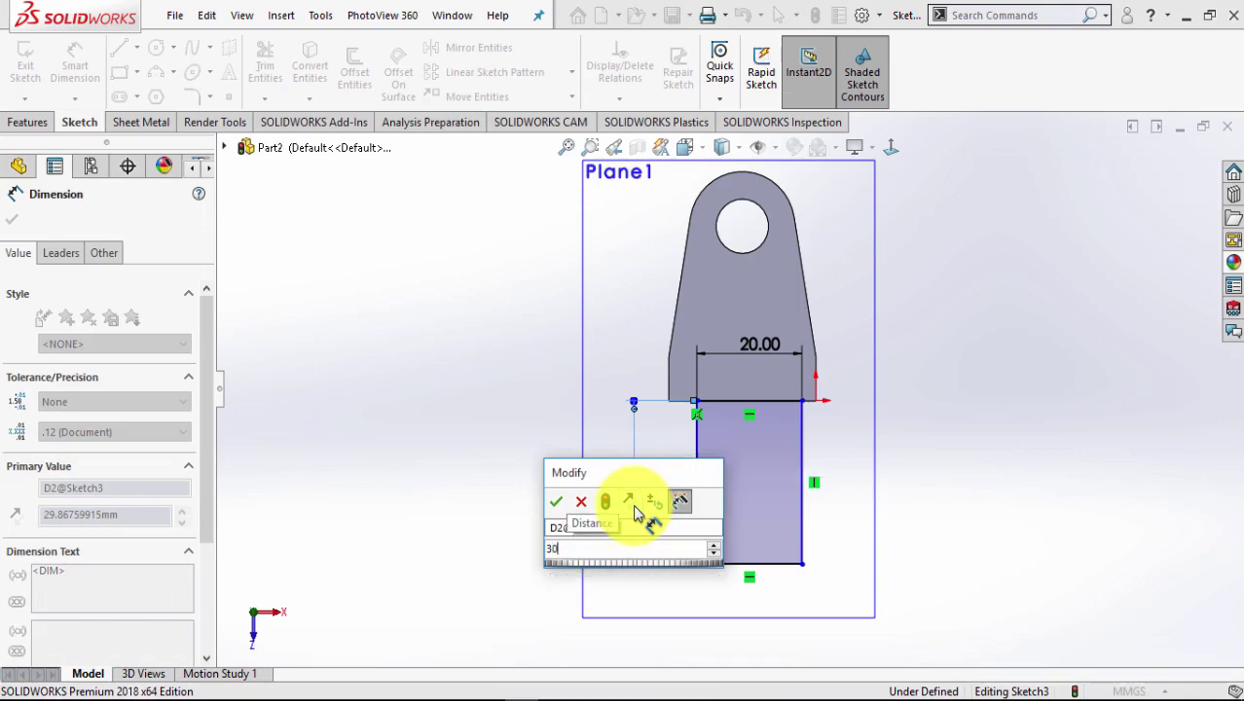
pyautogui.press('Return')
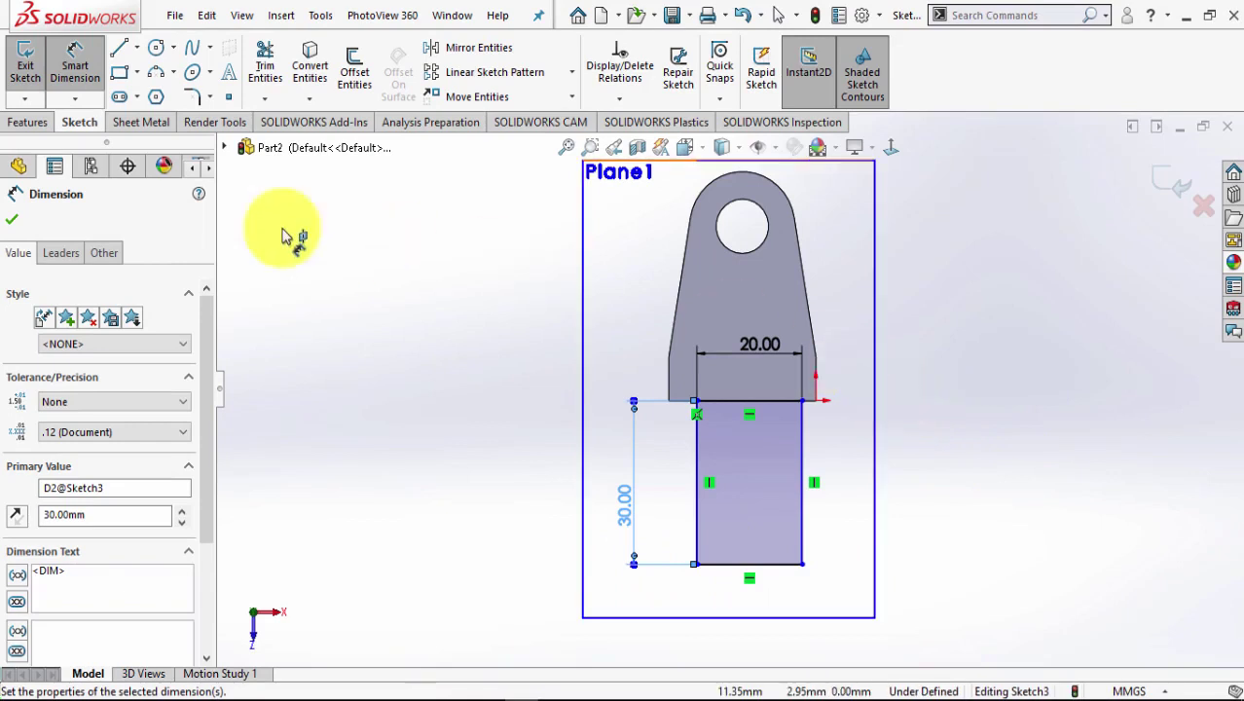
pyautogui.click(9, 221)
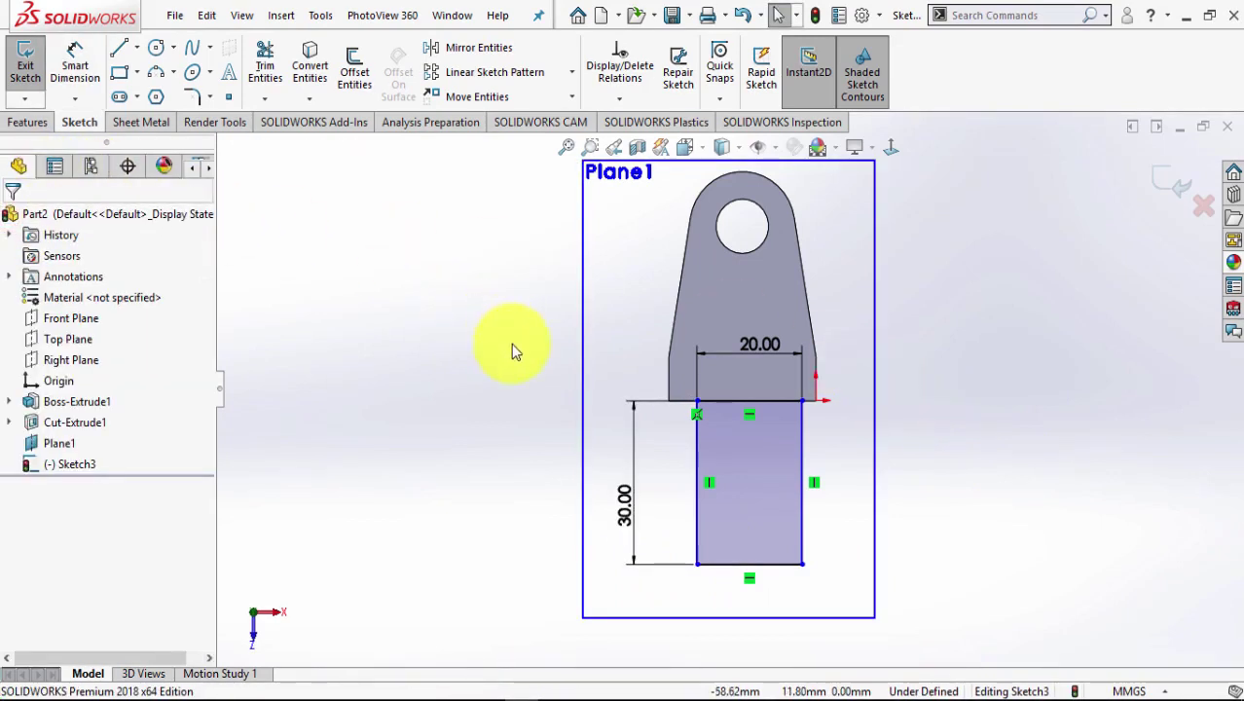
# Add a Vertical relation between the rectangle's and bracket's bottom-edge midpoints, then view Normal To.
pyautogui.click(750, 565)
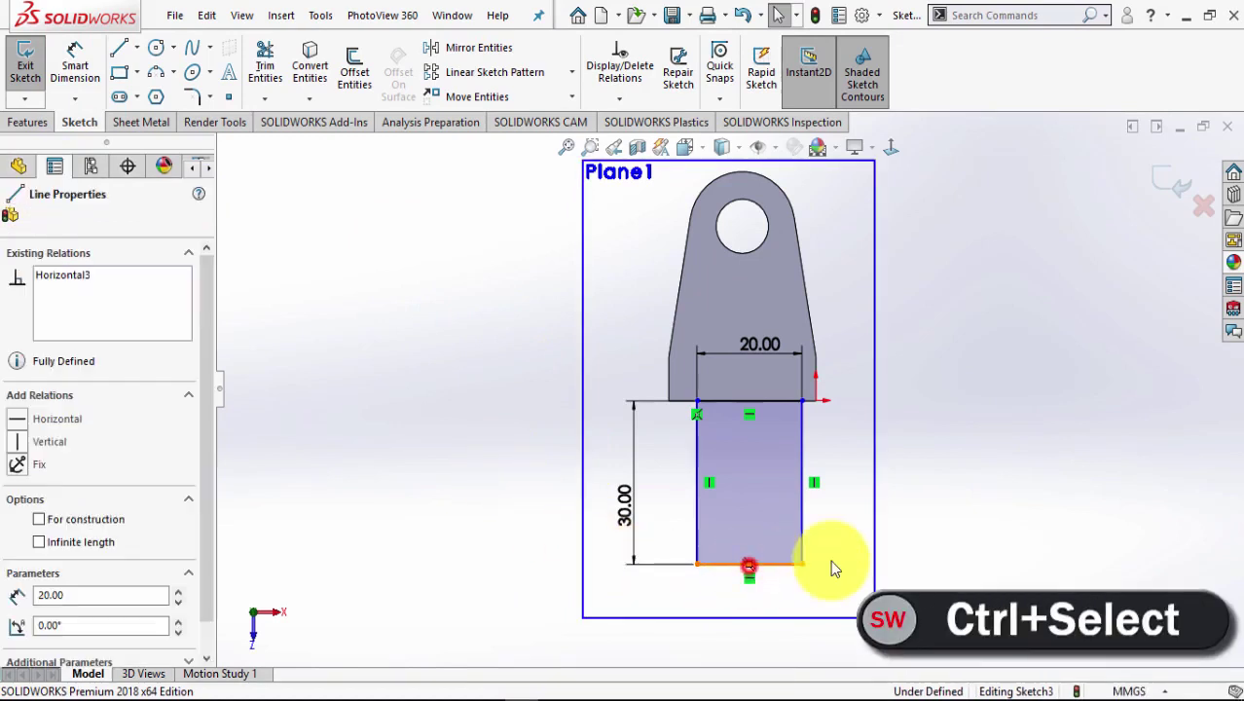
pyautogui.moveTo(1024, 350)
pyautogui.mouseDown(button='middle')
pyautogui.moveTo(999, 208)
pyautogui.moveTo(845, 259)
pyautogui.mouseUp(button='middle')
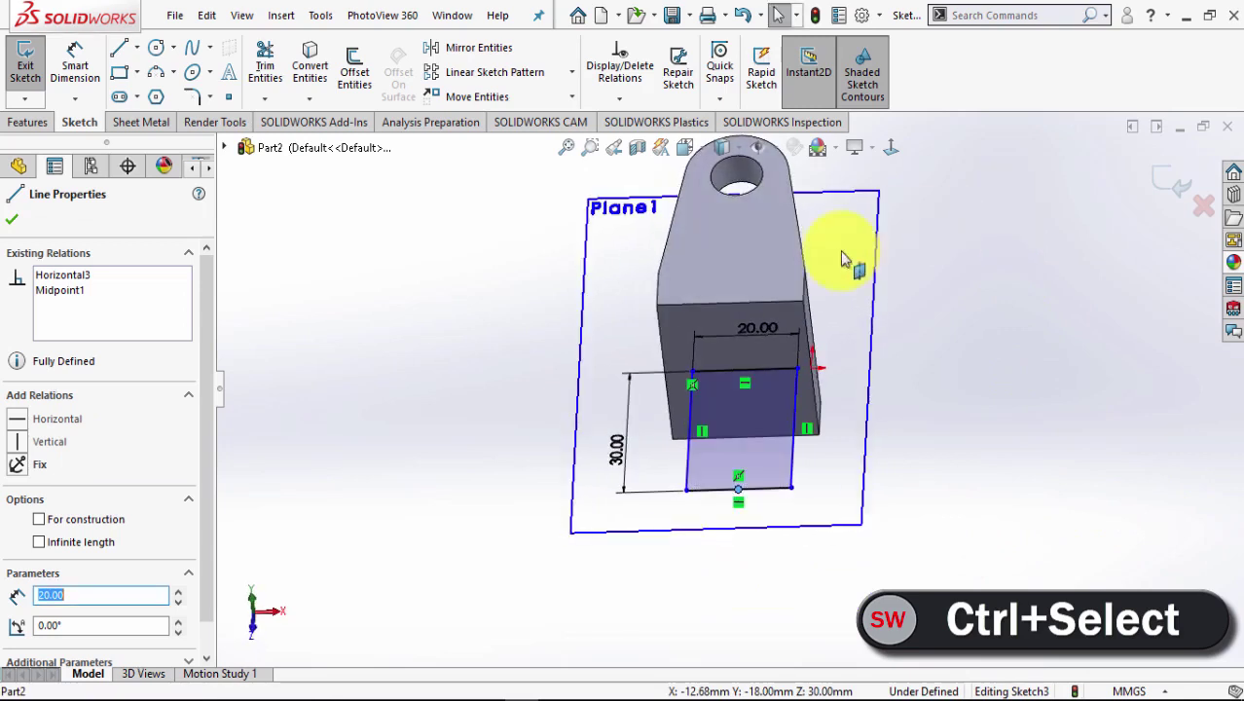
pyautogui.keyDown('ctrl'); pyautogui.click(732, 307); pyautogui.keyUp('ctrl')
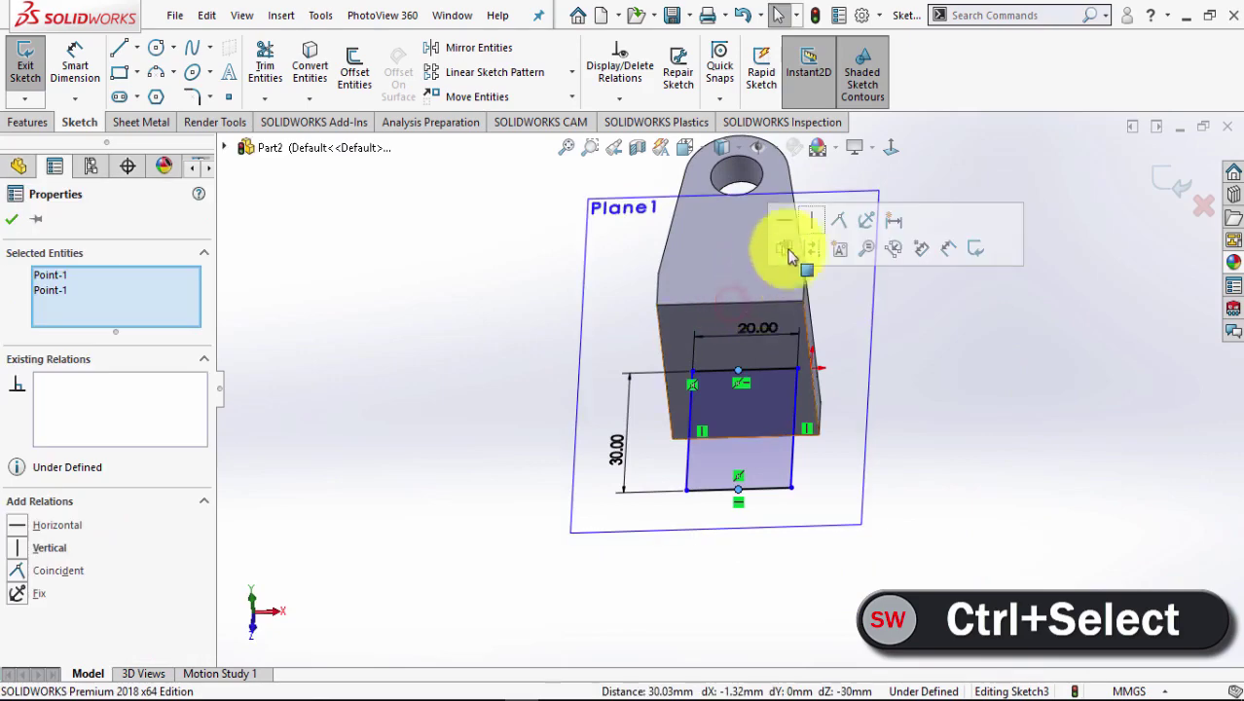
pyautogui.click(816, 224)
pyautogui.click(1024, 306)
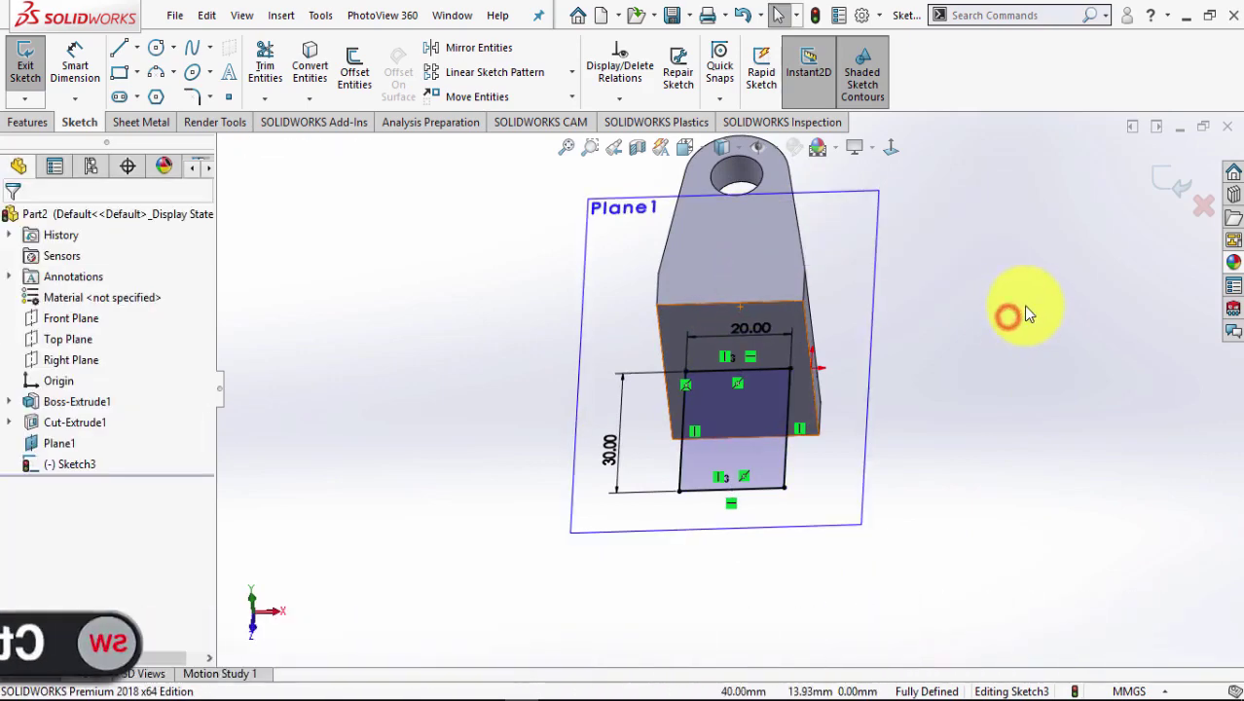
pyautogui.moveTo(1024, 306); pyautogui.dragTo(1034, 426, button='middle')
pyautogui.hotkey('ctrl', '8')
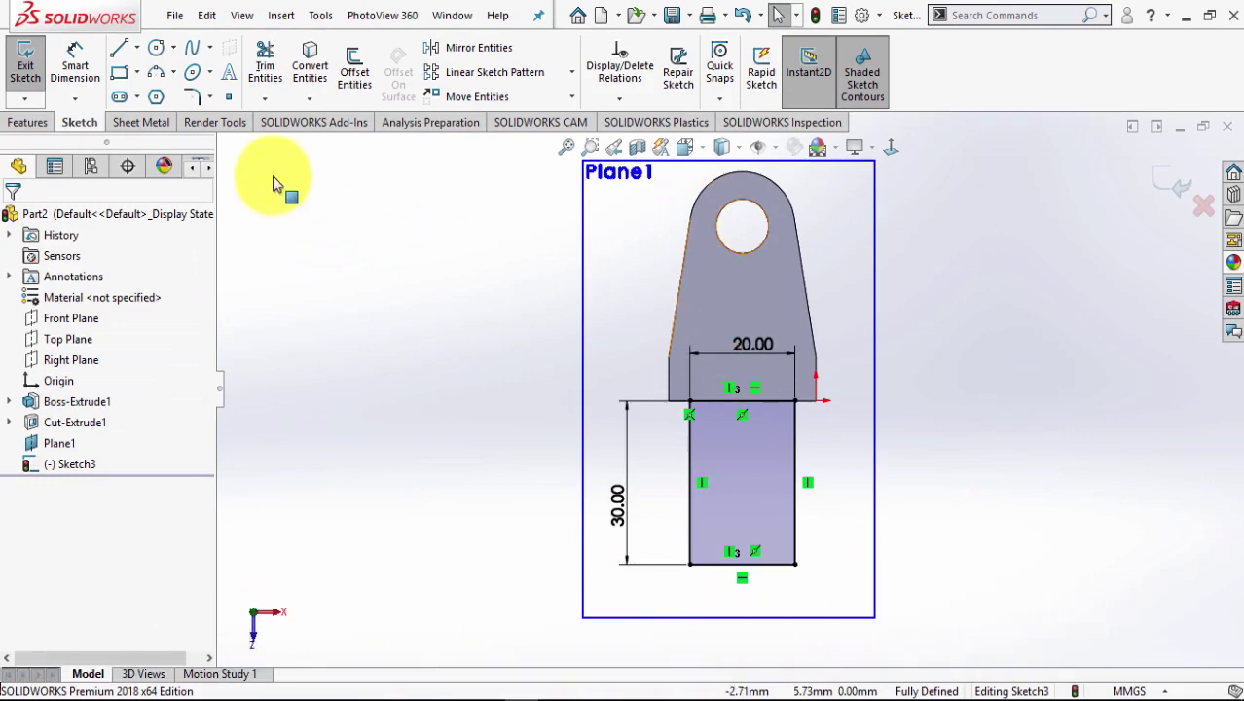
# Draw two diagonal lines cutting off the rectangle's bottom-left and bottom-right corners.
pyautogui.click(116, 49)
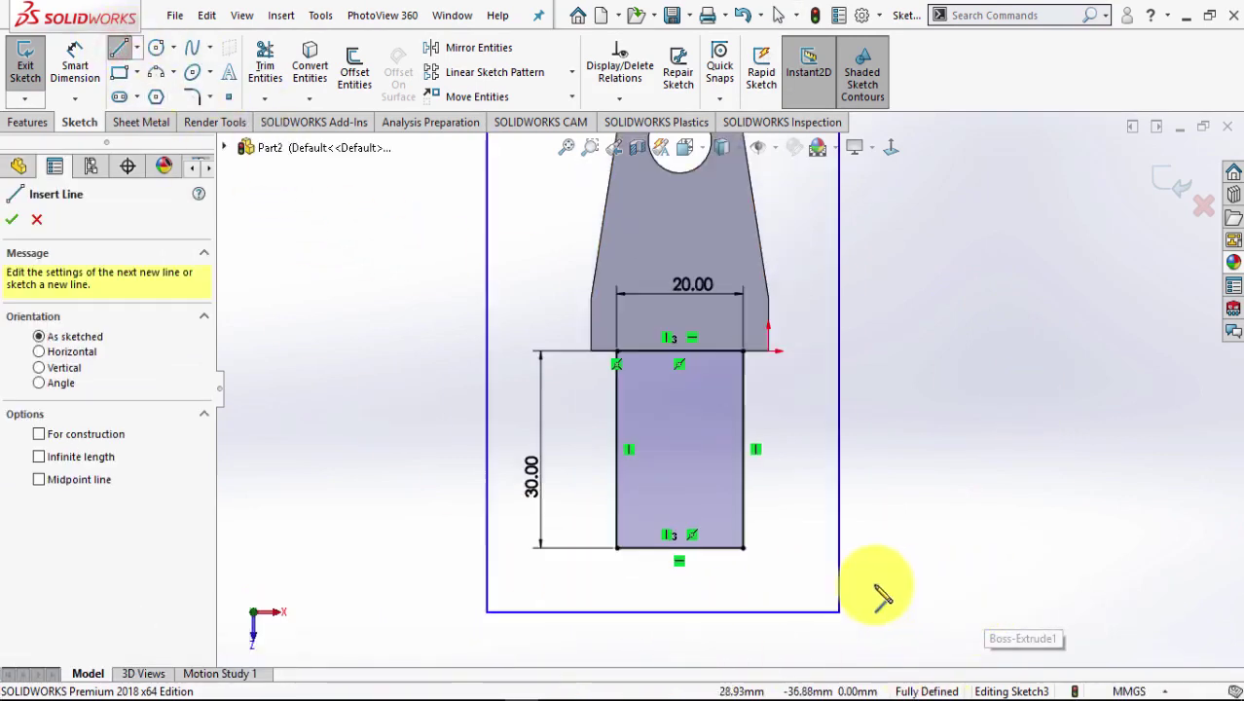
pyautogui.scroll(-3, 983, 599)
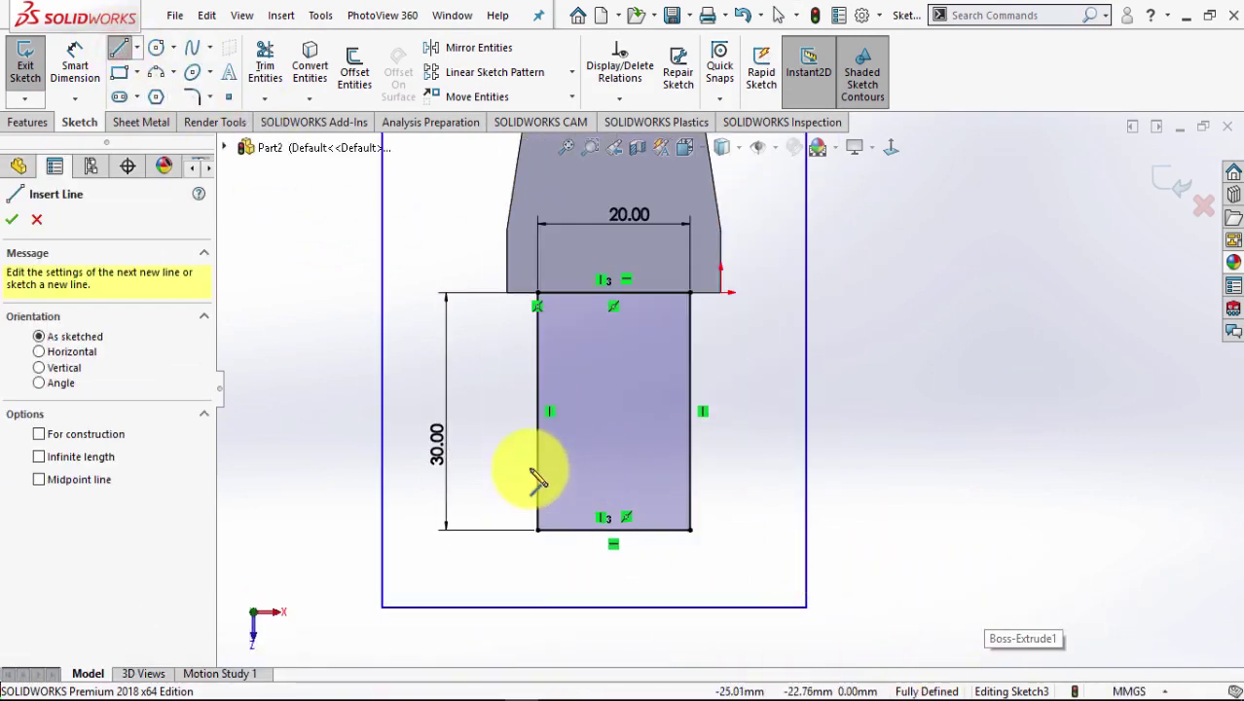
pyautogui.click(537, 455)
pyautogui.click(562, 530)
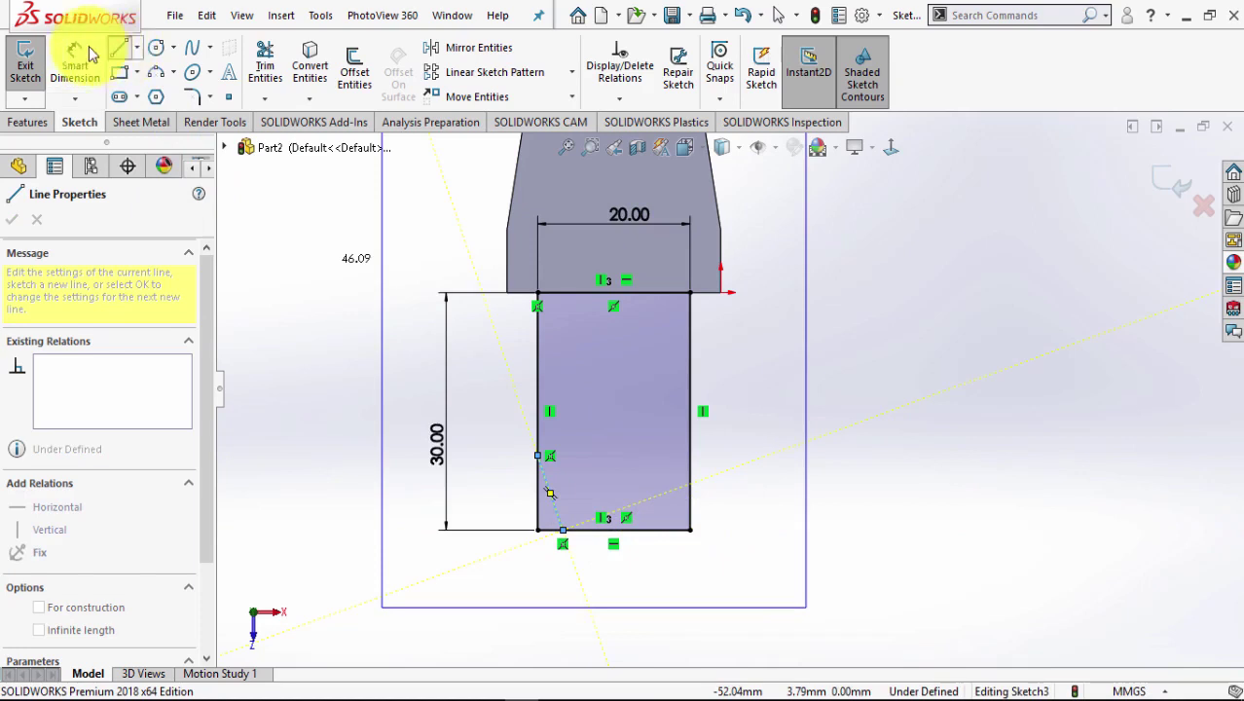
pyautogui.rightClick(316, 255)
pyautogui.click(346, 267)
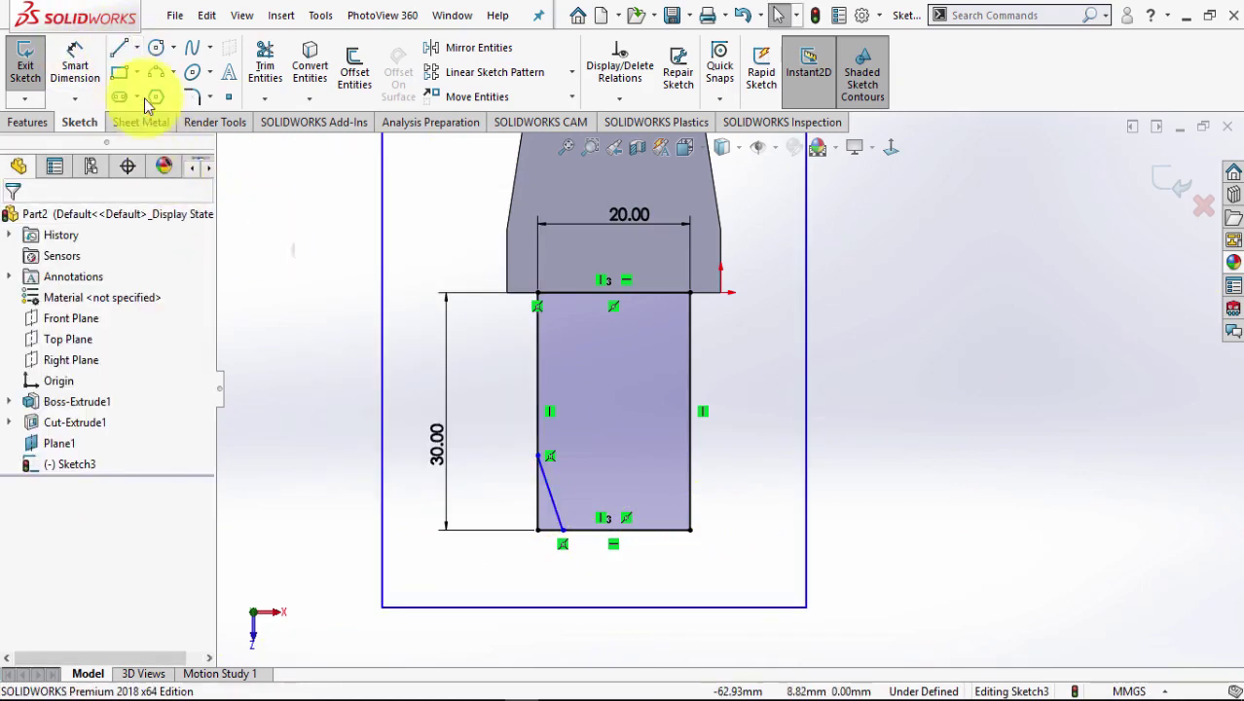
pyautogui.click(118, 48)
pyautogui.click(689, 481)
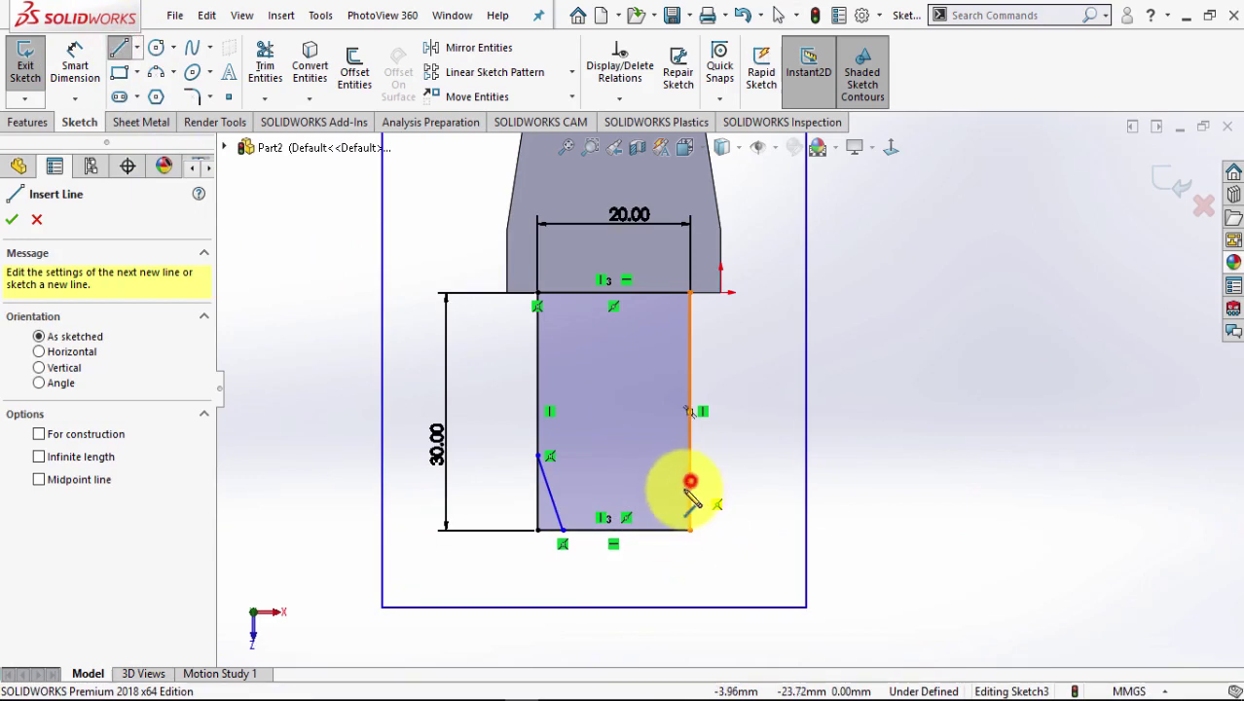
pyautogui.click(650, 531)
pyautogui.doubleClick(939, 454)
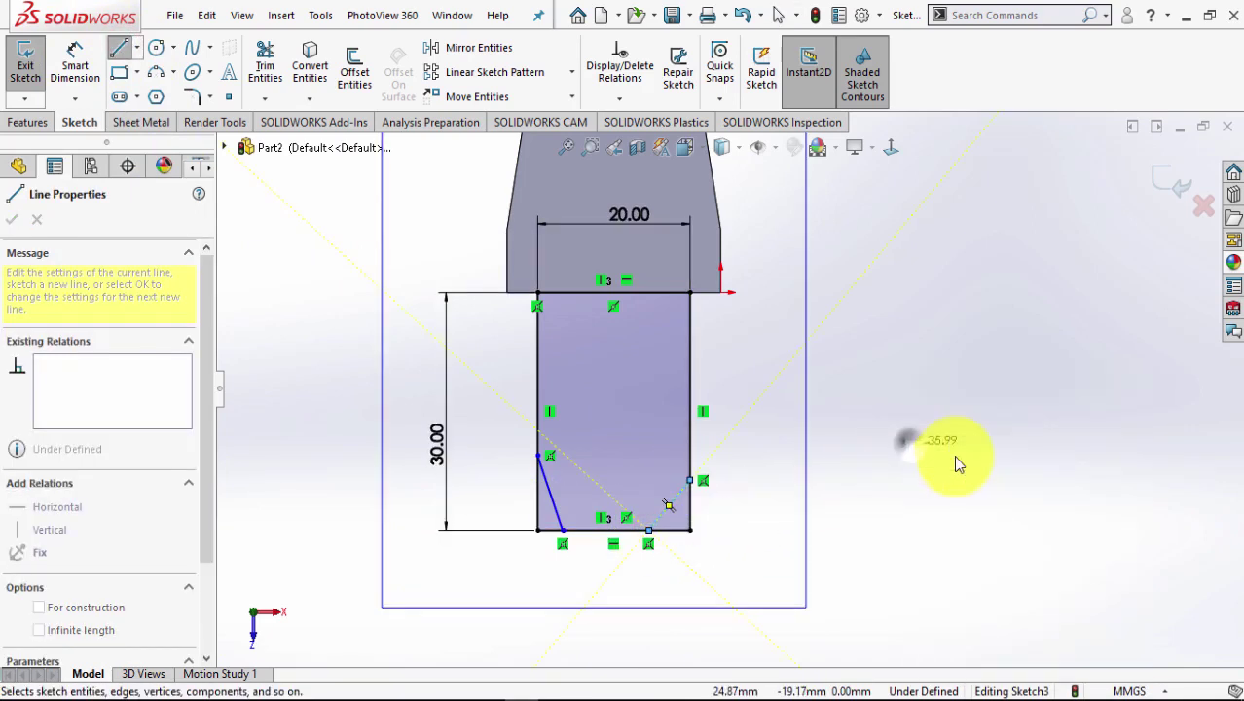
pyautogui.press('Escape')
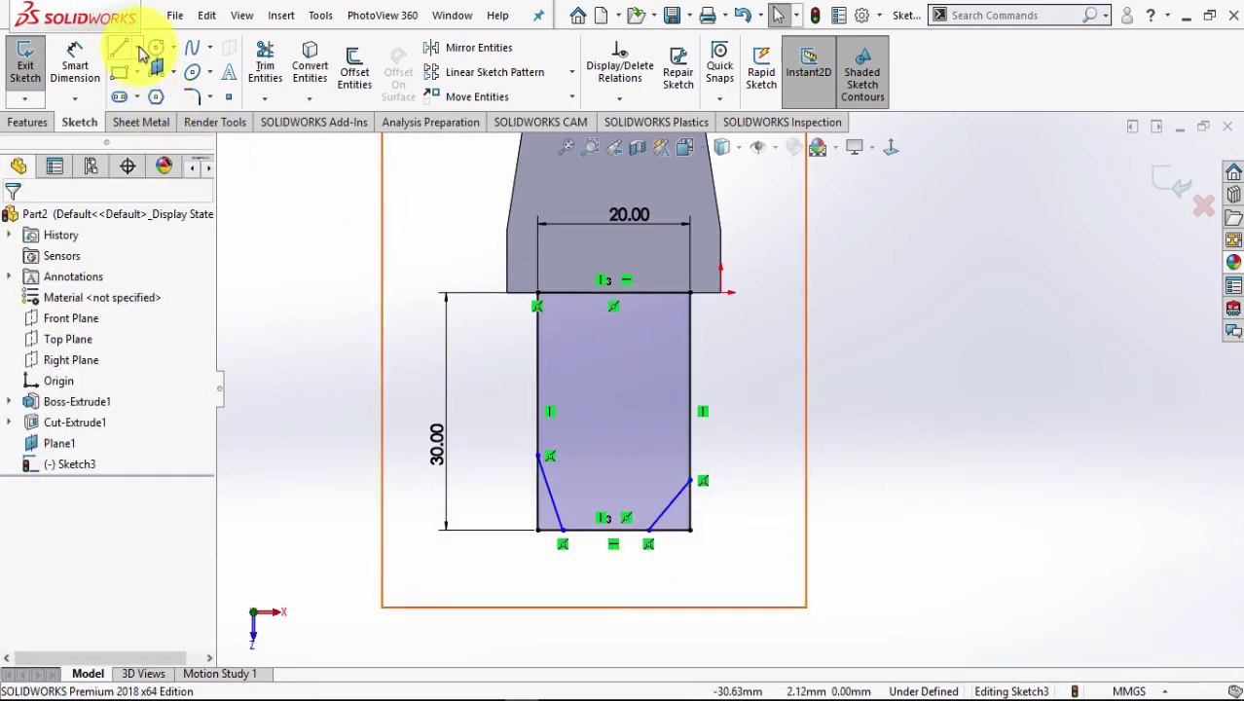
# Add a vertical centreline from the top-edge midpoint to the bottom-edge midpoint.
pyautogui.click(138, 49)
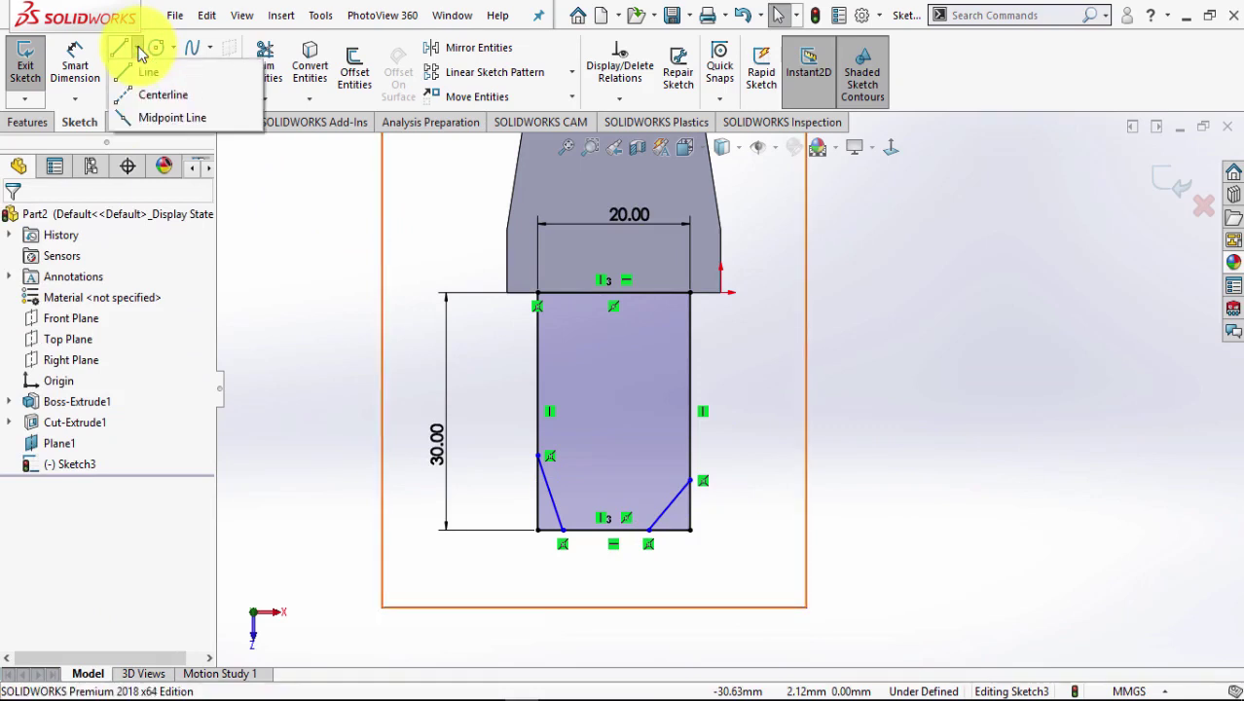
pyautogui.click(160, 94)
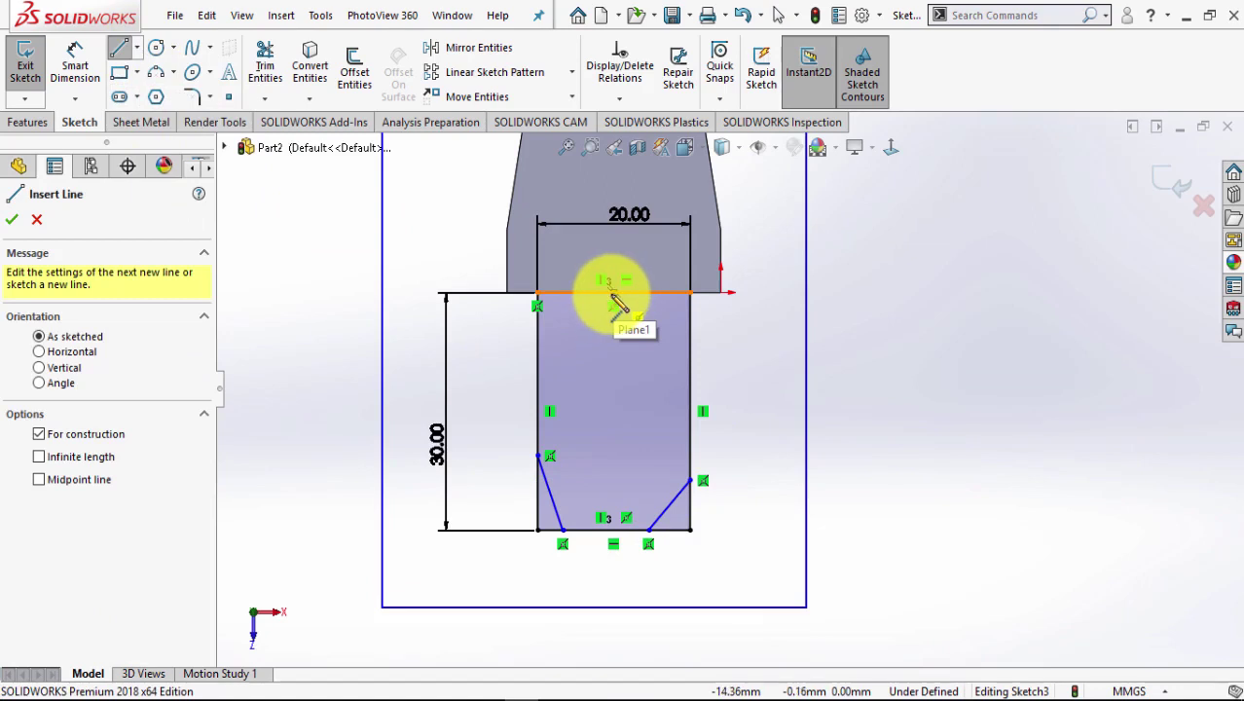
pyautogui.click(614, 293)
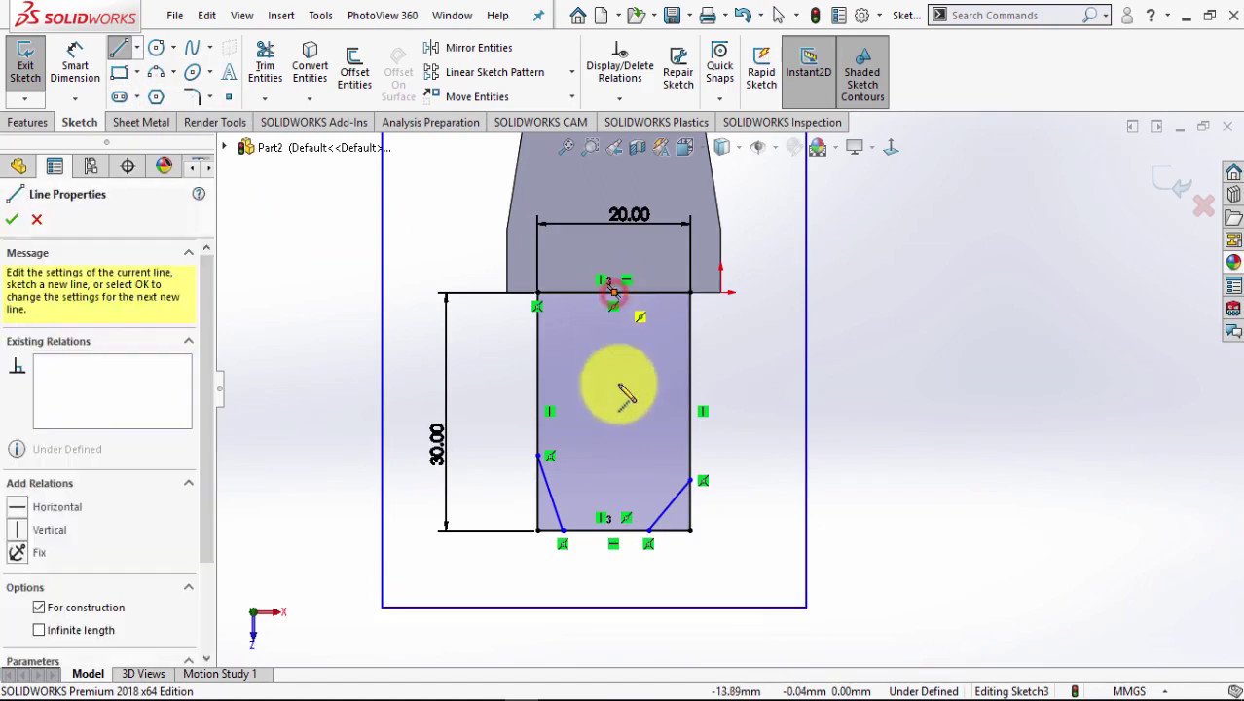
pyautogui.click(613, 530)
pyautogui.rightClick(1013, 414)
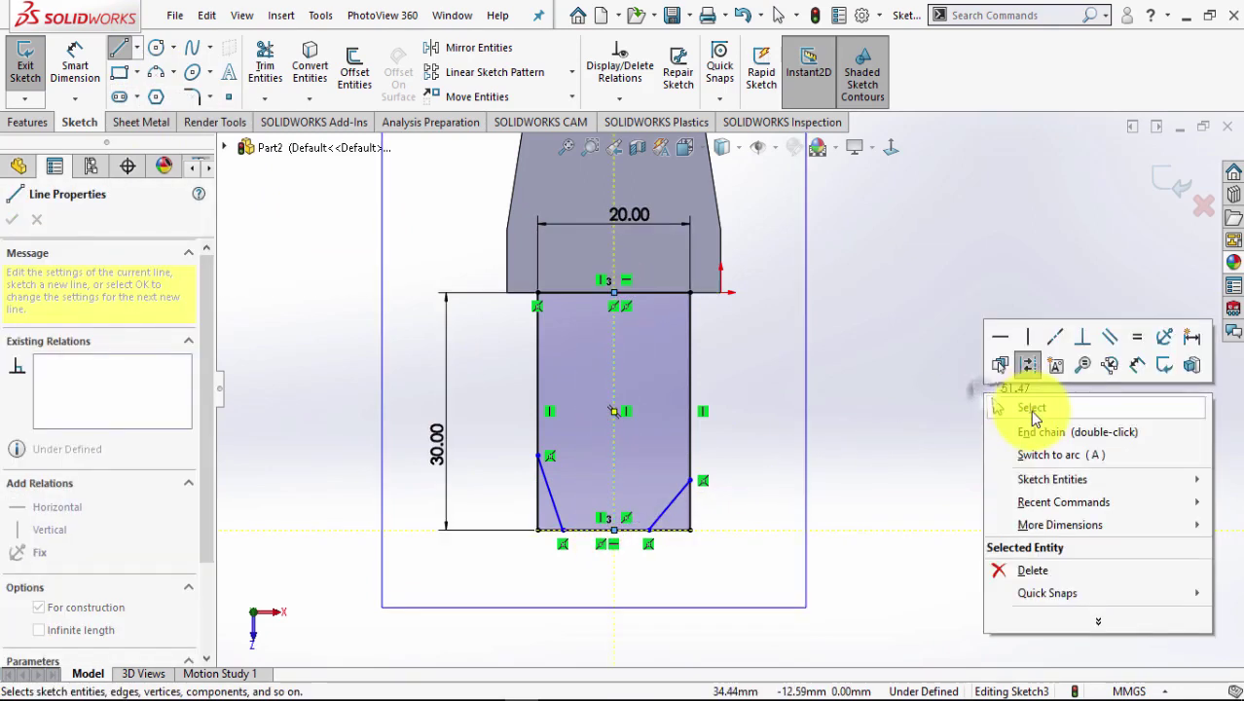
pyautogui.click(1032, 409)
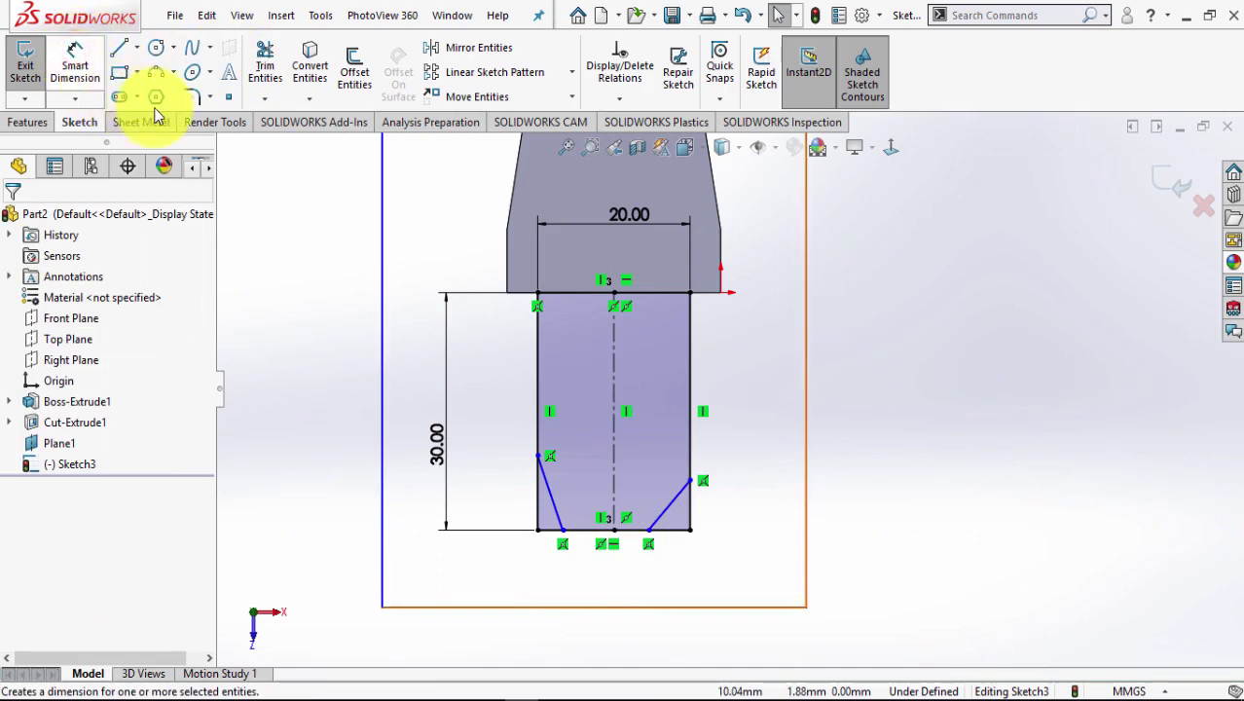
# Dimension the right taper's side point 20 mm below the rectangle's top edge.
pyautogui.click(75, 66)
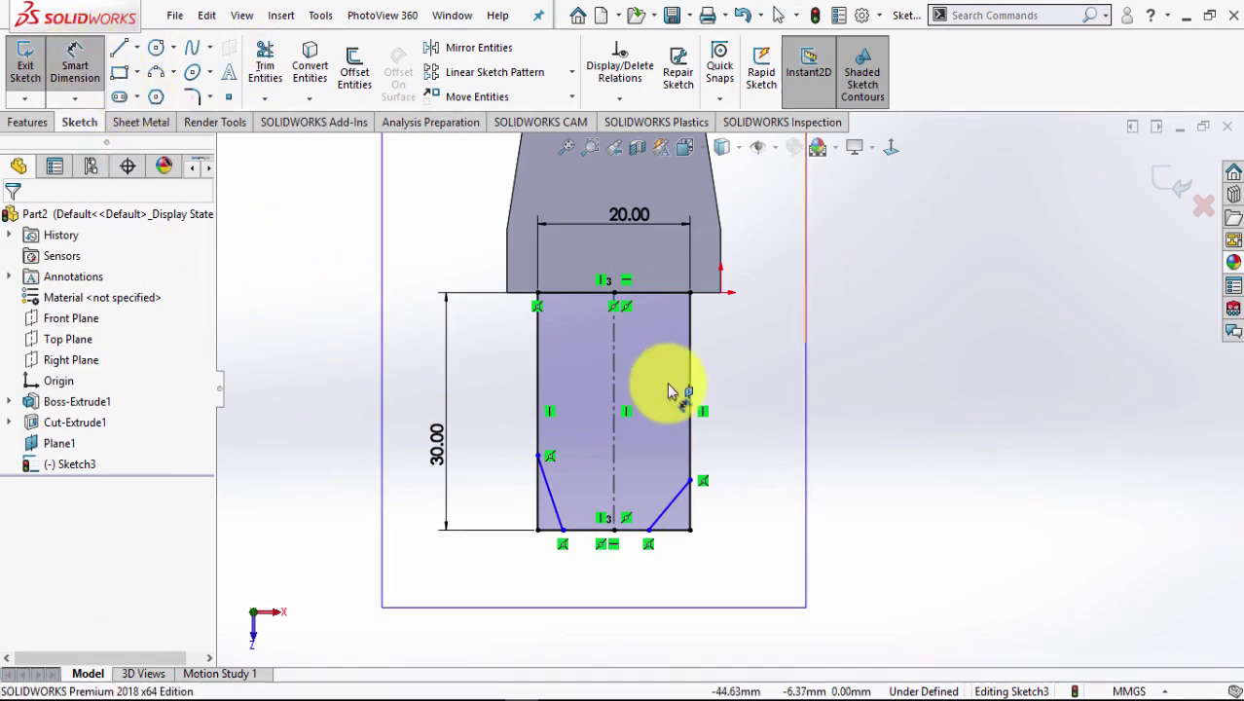
pyautogui.click(667, 295)
pyautogui.click(690, 478)
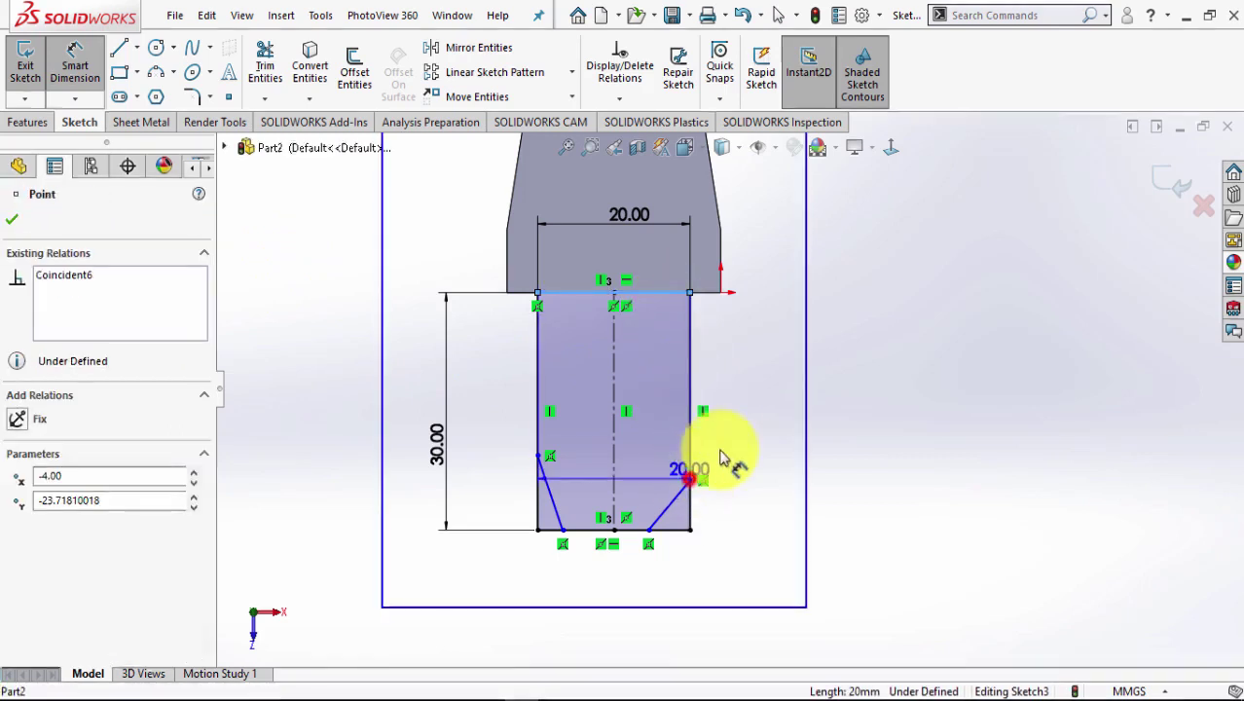
pyautogui.click(750, 418)
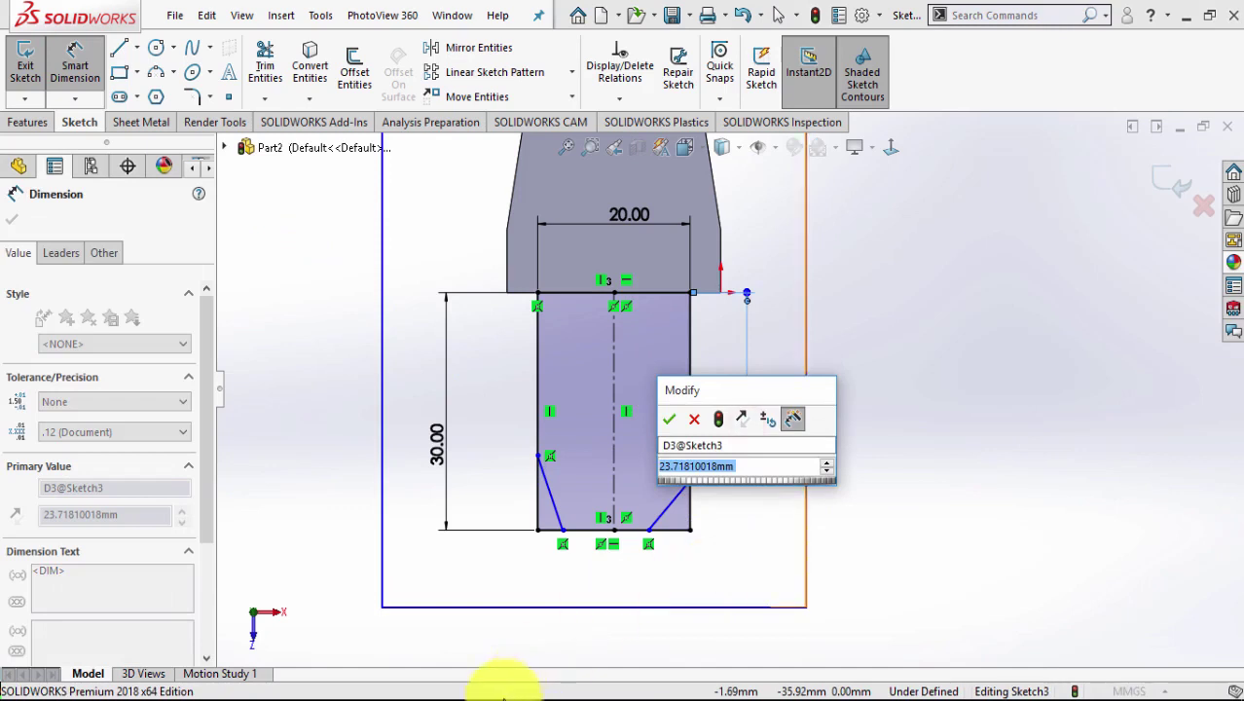
pyautogui.click(492, 693)
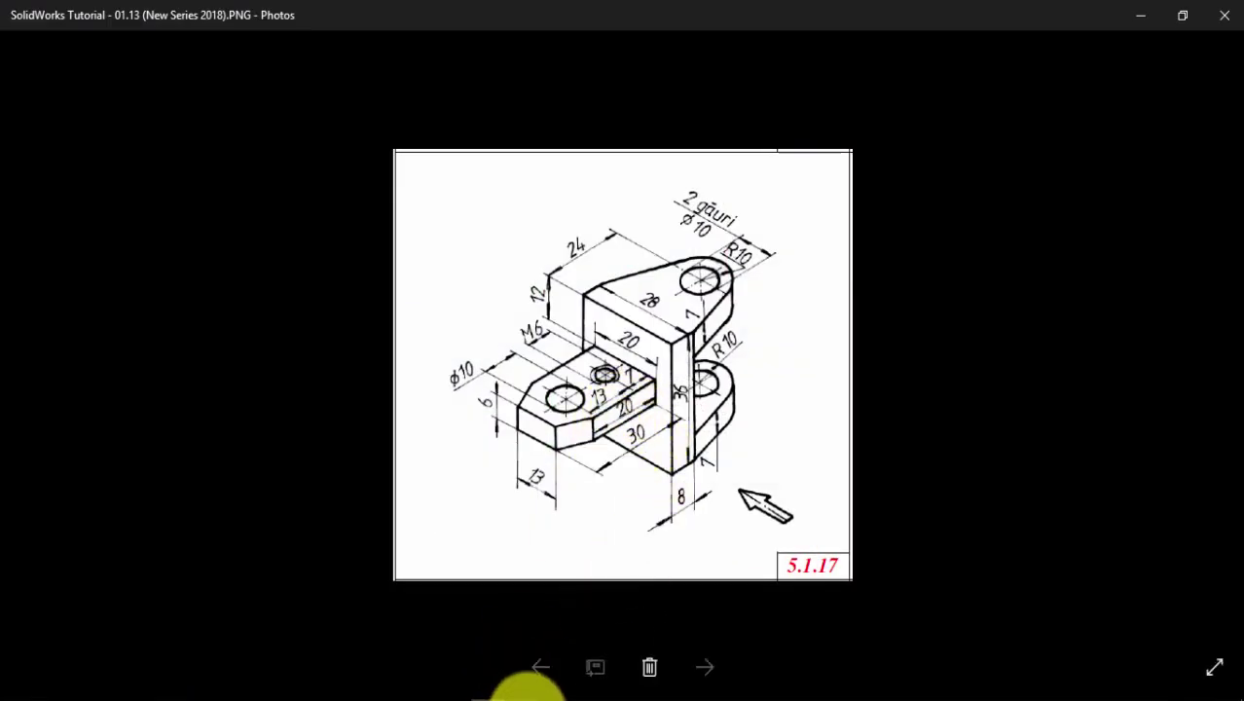
pyautogui.click(494, 693)
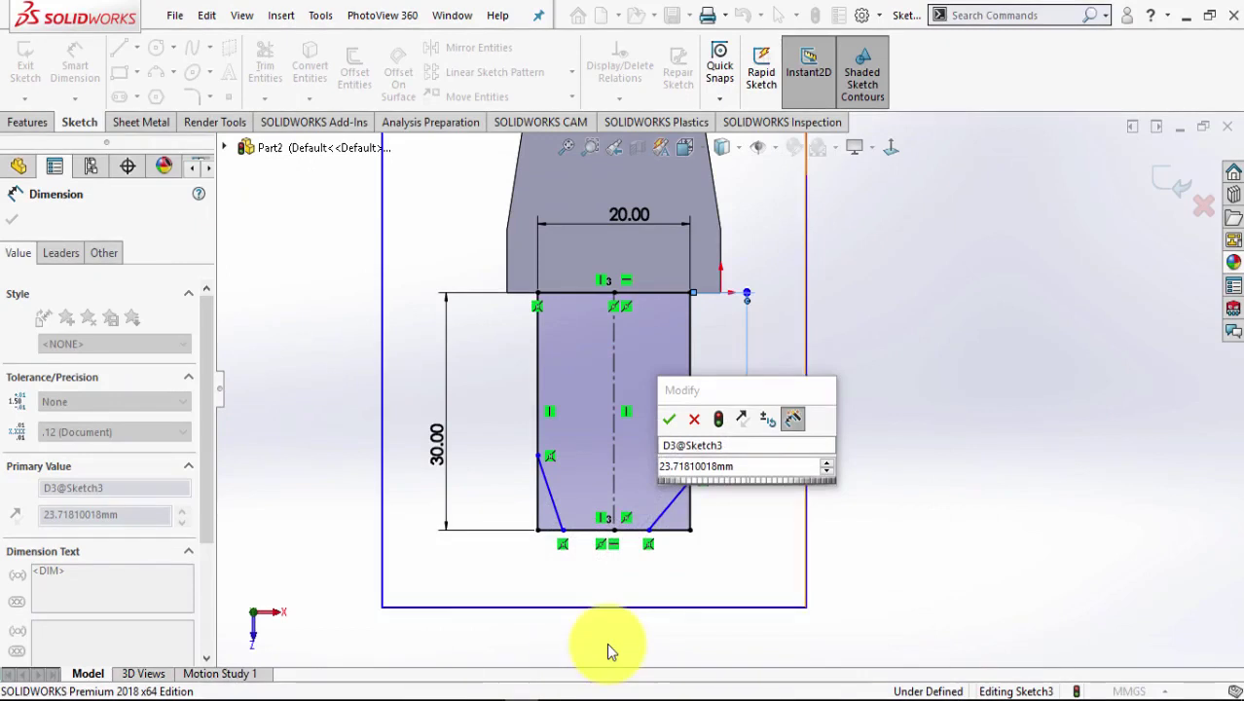
pyautogui.click(761, 471)
pyautogui.write('2')
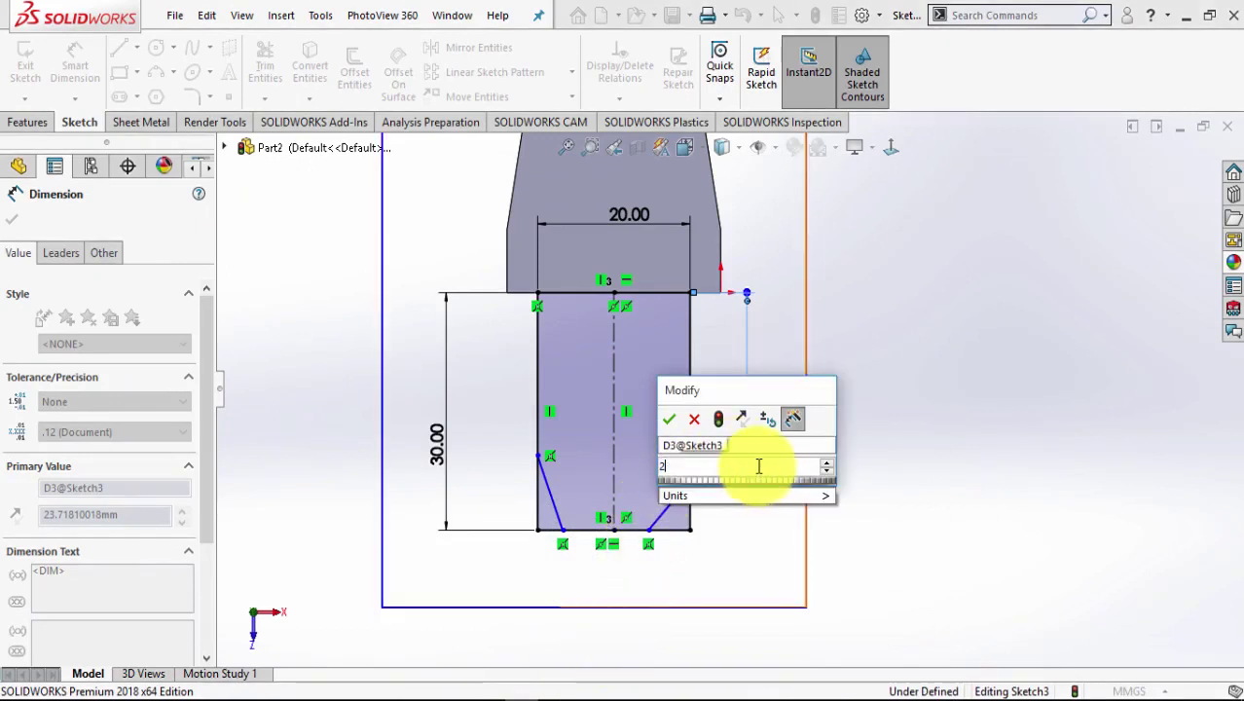
pyautogui.write('0')
pyautogui.press('Return')
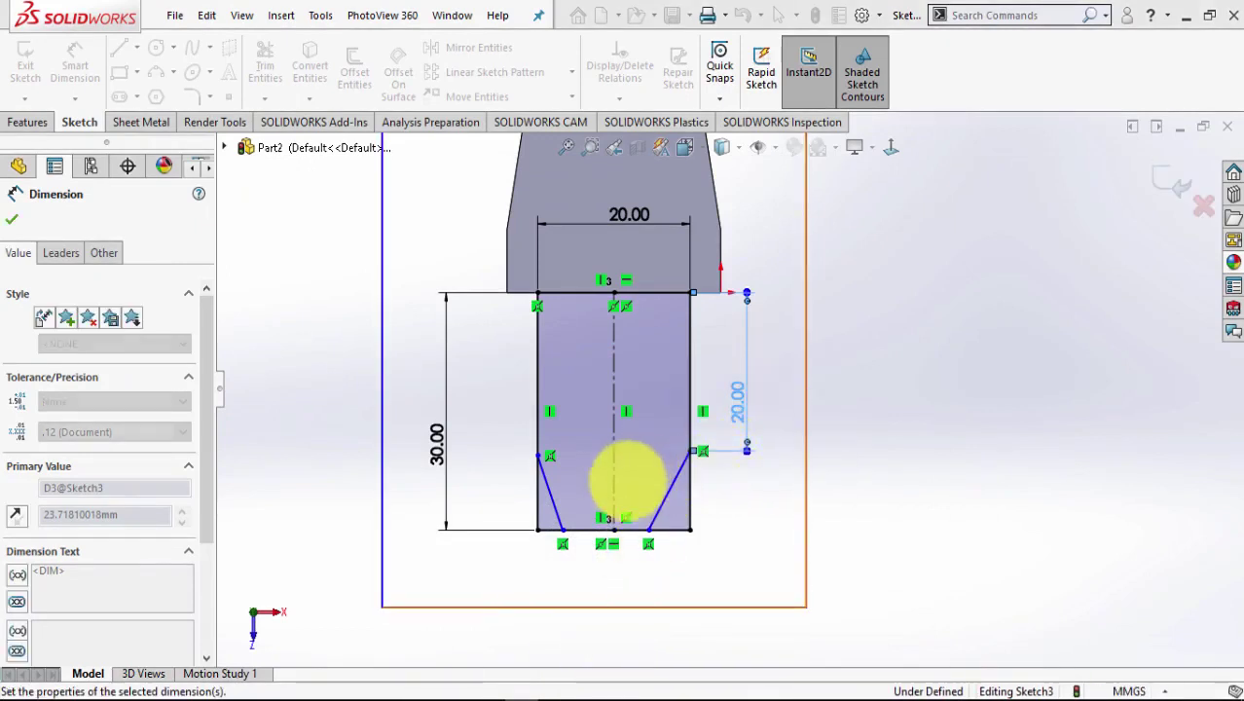
# Set the distance between the two bottom taper points to 13 mm.
pyautogui.click(563, 531)
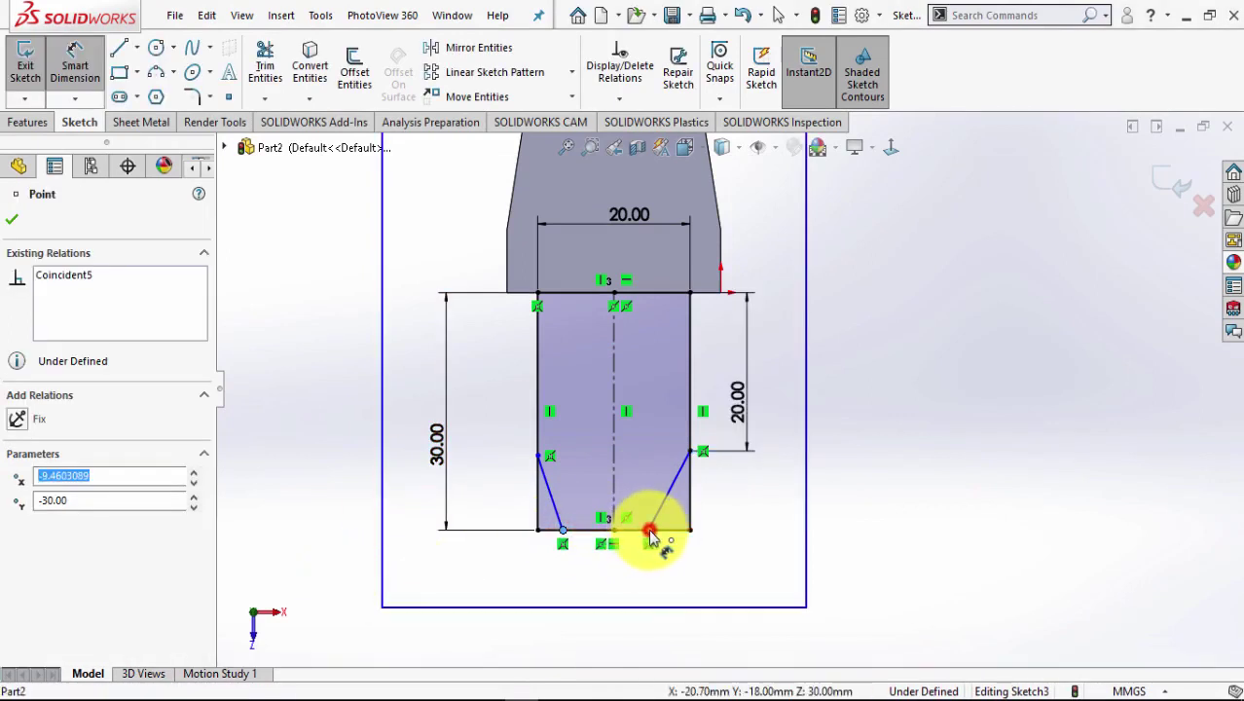
pyautogui.click(648, 530)
pyautogui.click(594, 587)
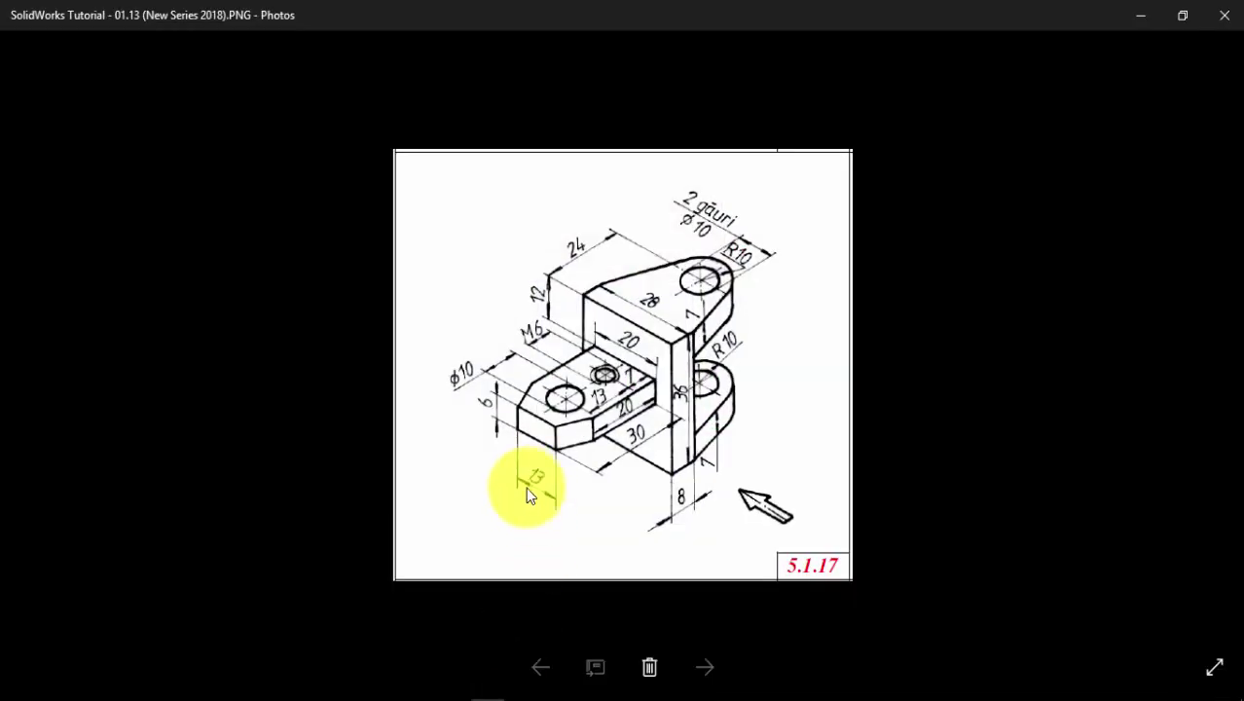
pyautogui.click(494, 695)
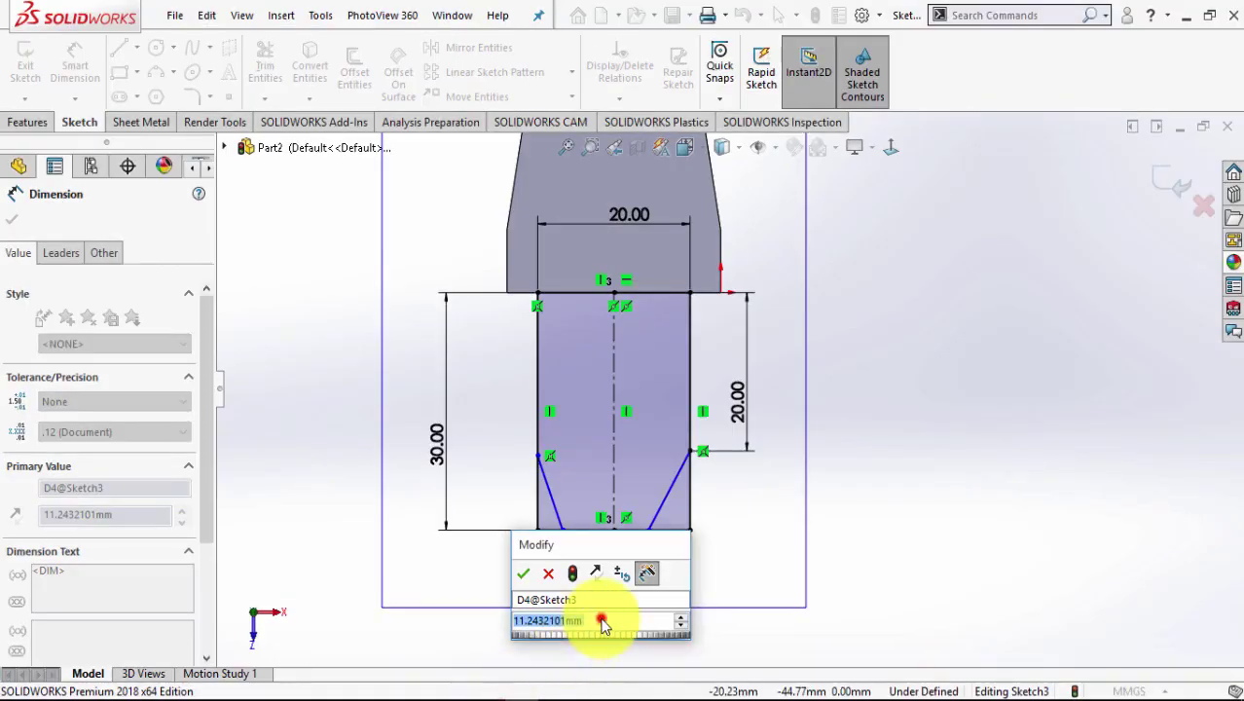
pyautogui.write('13')
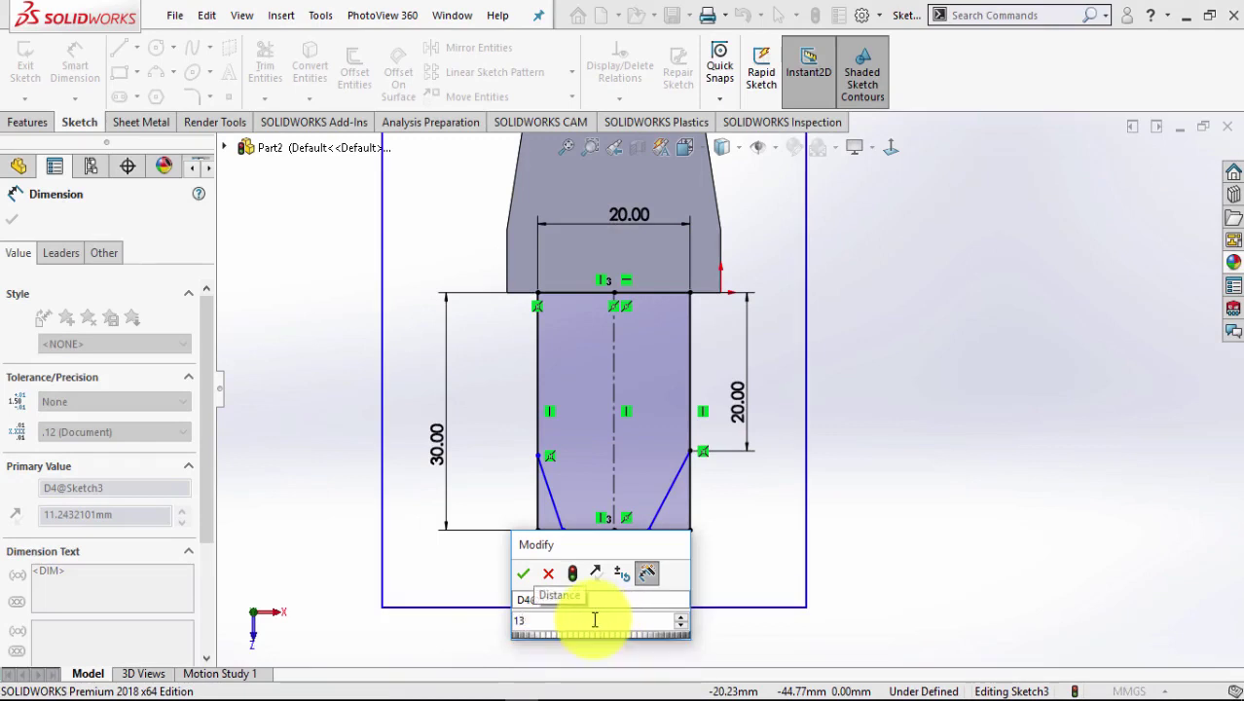
pyautogui.press('Return')
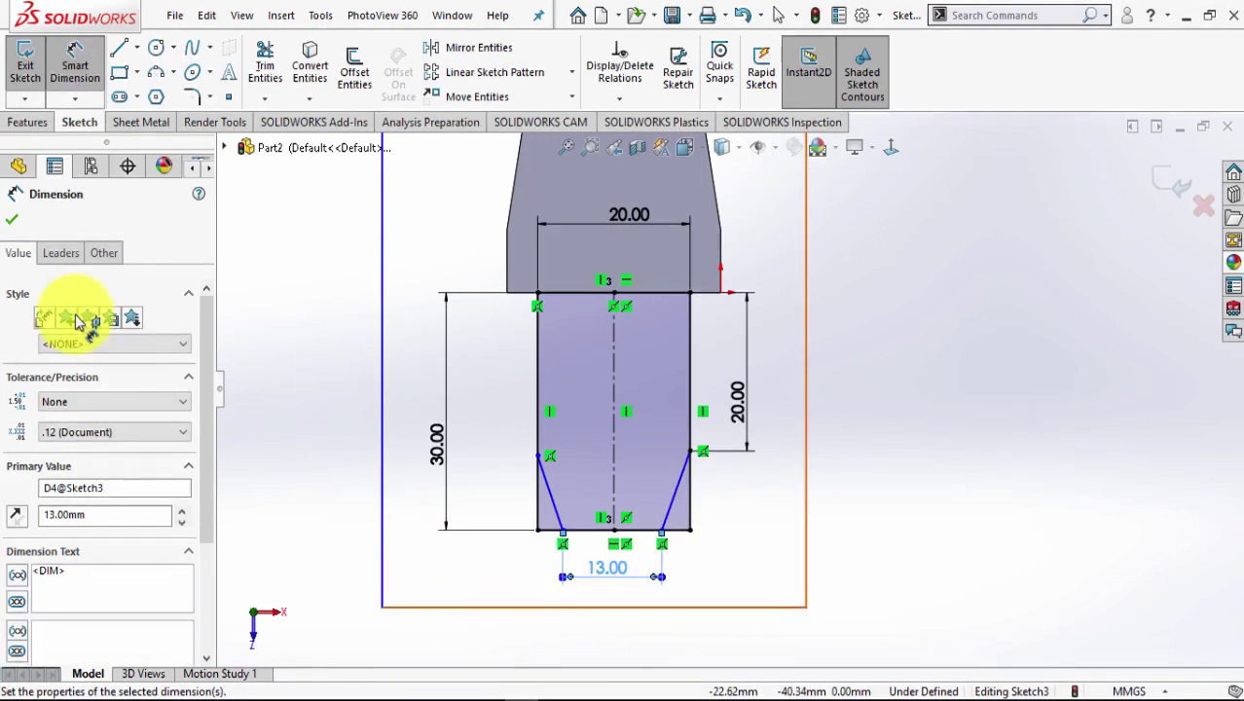
pyautogui.click(12, 219)
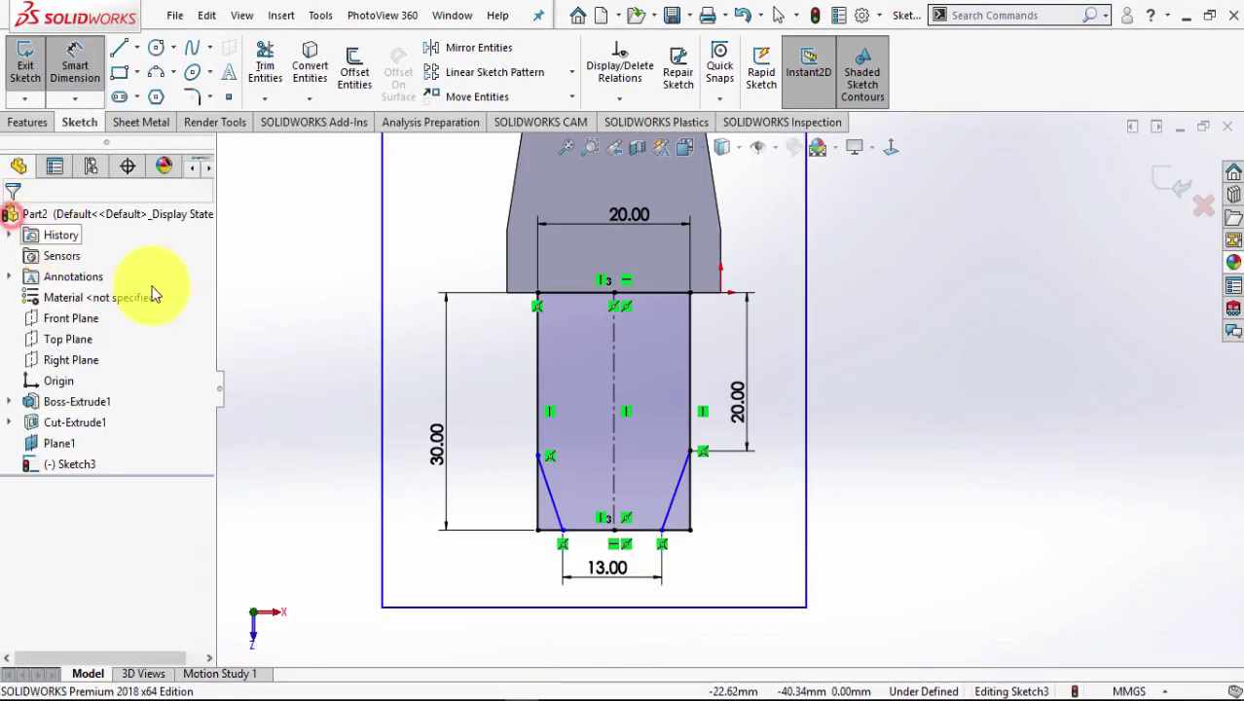
# Add a Horizontal relation between the two taper side points.
pyautogui.keyDown('ctrl'); pyautogui.click(538, 456); pyautogui.keyUp('ctrl')
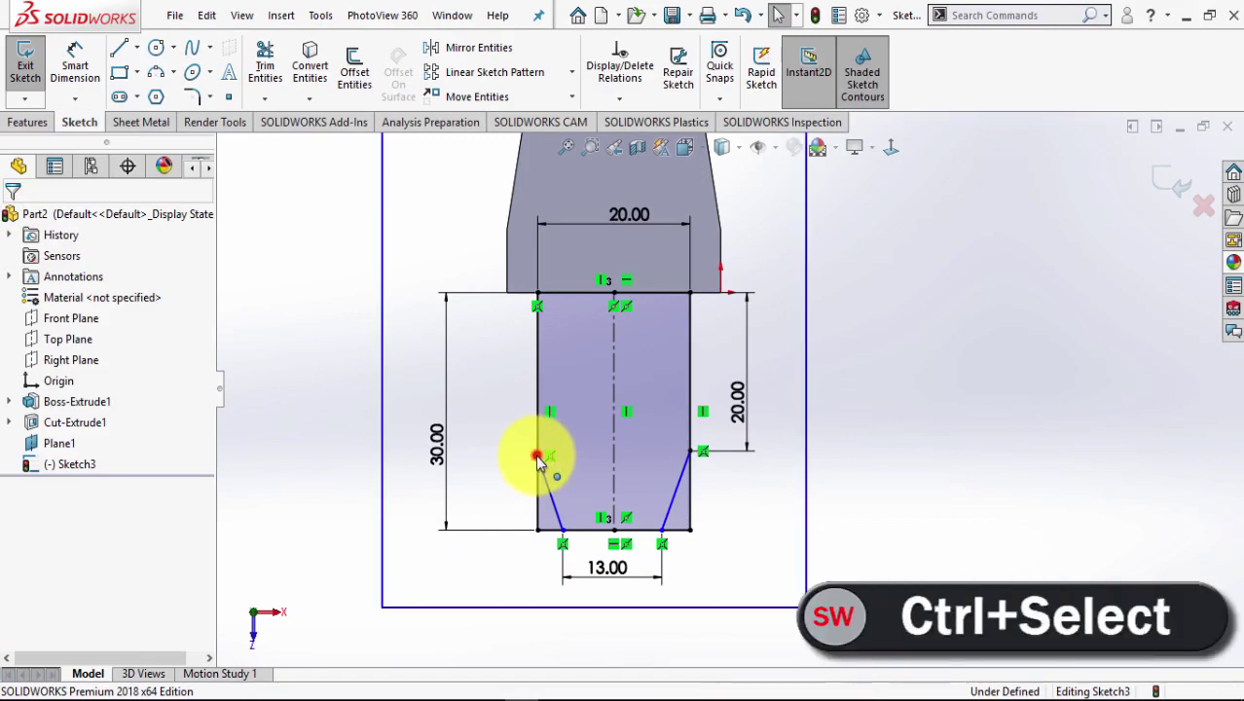
pyautogui.keyDown('ctrl'); pyautogui.click(691, 453); pyautogui.keyUp('ctrl')
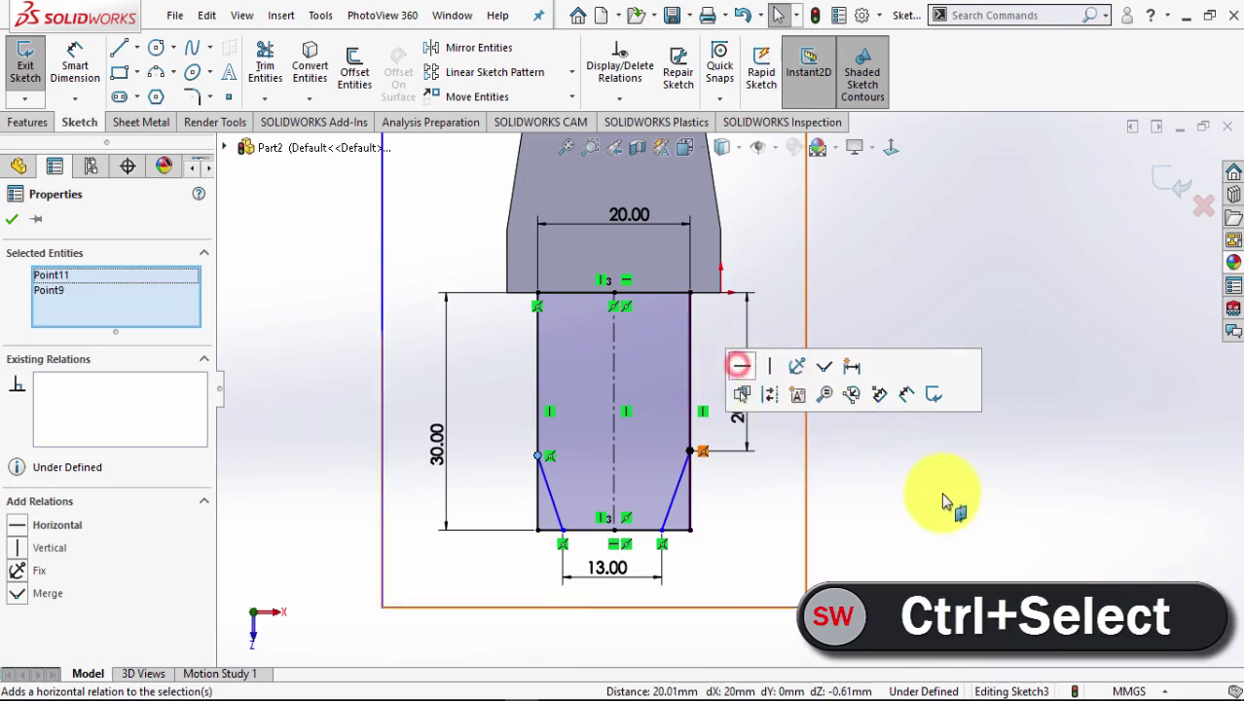
pyautogui.click(974, 514)
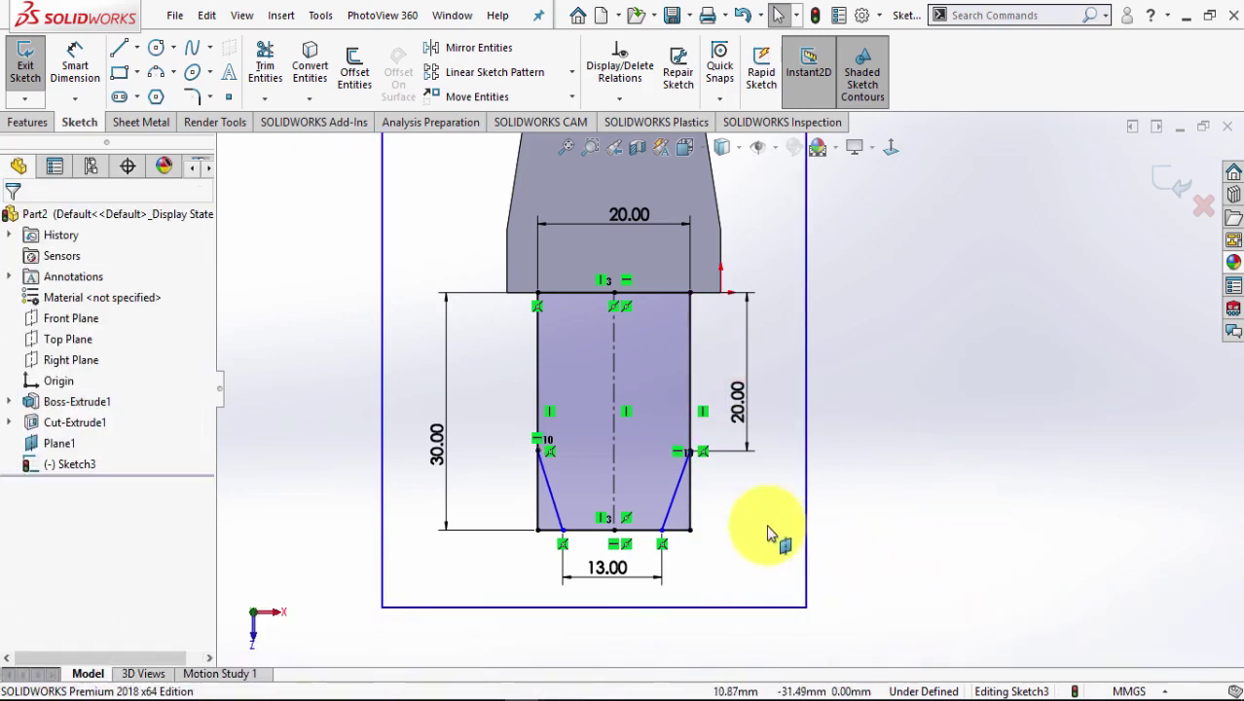
# Make the two bottom taper points symmetric about the vertical centreline.
pyautogui.scroll(-1, 716, 507)
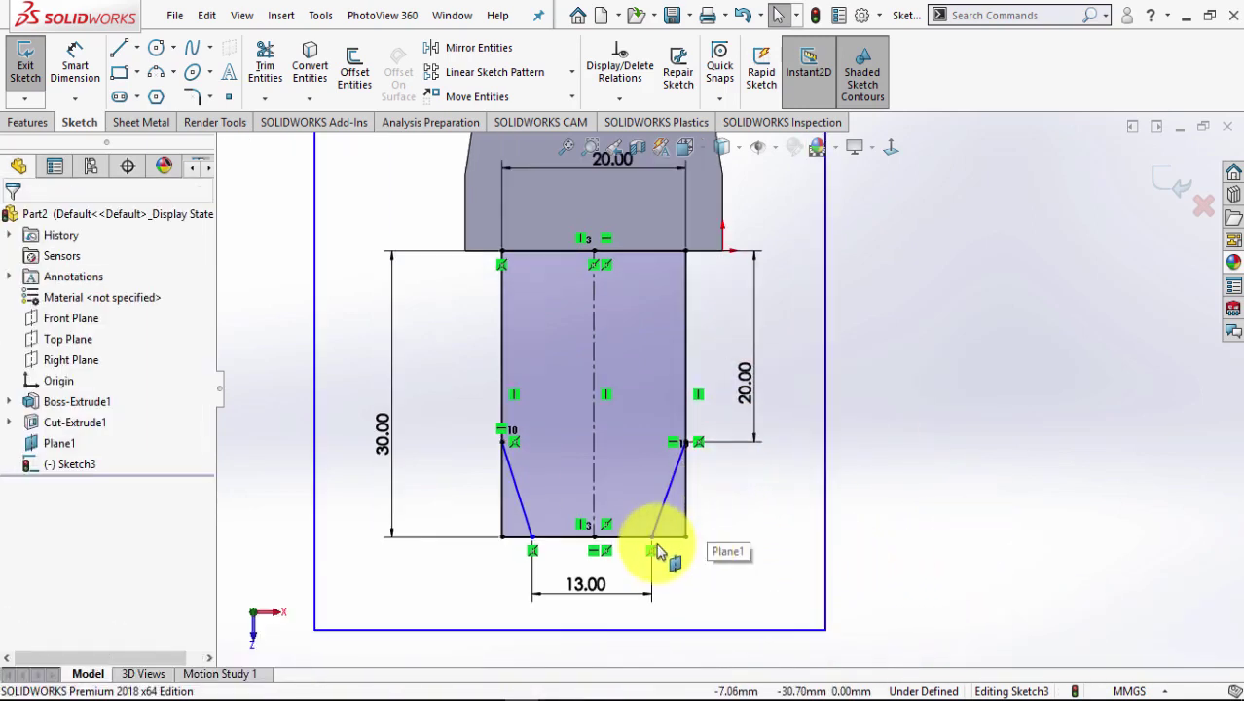
pyautogui.keyDown('ctrl'); pyautogui.click(652, 537); pyautogui.keyUp('ctrl')
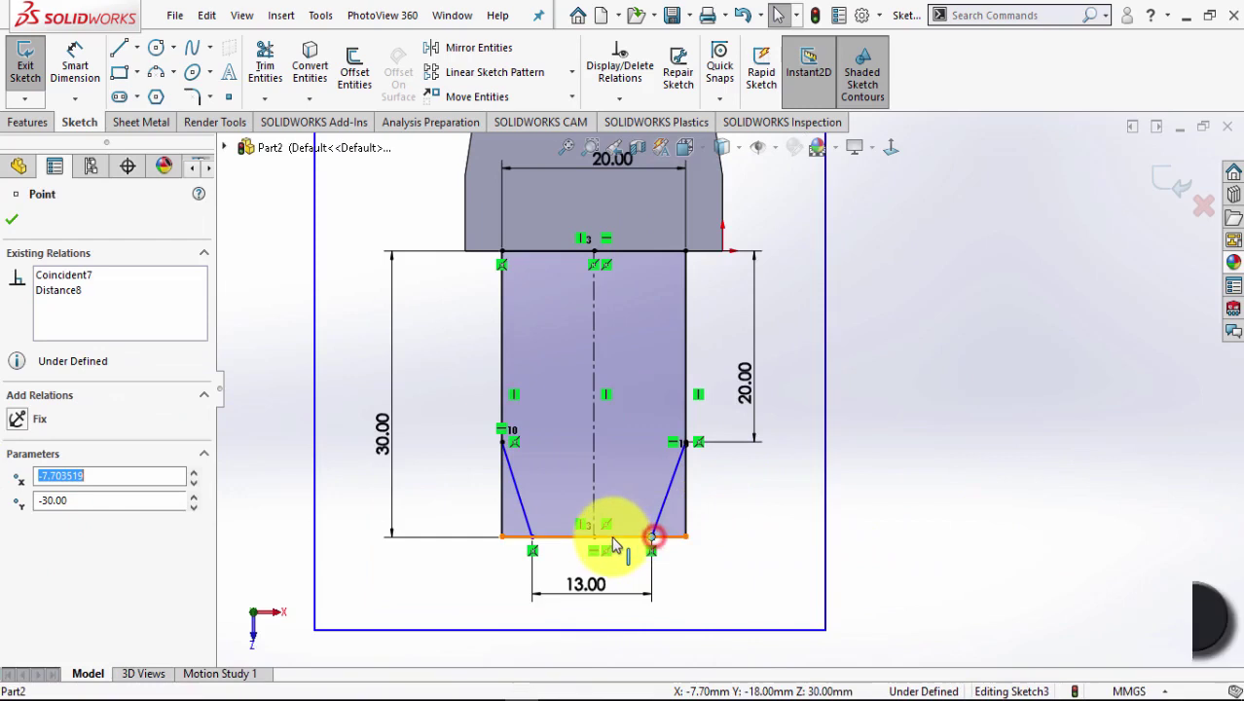
pyautogui.click(595, 487)
pyautogui.keyDown('ctrl'); pyautogui.click(533, 539); pyautogui.keyUp('ctrl')
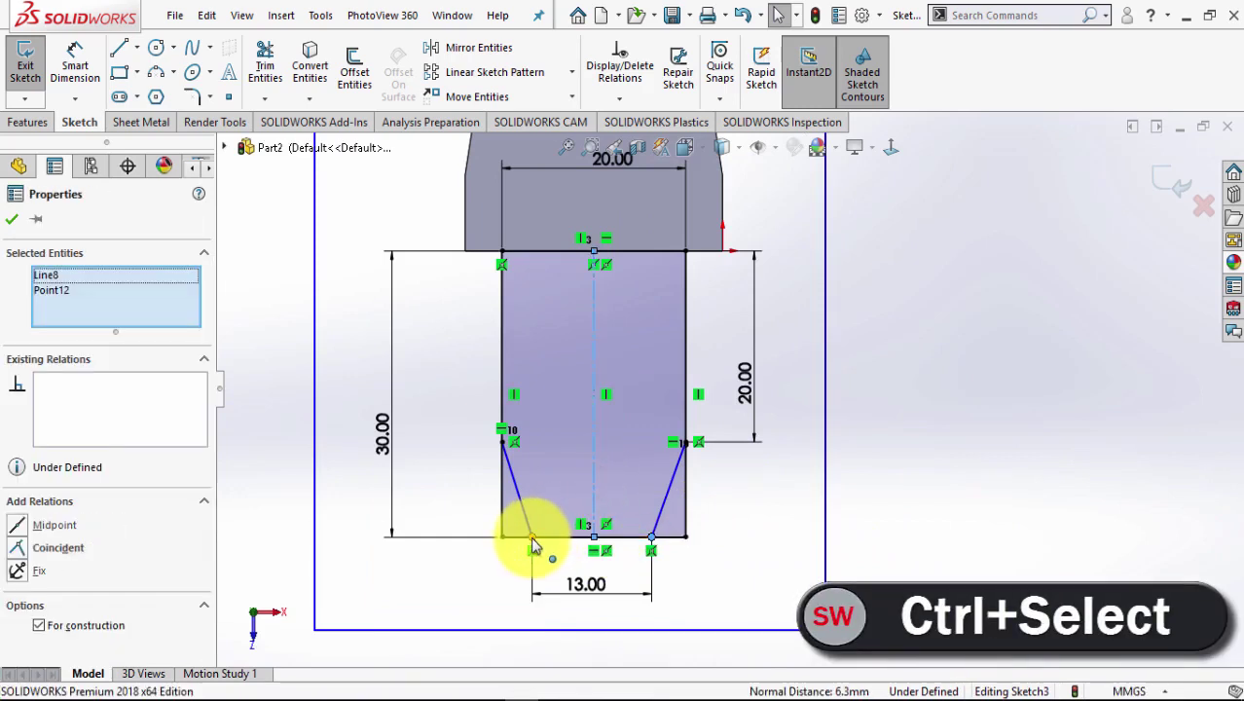
pyautogui.keyDown('ctrl'); pyautogui.click(533, 538); pyautogui.keyUp('ctrl')
pyautogui.click(589, 455)
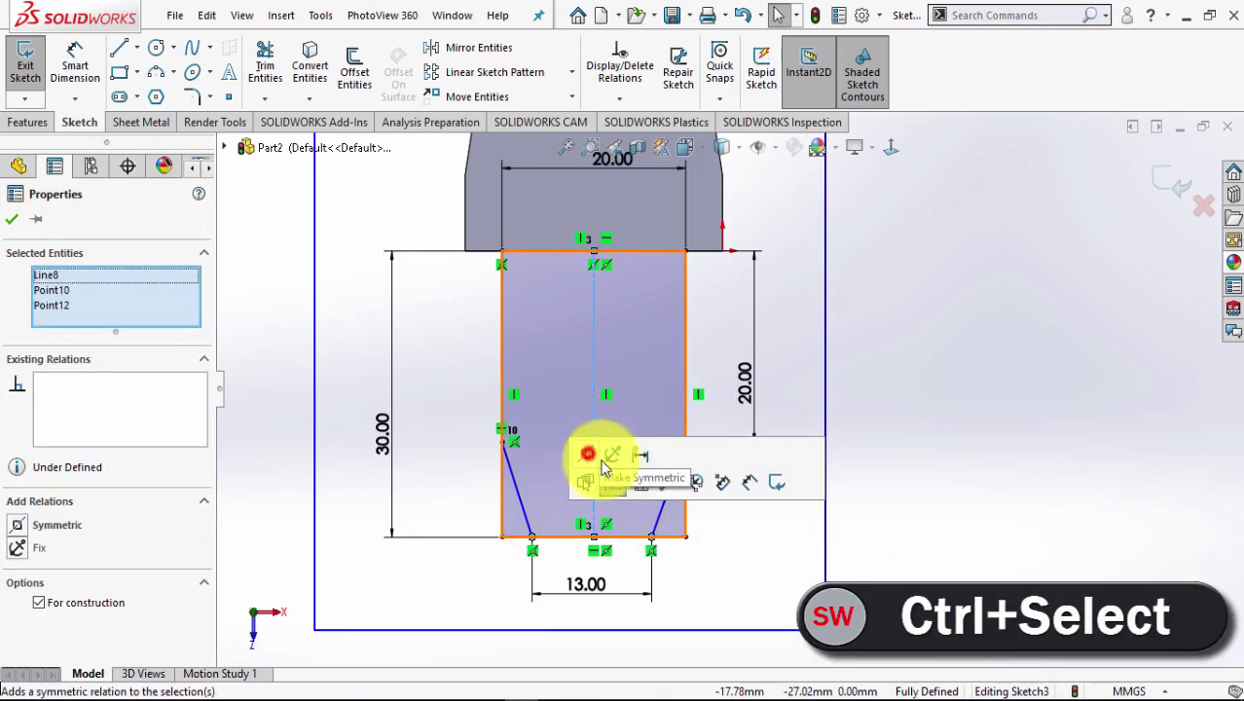
pyautogui.click(1015, 493)
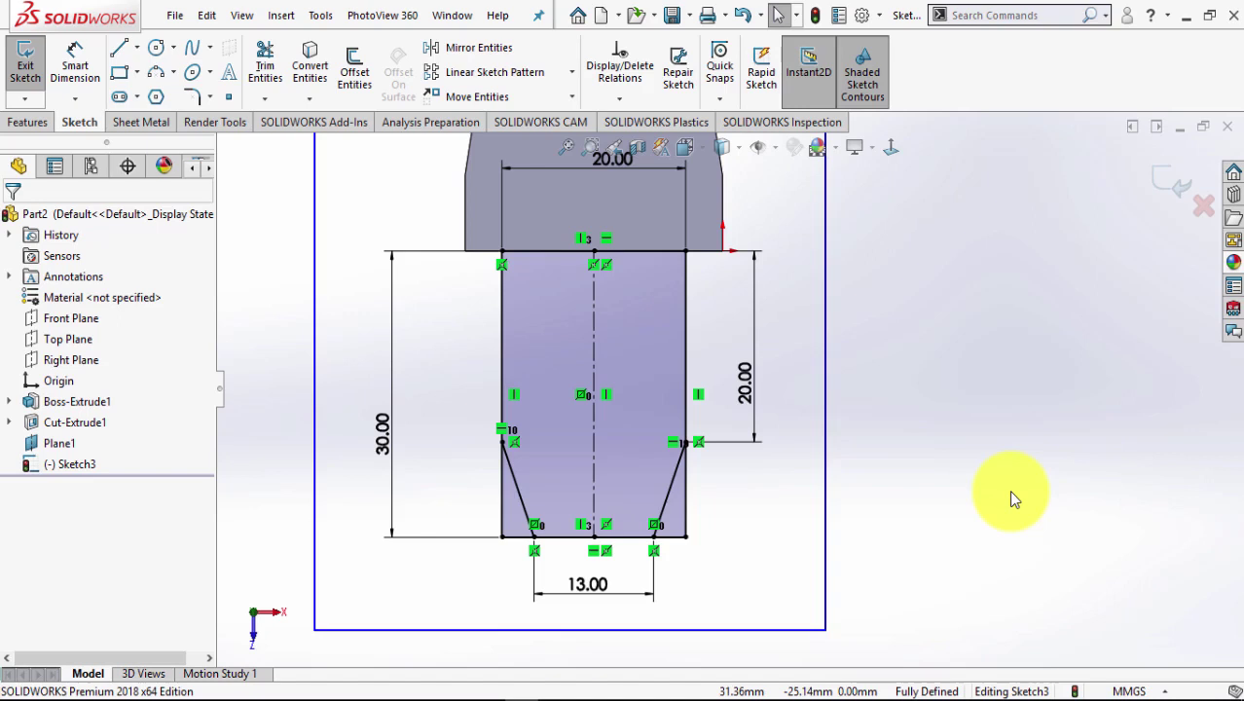
# Power-trim the square lower corner lines so the outline tapers to the 13 mm bottom edge.
pyautogui.click(261, 56)
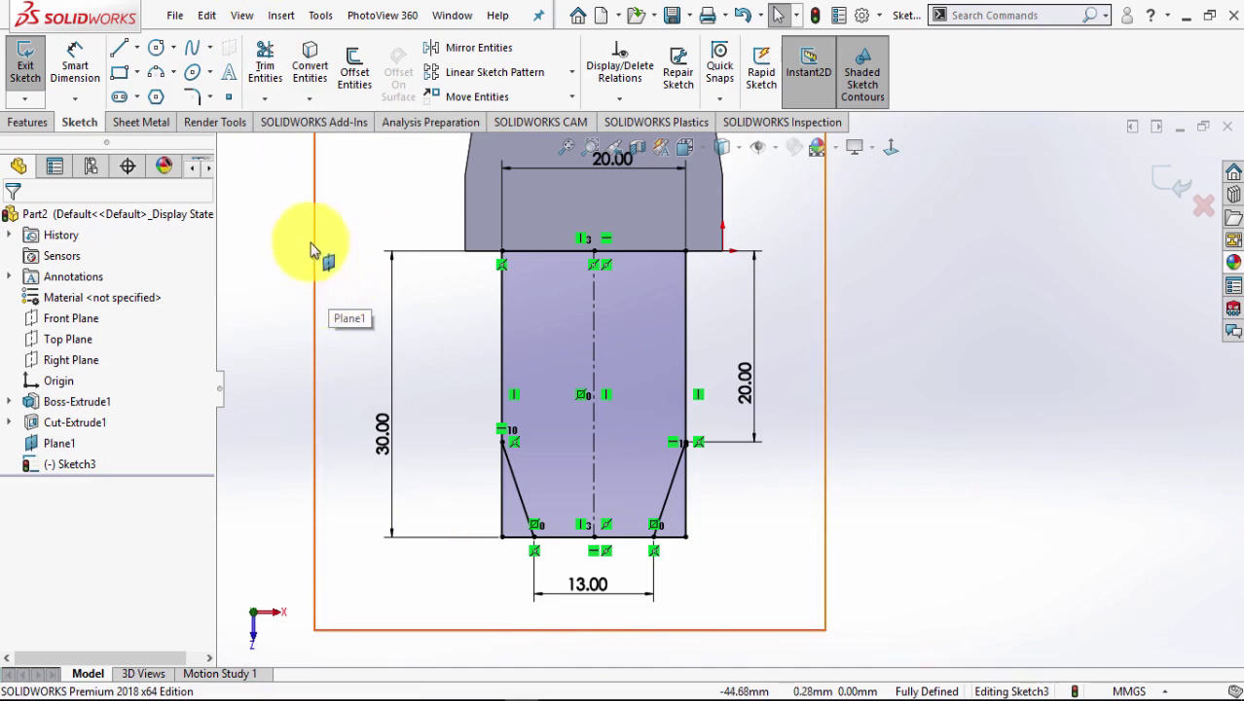
pyautogui.click(264, 63)
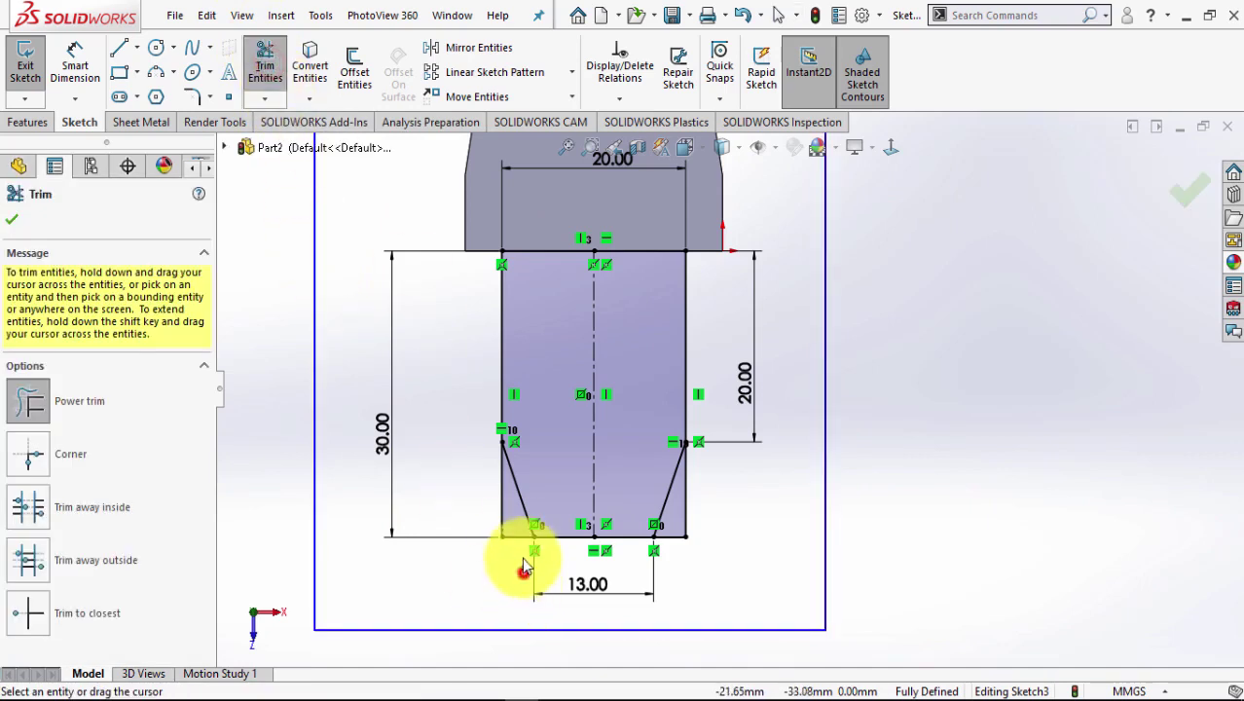
pyautogui.moveTo(526, 568)
pyautogui.mouseDown()
pyautogui.moveTo(670, 570)
pyautogui.moveTo(679, 526)
pyautogui.moveTo(1025, 559)
pyautogui.mouseUp()
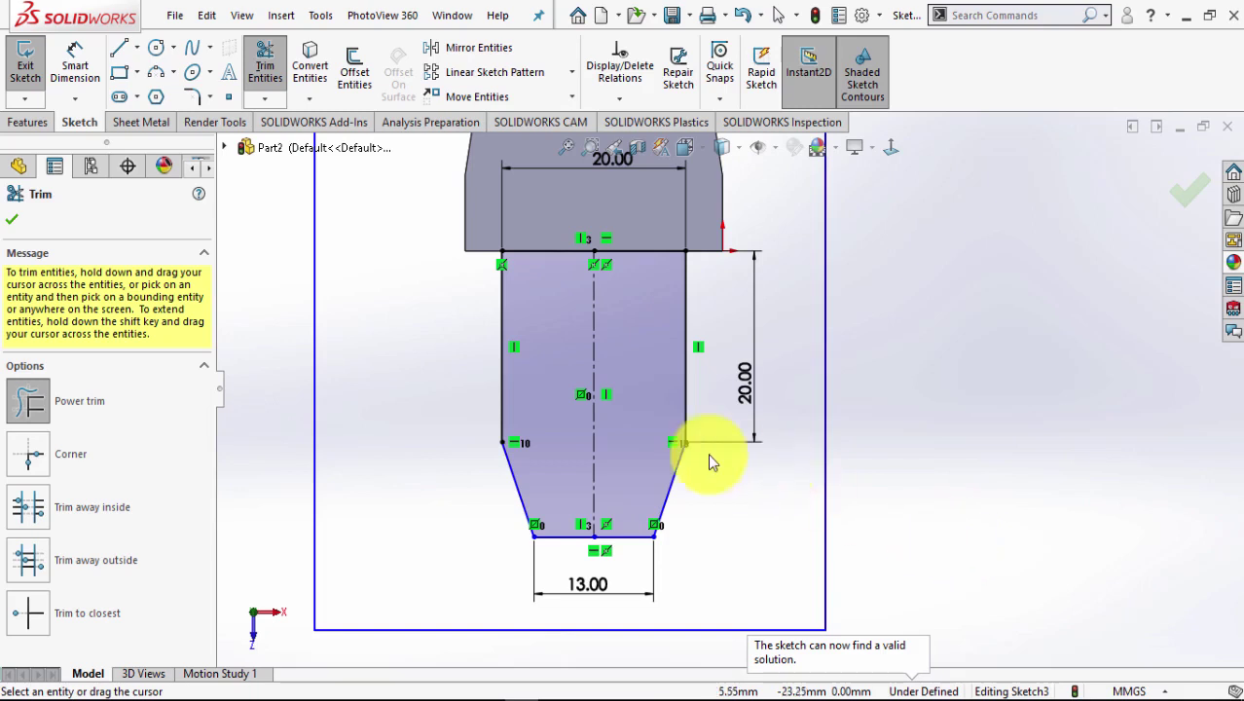
pyautogui.click(11, 219)
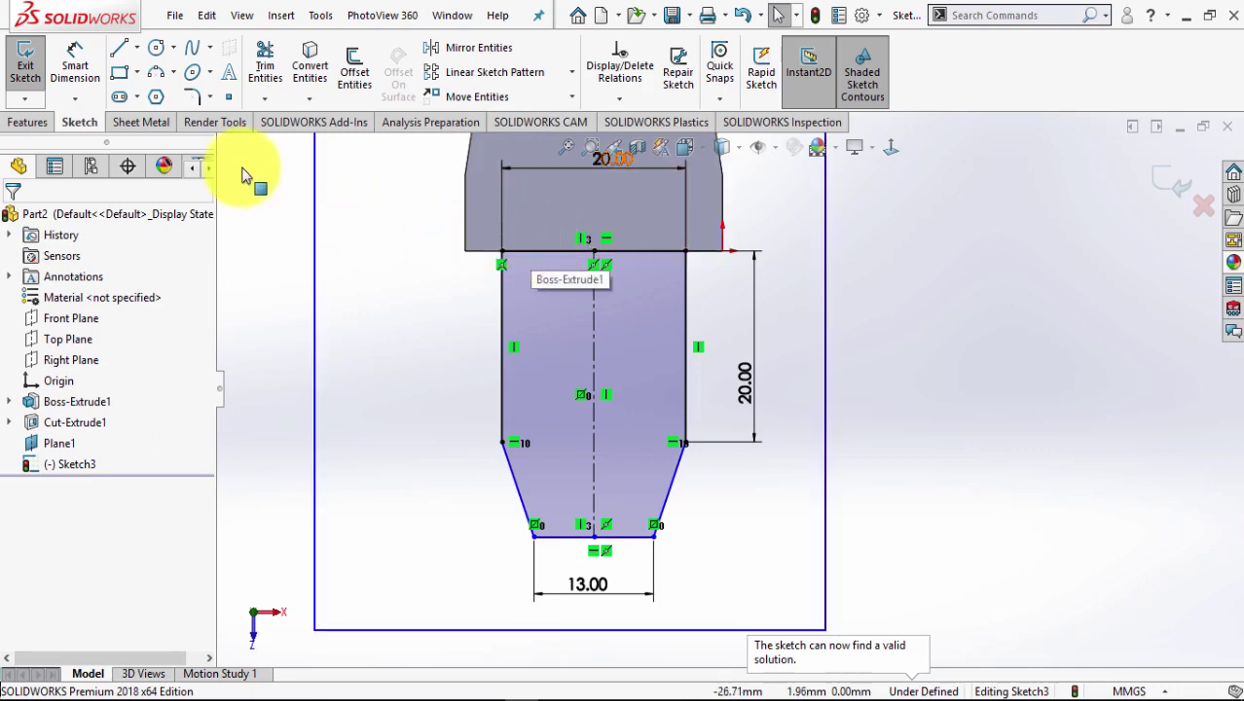
# Dimension the tapered outline's bottom-to-top overall height at 30 mm.
pyautogui.click(75, 54)
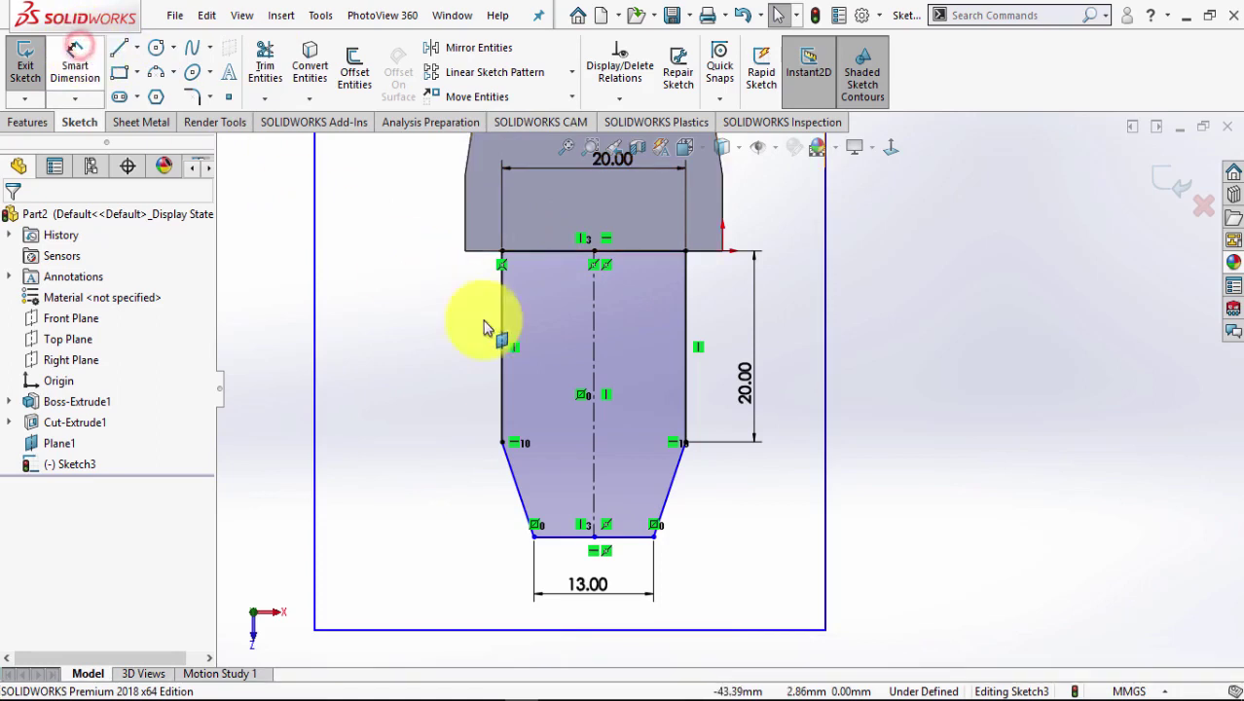
pyautogui.click(547, 255)
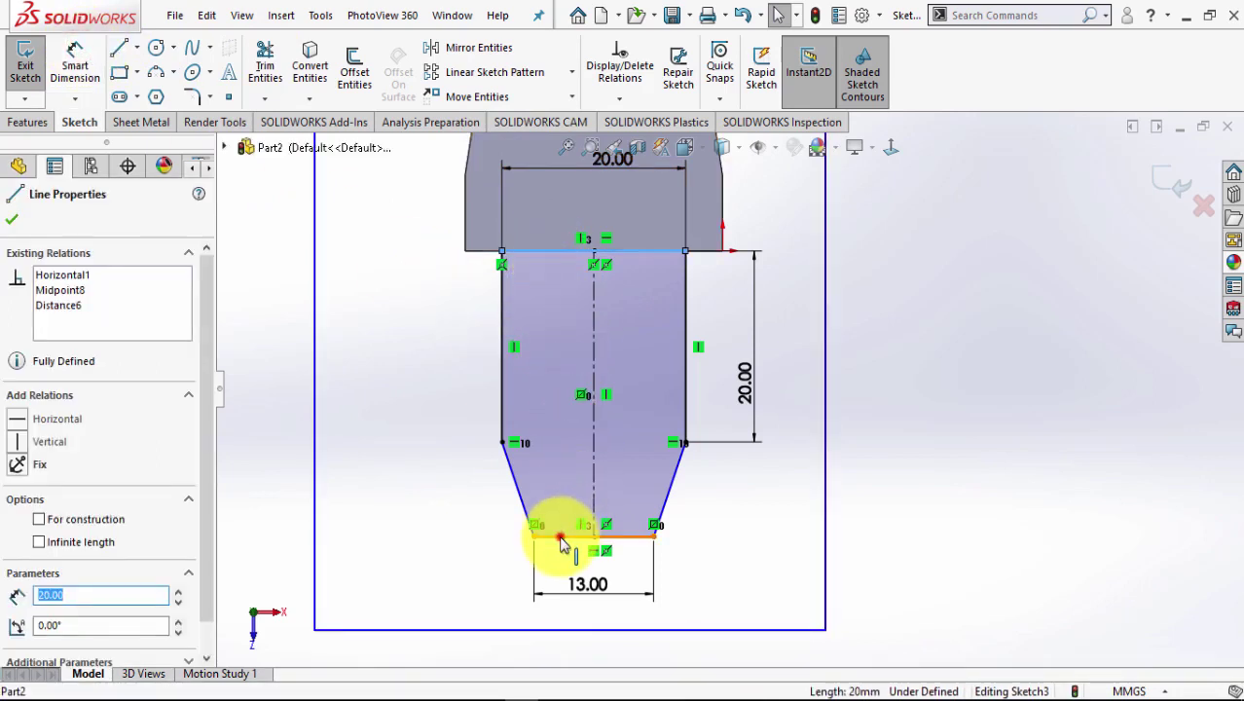
pyautogui.click(561, 536)
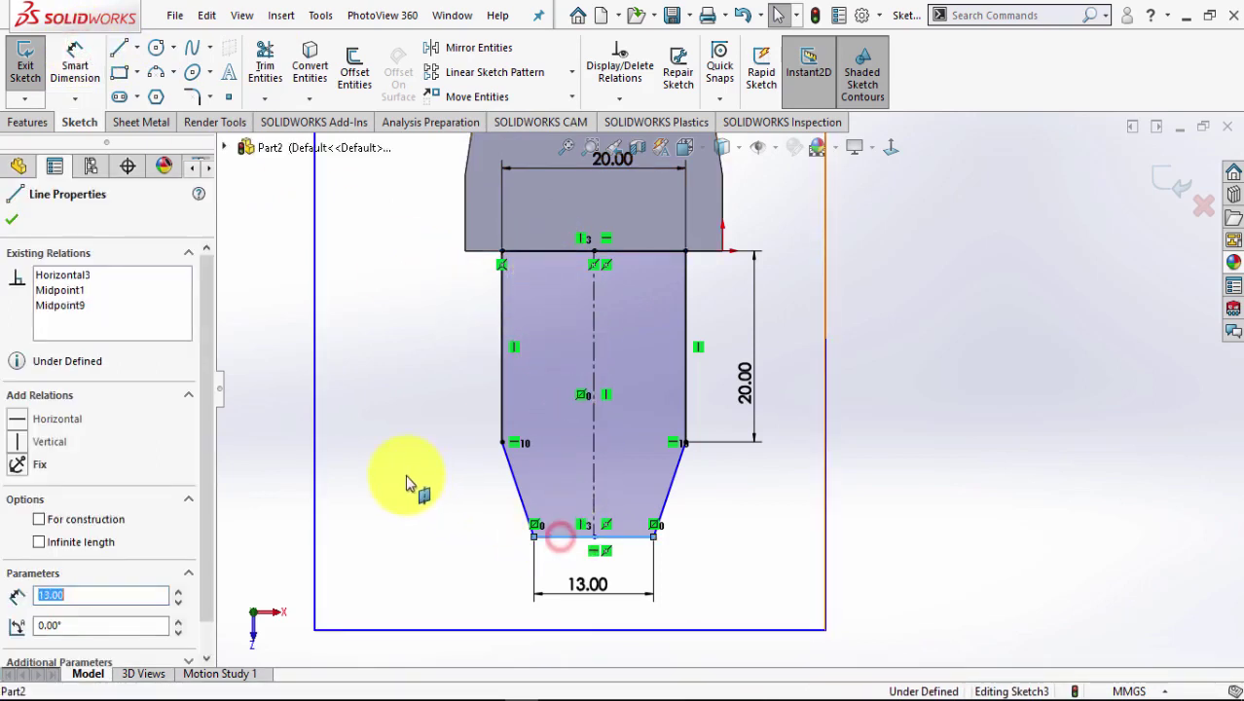
pyautogui.click(73, 77)
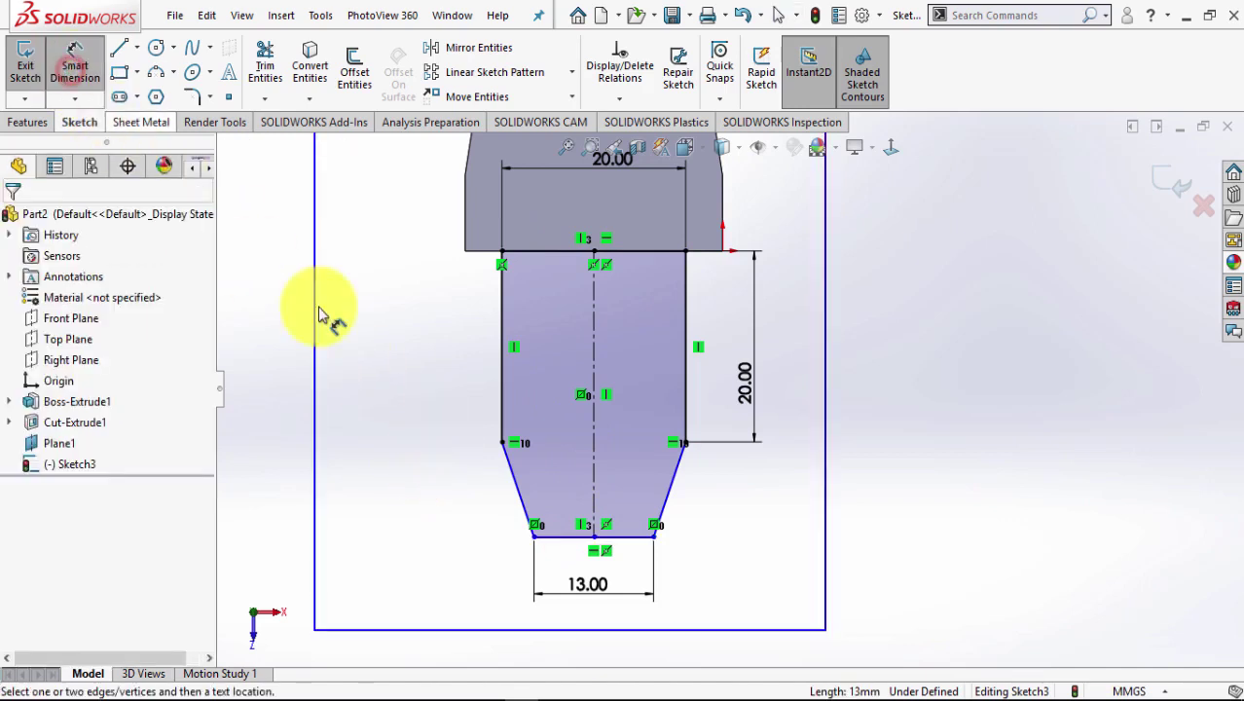
pyautogui.click(562, 539)
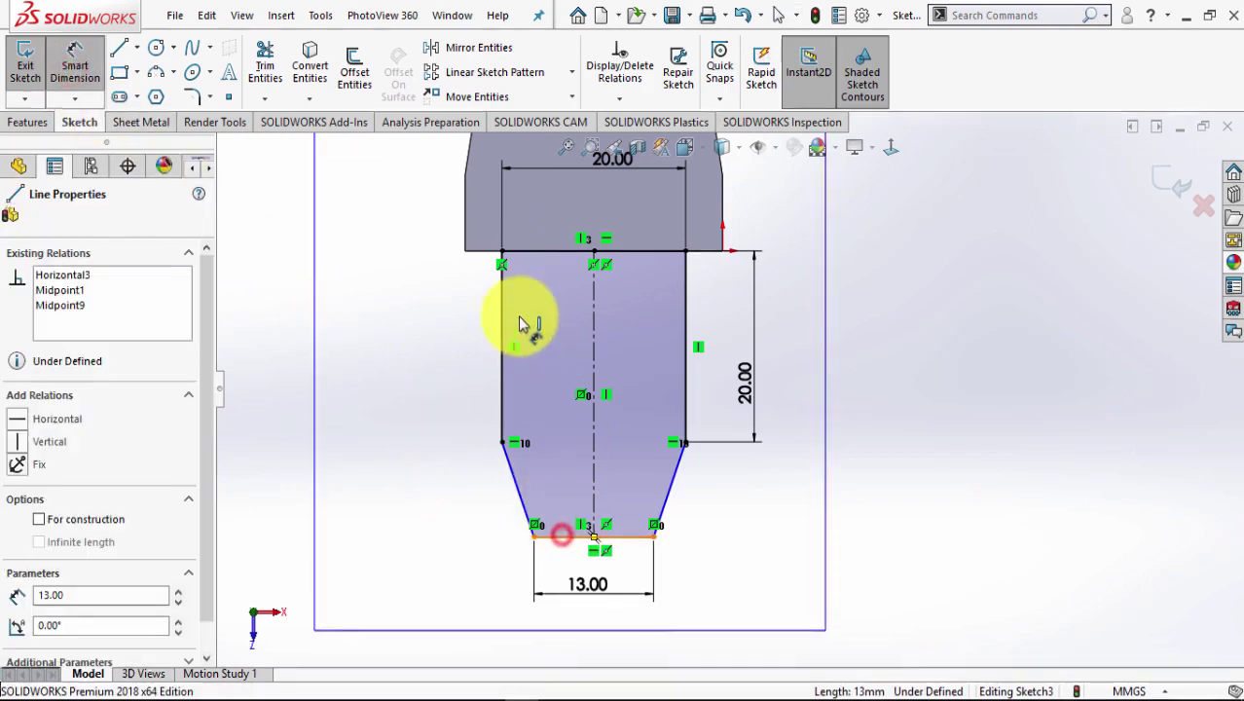
pyautogui.click(540, 254)
pyautogui.click(450, 367)
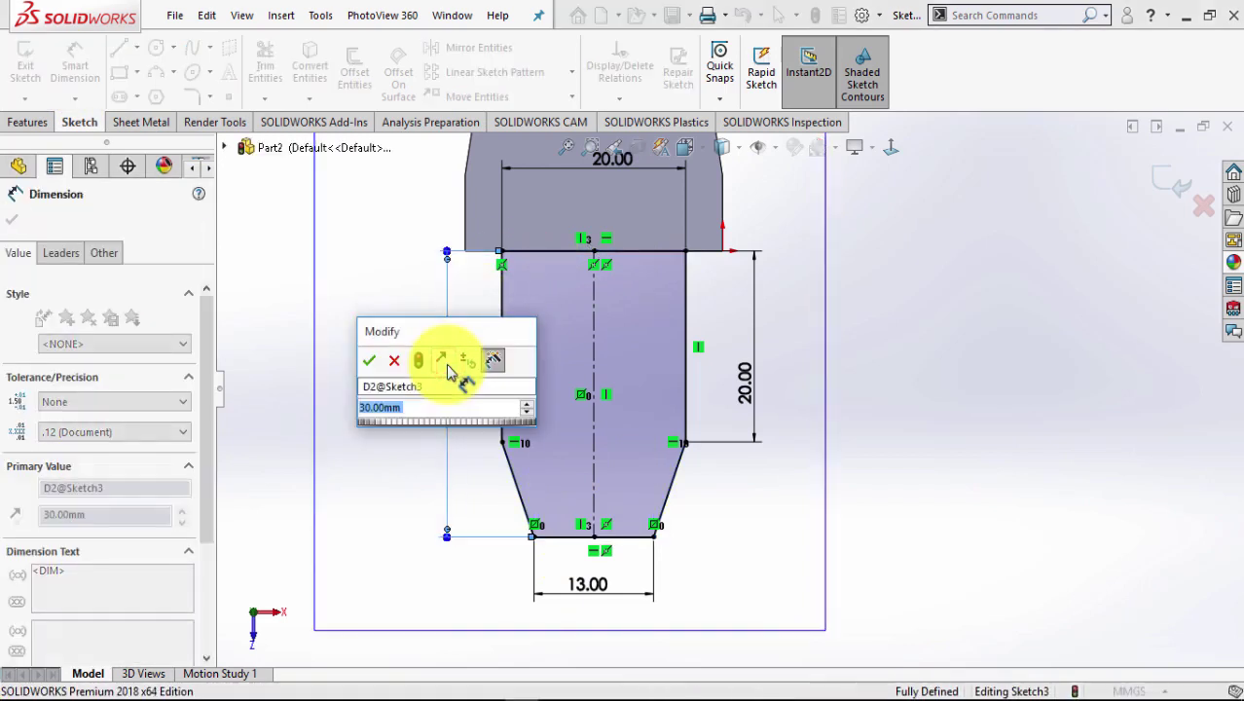
pyautogui.click(367, 363)
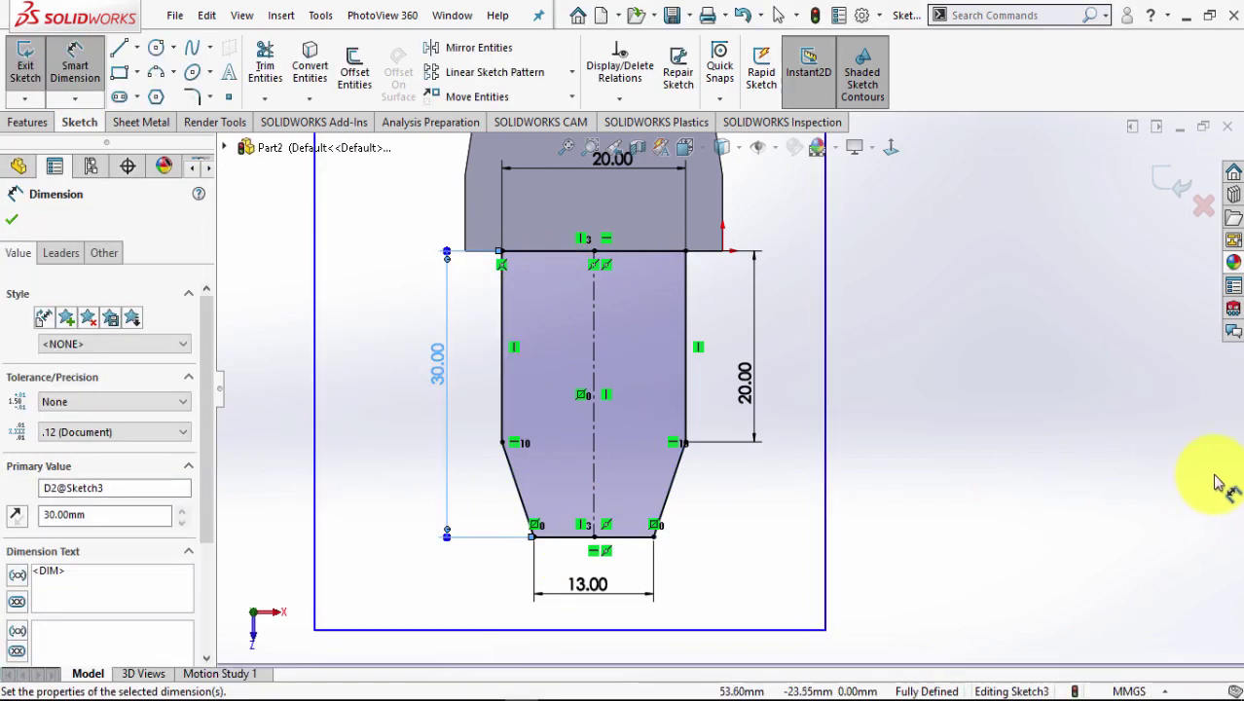
pyautogui.click(11, 219)
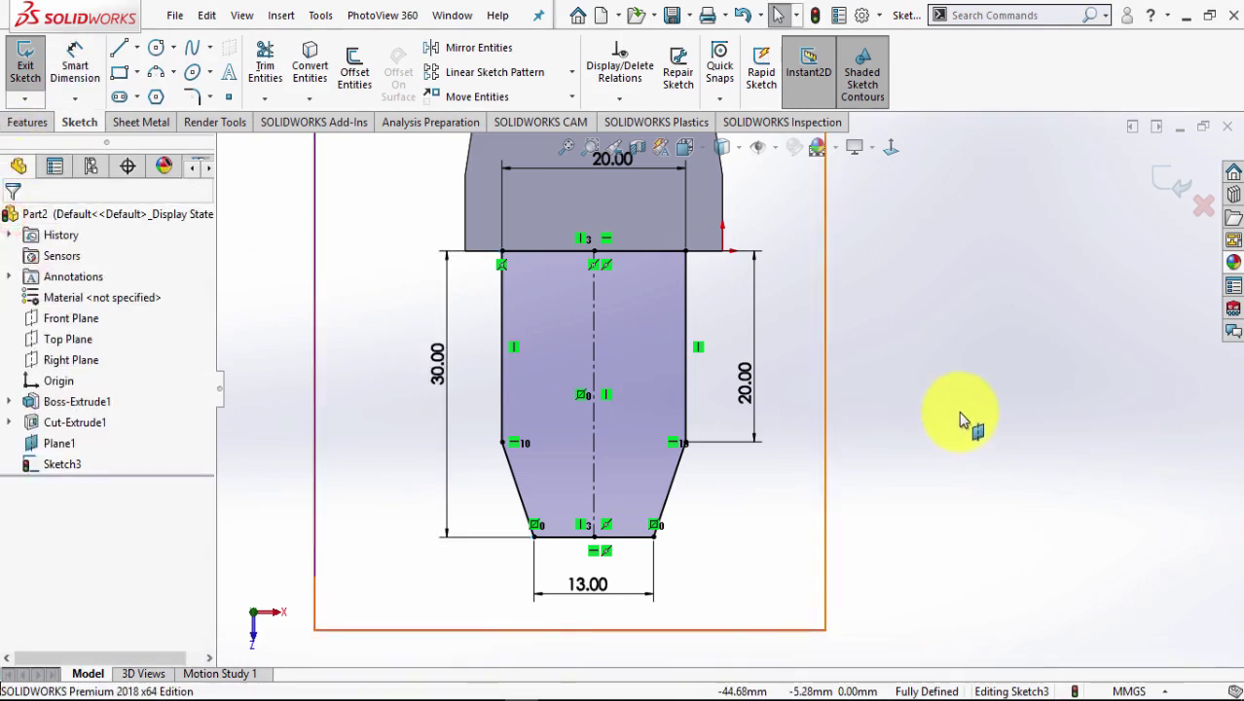
pyautogui.press('f')
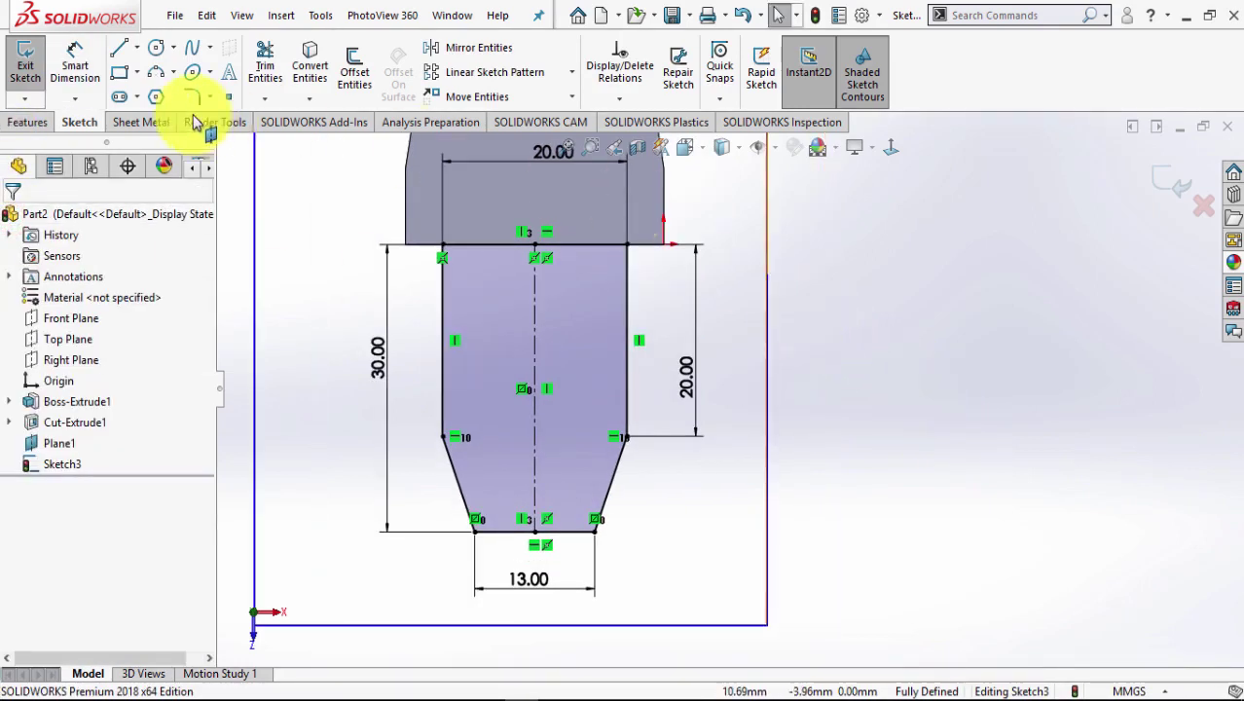
# Draw a larger circle low and a smaller circle higher on the vertical centreline.
pyautogui.click(157, 49)
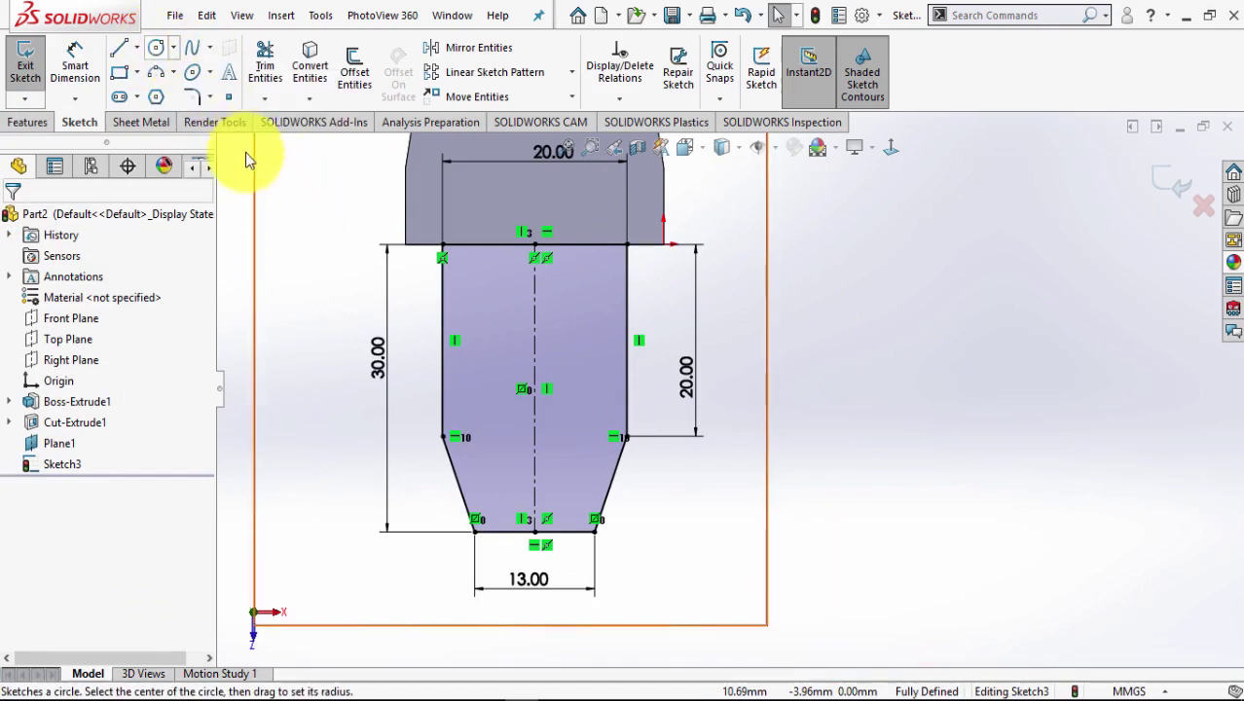
pyautogui.press('Escape')
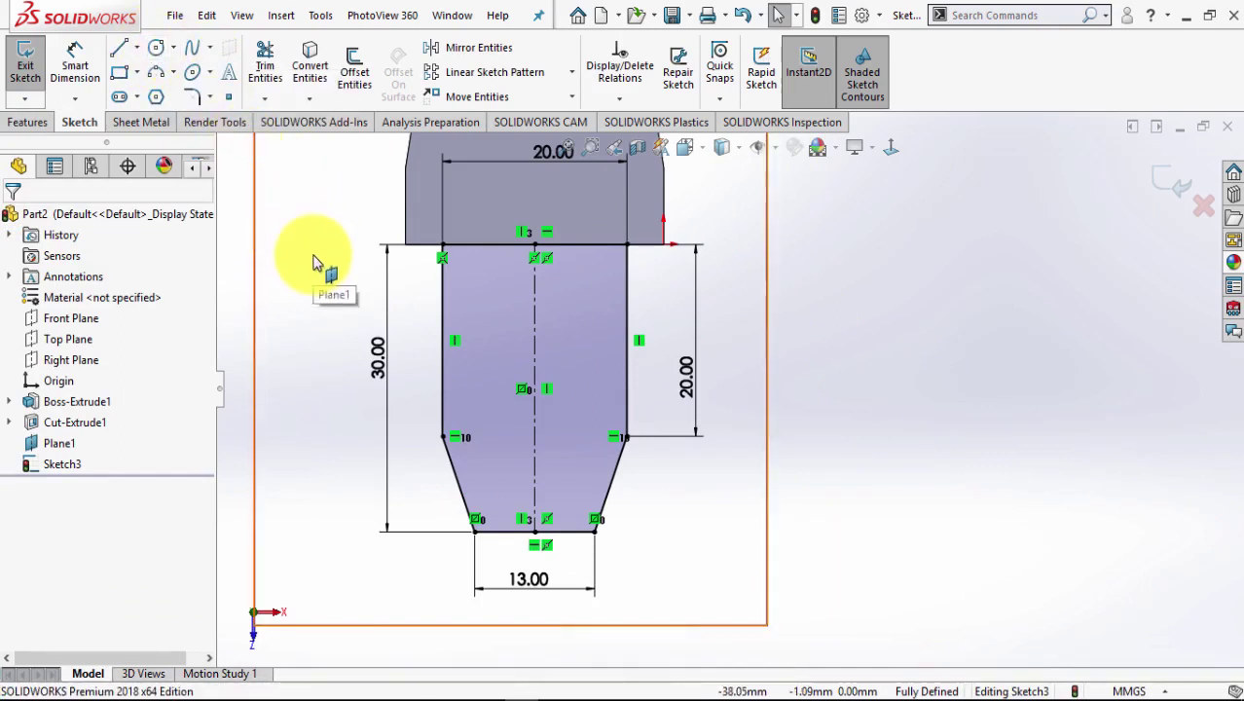
pyautogui.click(157, 48)
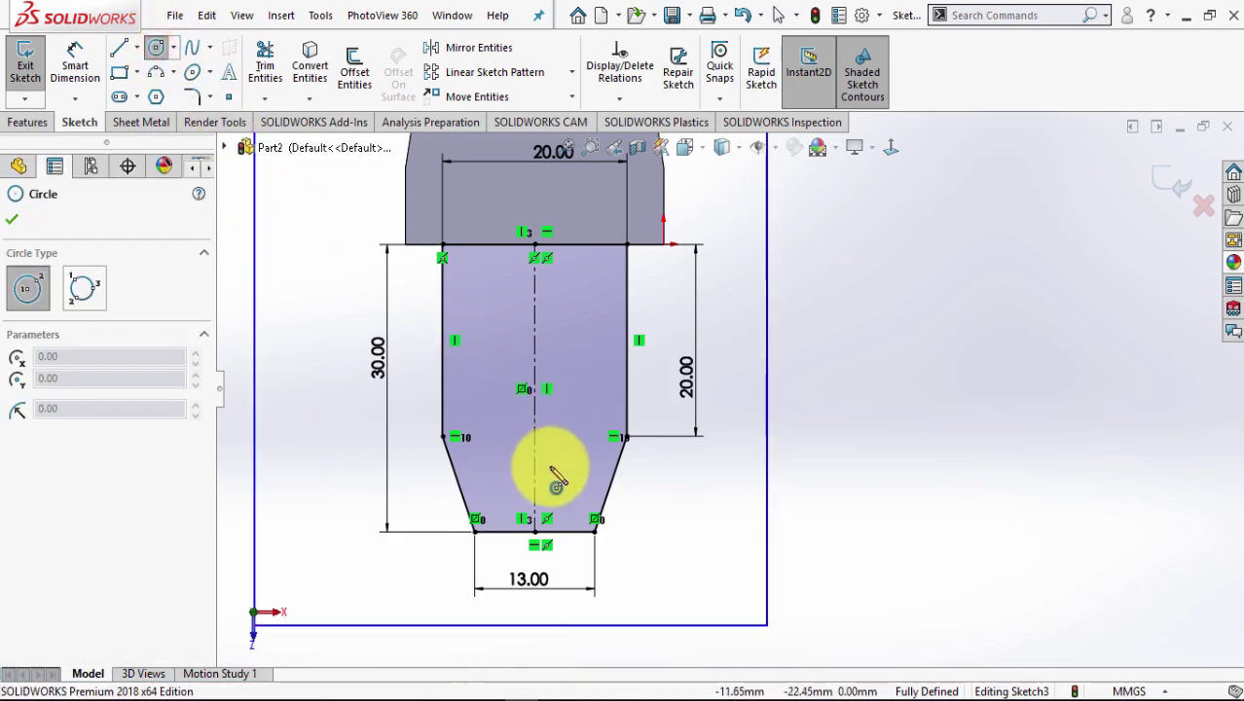
pyautogui.moveTo(535, 443); pyautogui.dragTo(560, 470)
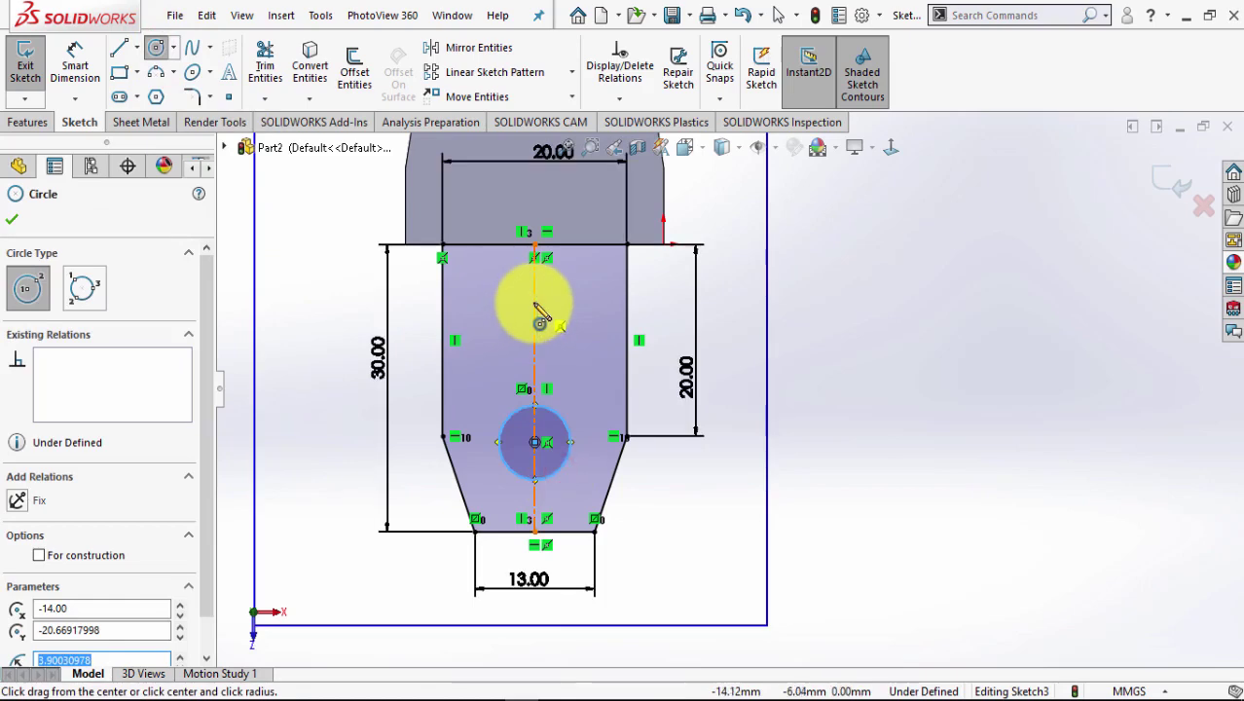
pyautogui.moveTo(534, 313); pyautogui.dragTo(551, 328)
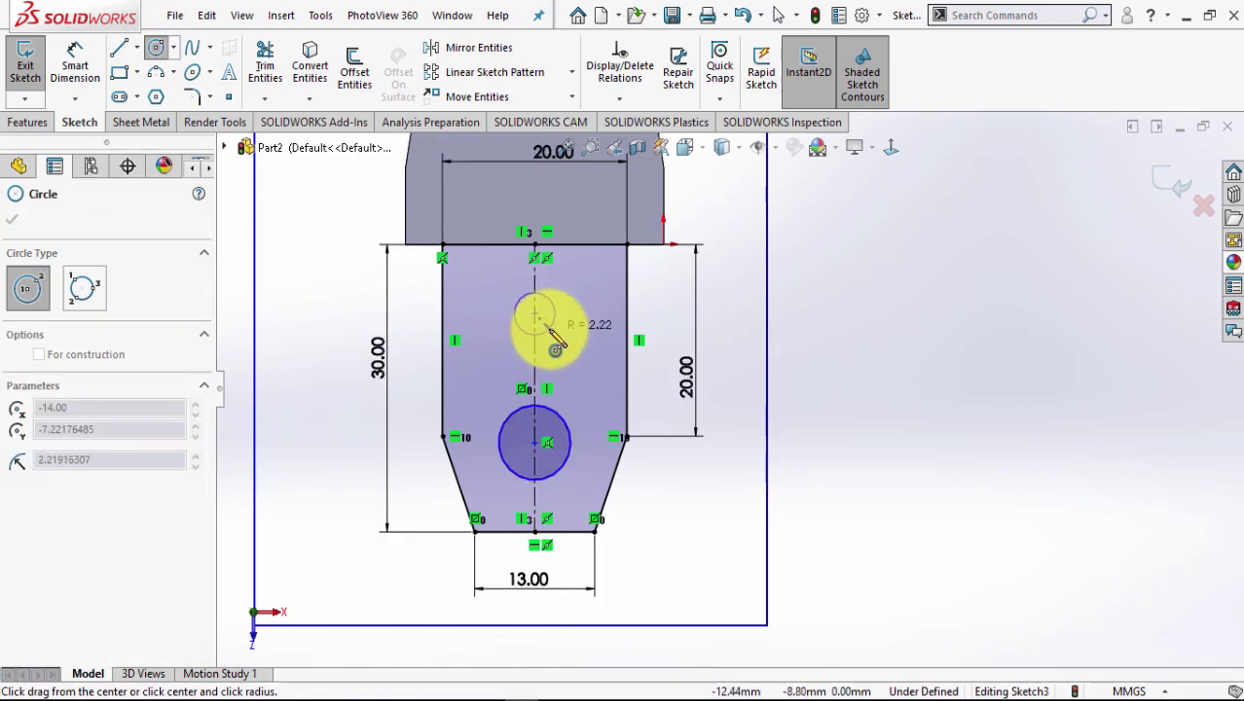
pyautogui.click(487, 691)
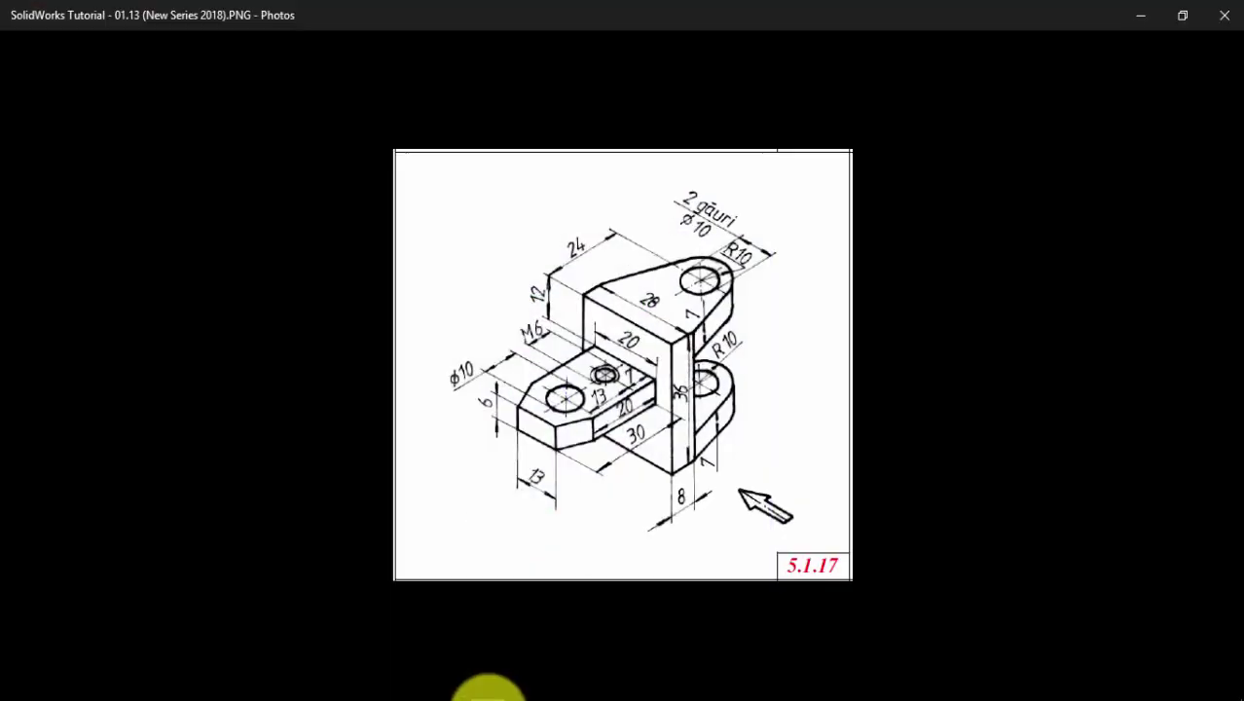
pyautogui.moveTo(623, 366)
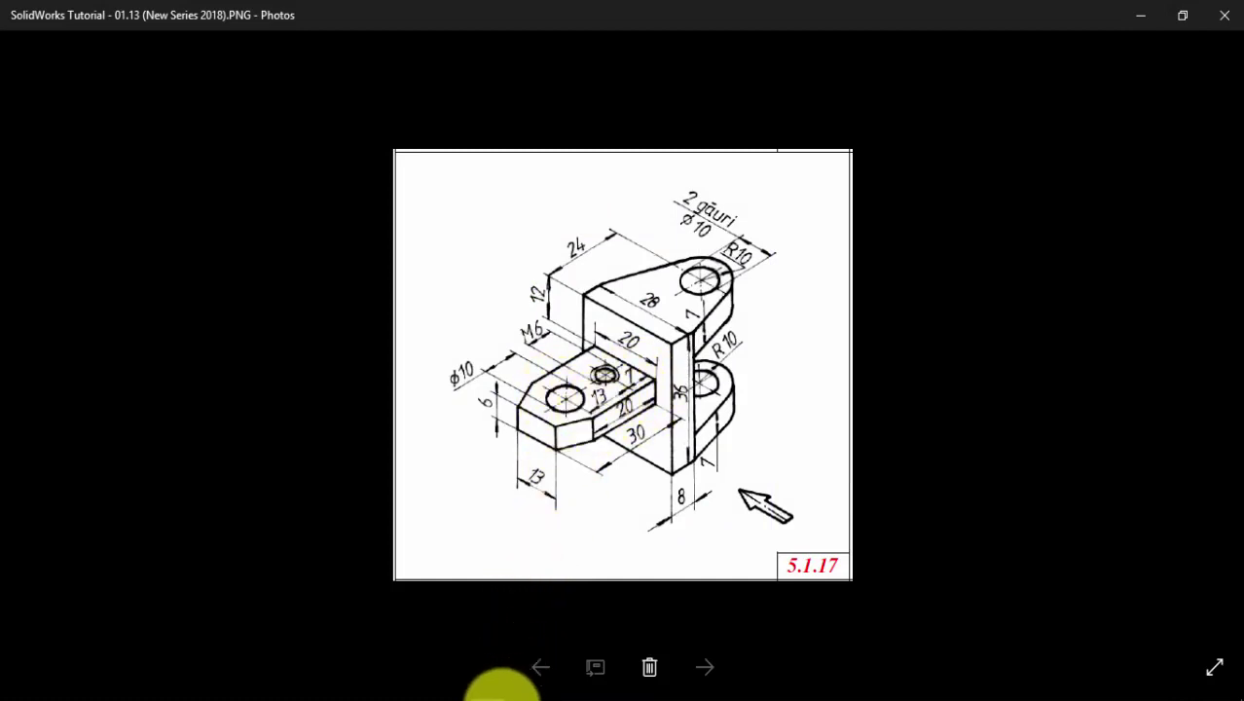
pyautogui.click(492, 687)
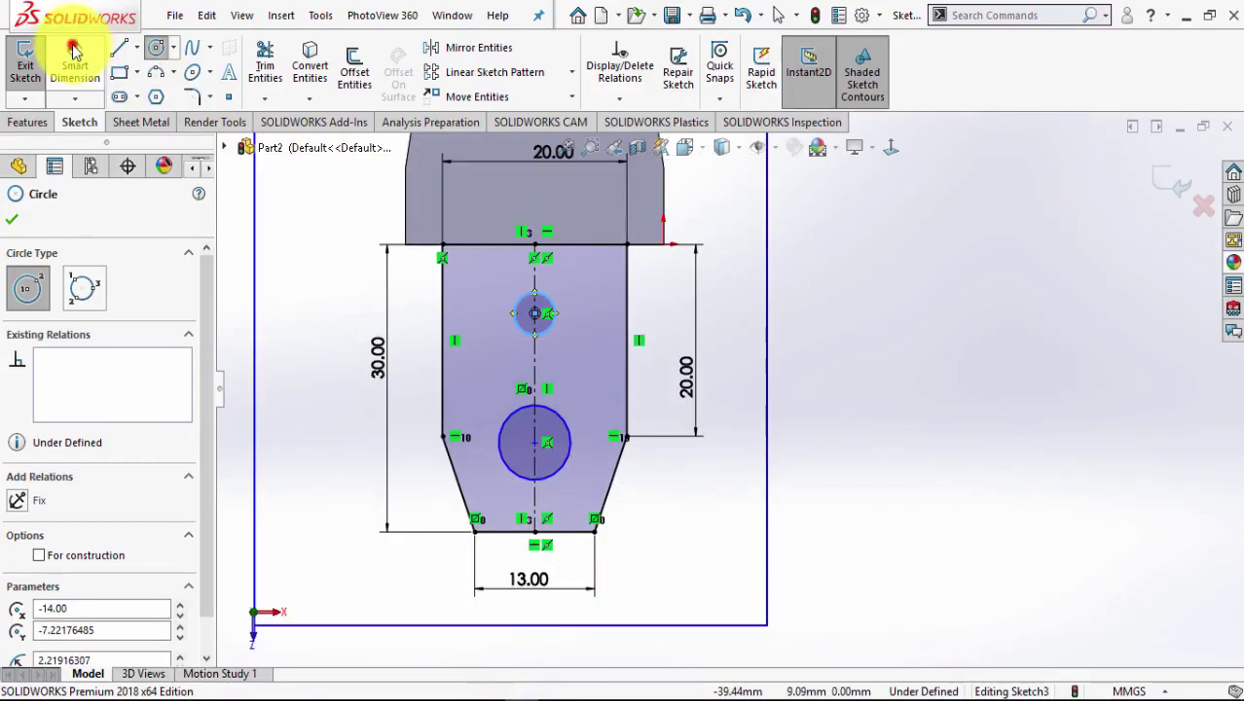
# Place the small circle's centre 7 mm below the top edge.
pyautogui.click(74, 48)
pyautogui.click(567, 244)
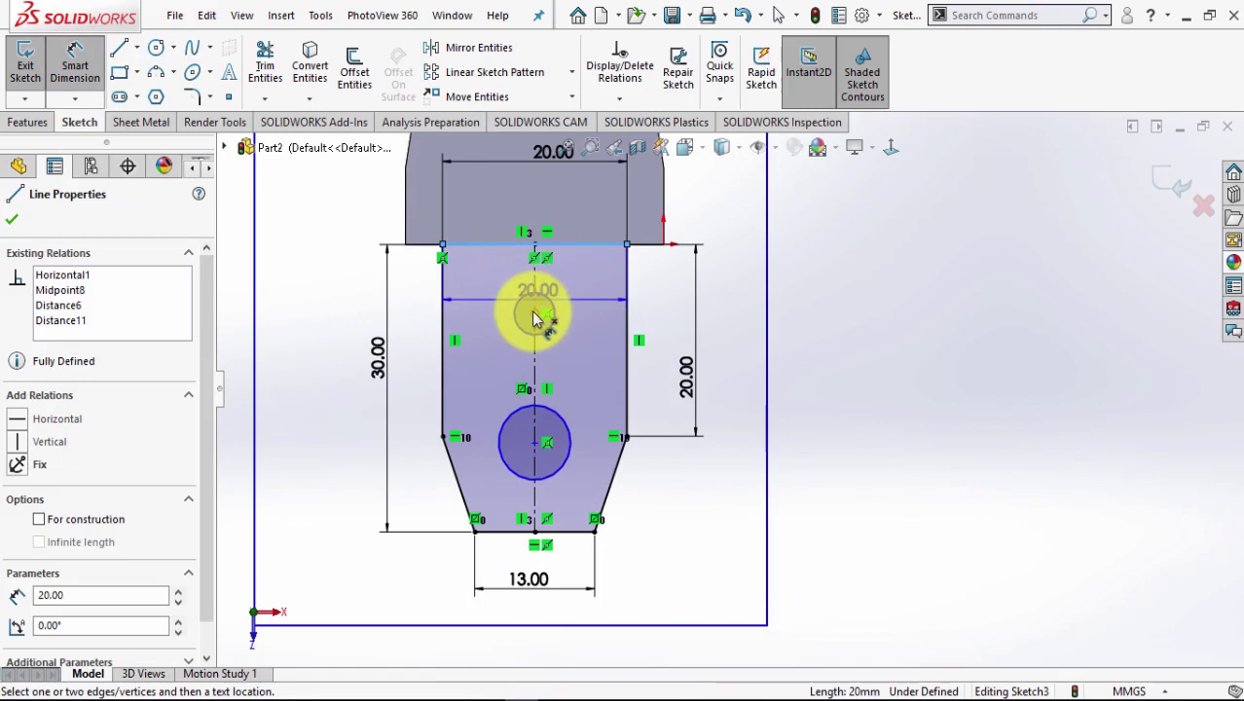
pyautogui.click(548, 312)
pyautogui.click(587, 288)
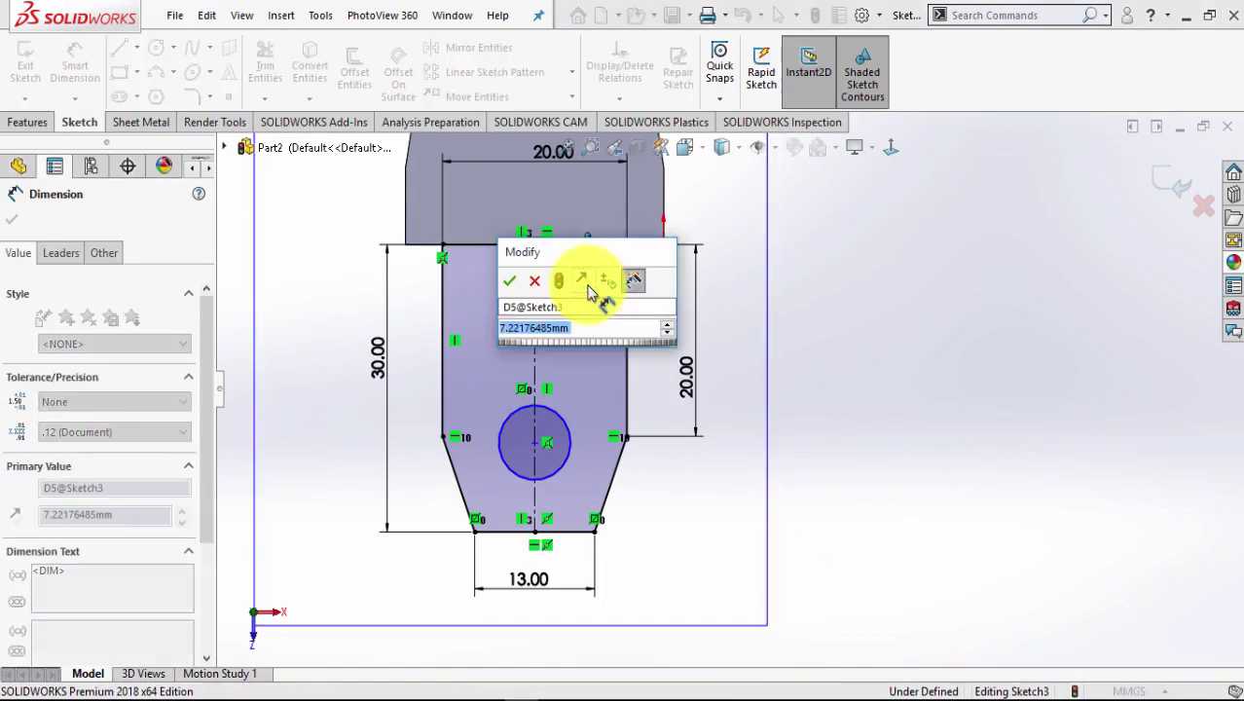
pyautogui.write('7')
pyautogui.press('Return')
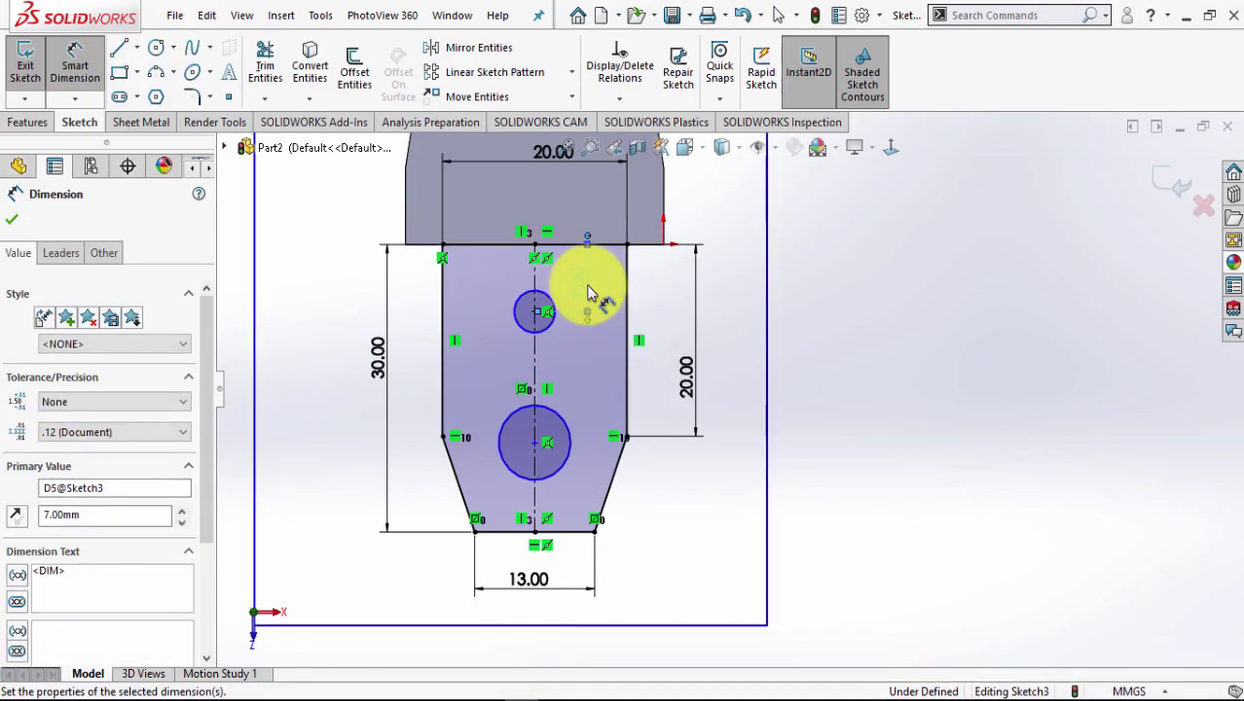
# Space the two circle centres 13 mm apart.
pyautogui.click(536, 446)
pyautogui.click(536, 316)
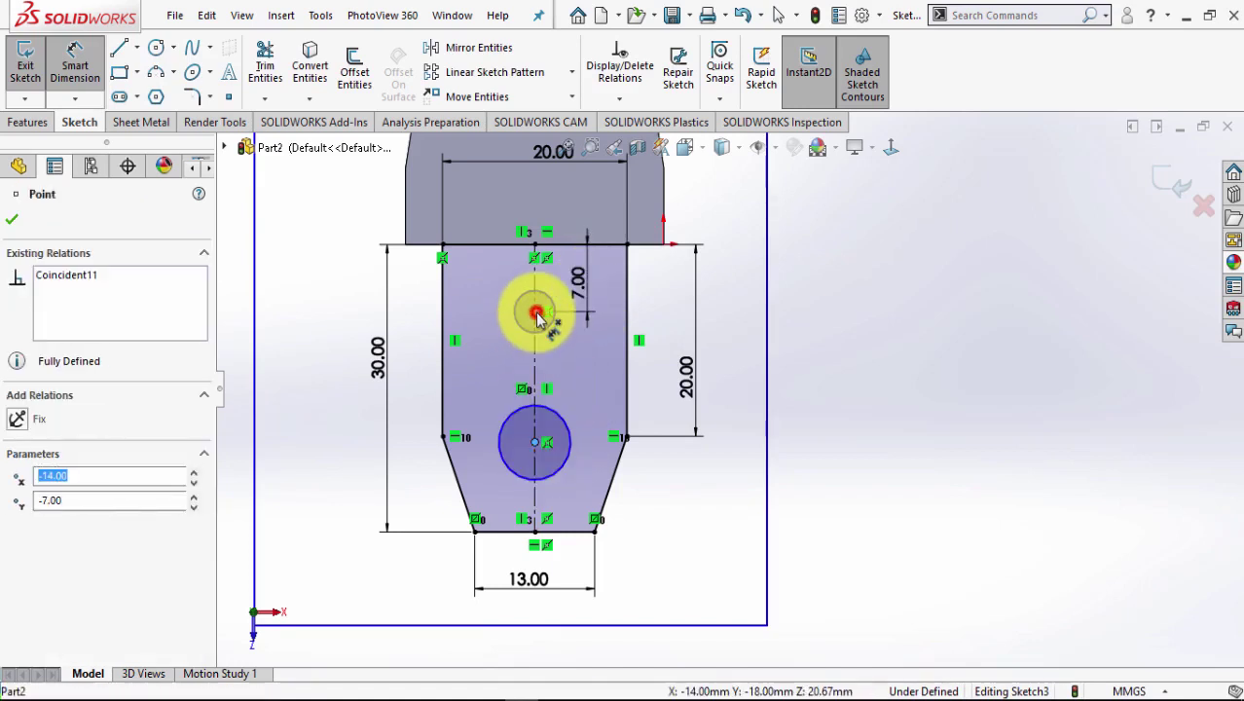
pyautogui.click(582, 383)
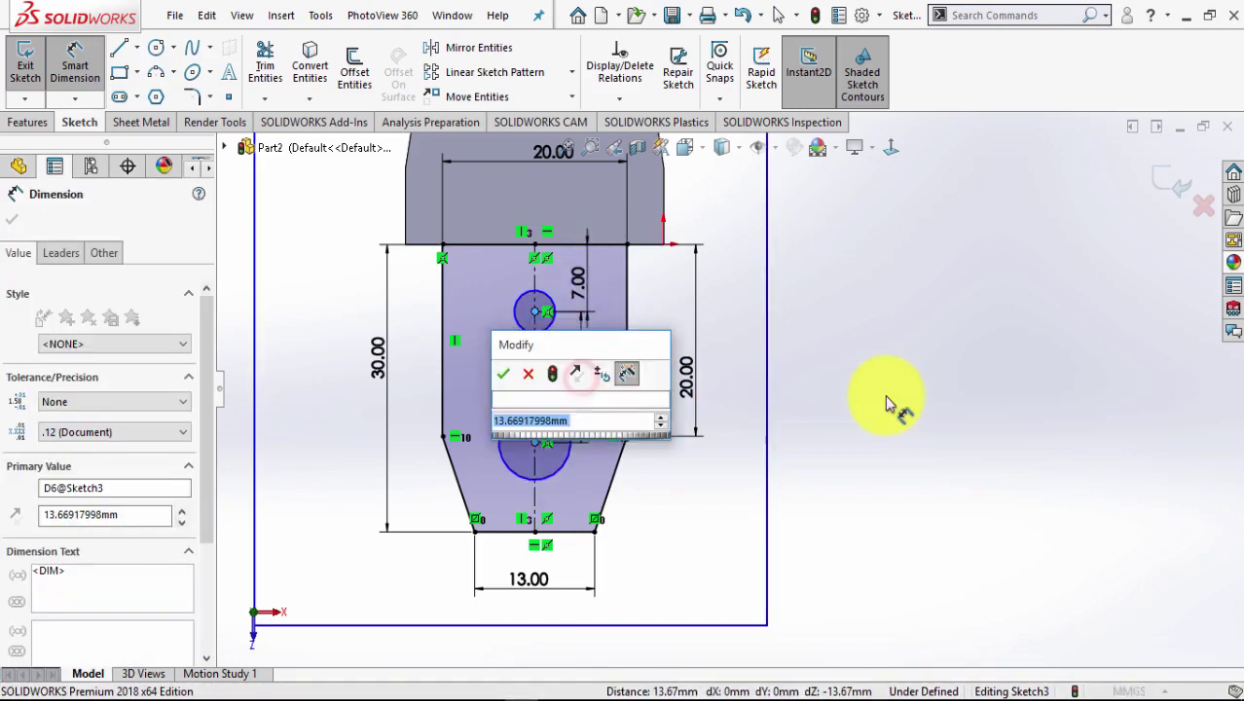
pyautogui.write('1')
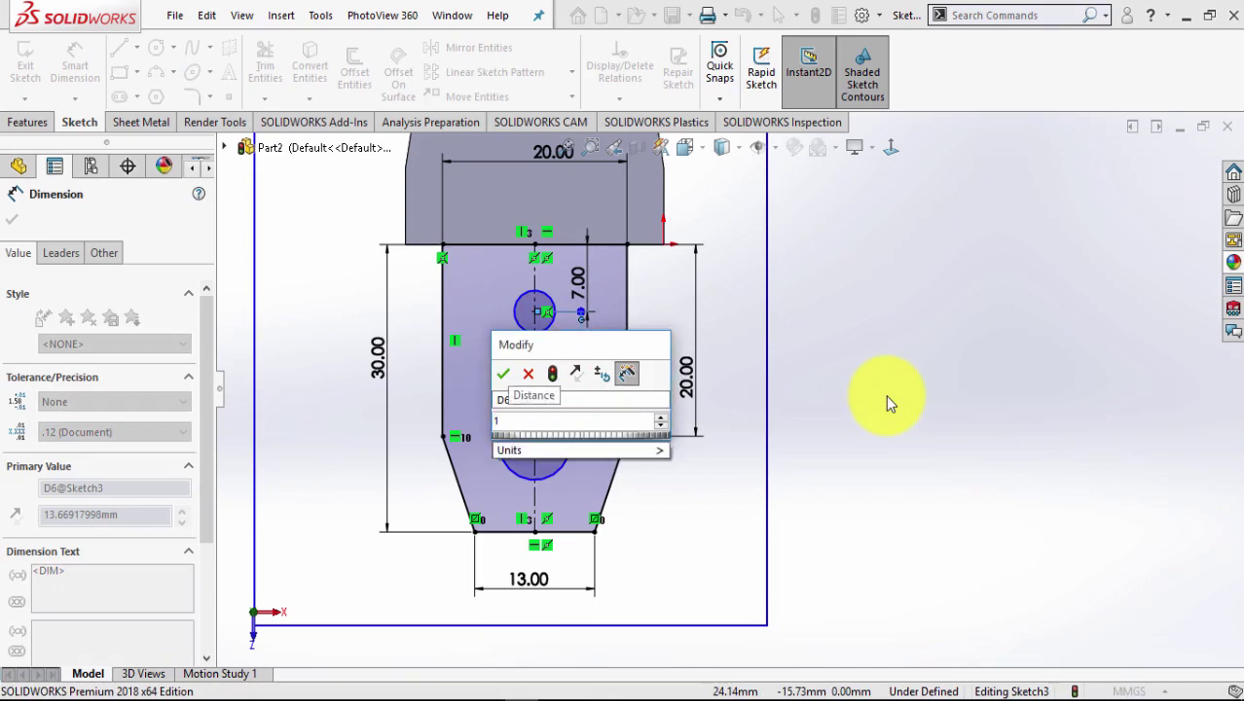
pyautogui.write('3')
pyautogui.press('Return')
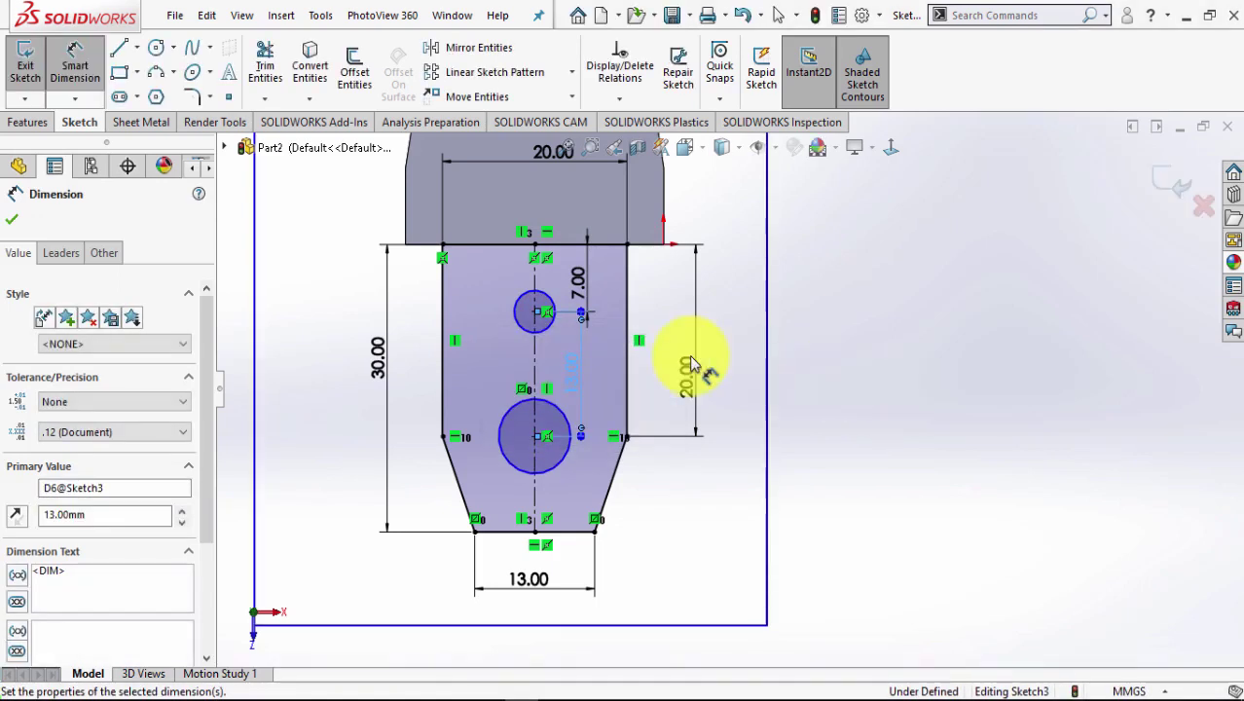
pyautogui.click(11, 219)
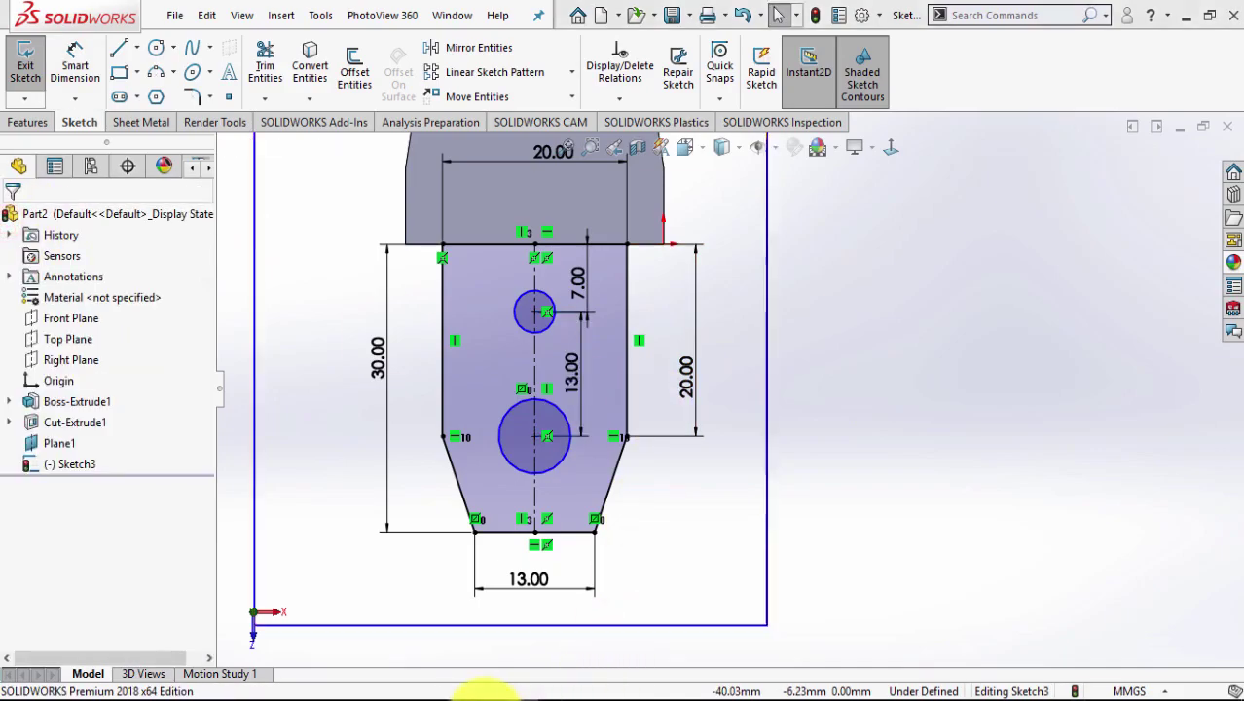
pyautogui.click(482, 693)
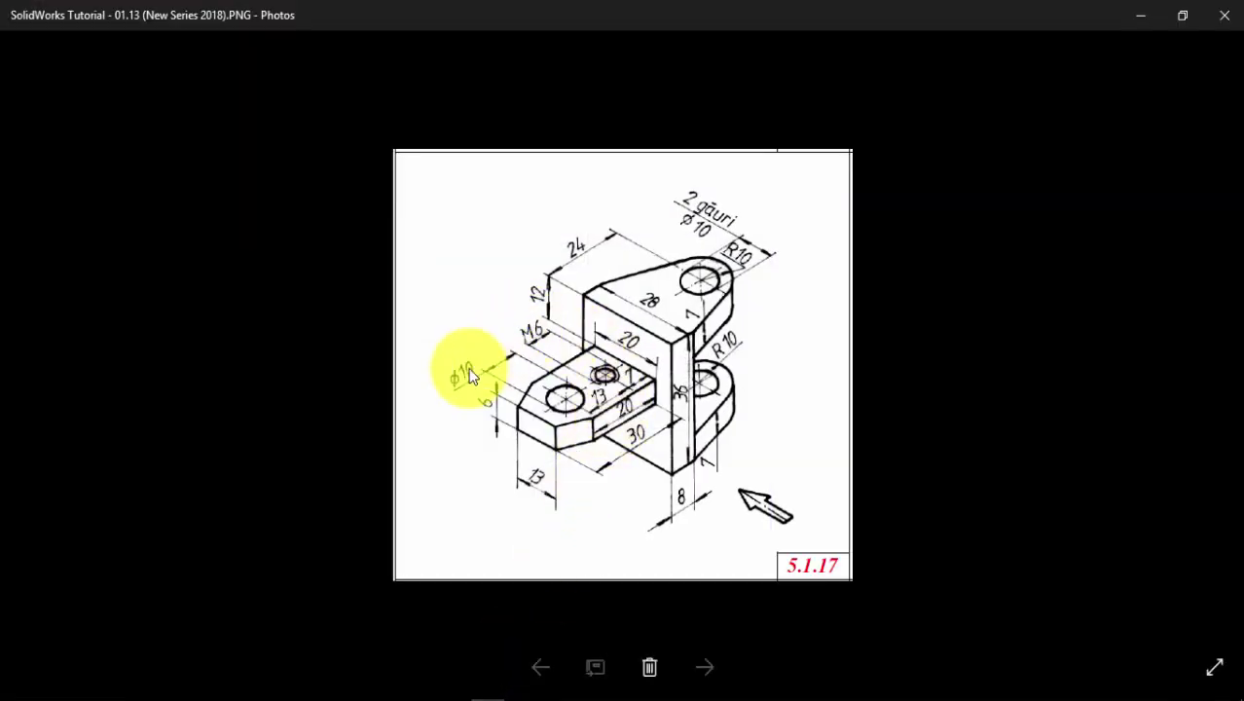
pyautogui.click(487, 695)
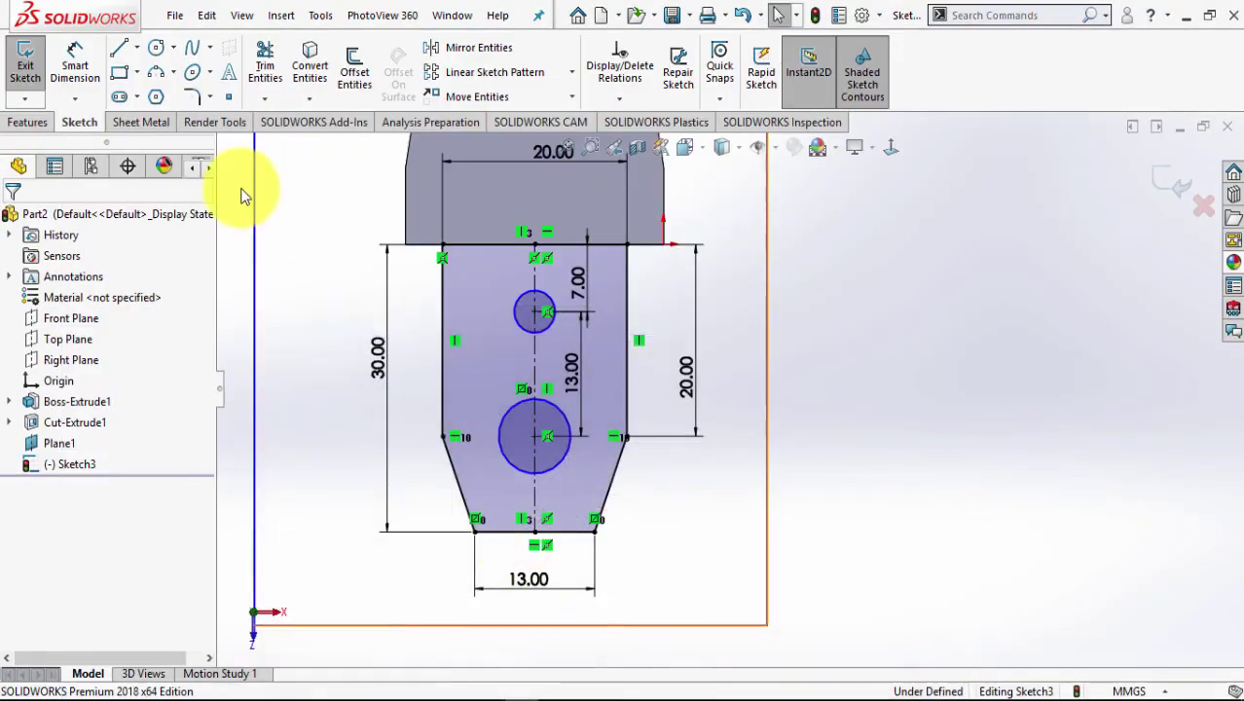
# Set the hole diameters to Ø10 for the large circle and Ø6 for the small one.
pyautogui.click(86, 64)
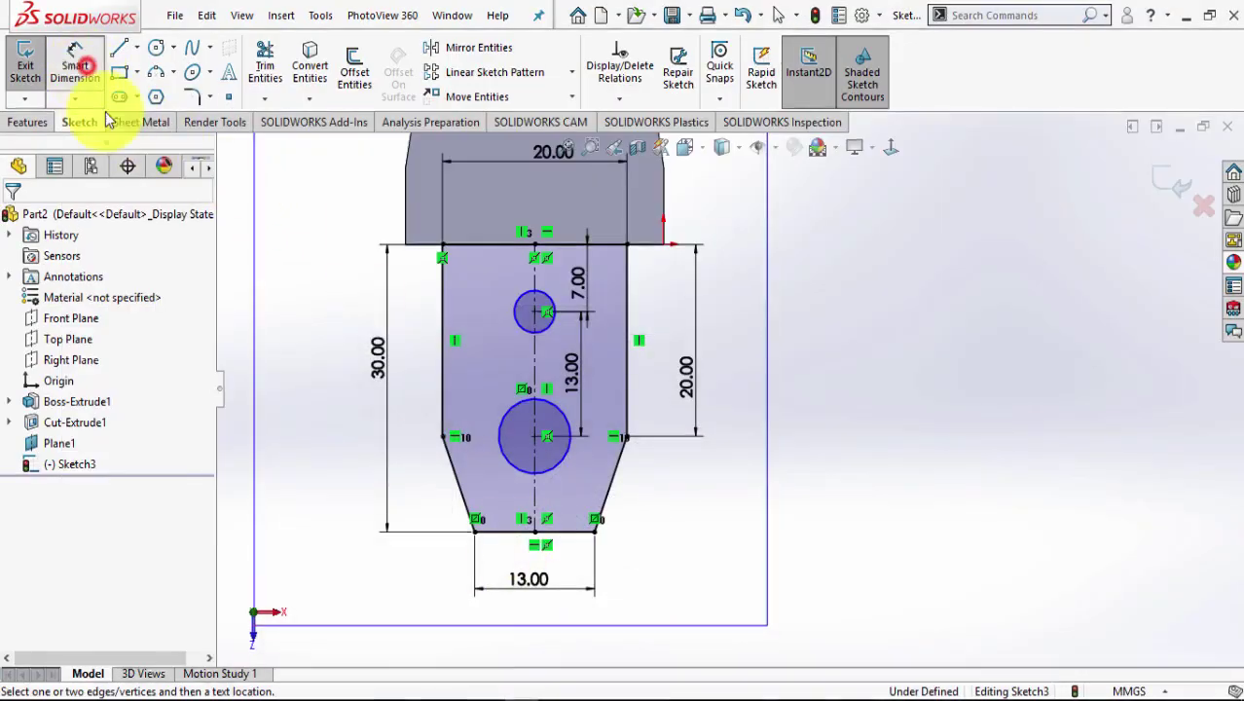
pyautogui.click(501, 444)
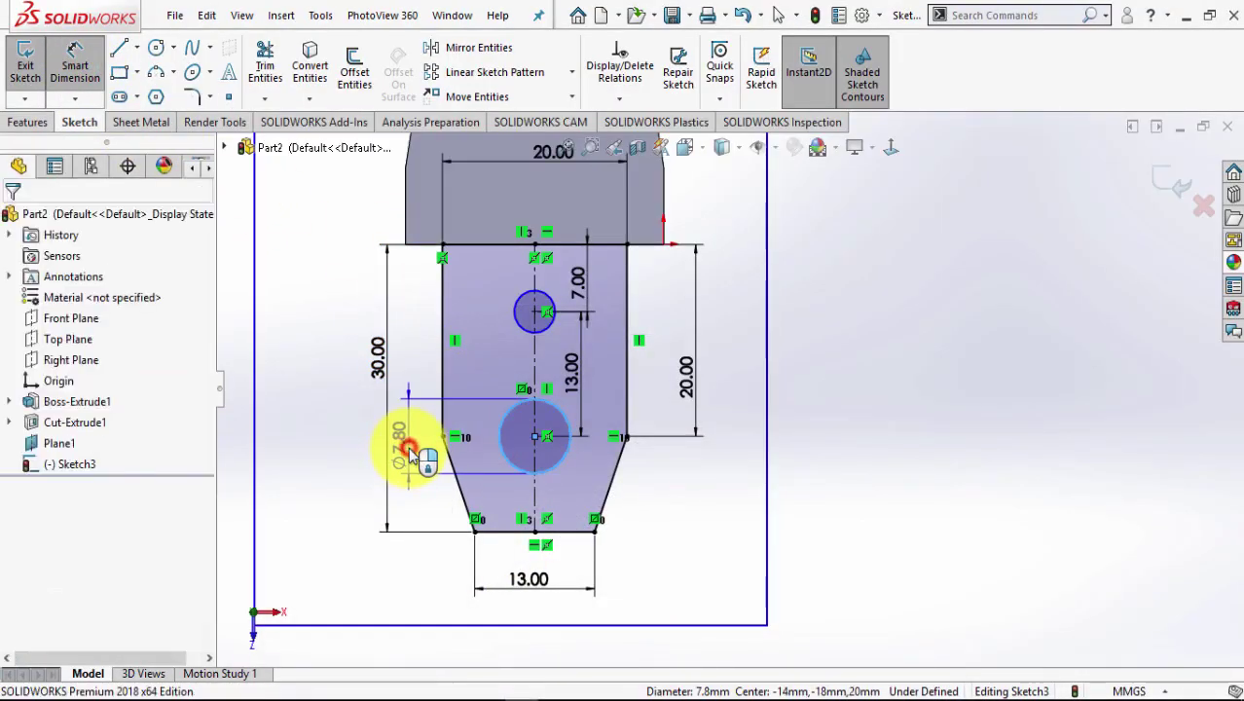
pyautogui.click(409, 453)
pyautogui.write('10.00mm')
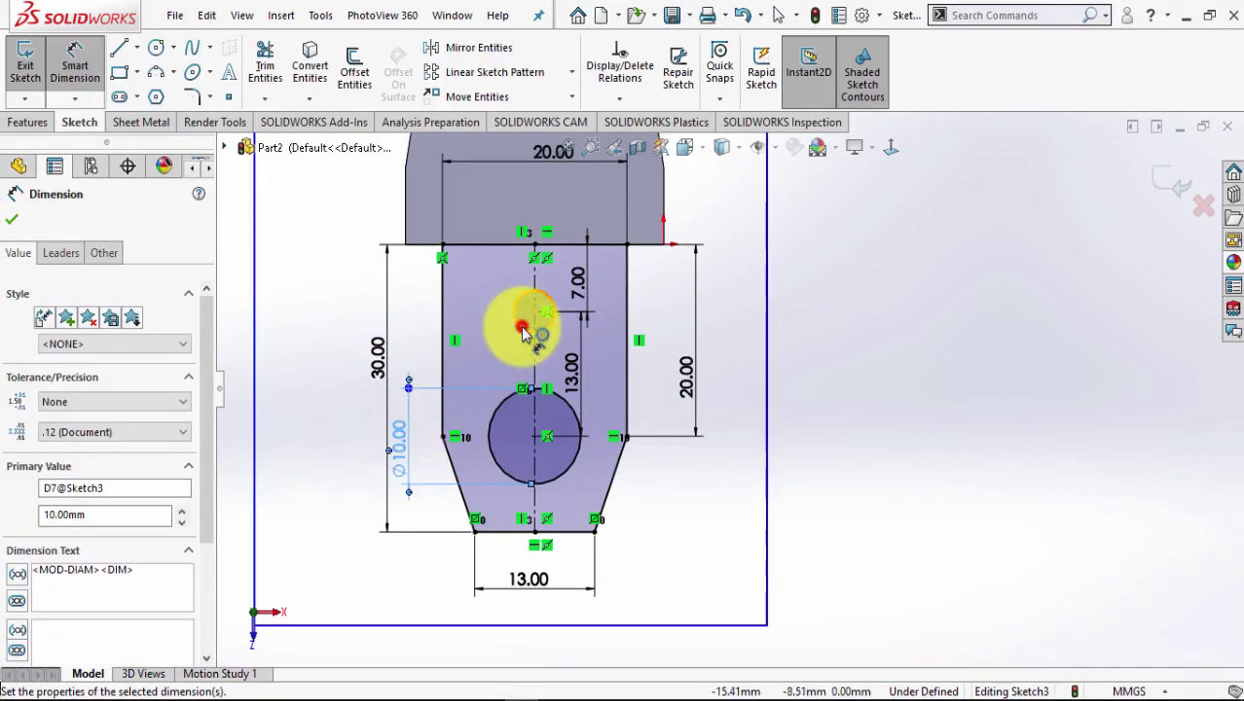
pyautogui.click(523, 331)
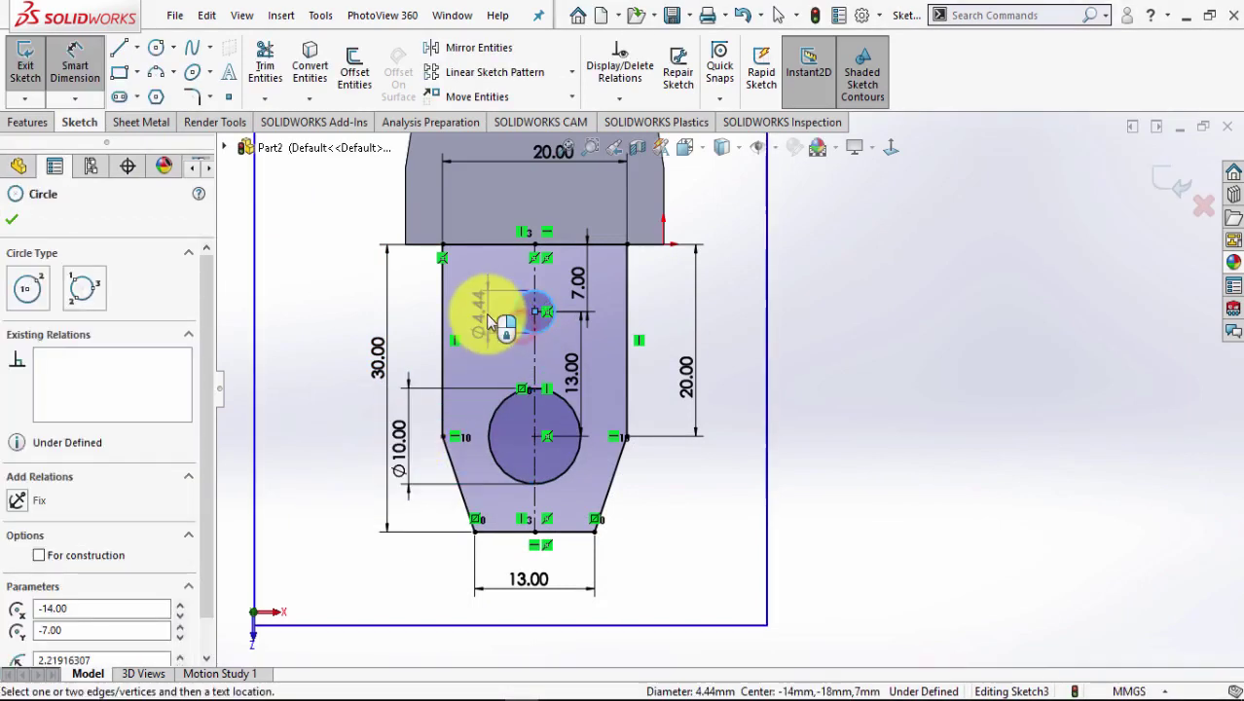
pyautogui.click(488, 319)
pyautogui.write('6')
pyautogui.press('Return')
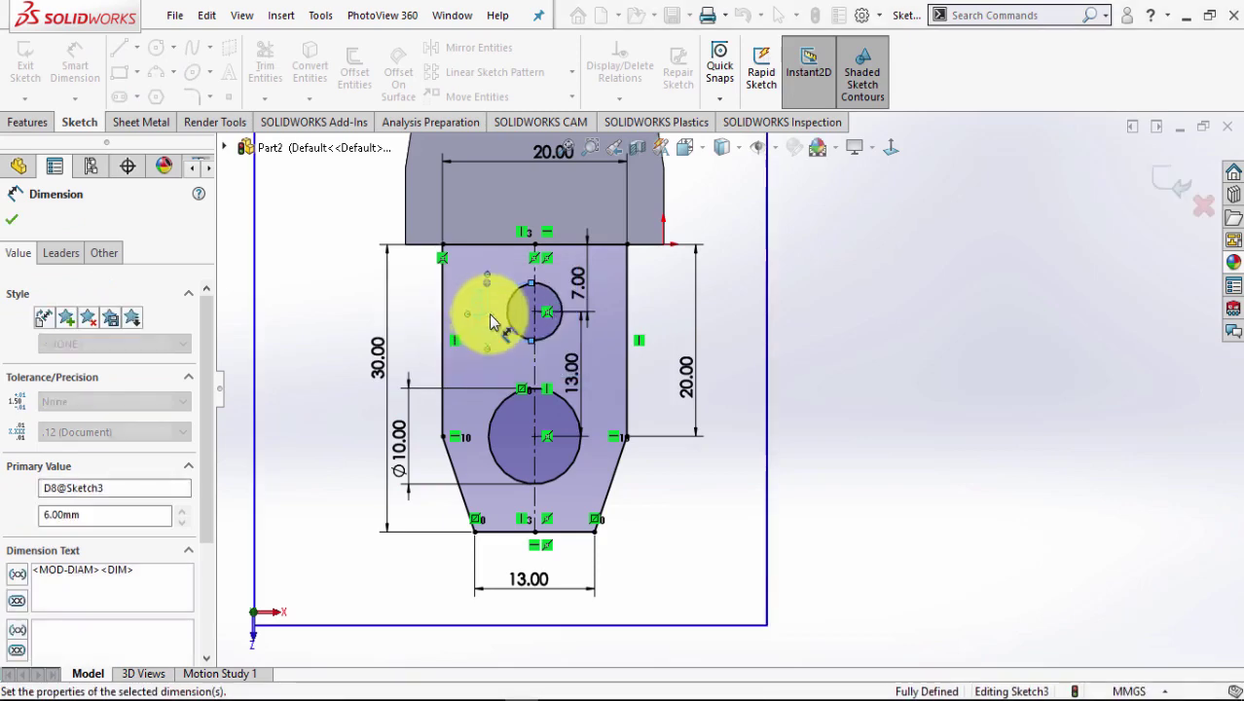
pyautogui.click(14, 220)
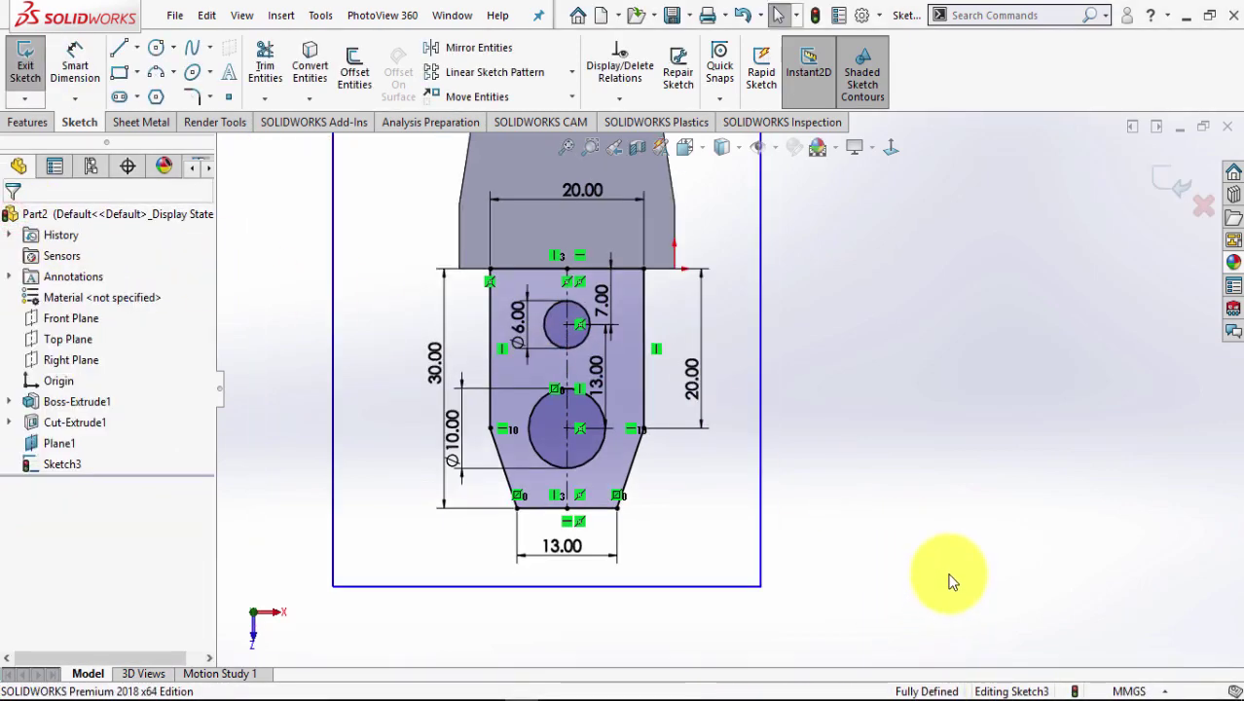
# Extrude Sketch3 6 mm with a Mid Plane end condition to form the two-hole tab.
pyautogui.moveTo(952, 577)
pyautogui.mouseDown(button='middle')
pyautogui.moveTo(938, 369)
pyautogui.moveTo(914, 512)
pyautogui.moveTo(919, 244)
pyautogui.moveTo(822, 333)
pyautogui.moveTo(828, 399)
pyautogui.moveTo(745, 444)
pyautogui.moveTo(750, 569)
pyautogui.moveTo(861, 478)
pyautogui.moveTo(1011, 413)
pyautogui.moveTo(1009, 484)
pyautogui.mouseUp(button='middle')
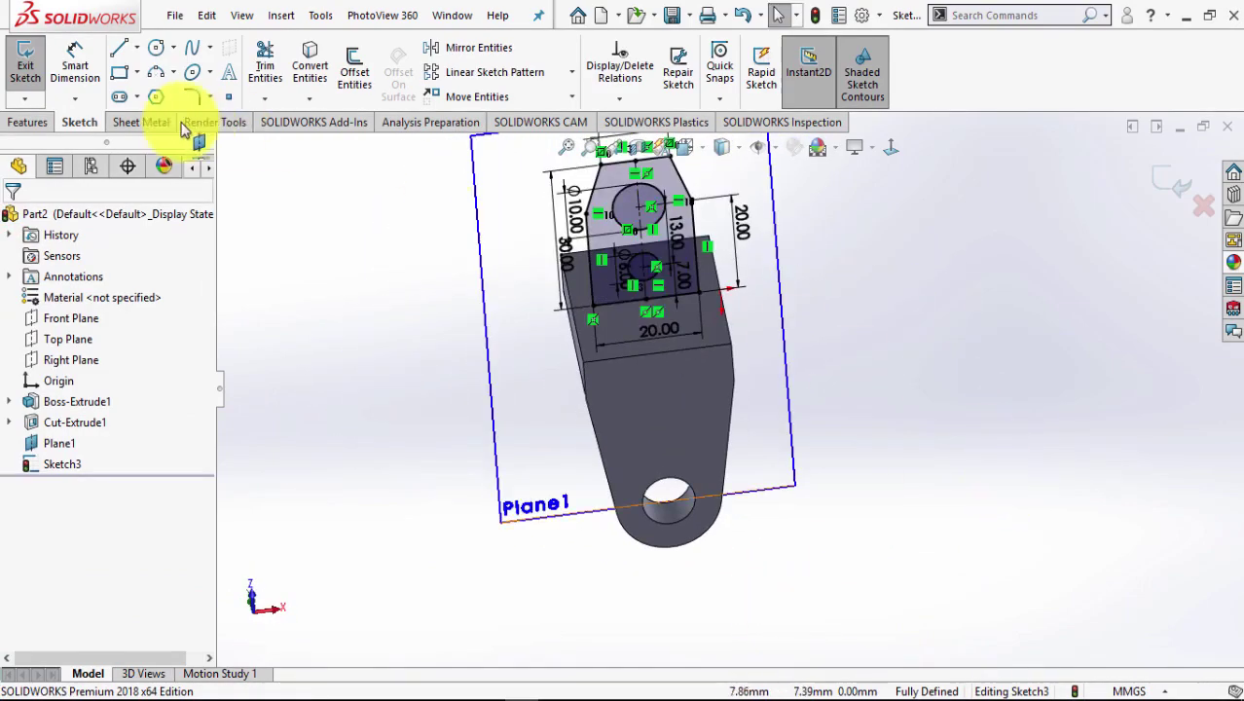
pyautogui.click(36, 118)
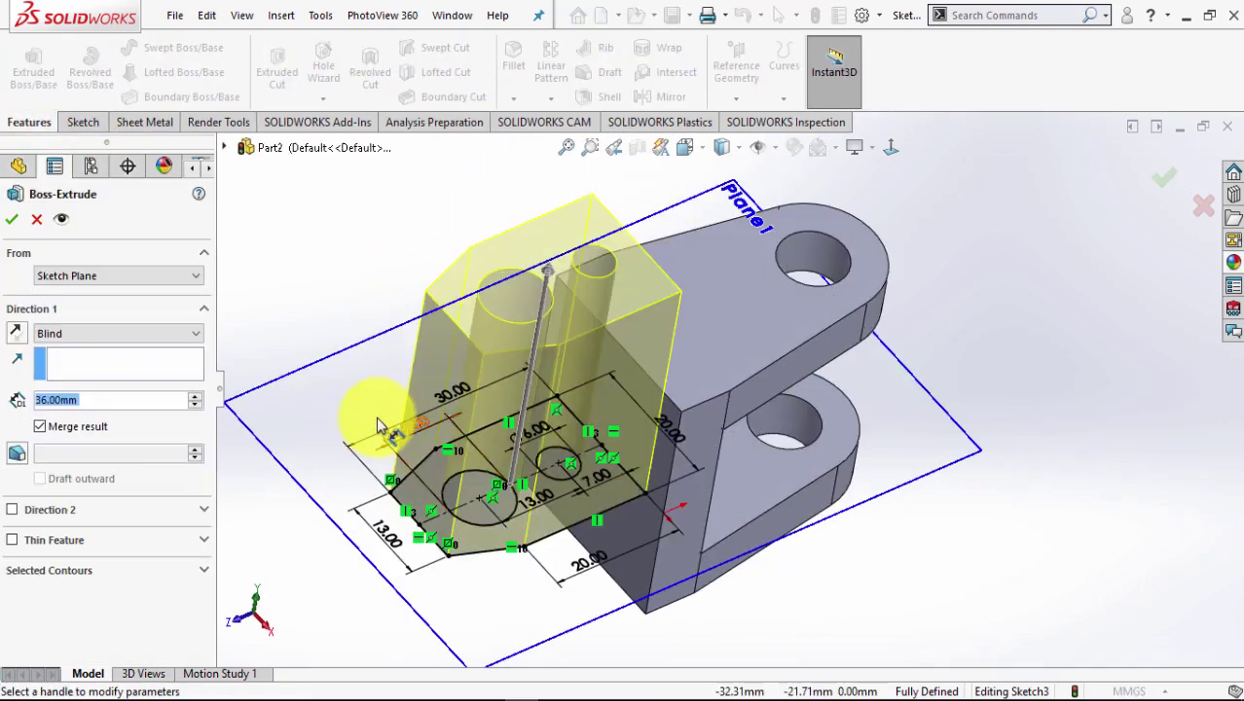
pyautogui.moveTo(349, 268); pyautogui.dragTo(438, 208, button='middle')
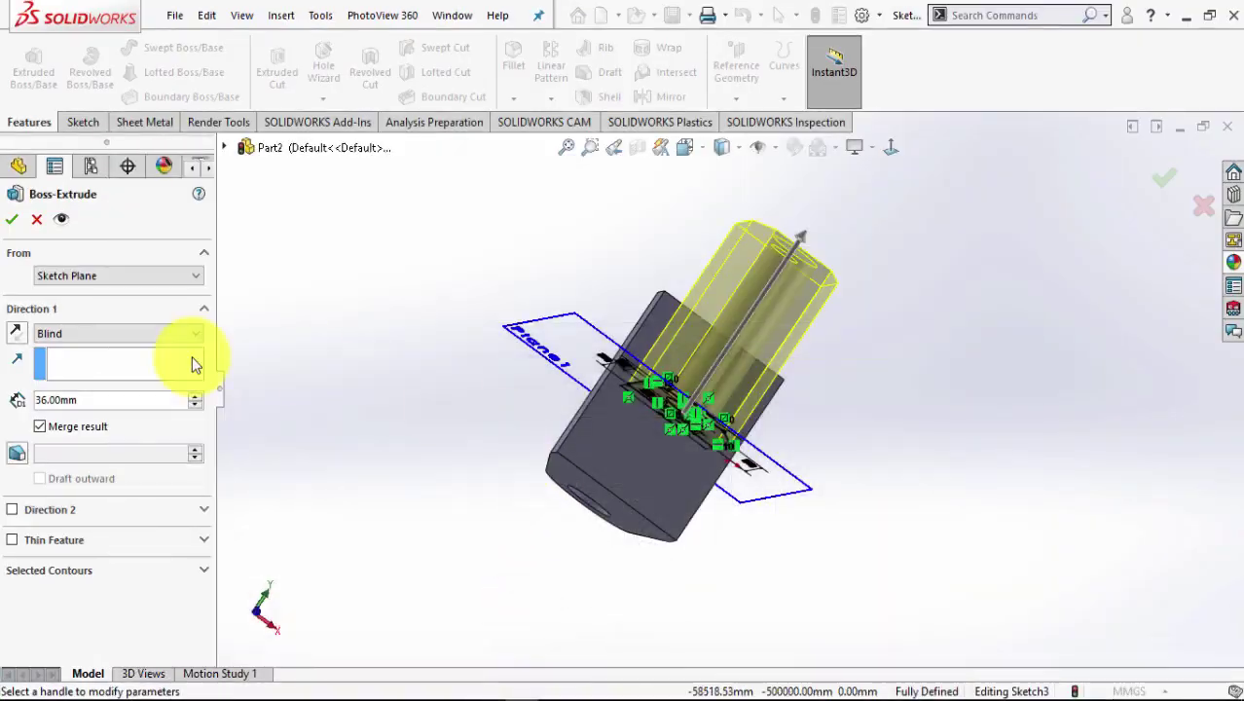
pyautogui.click(109, 405)
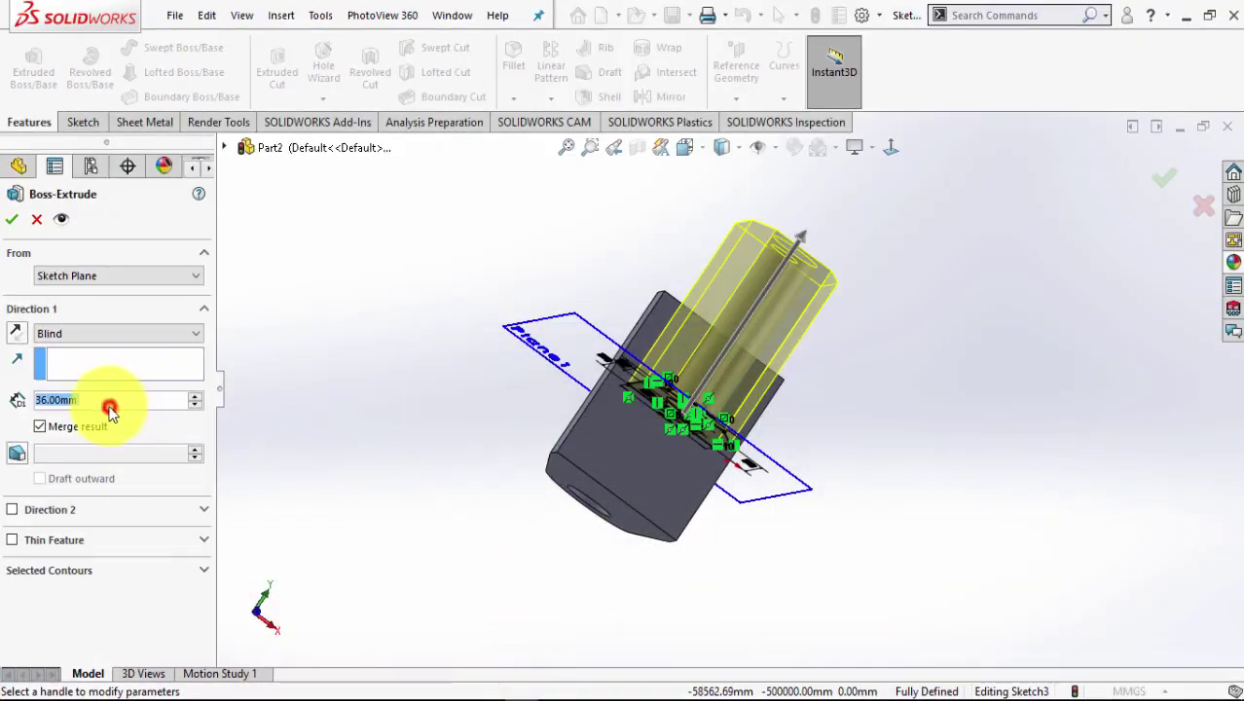
pyautogui.write('6')
pyautogui.press('Return')
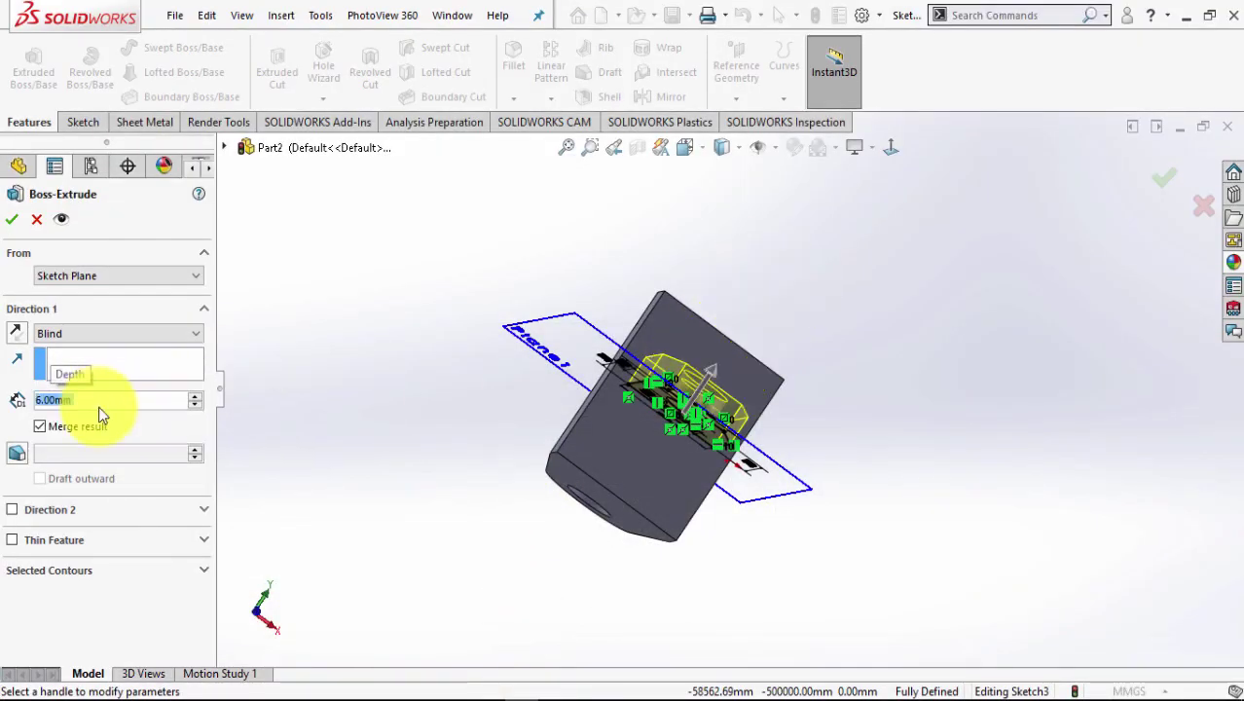
pyautogui.click(47, 334)
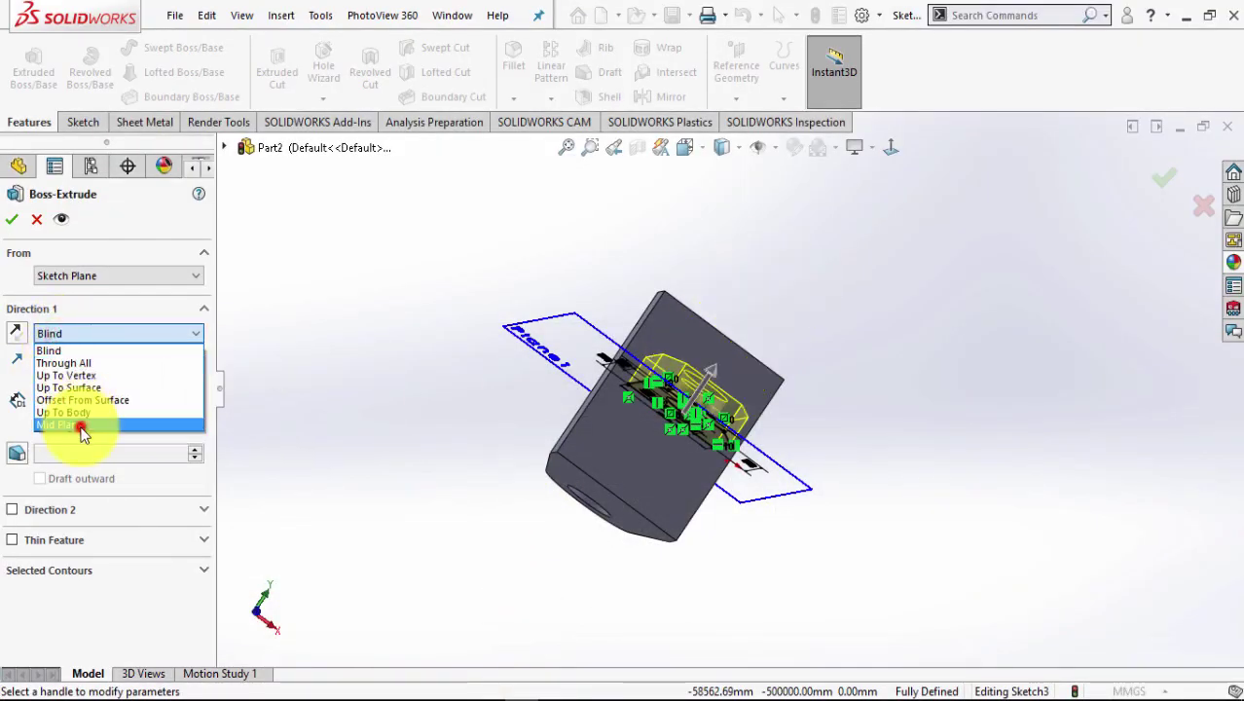
pyautogui.click(79, 421)
pyautogui.moveTo(408, 517)
pyautogui.mouseDown(button='middle')
pyautogui.moveTo(422, 529)
pyautogui.moveTo(381, 411)
pyautogui.moveTo(280, 481)
pyautogui.moveTo(393, 278)
pyautogui.moveTo(417, 482)
pyautogui.moveTo(325, 522)
pyautogui.moveTo(408, 625)
pyautogui.moveTo(346, 581)
pyautogui.mouseUp(button='middle')
pyautogui.click(13, 220)
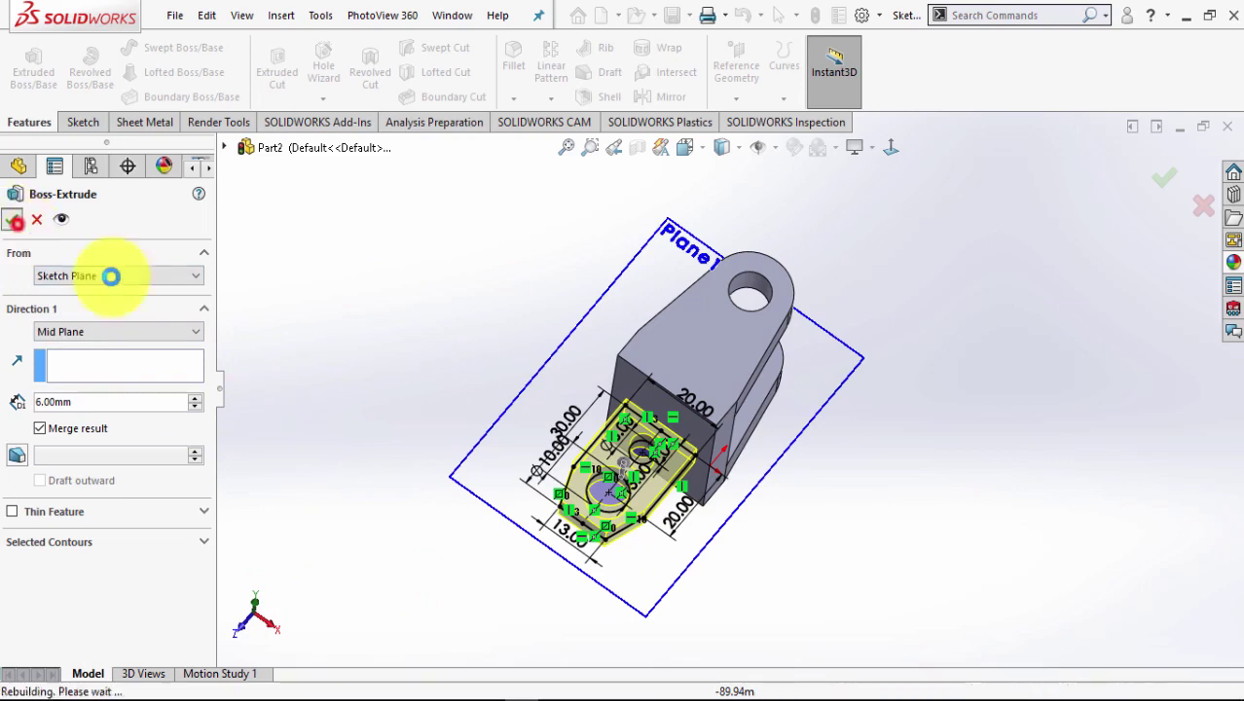
# Hide Plane1 and show the whole bracket in the isometric view.
pyautogui.click(323, 320)
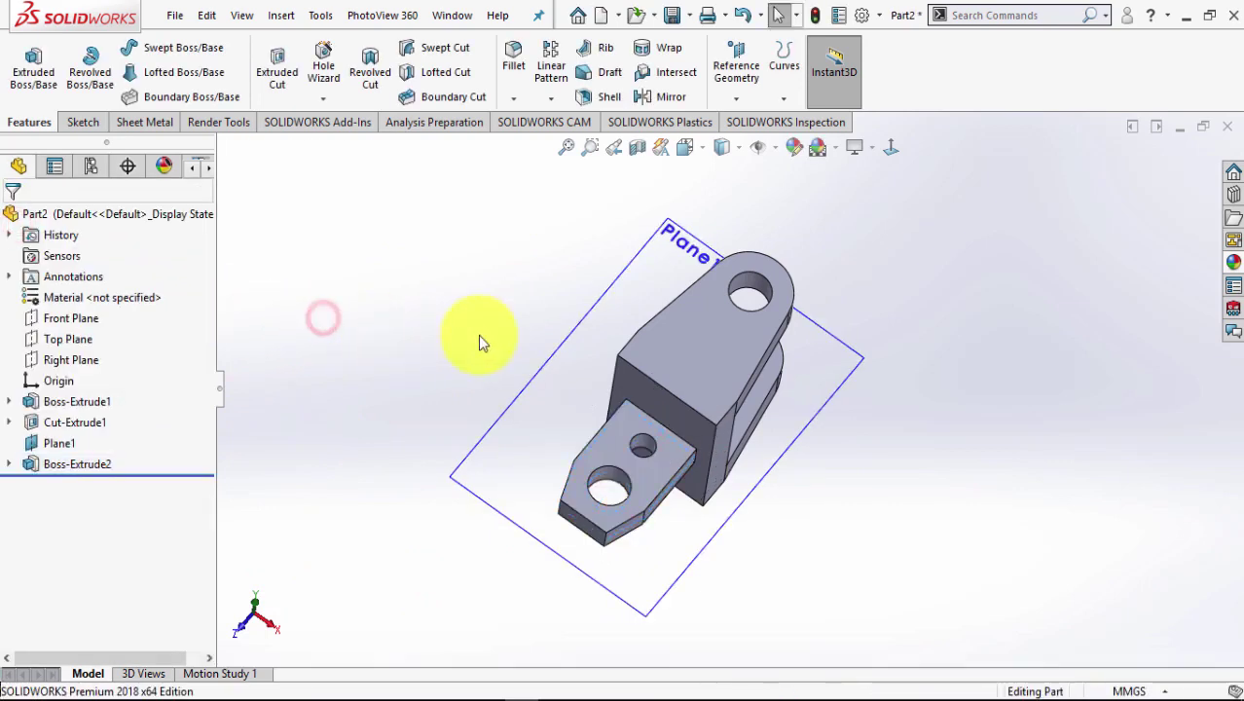
pyautogui.click(658, 273)
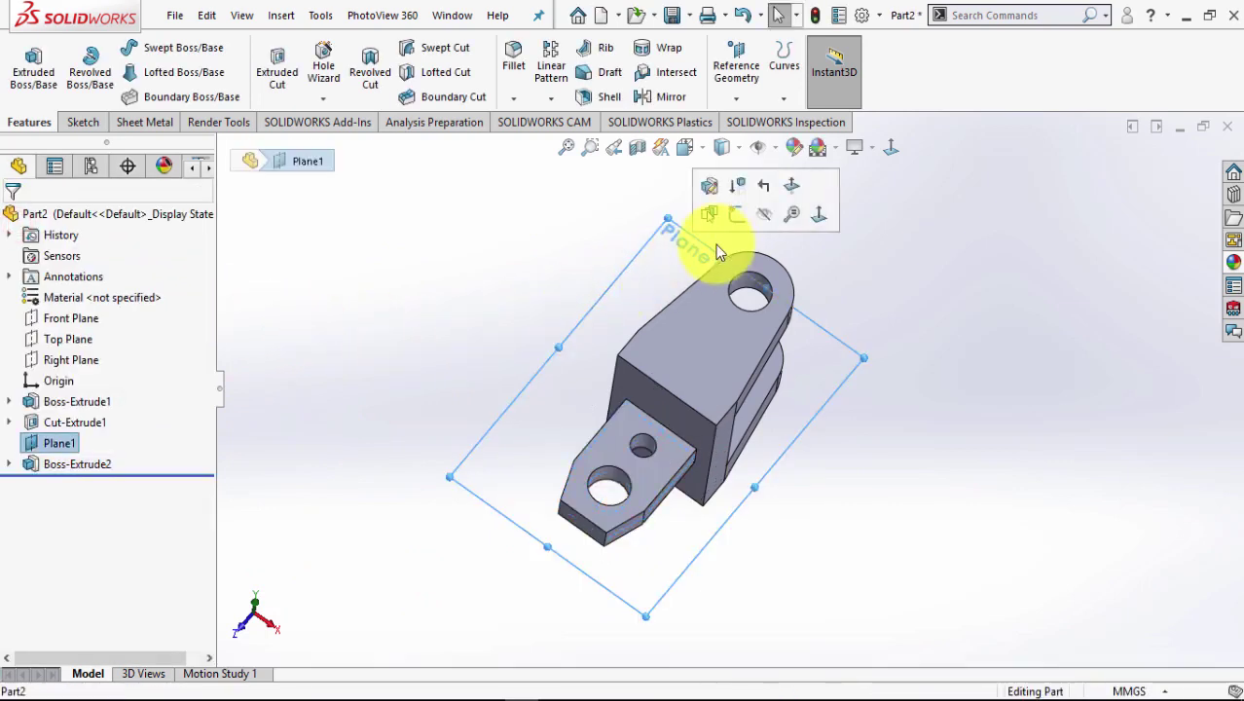
pyautogui.click(765, 214)
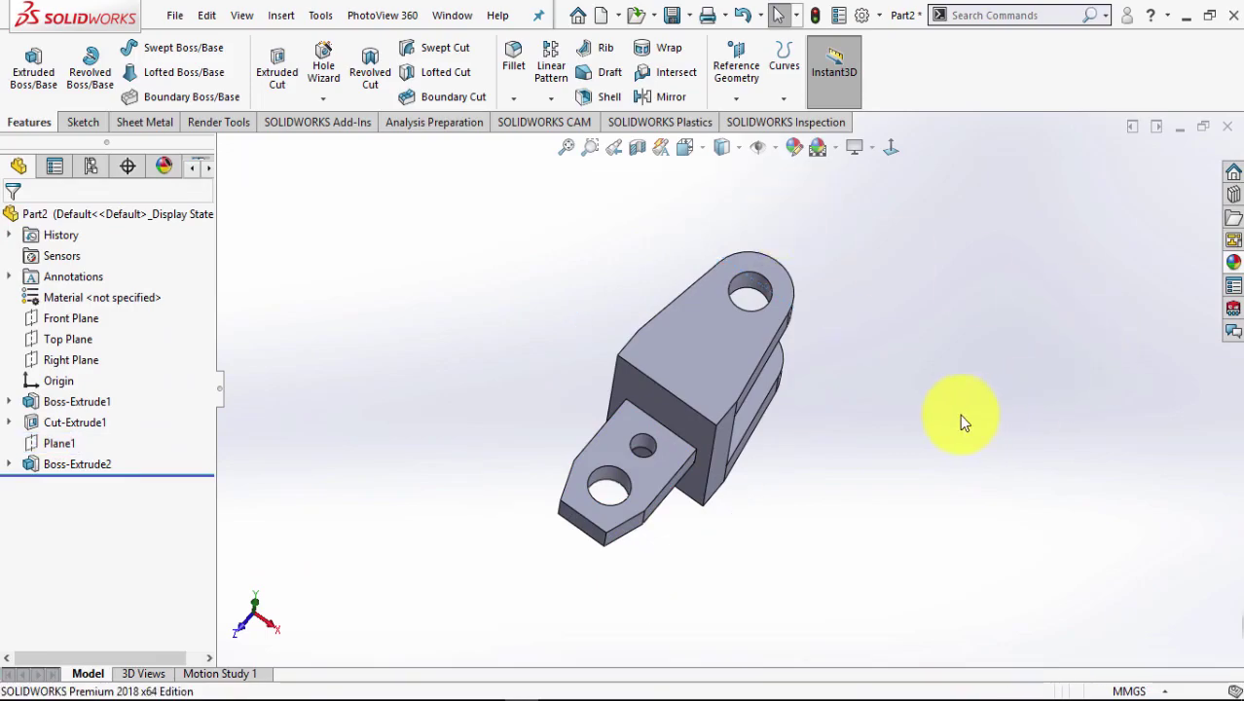
pyautogui.press('space')
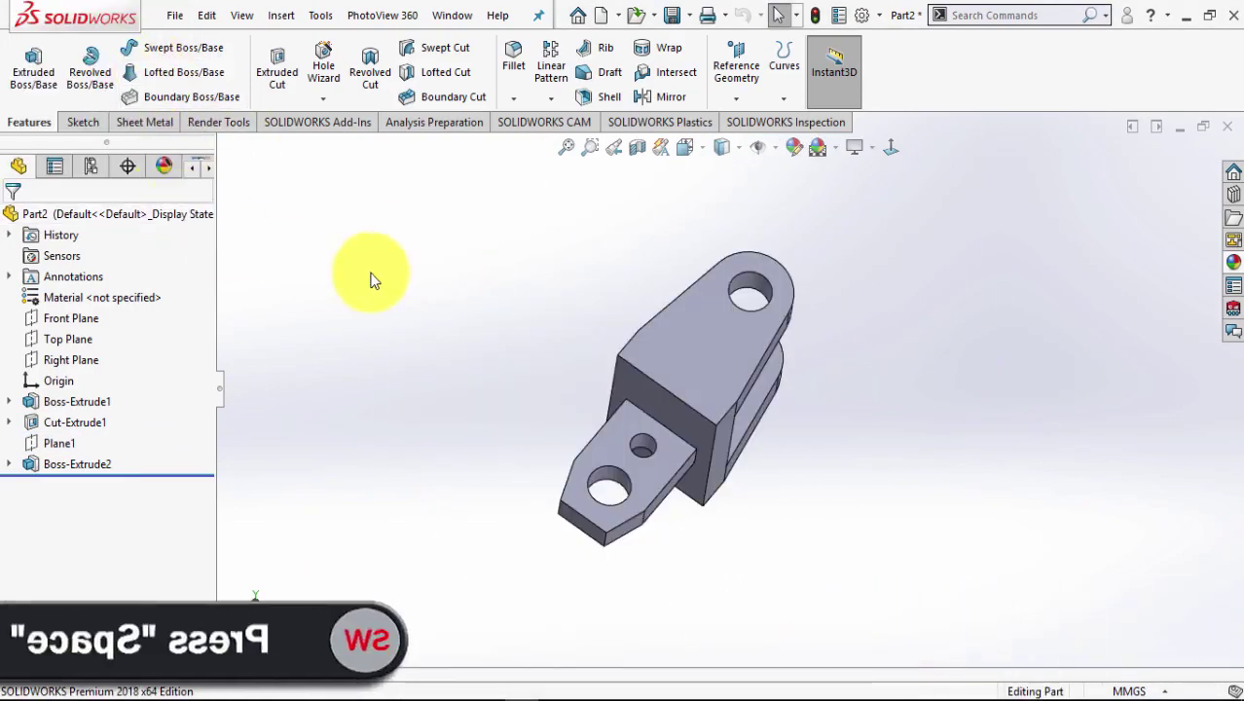
pyautogui.click(161, 76)
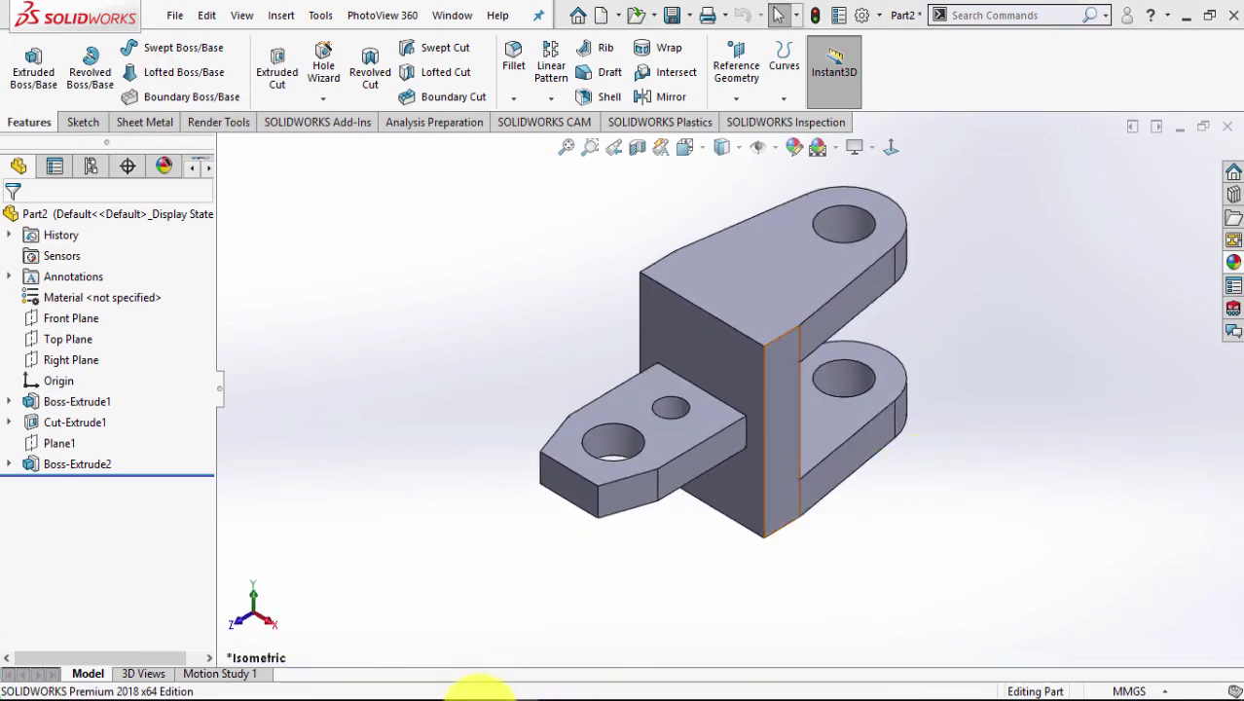
pyautogui.click(477, 692)
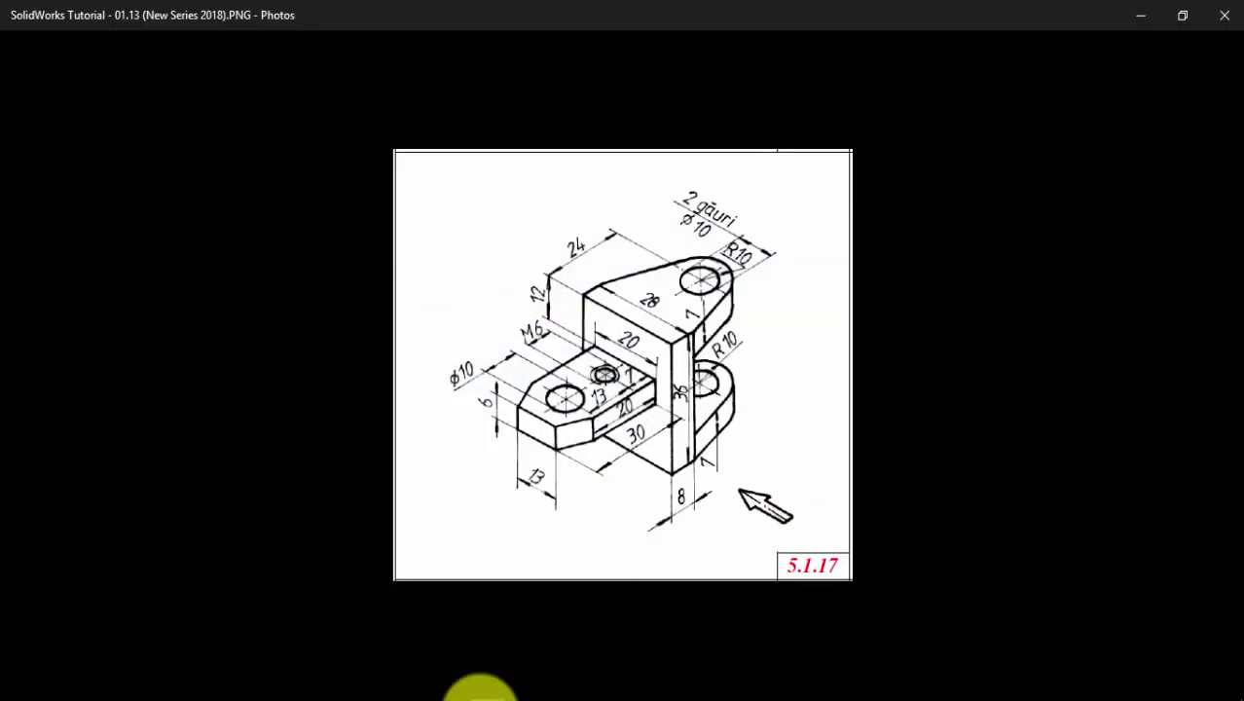
pyautogui.click(479, 695)
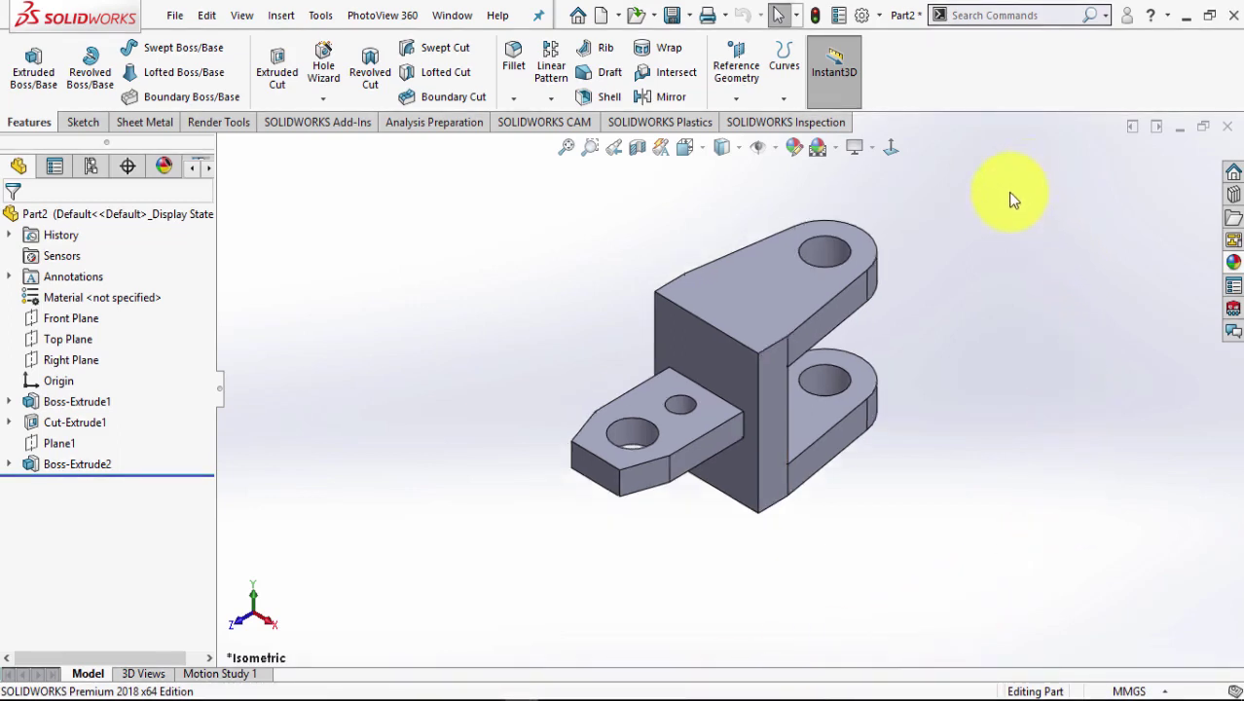
pyautogui.press('f')
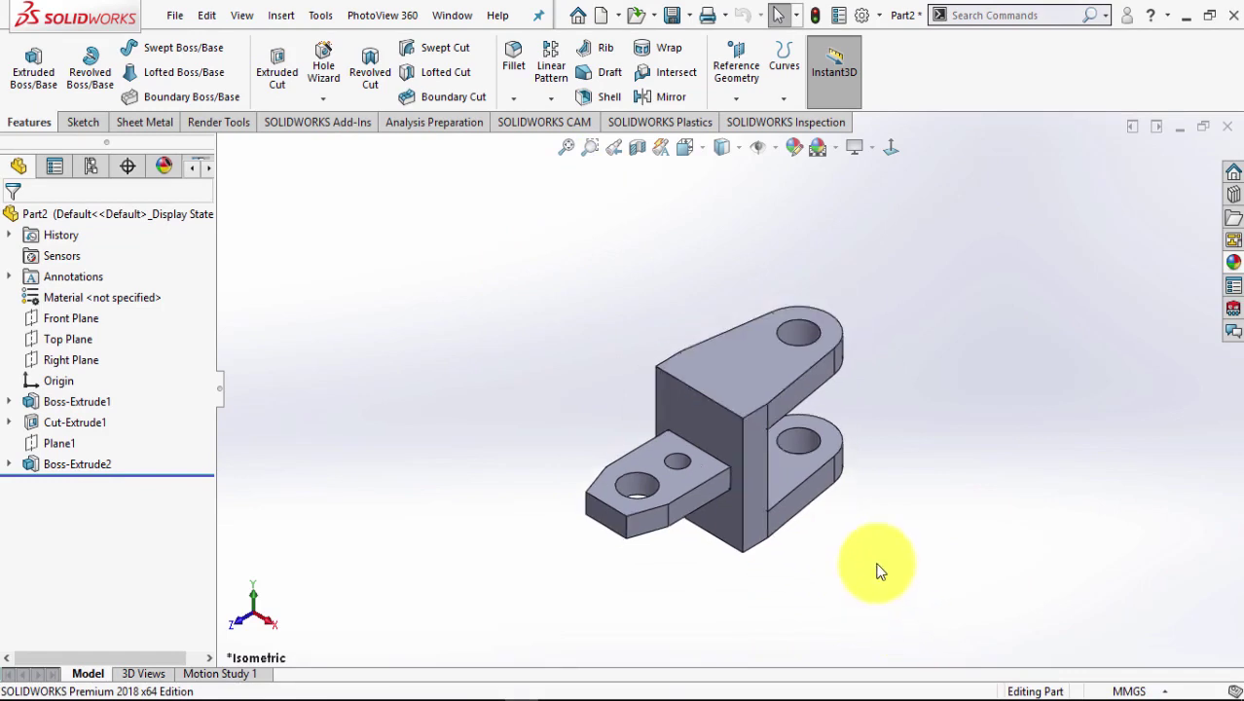
# Apply the Plain White scene background.
pyautogui.click(860, 153)
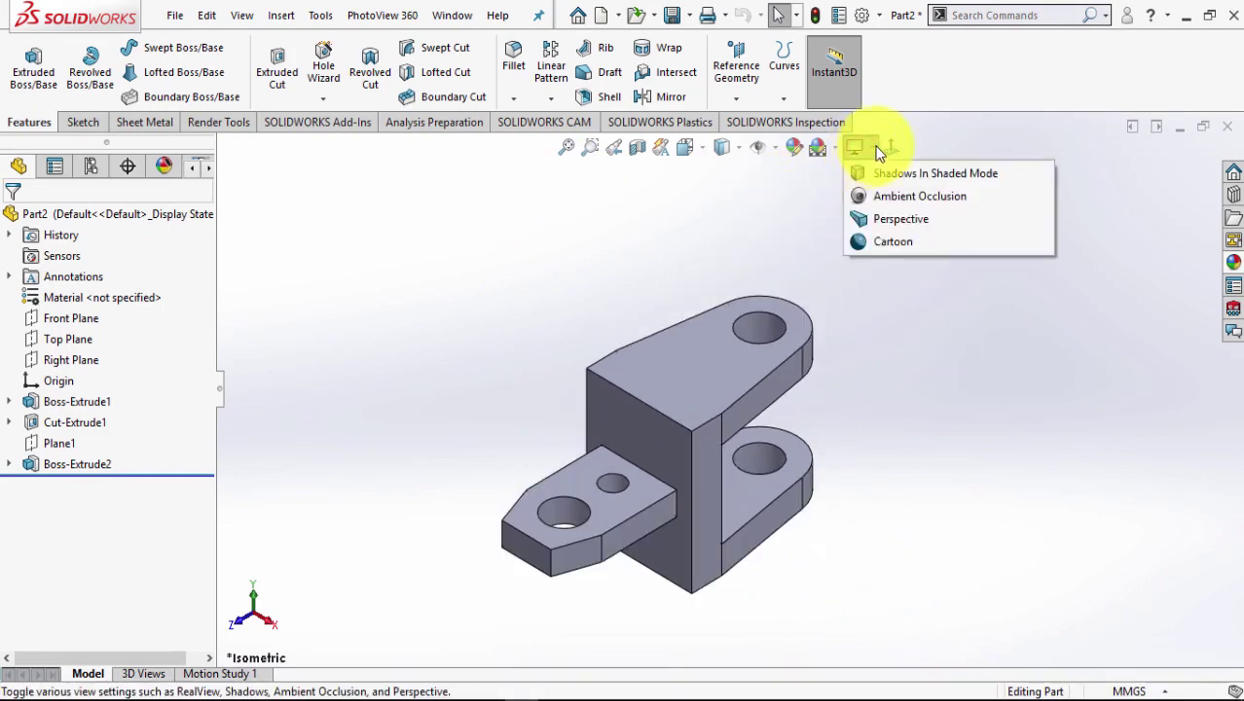
pyautogui.click(819, 148)
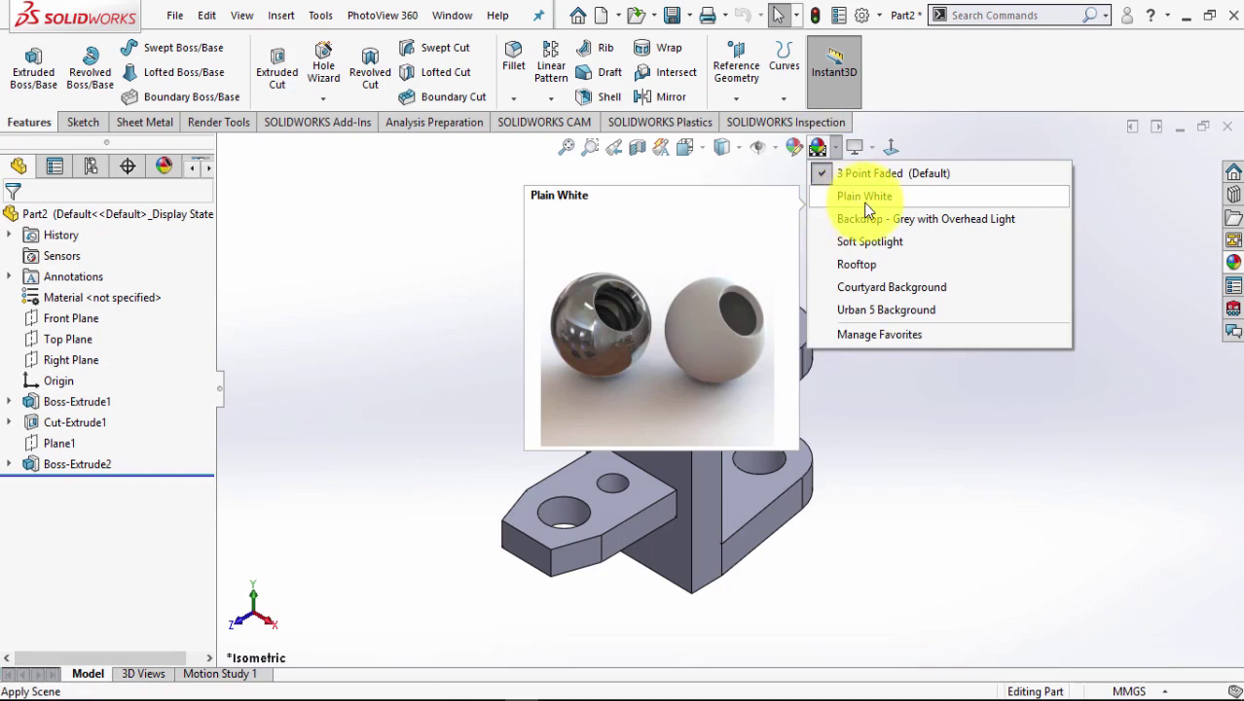
pyautogui.click(882, 202)
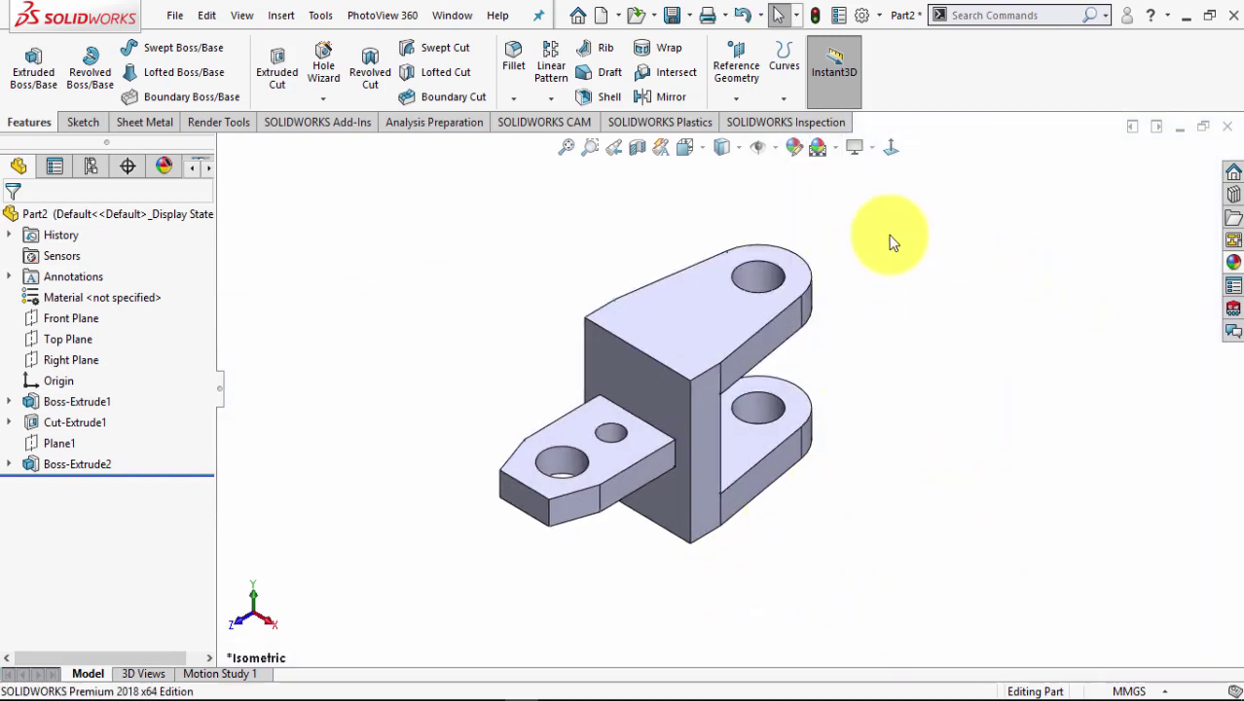
# Assign Aluminum Bronze from the Copper Alloys category as the part material.
pyautogui.rightClick(76, 297)
pyautogui.click(115, 308)
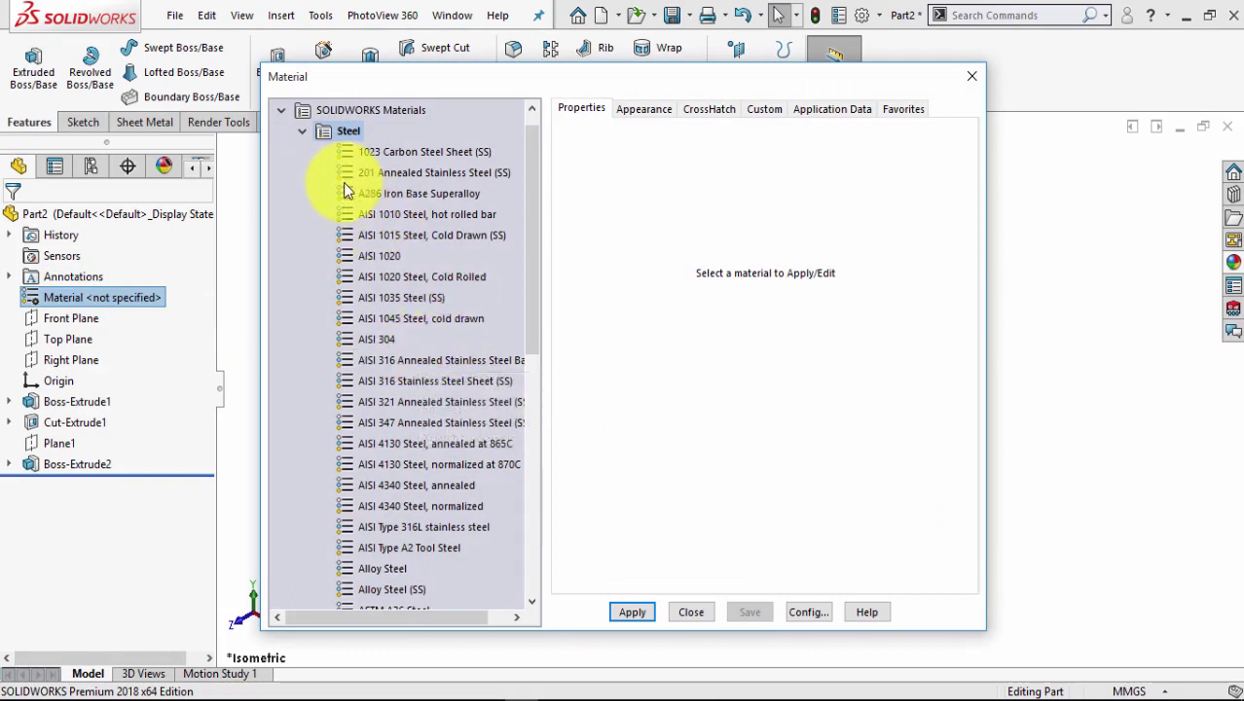
pyautogui.click(302, 131)
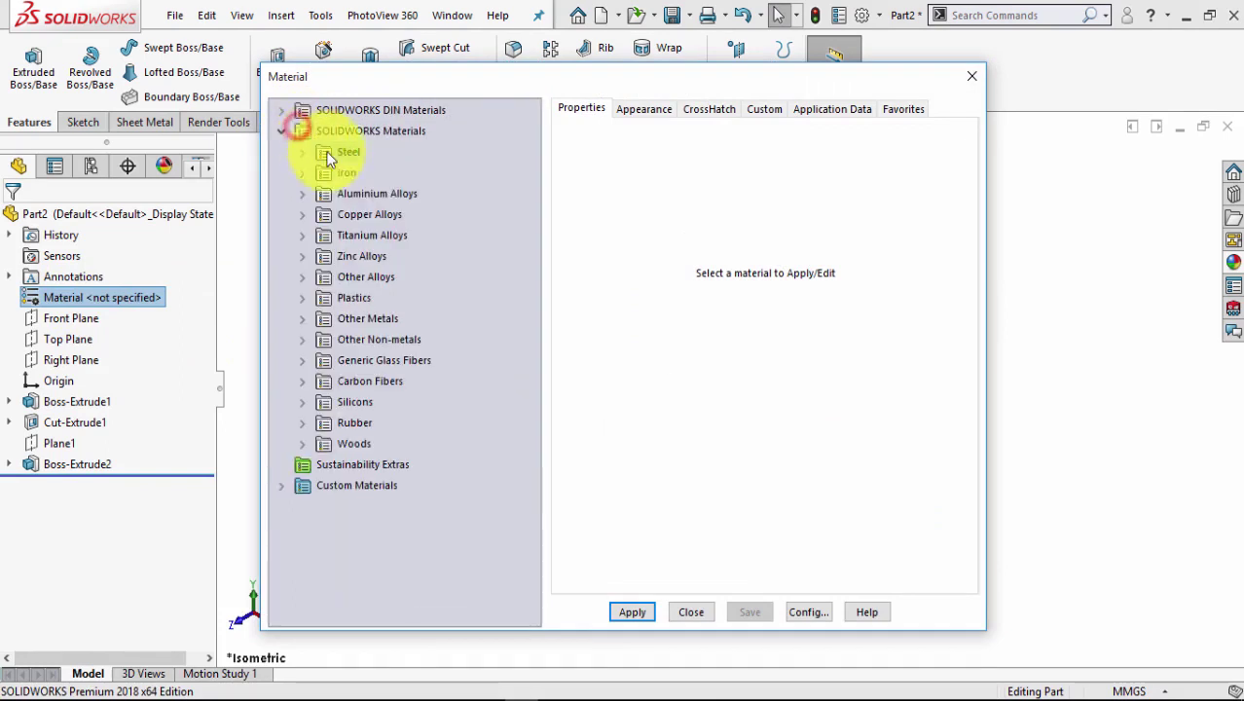
pyautogui.click(302, 215)
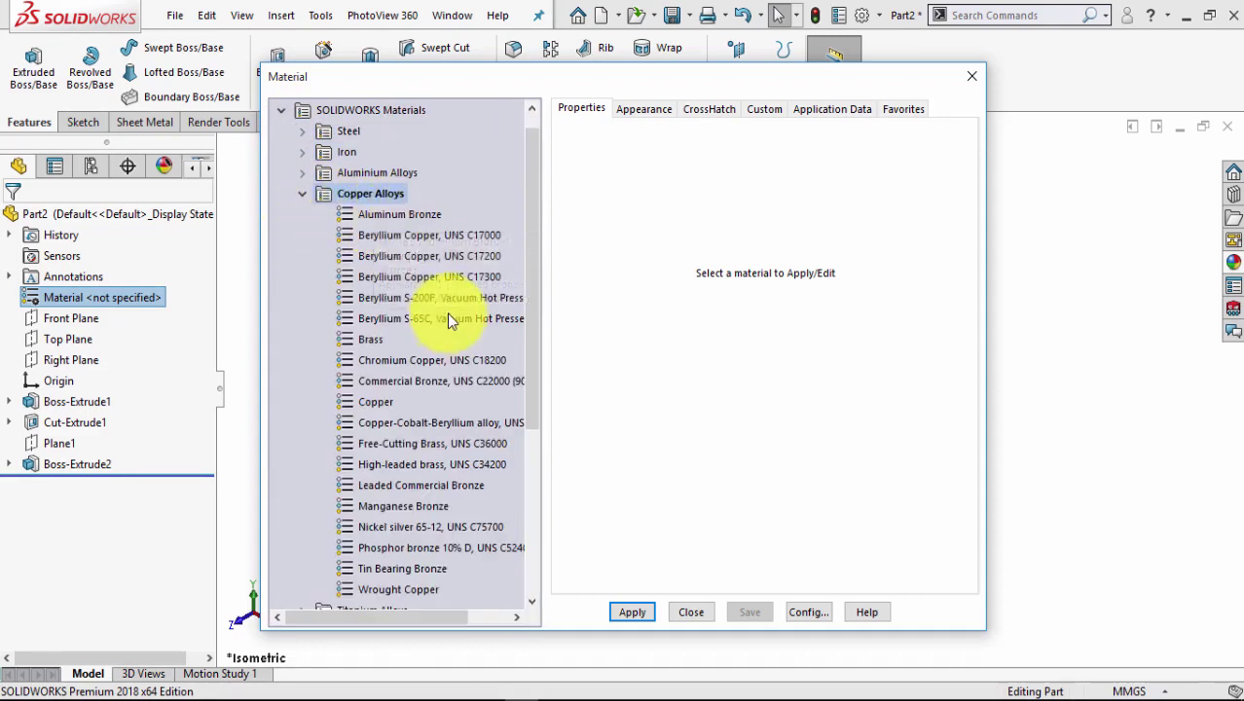
pyautogui.click(411, 213)
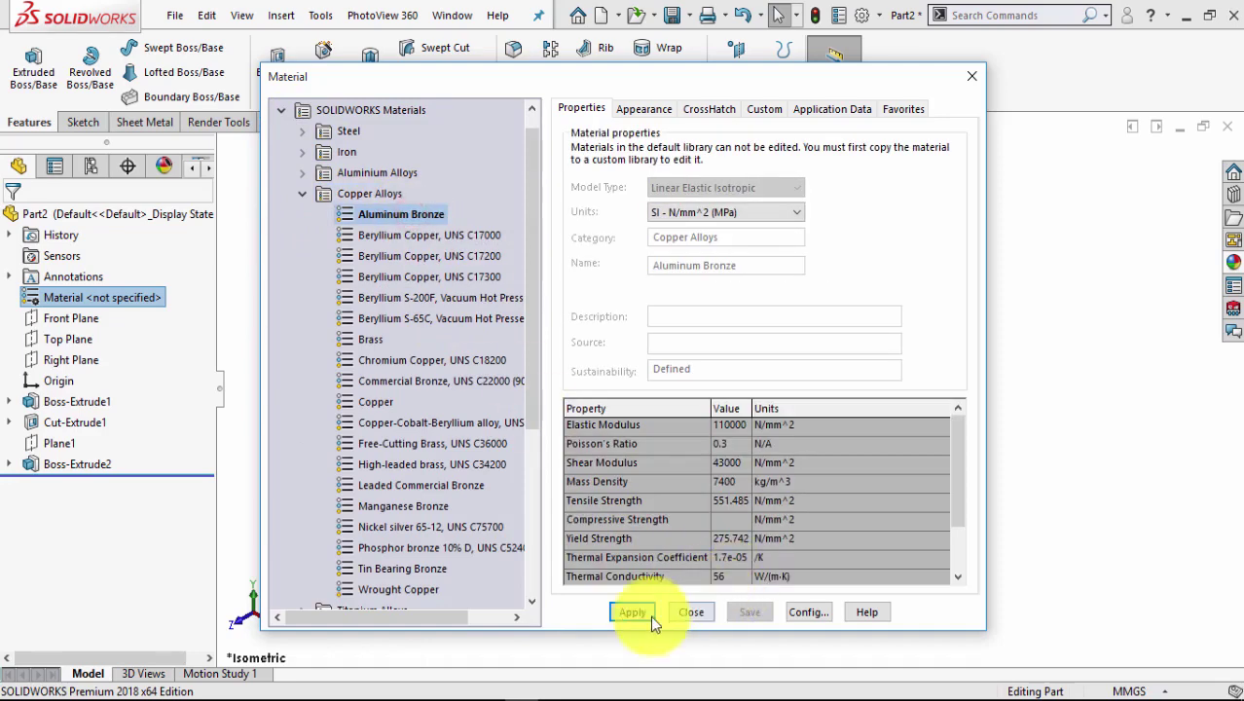
pyautogui.click(633, 613)
pyautogui.click(691, 613)
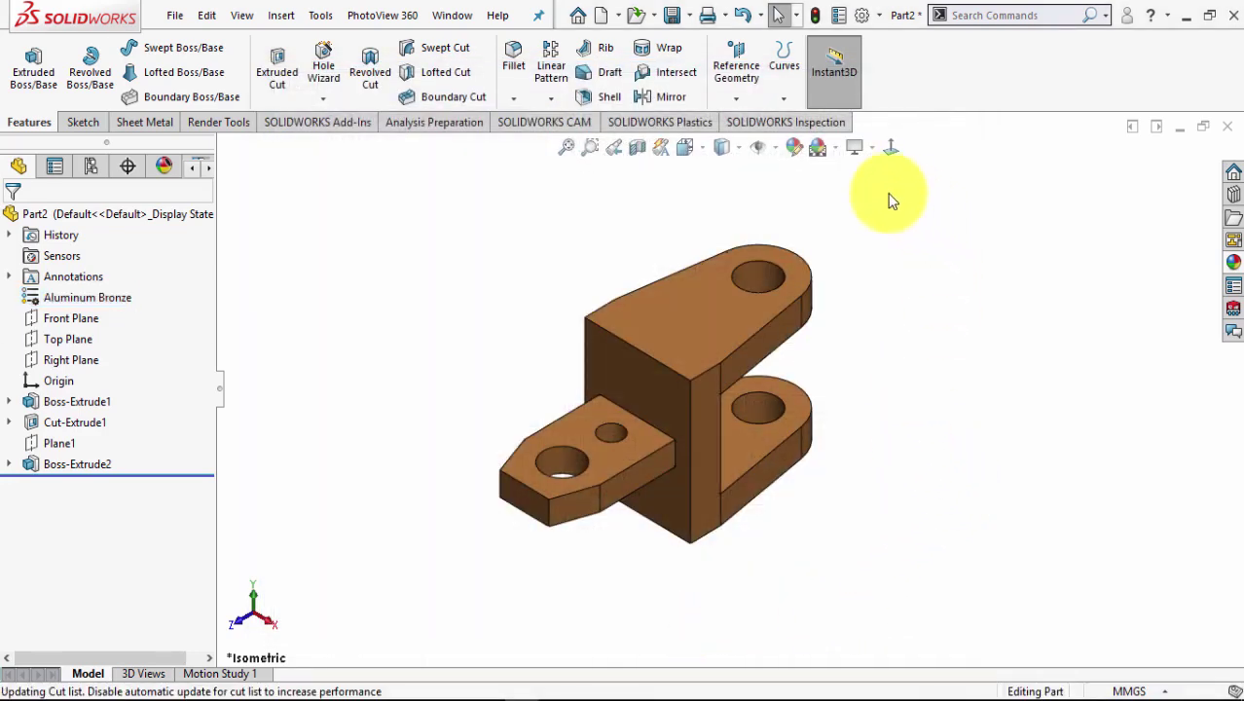
# Switch to Hidden Lines Removed and compare the bracket with the reference drawing.
pyautogui.click(736, 150)
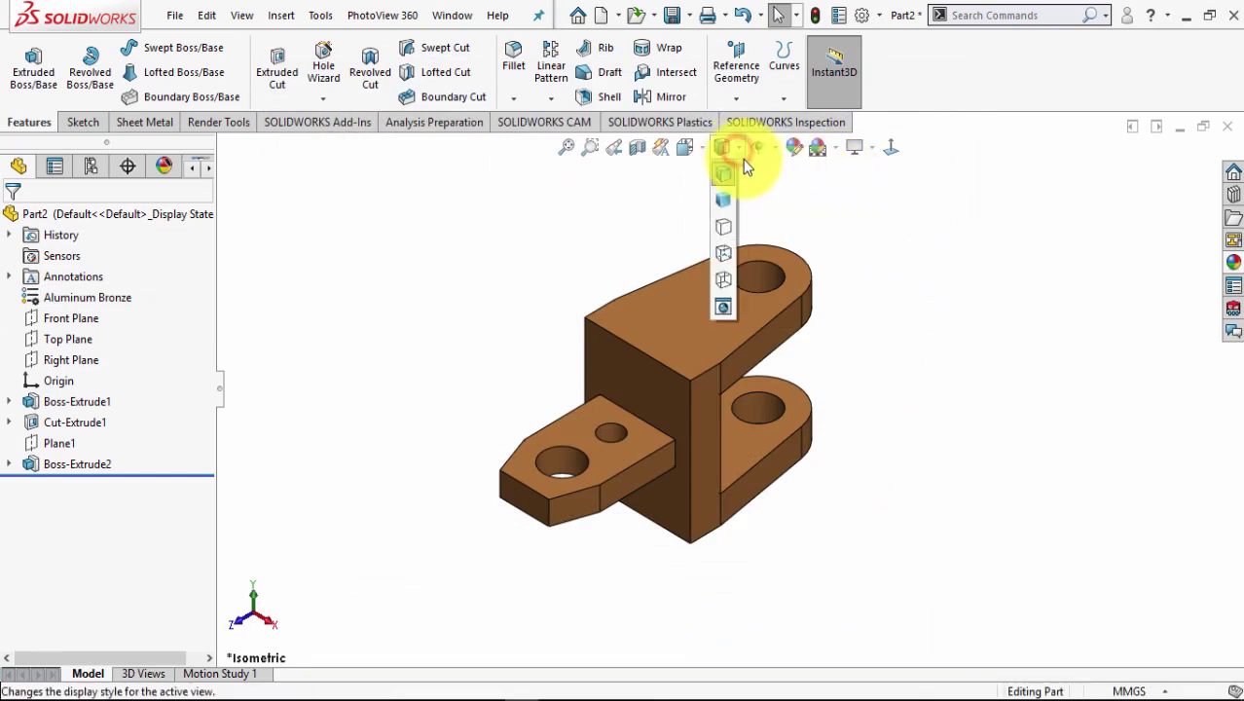
pyautogui.click(725, 233)
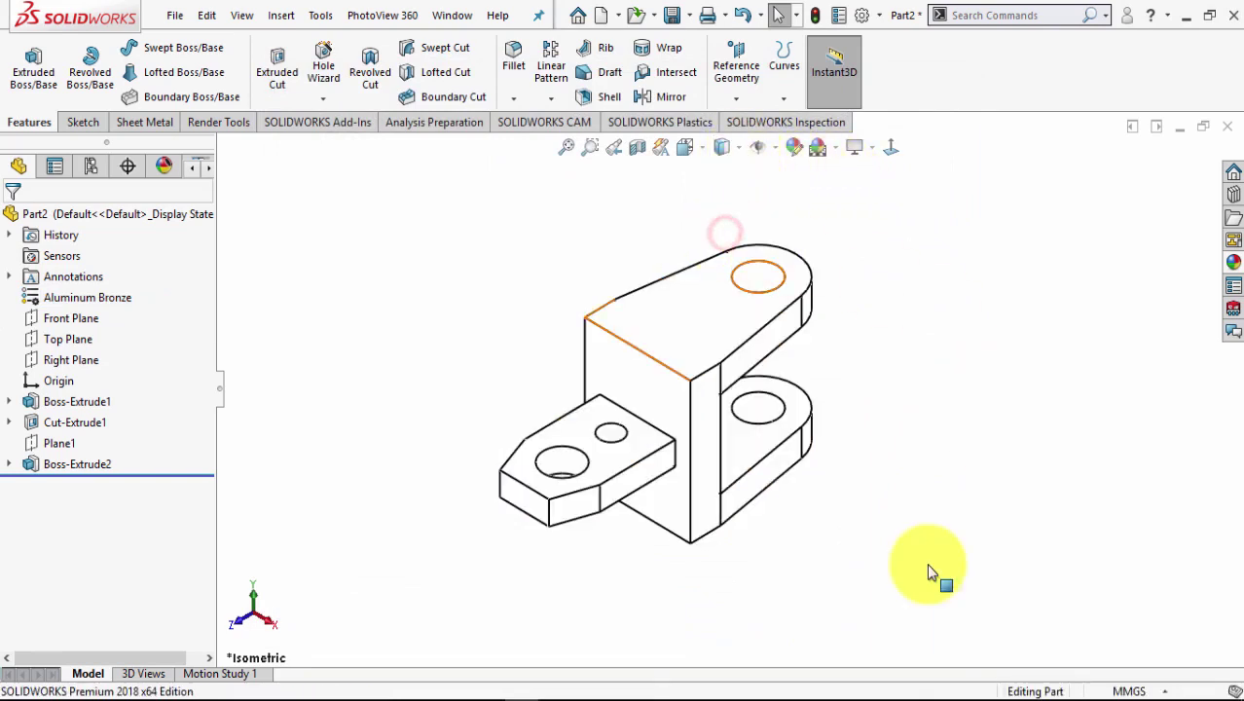
pyautogui.click(489, 693)
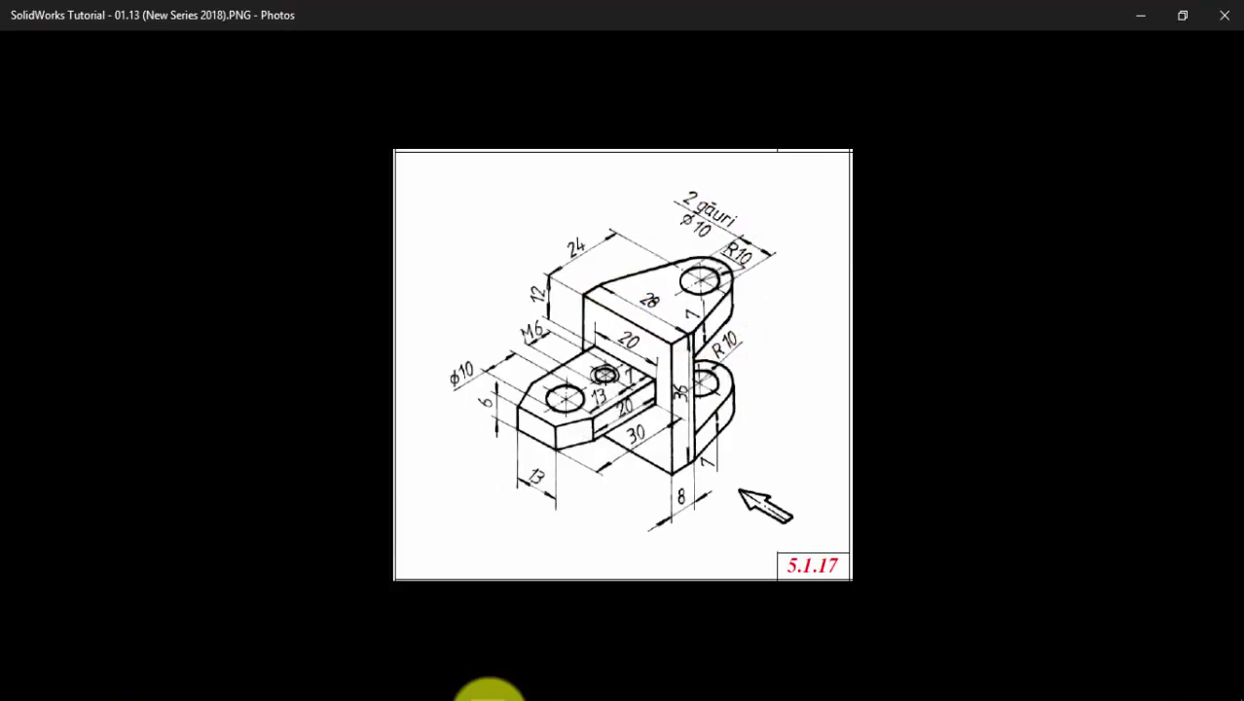
pyautogui.click(490, 693)
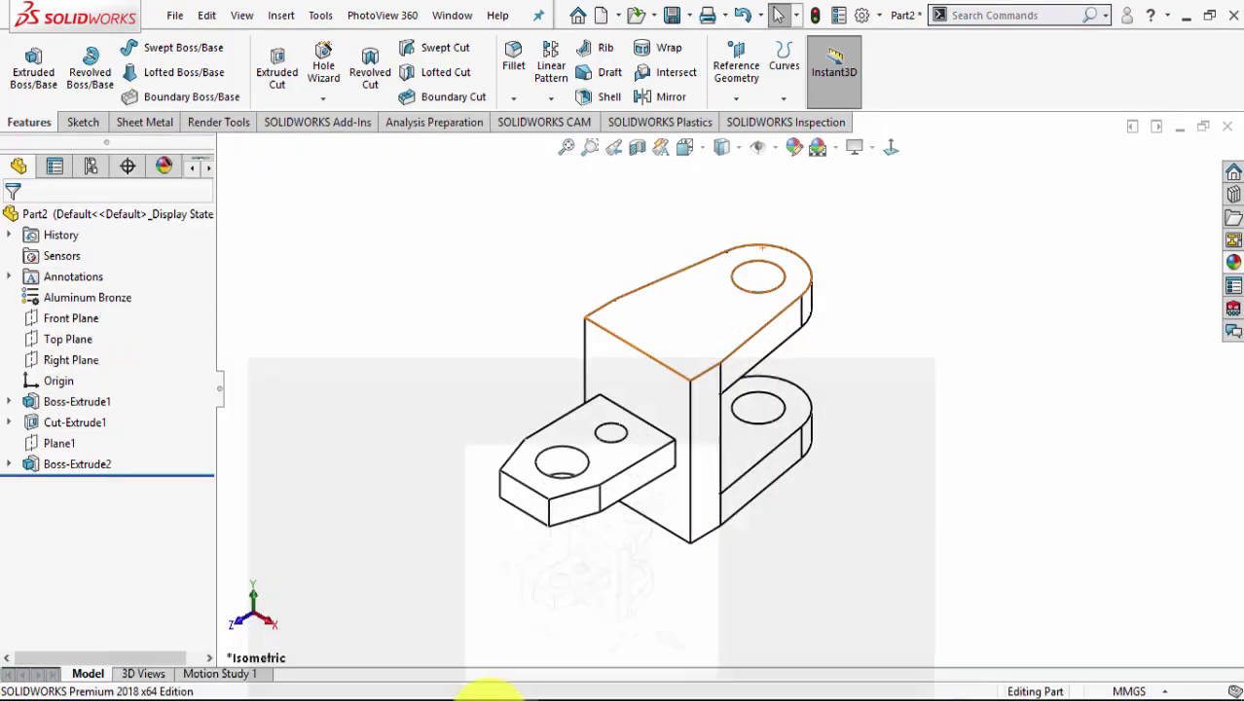
pyautogui.click(489, 693)
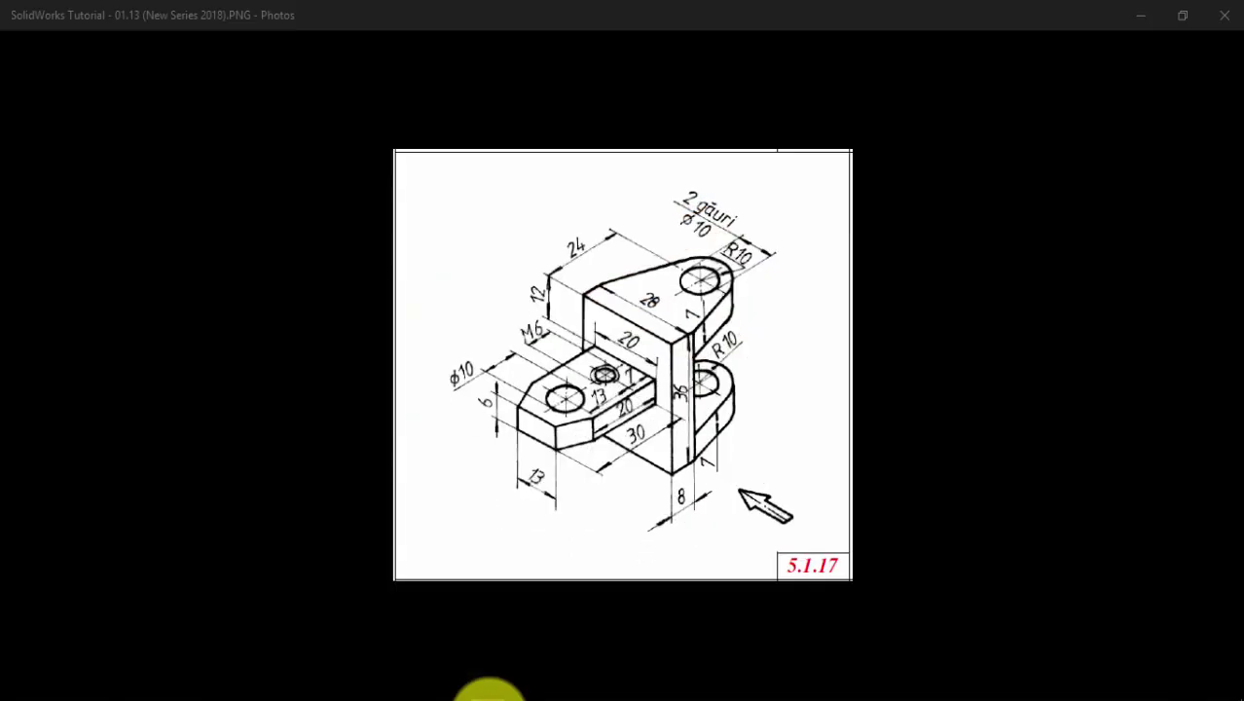
pyautogui.click(490, 693)
pyautogui.click(877, 570)
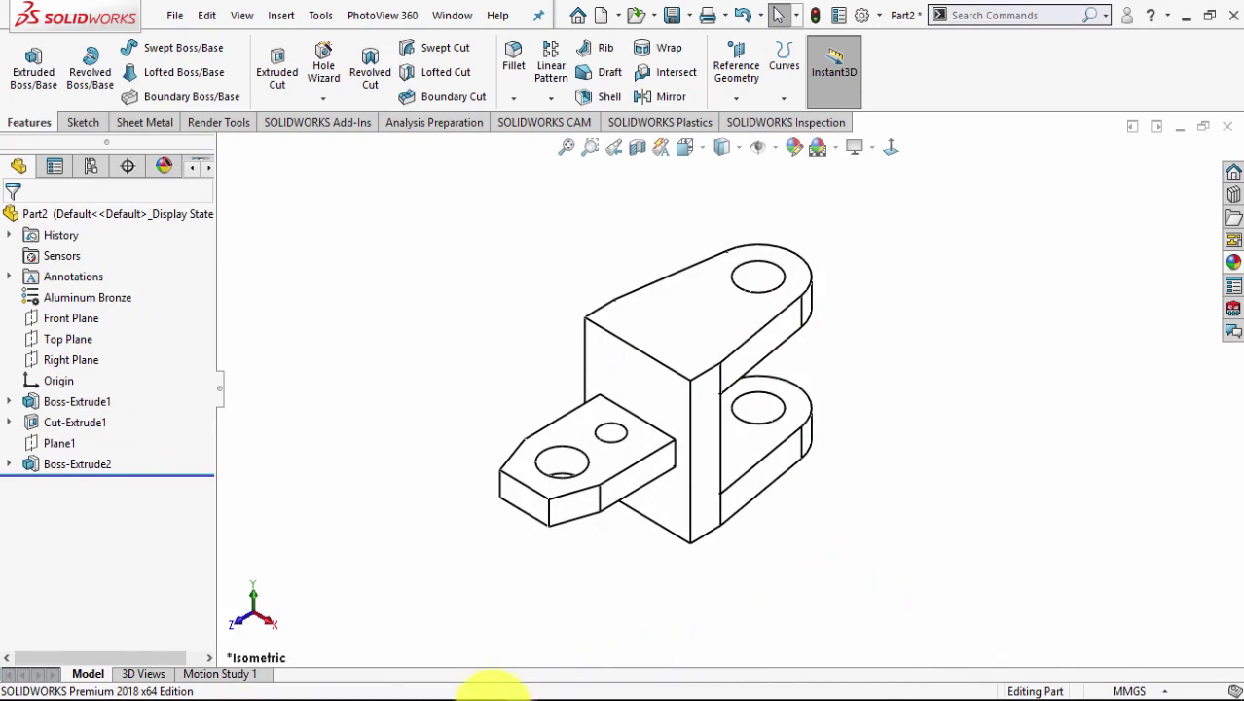
# Recheck the reference drawing, then display the bracket with Hidden Lines Visible.
pyautogui.click(492, 693)
pyautogui.click(492, 694)
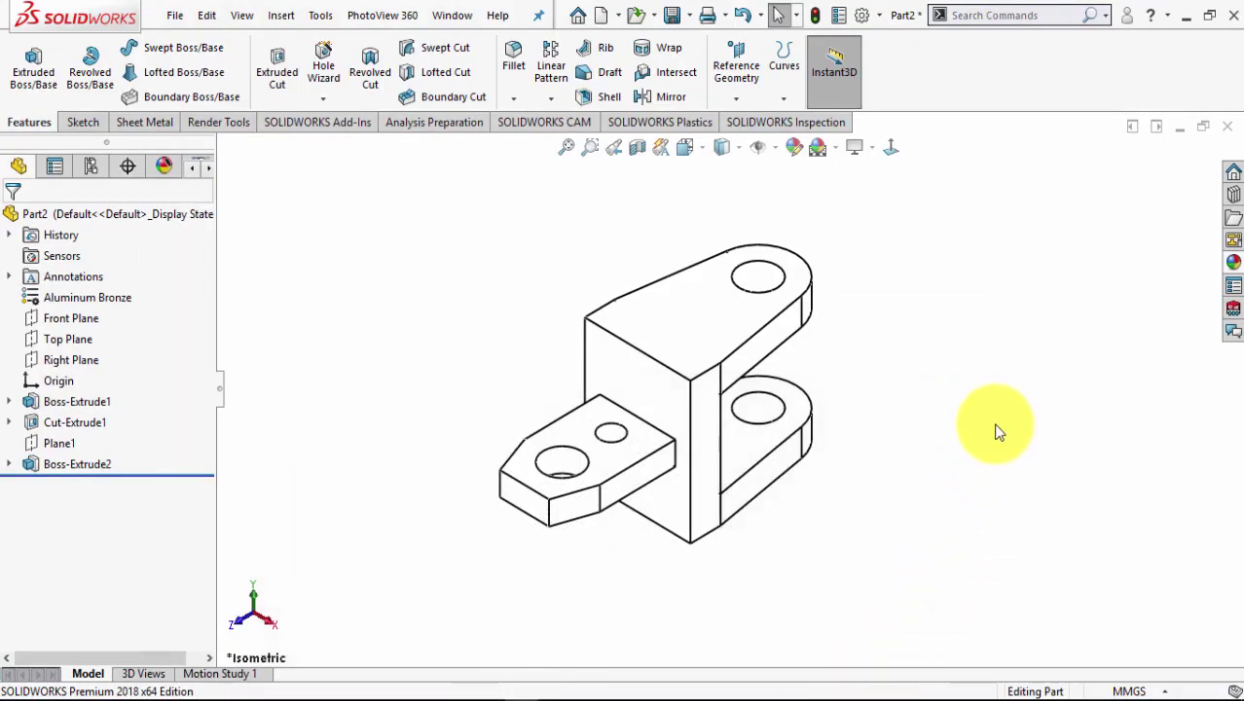
pyautogui.click(738, 152)
pyautogui.click(732, 258)
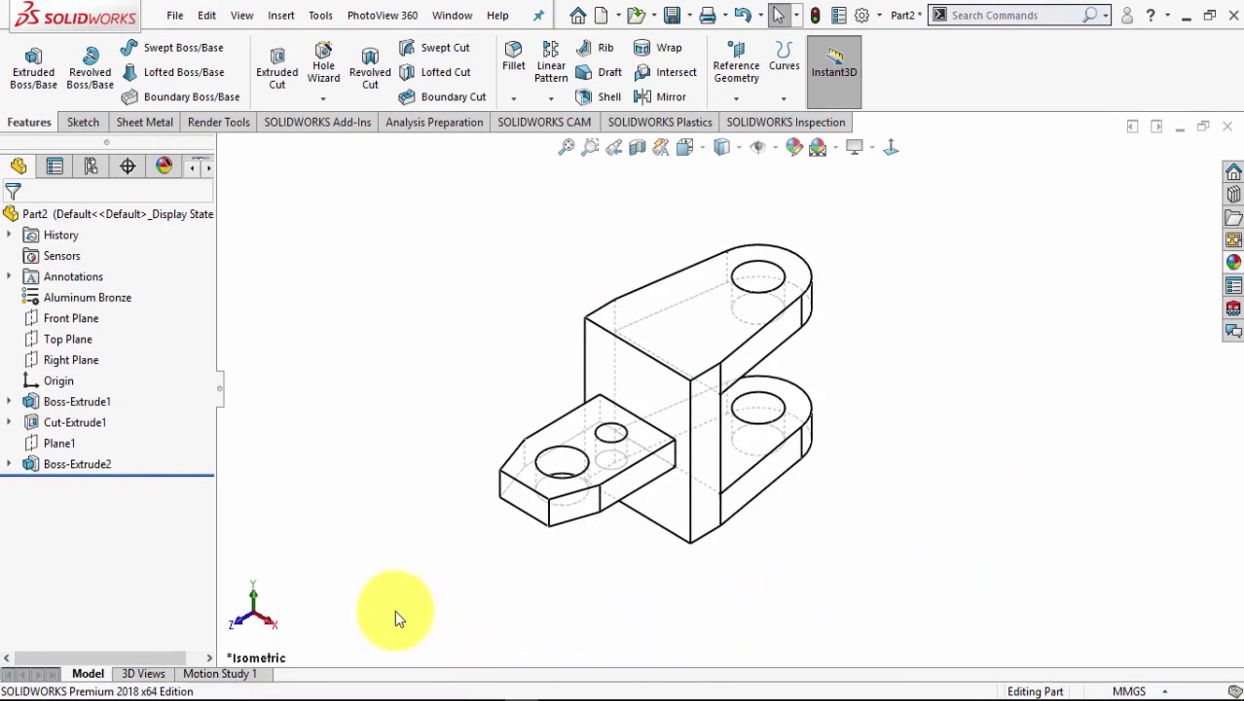
# In Motion Study 1, create a 30-second, one clockwise turn Y-axis rotate-model animation.
pyautogui.click(246, 676)
pyautogui.click(440, 660)
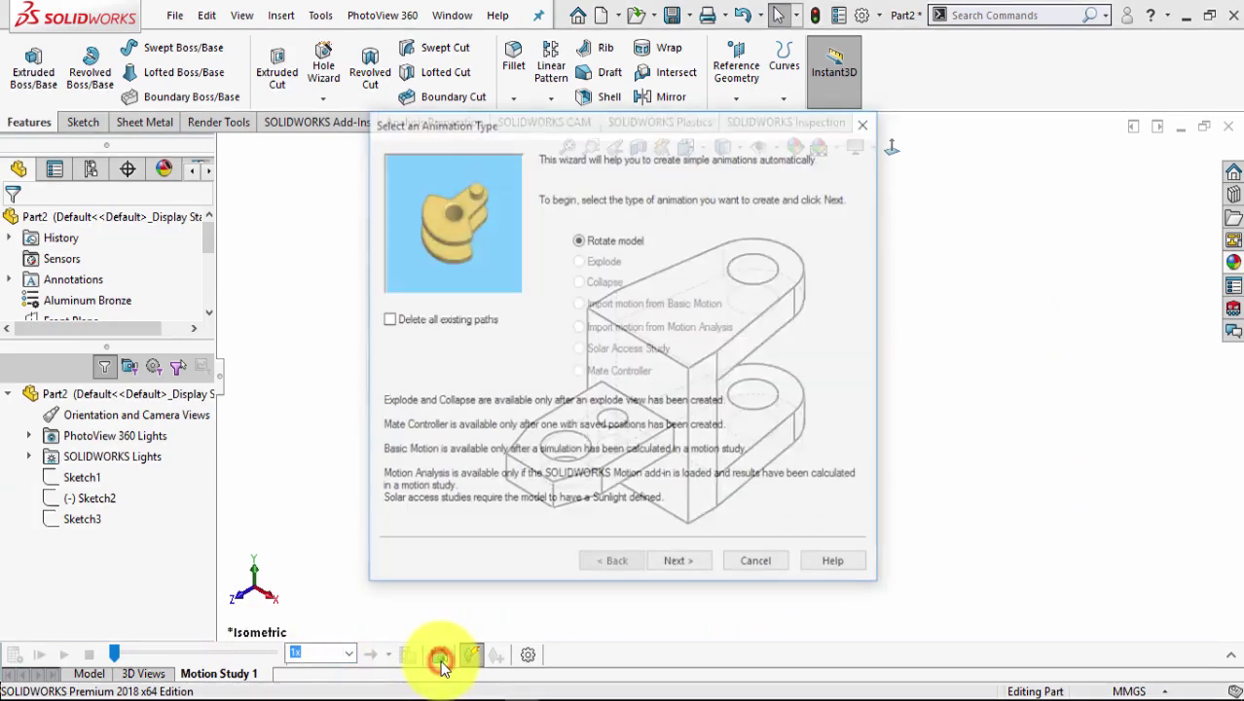
pyautogui.click(679, 561)
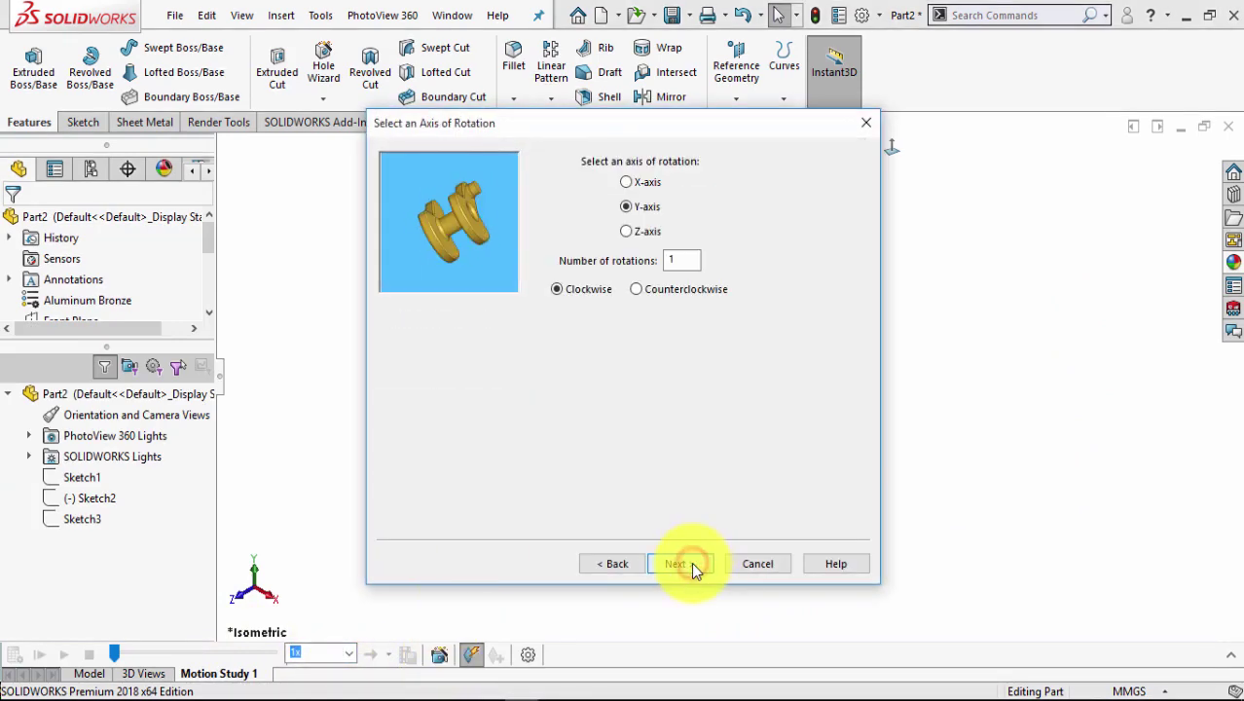
pyautogui.click(692, 564)
pyautogui.write('30')
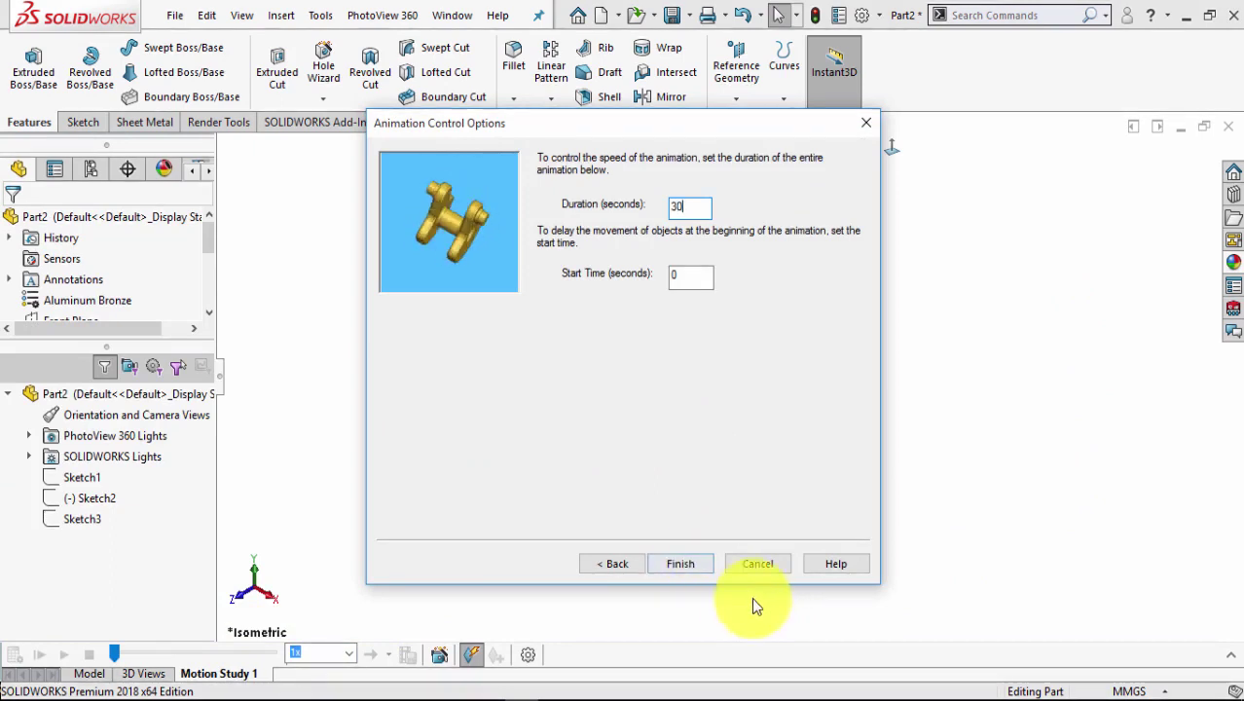
pyautogui.click(684, 563)
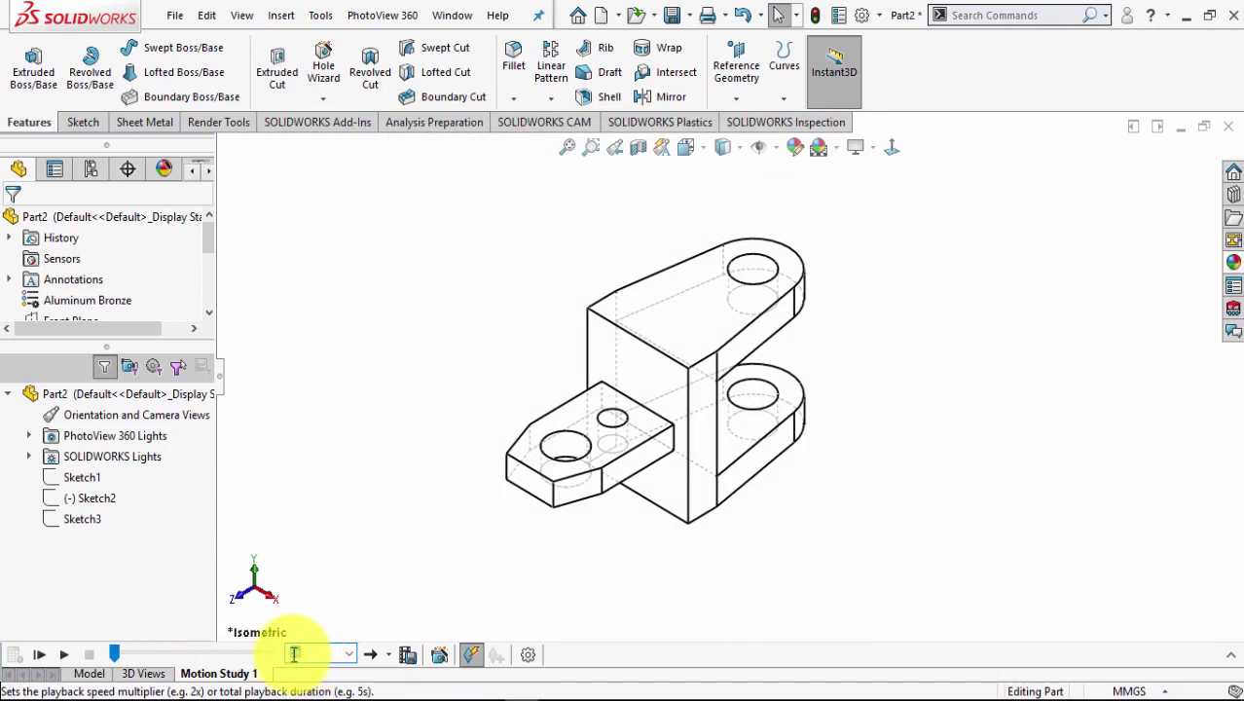
# Set playback speed to 3x and play the rotation with the bracket Shaded With Edges.
pyautogui.click(294, 655)
pyautogui.write('3')
pyautogui.click(41, 654)
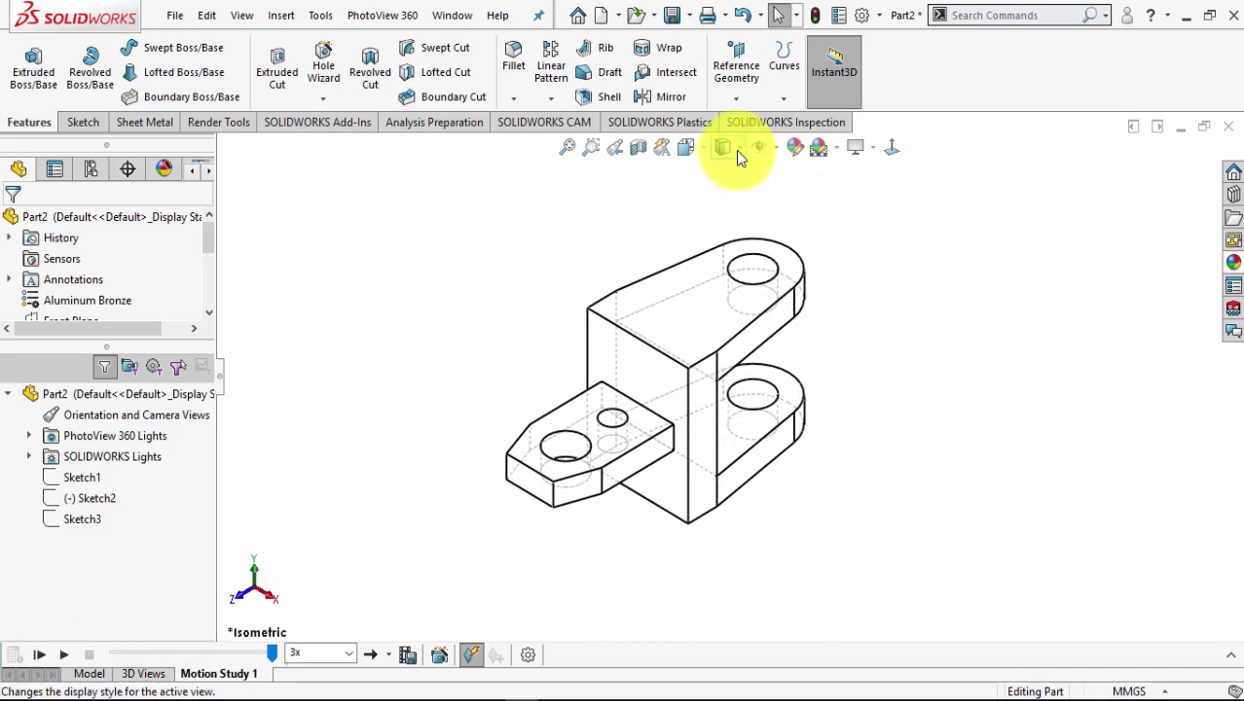
pyautogui.click(733, 180)
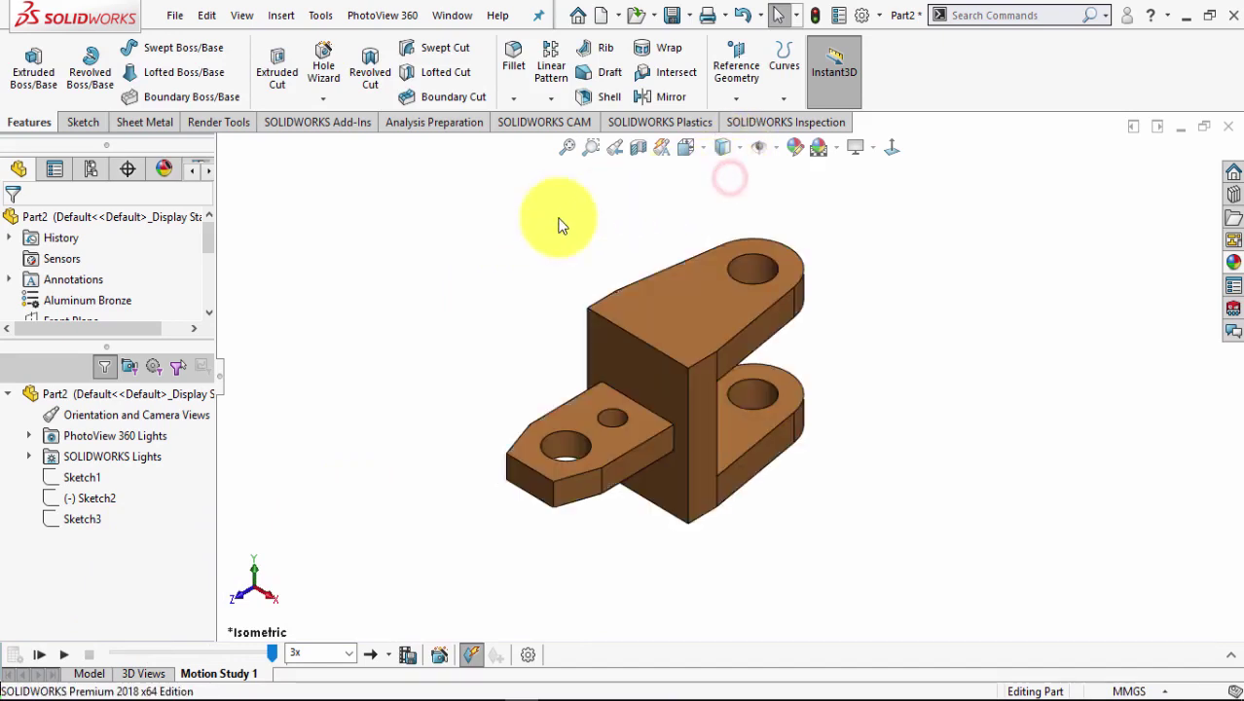
pyautogui.click(36, 659)
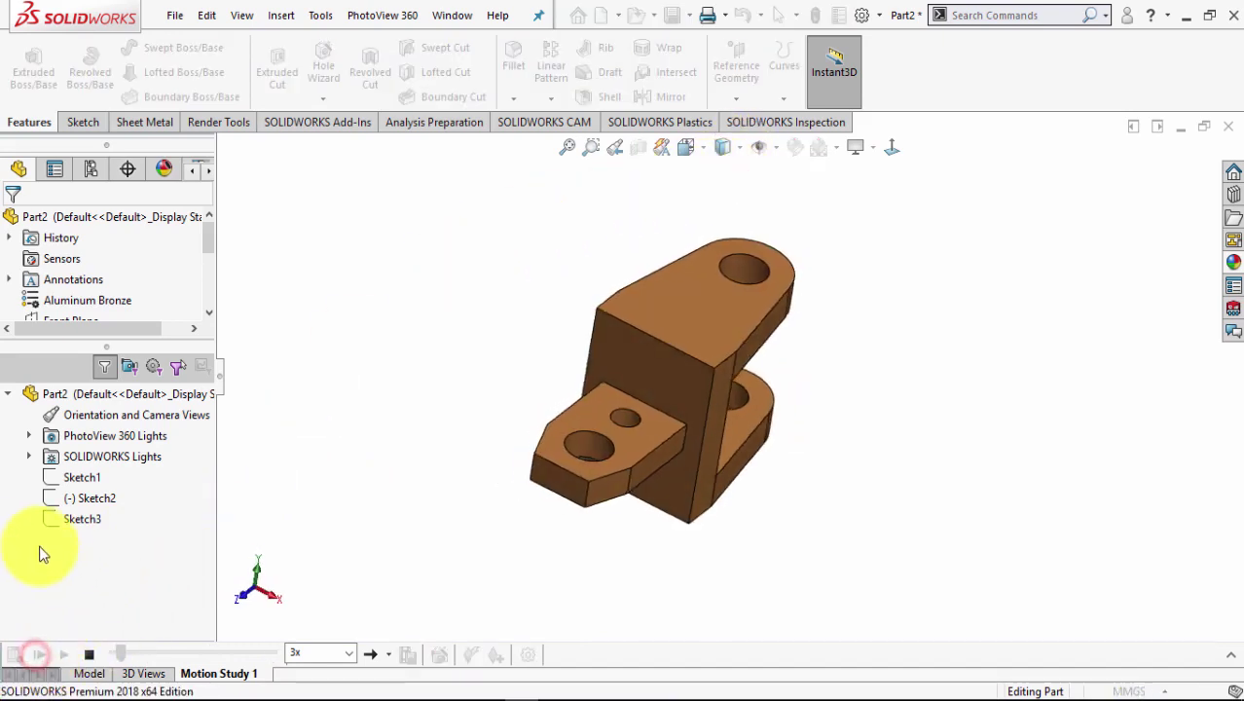